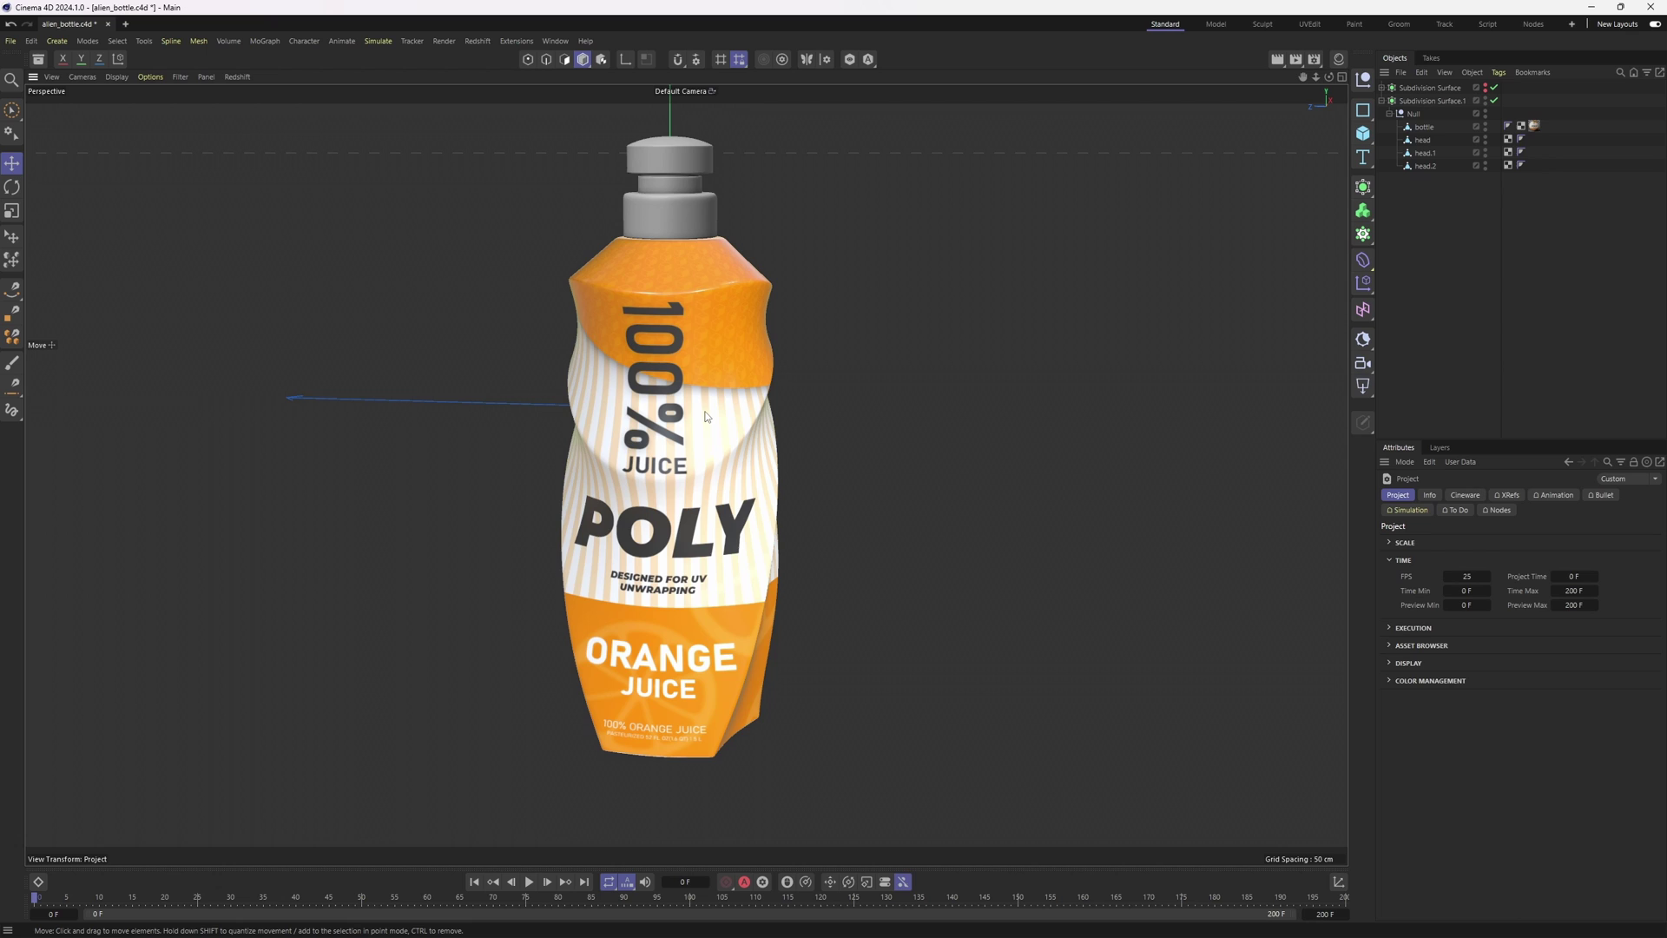
# Step: Examine the finished textured bottle from several sides with wireframe lines shown, along with its UV layout and the separate bottom island
pyautogui.keyDown('alt'); pyautogui.moveTo(706, 415); pyautogui.dragTo(711, 390); pyautogui.keyUp('alt')
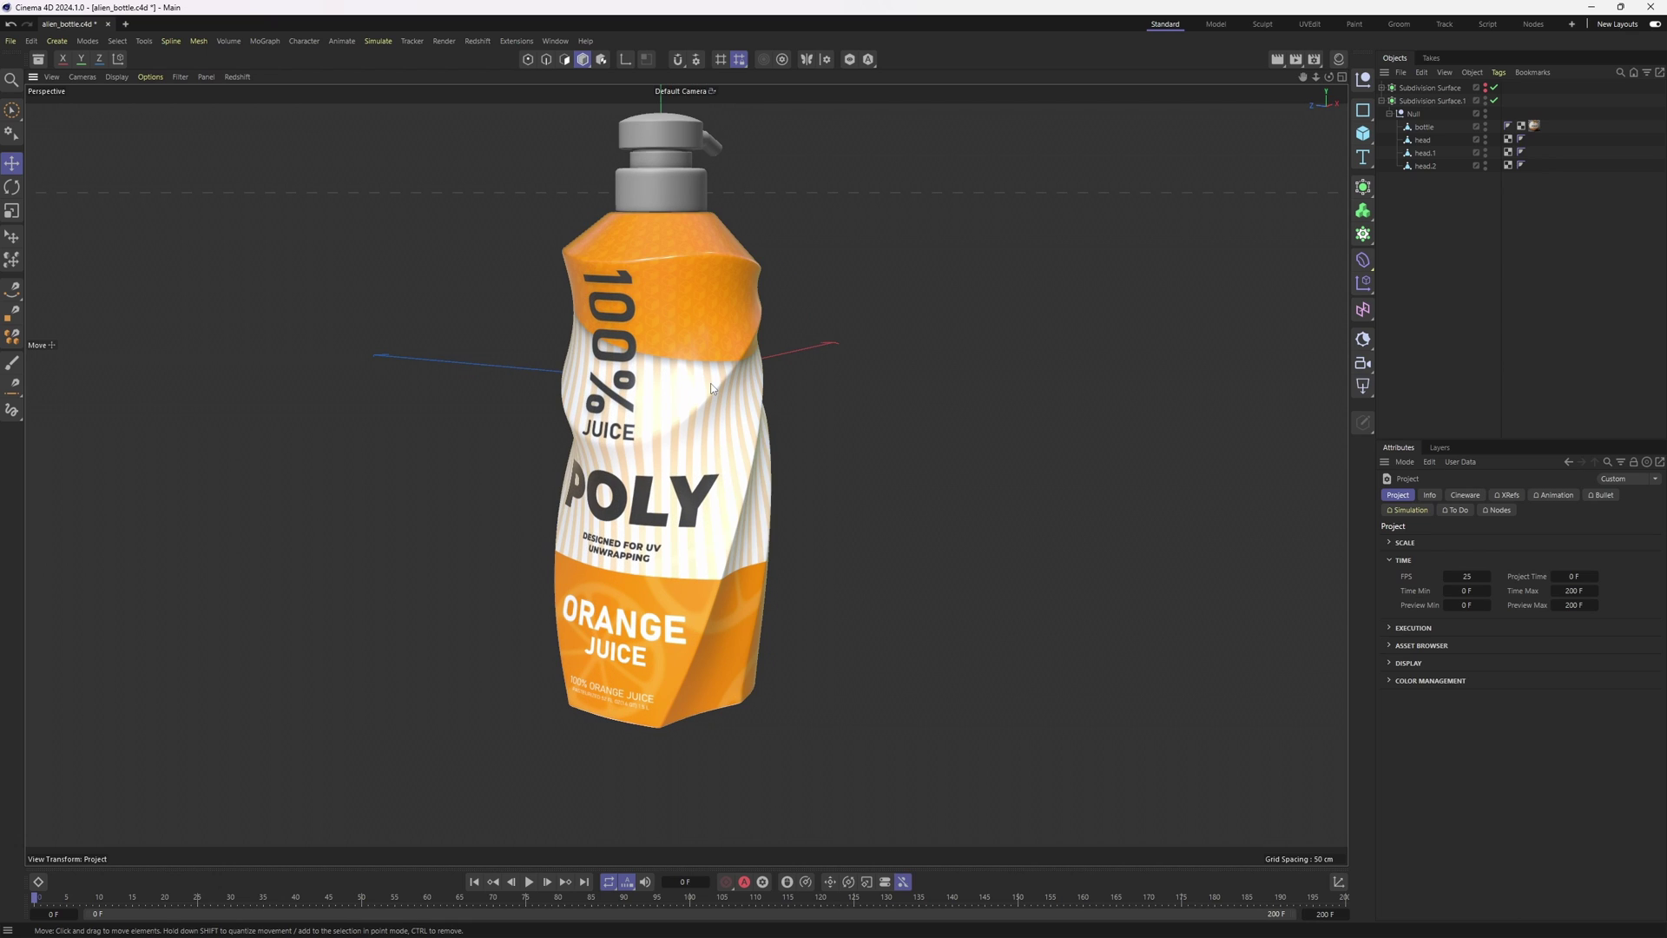
pyautogui.press('n')
pyautogui.press('b')
pyautogui.keyDown('alt'); pyautogui.moveTo(712, 388); pyautogui.dragTo(639, 383); pyautogui.keyUp('alt')
pyautogui.keyDown('alt'); pyautogui.moveTo(685, 475); pyautogui.dragTo(628, 314); pyautogui.keyUp('alt')
pyautogui.keyDown('alt'); pyautogui.moveTo(633, 379); pyautogui.dragTo(651, 572); pyautogui.keyUp('alt')
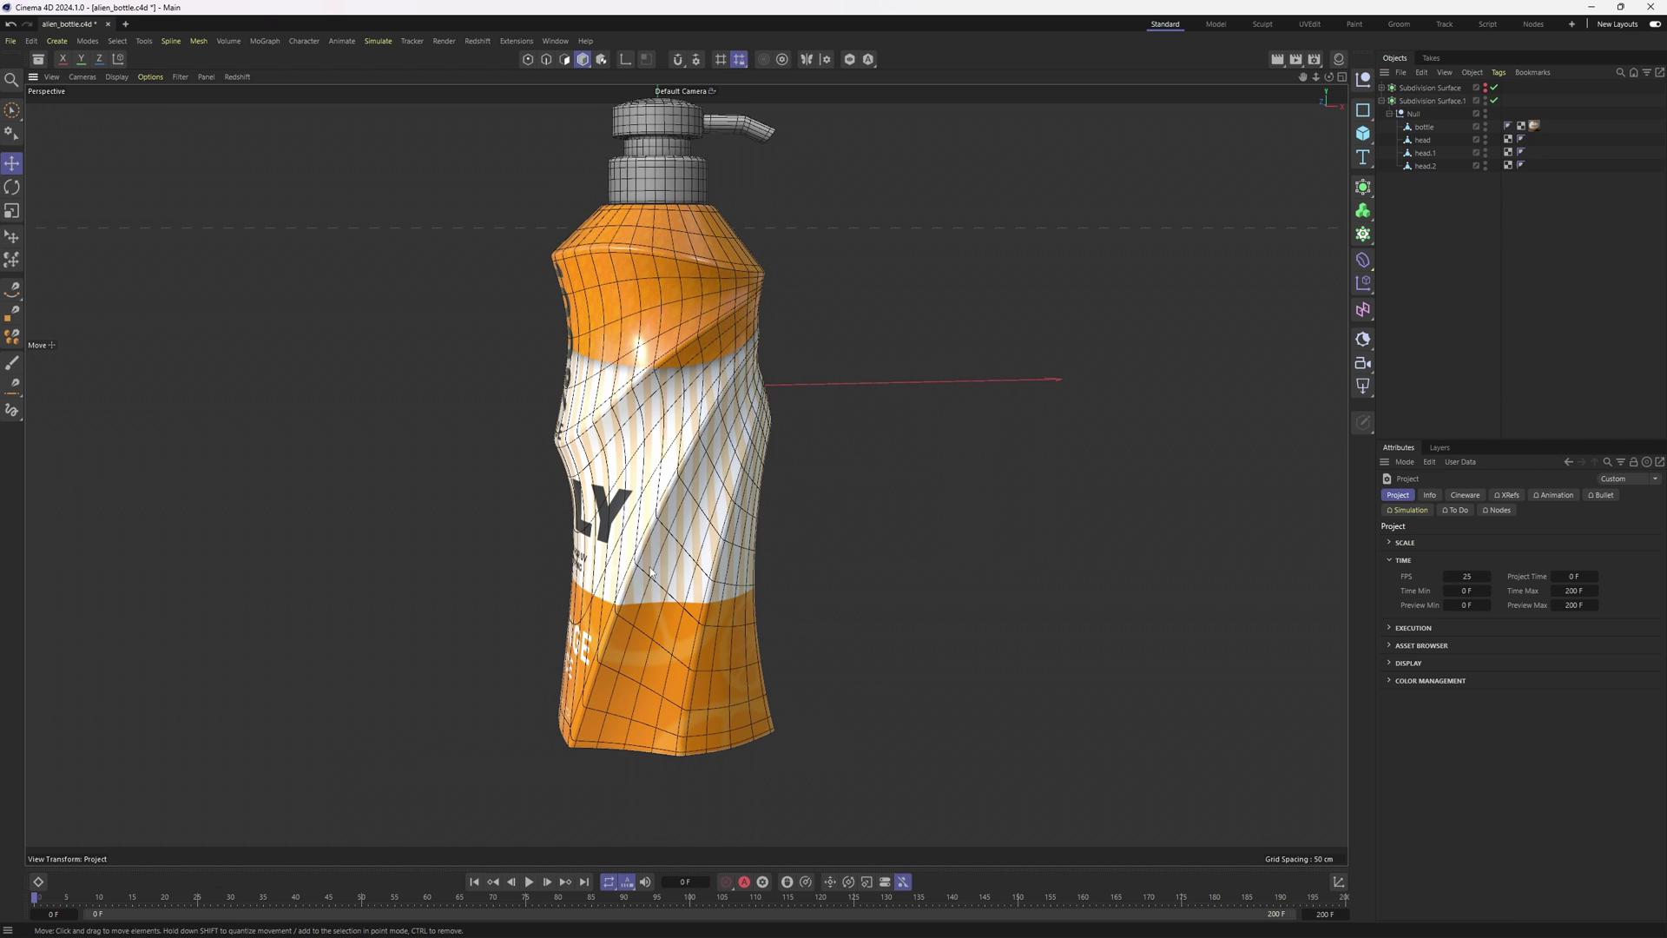
pyautogui.keyDown('alt'); pyautogui.moveTo(634, 478); pyautogui.dragTo(763, 475); pyautogui.keyUp('alt')
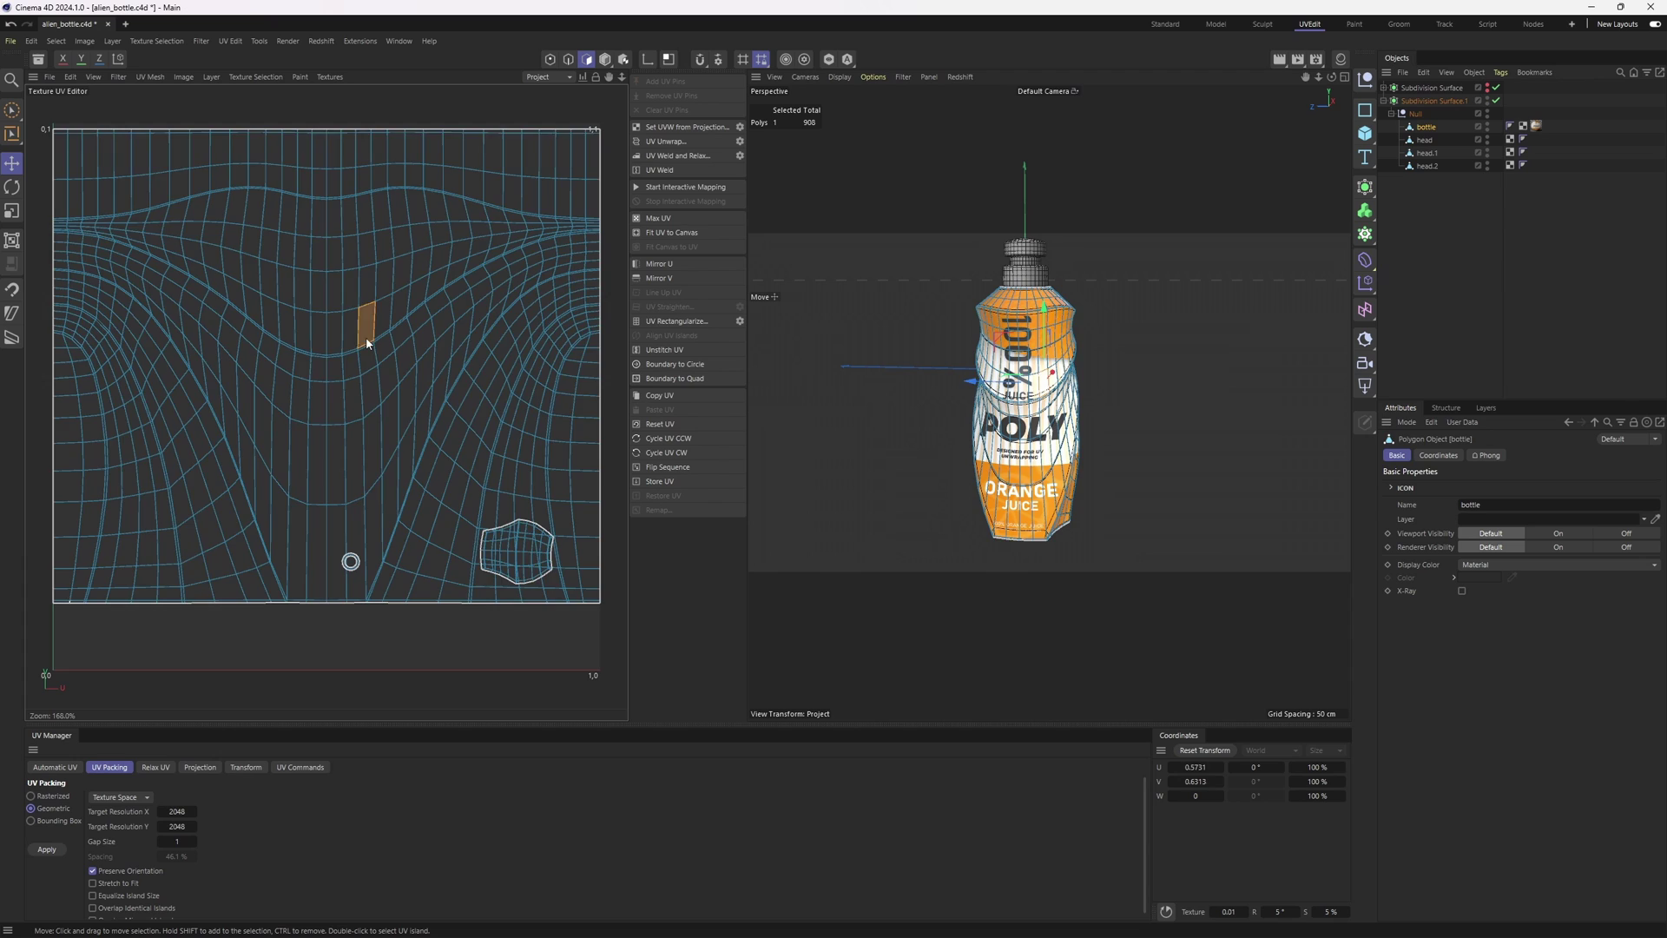
pyautogui.doubleClick(438, 452)
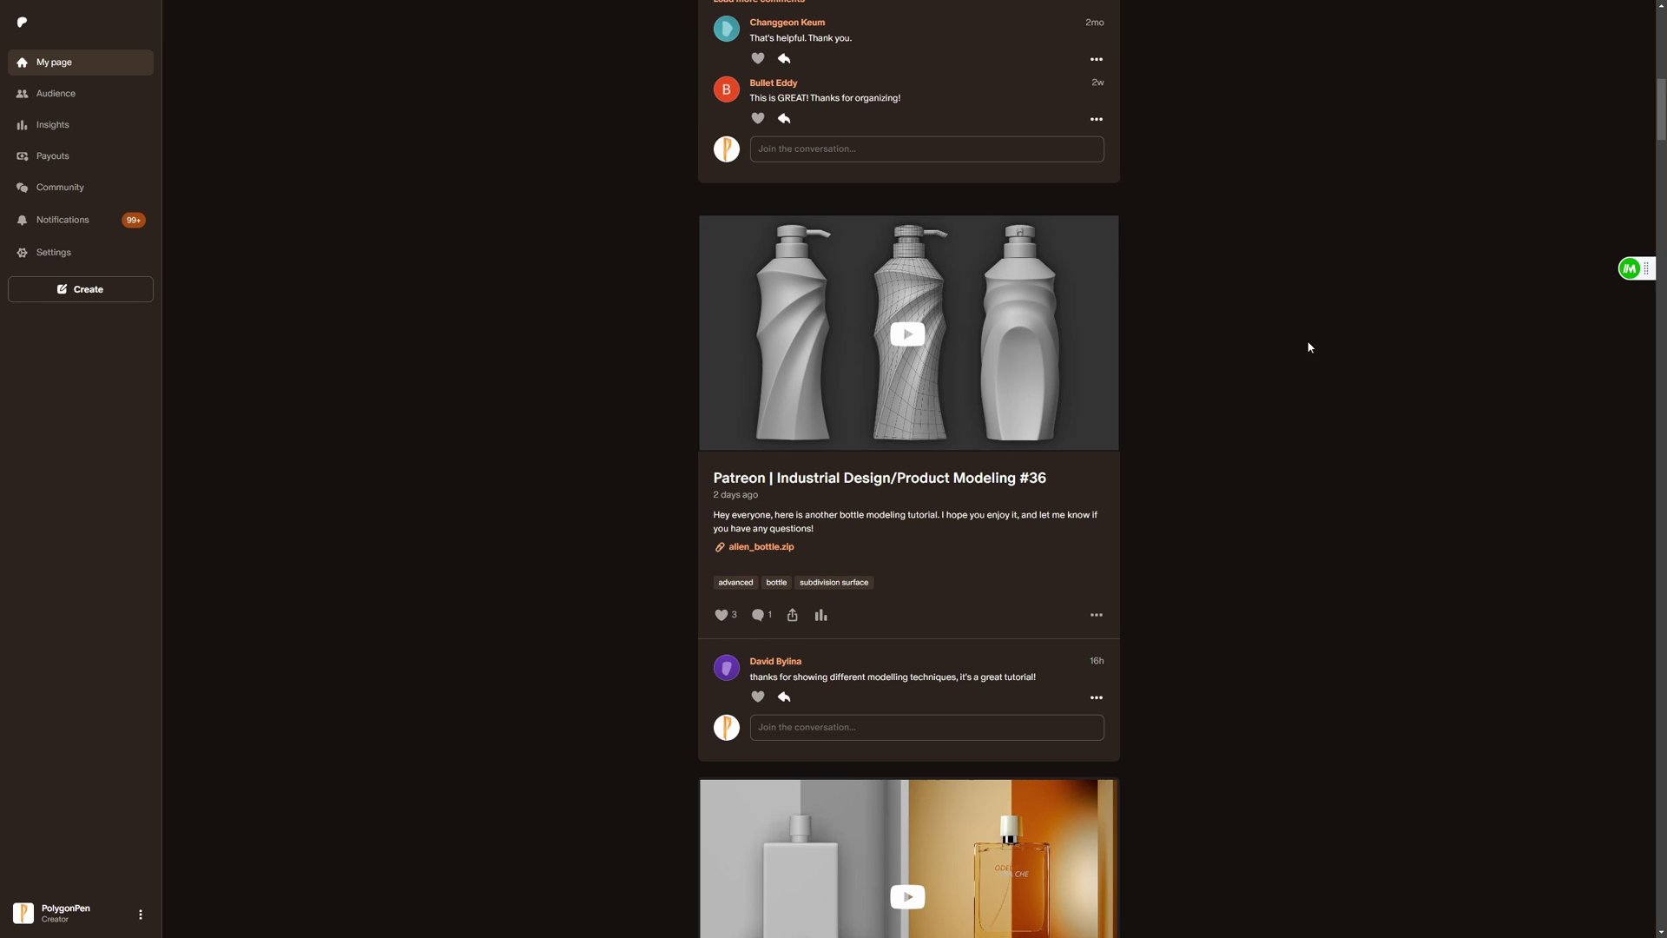
# Step: Switch to the Patreon creator page and browse its tutorial posts, from the bottle modeling post down to Intro to Complex/Realistic Materials
pyautogui.scroll(-12, 1279, 333)
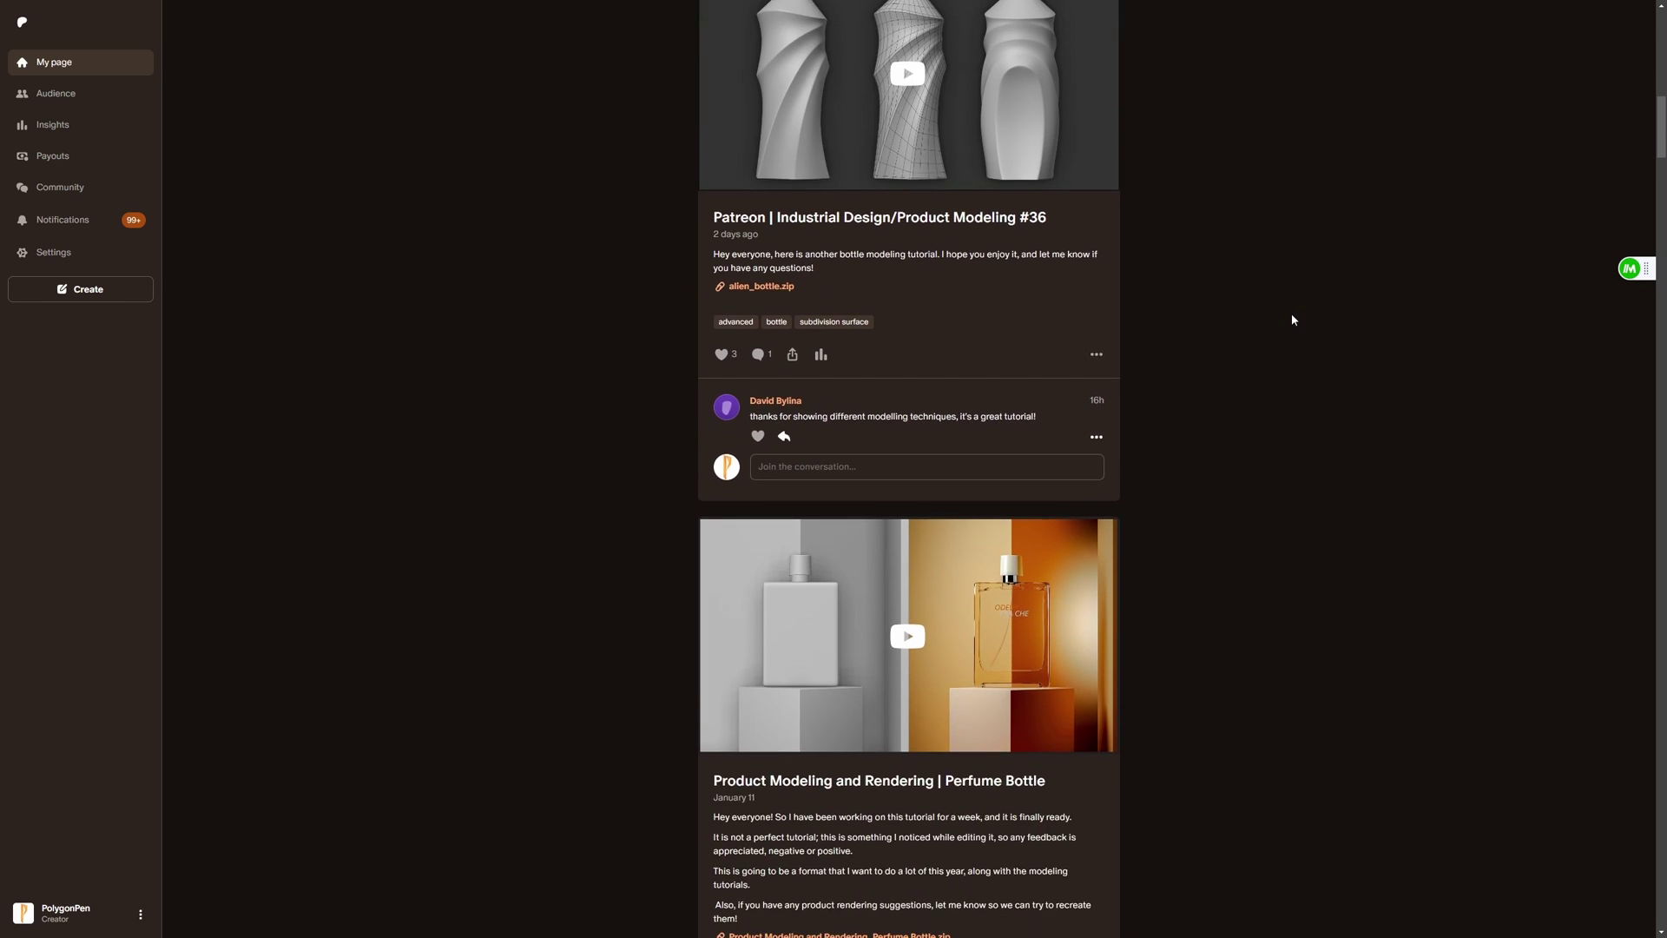
pyautogui.scroll(-10, 1257, 342)
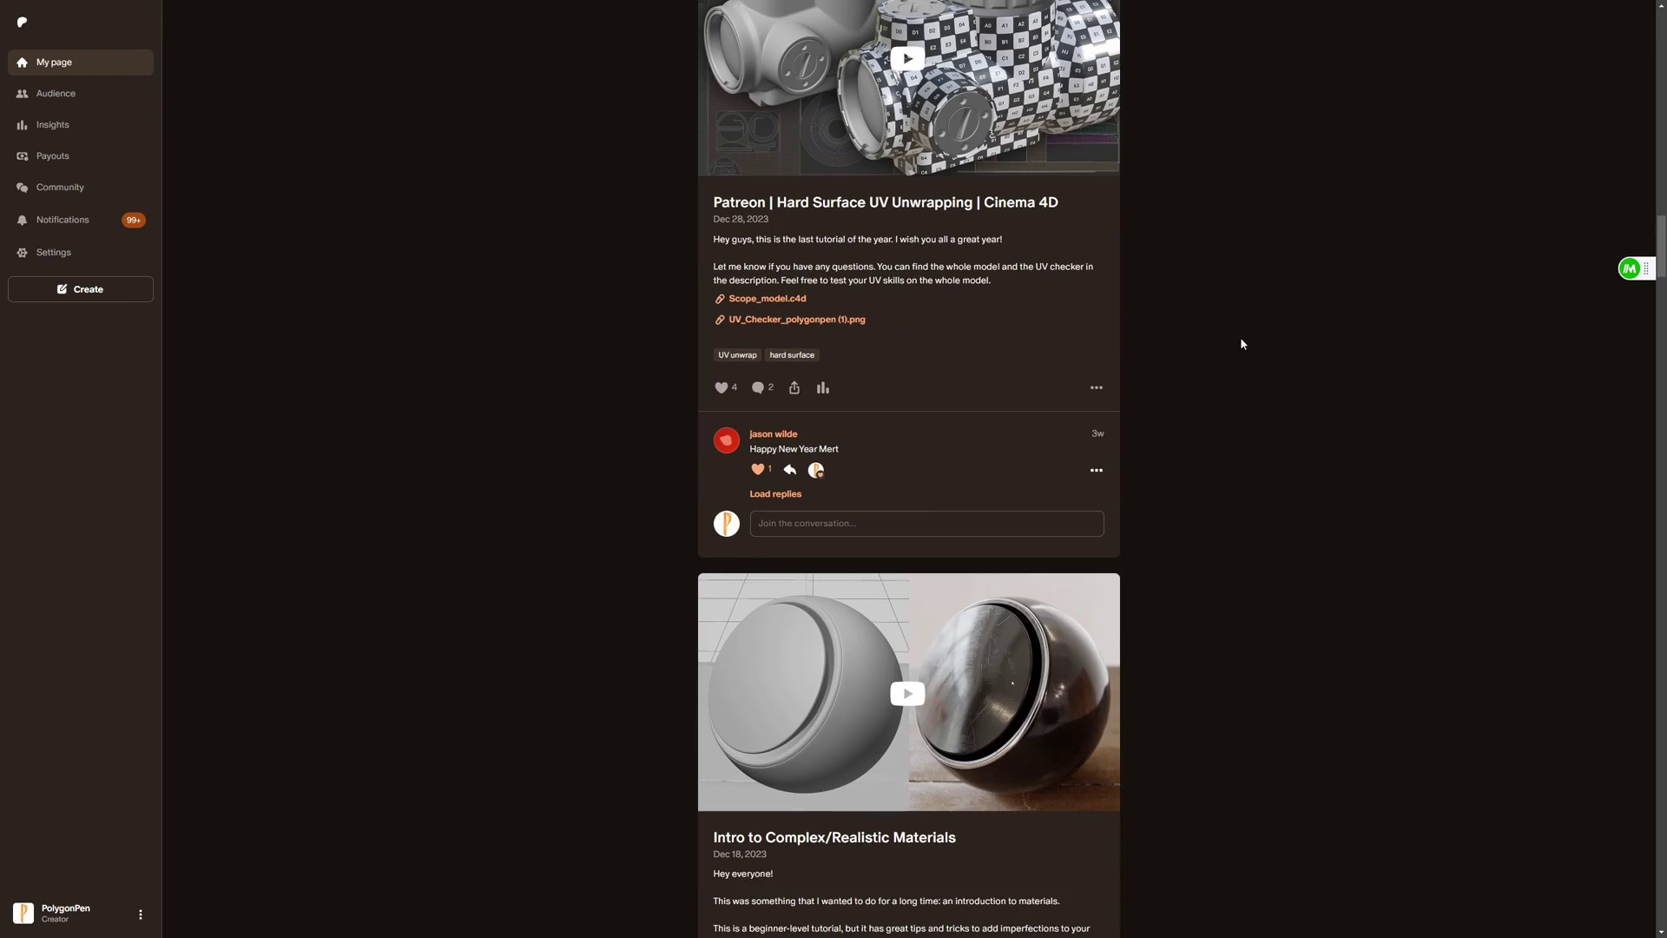
pyautogui.scroll(-3, 1271, 320)
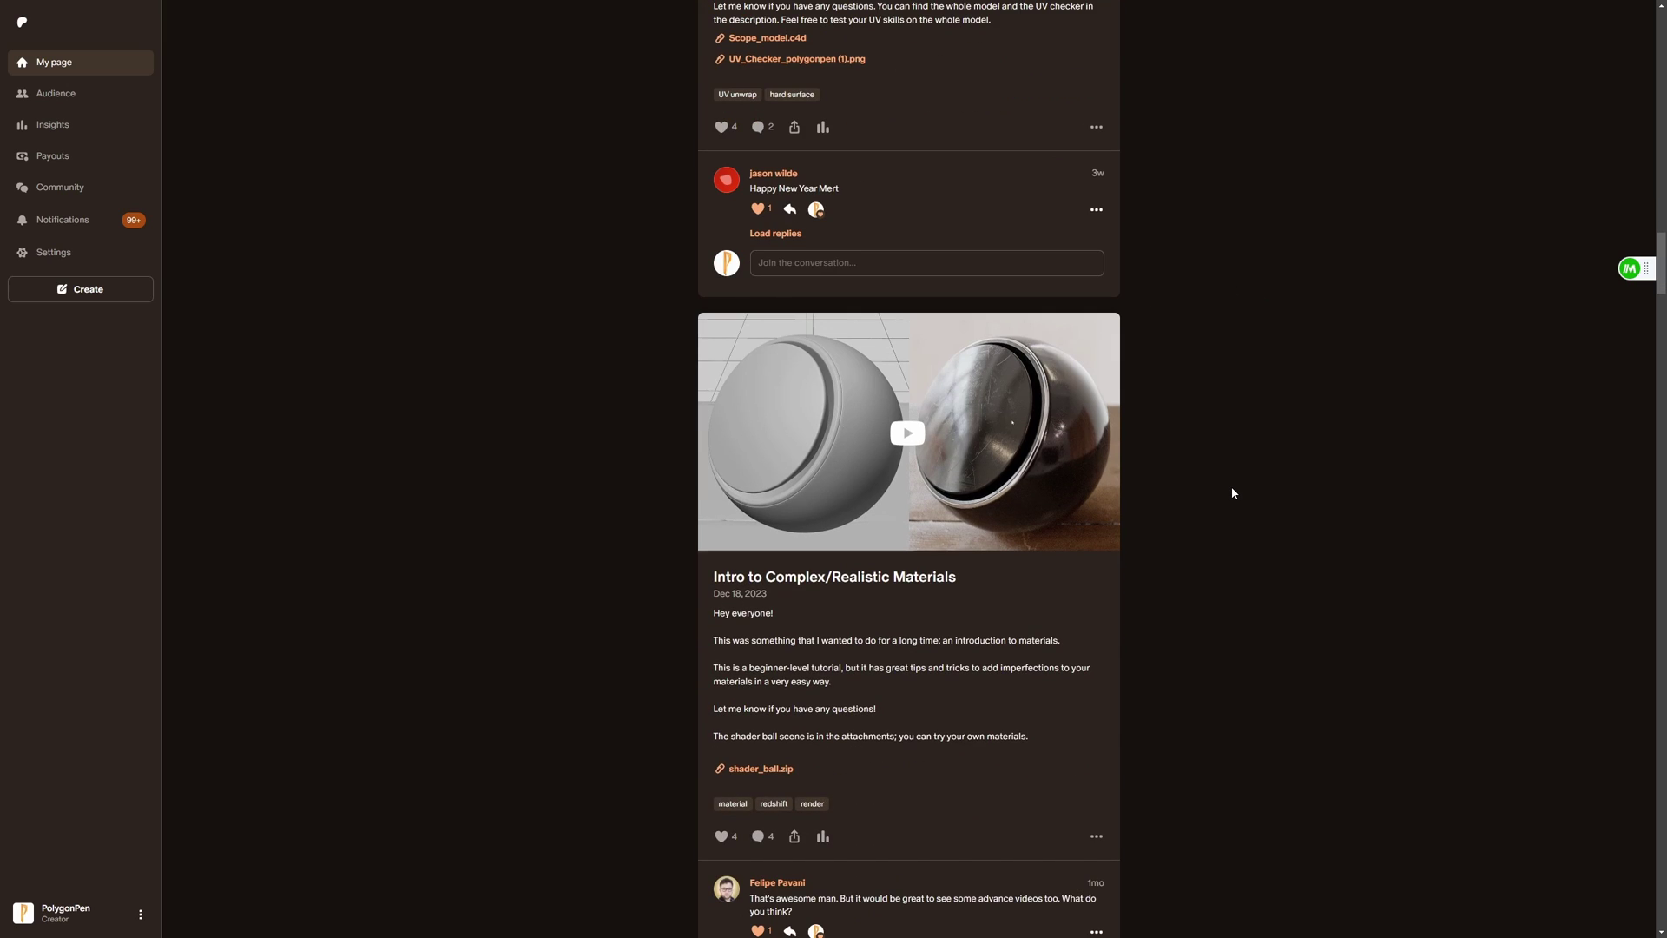
pyautogui.scroll(-2, 1241, 491)
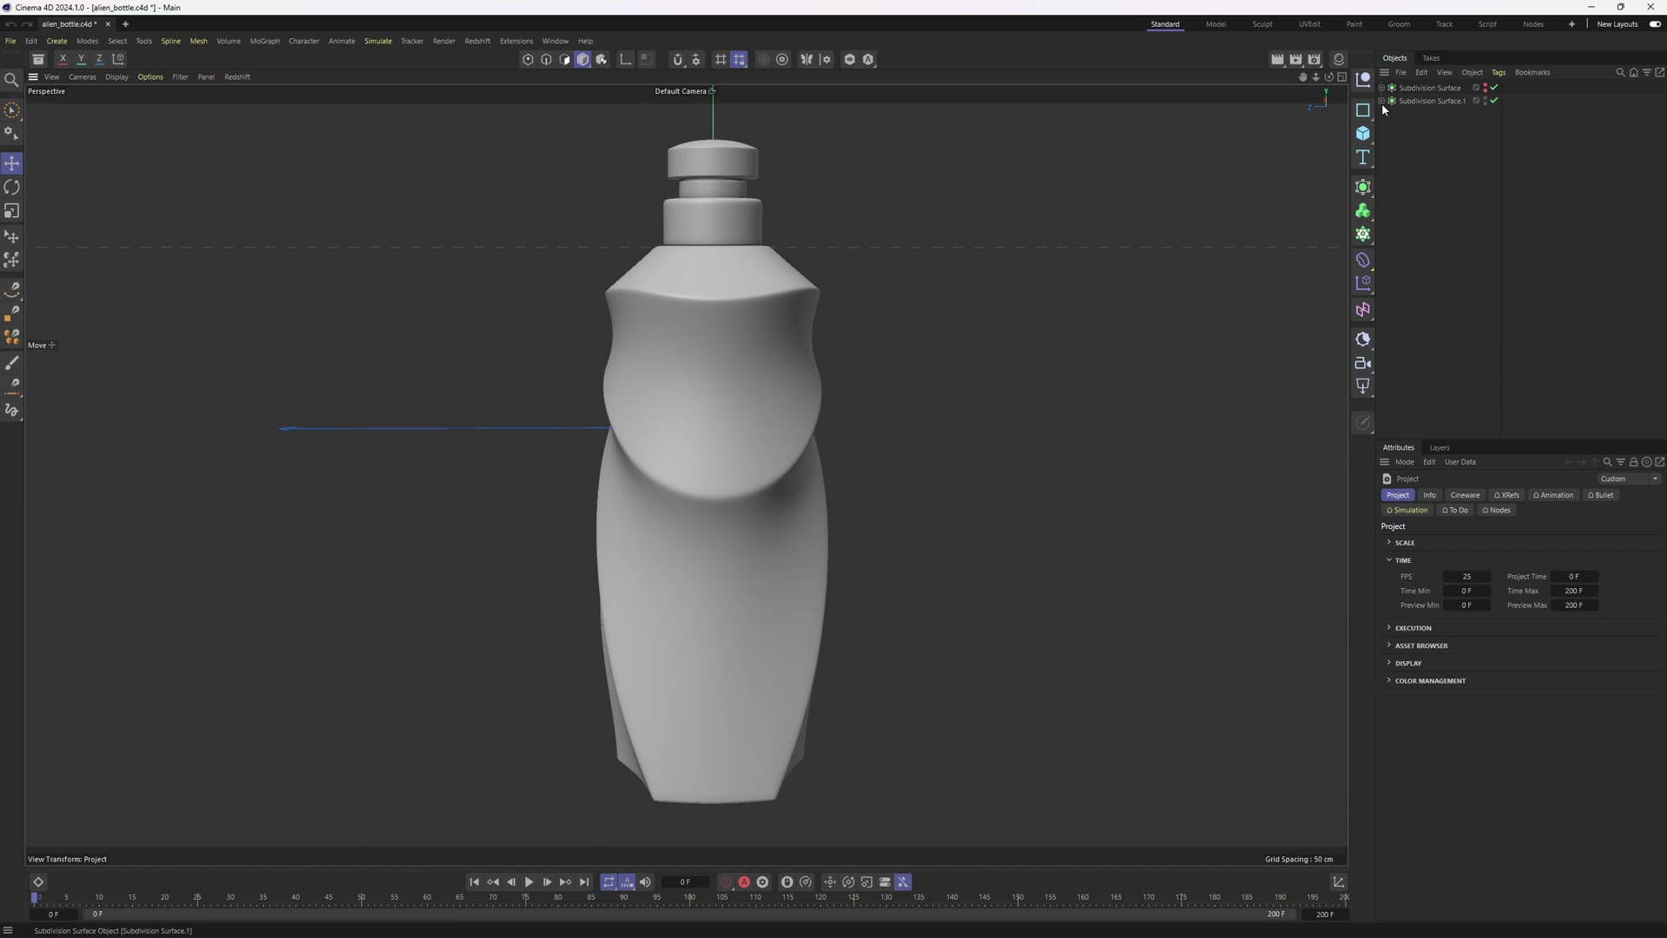
# Step: Expand Subdivision Surface.1 and hide the head, head.1 and head.2 objects so only the bottle body is shown
pyautogui.click(1381, 101)
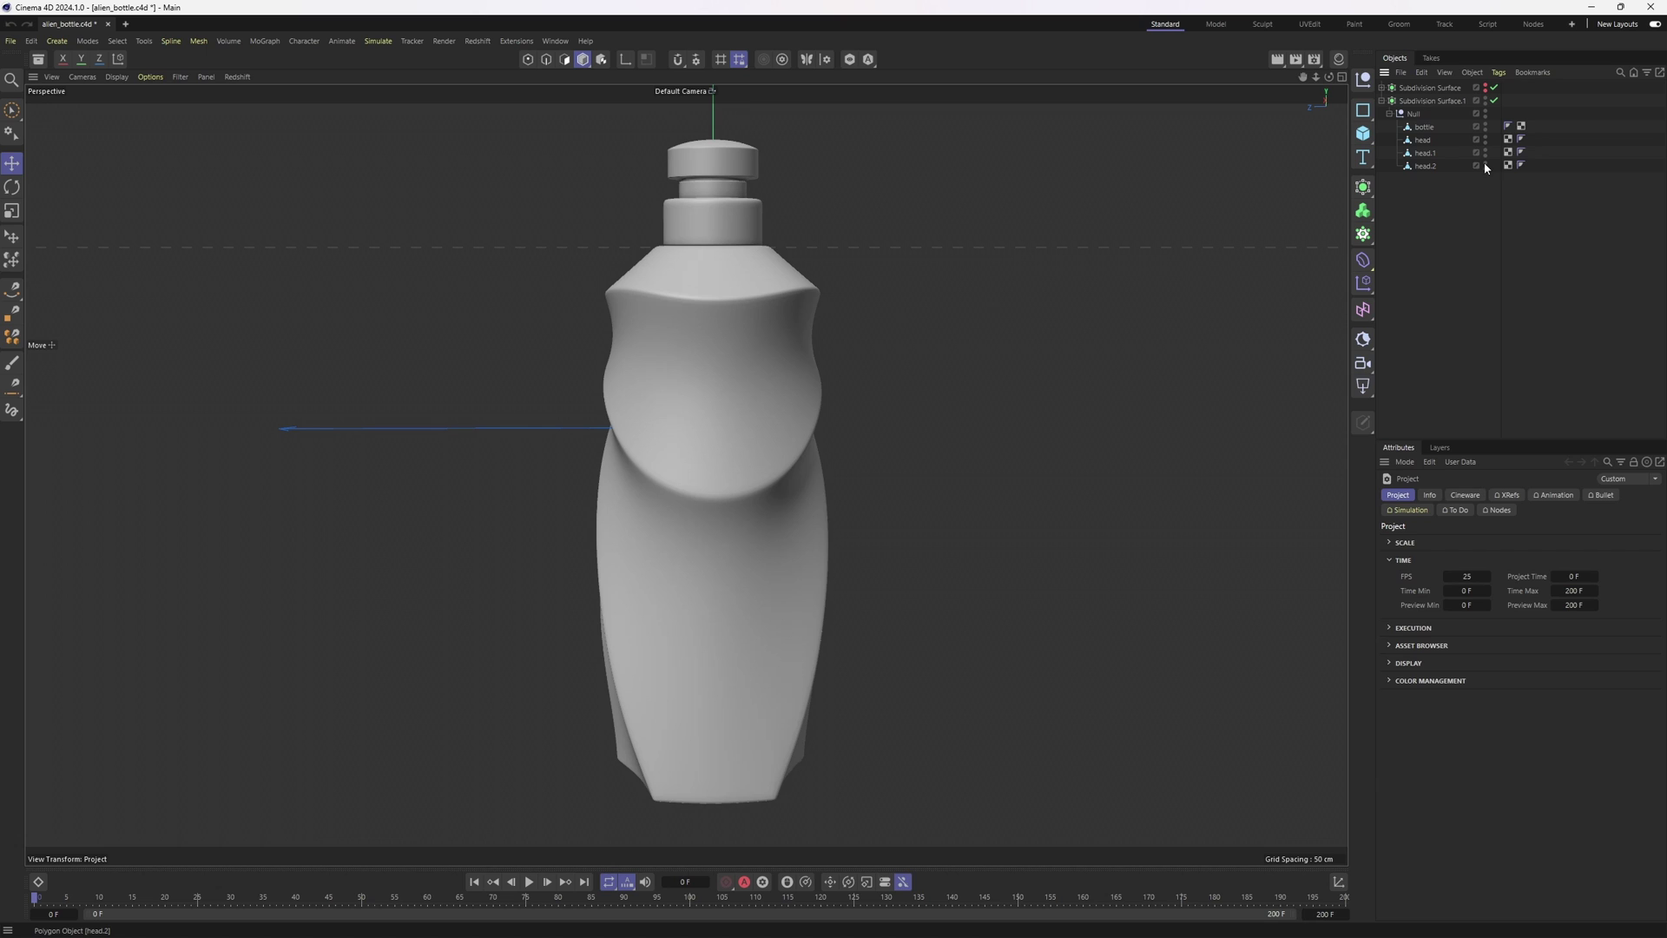
pyautogui.click(1485, 150)
pyautogui.click(1485, 139)
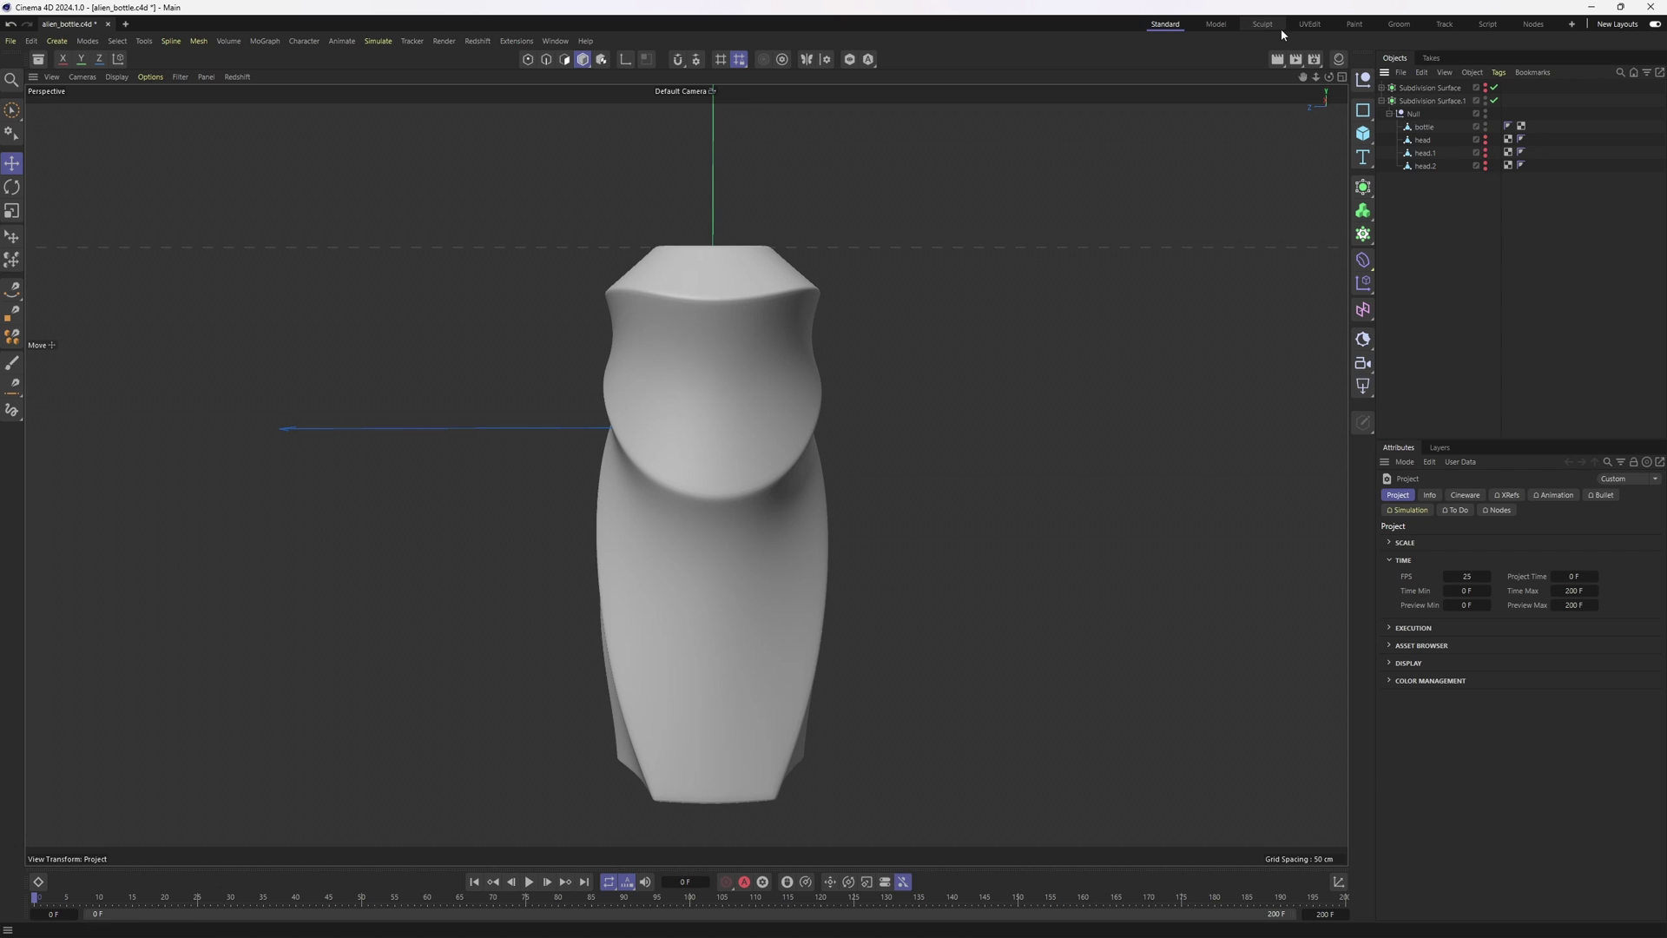
# Step: Switch to the UVEdit layout, select all polygons of the bottle object and reset their UVs
pyautogui.click(1309, 24)
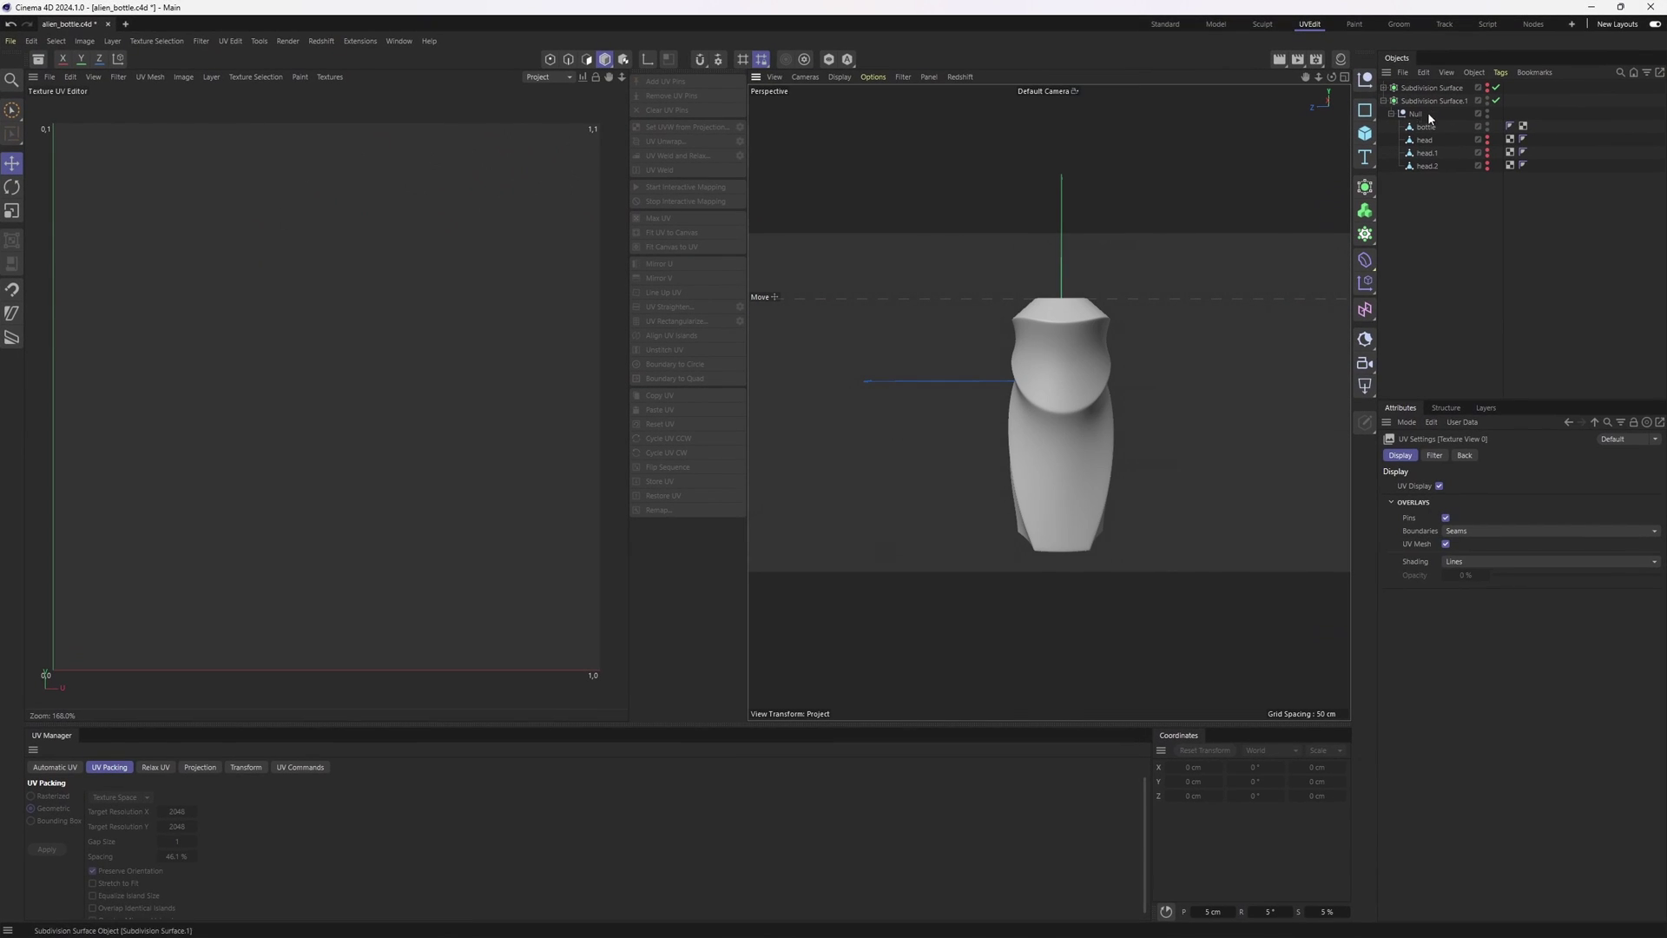
pyautogui.click(1425, 127)
pyautogui.press('Return')
pyautogui.hotkey('ctrl', 'a')
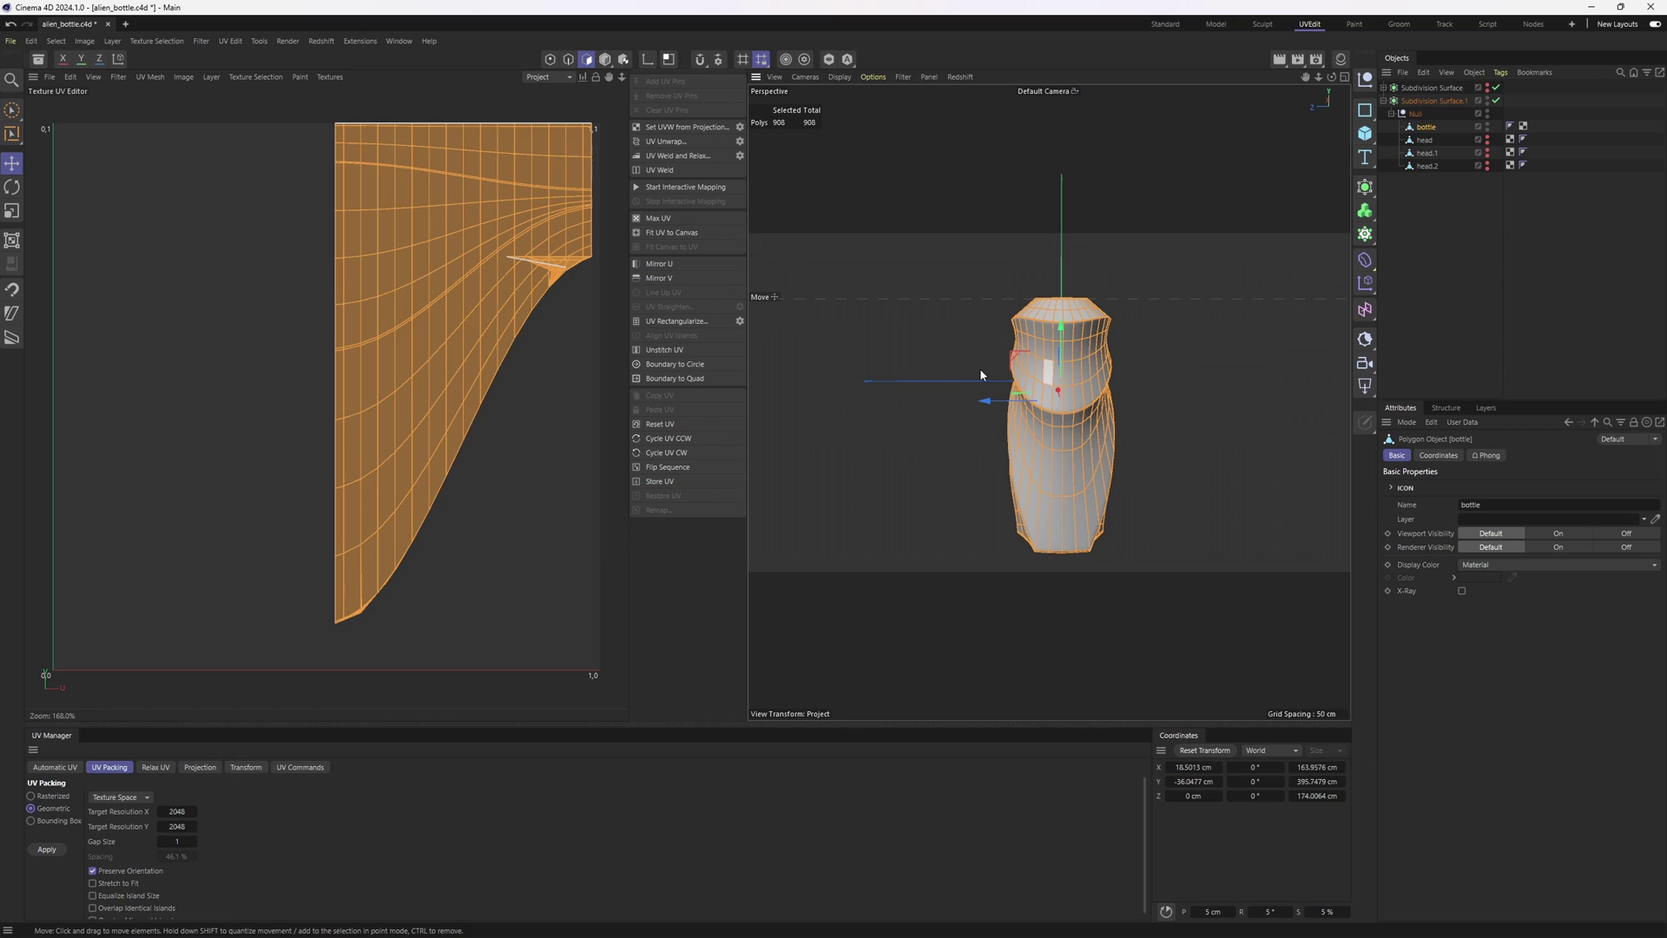
pyautogui.click(660, 424)
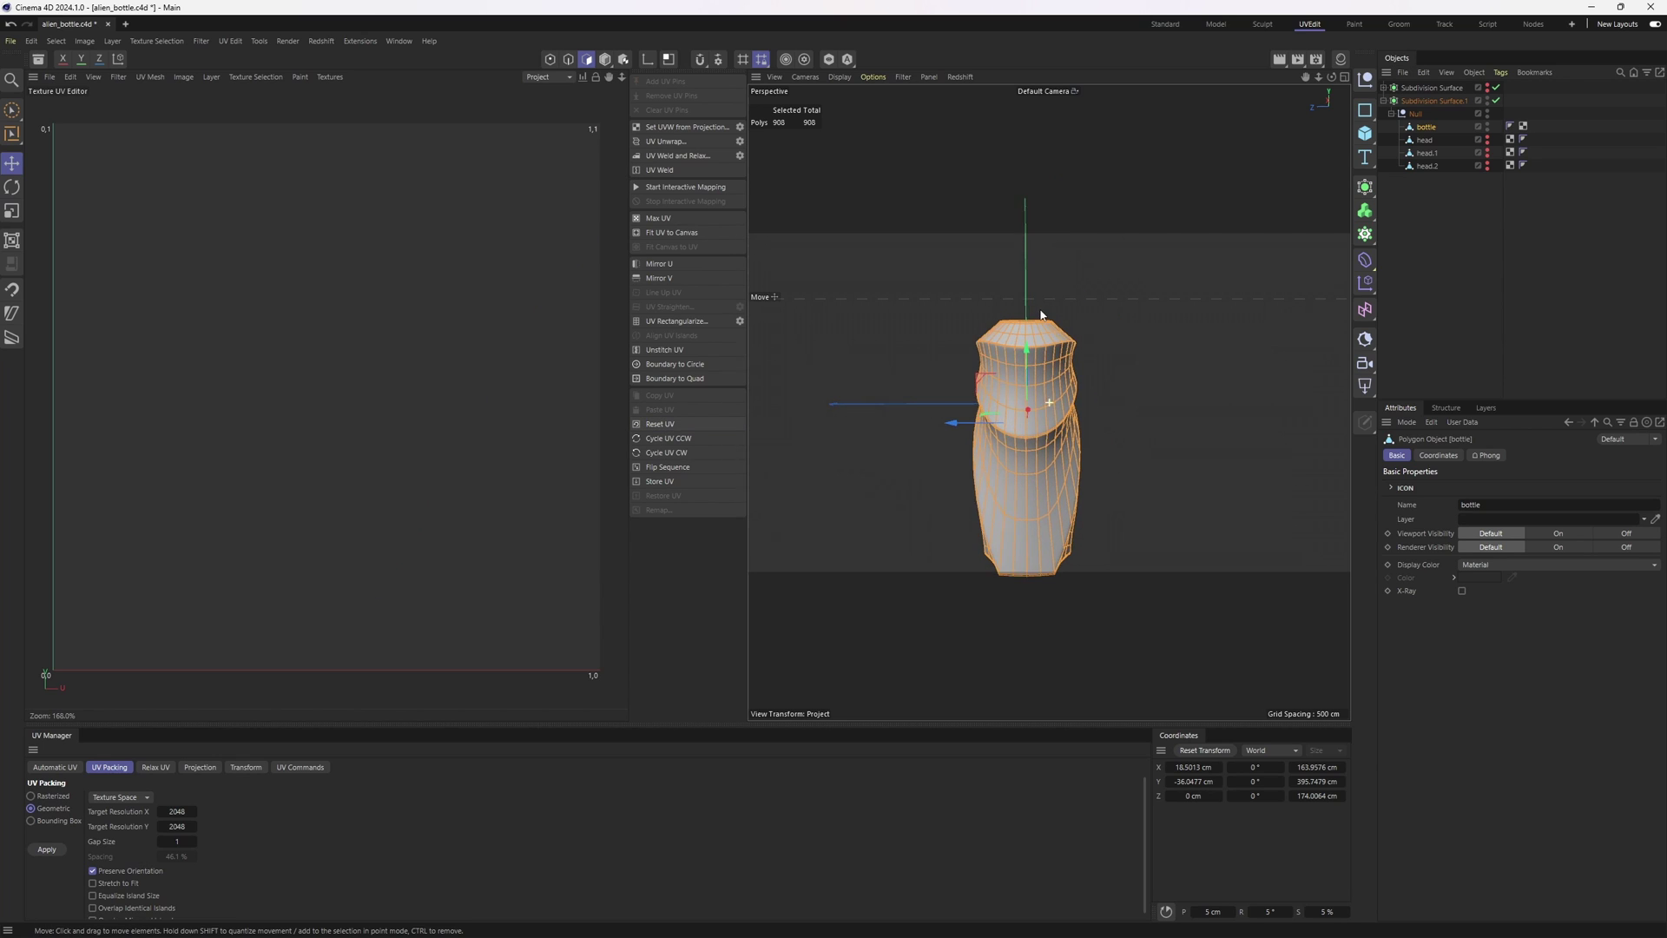
# Step: Bring up the bottle_artwork.jpg image, examine its label design closely and move it out of the way again
pyautogui.keyDown('alt'); pyautogui.moveTo(1040, 310); pyautogui.dragTo(934, 291); pyautogui.keyUp('alt')
pyautogui.moveTo(0, 152); pyautogui.dragTo(905, 140)
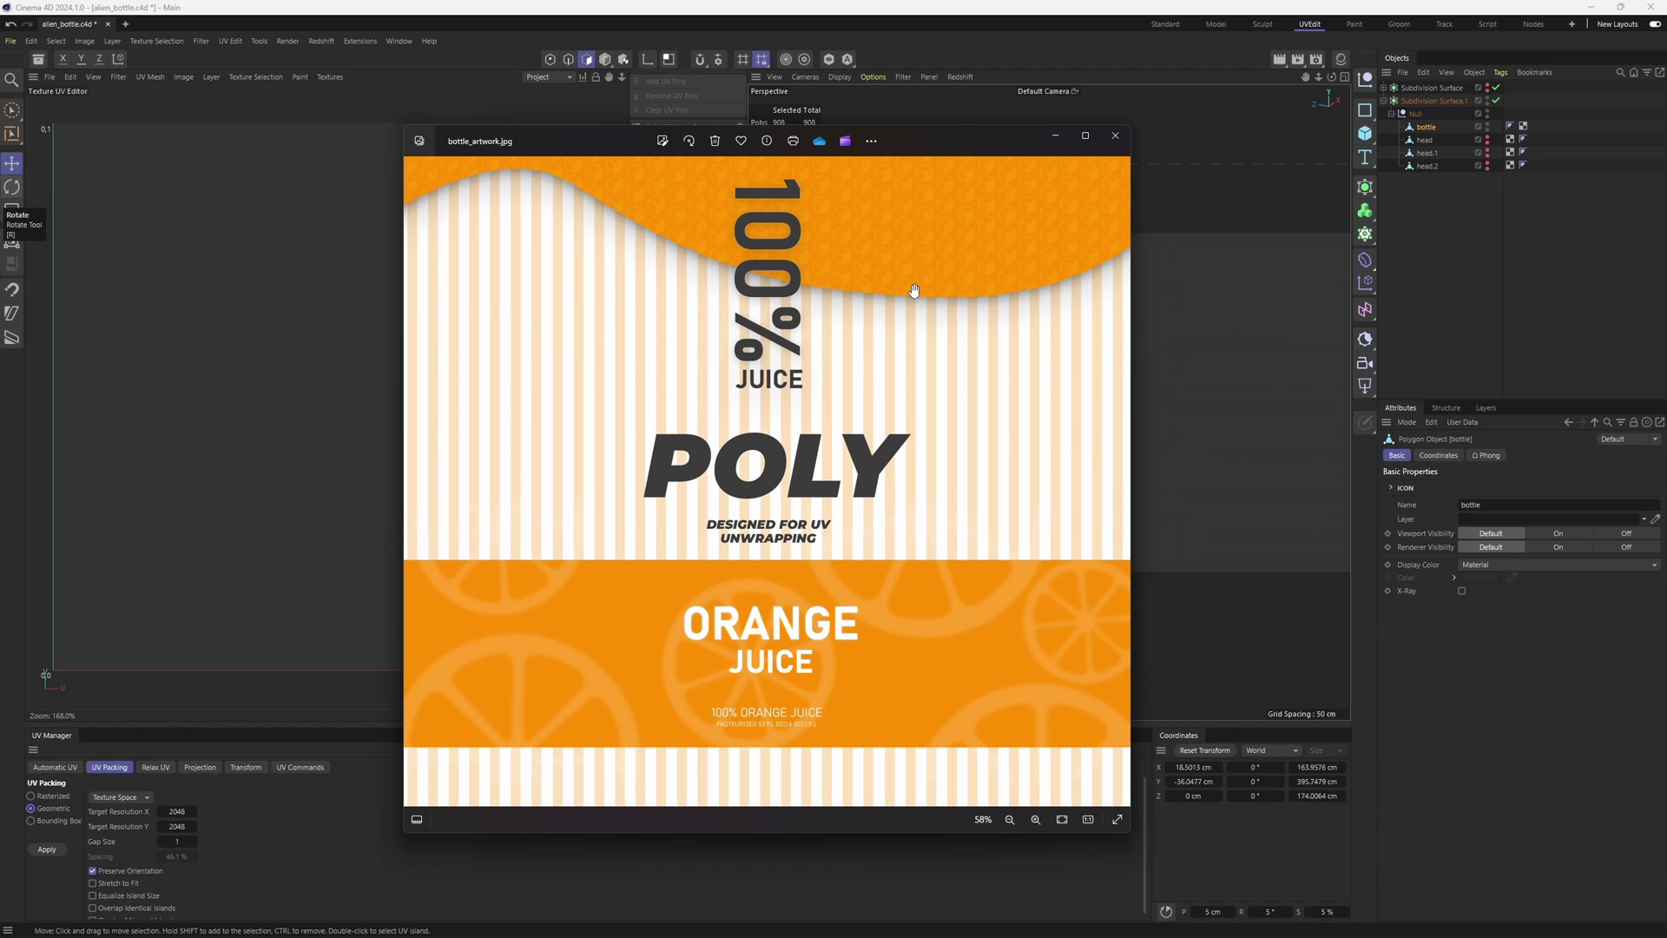
pyautogui.scroll(3, 804, 455)
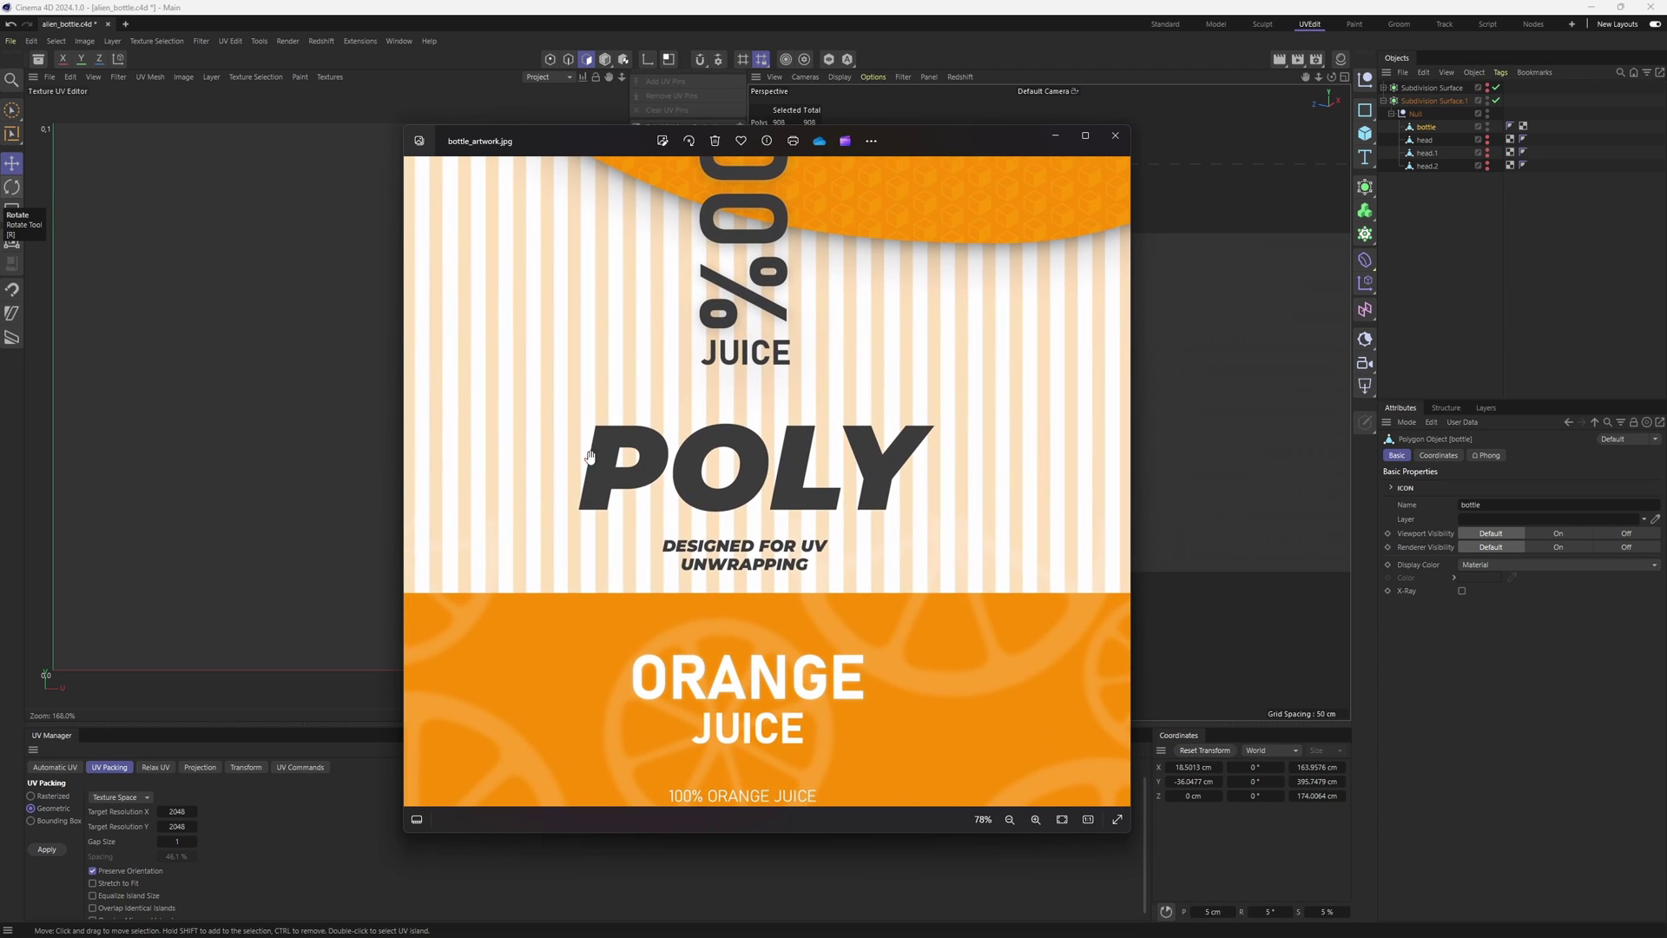
pyautogui.scroll(-3, 804, 446)
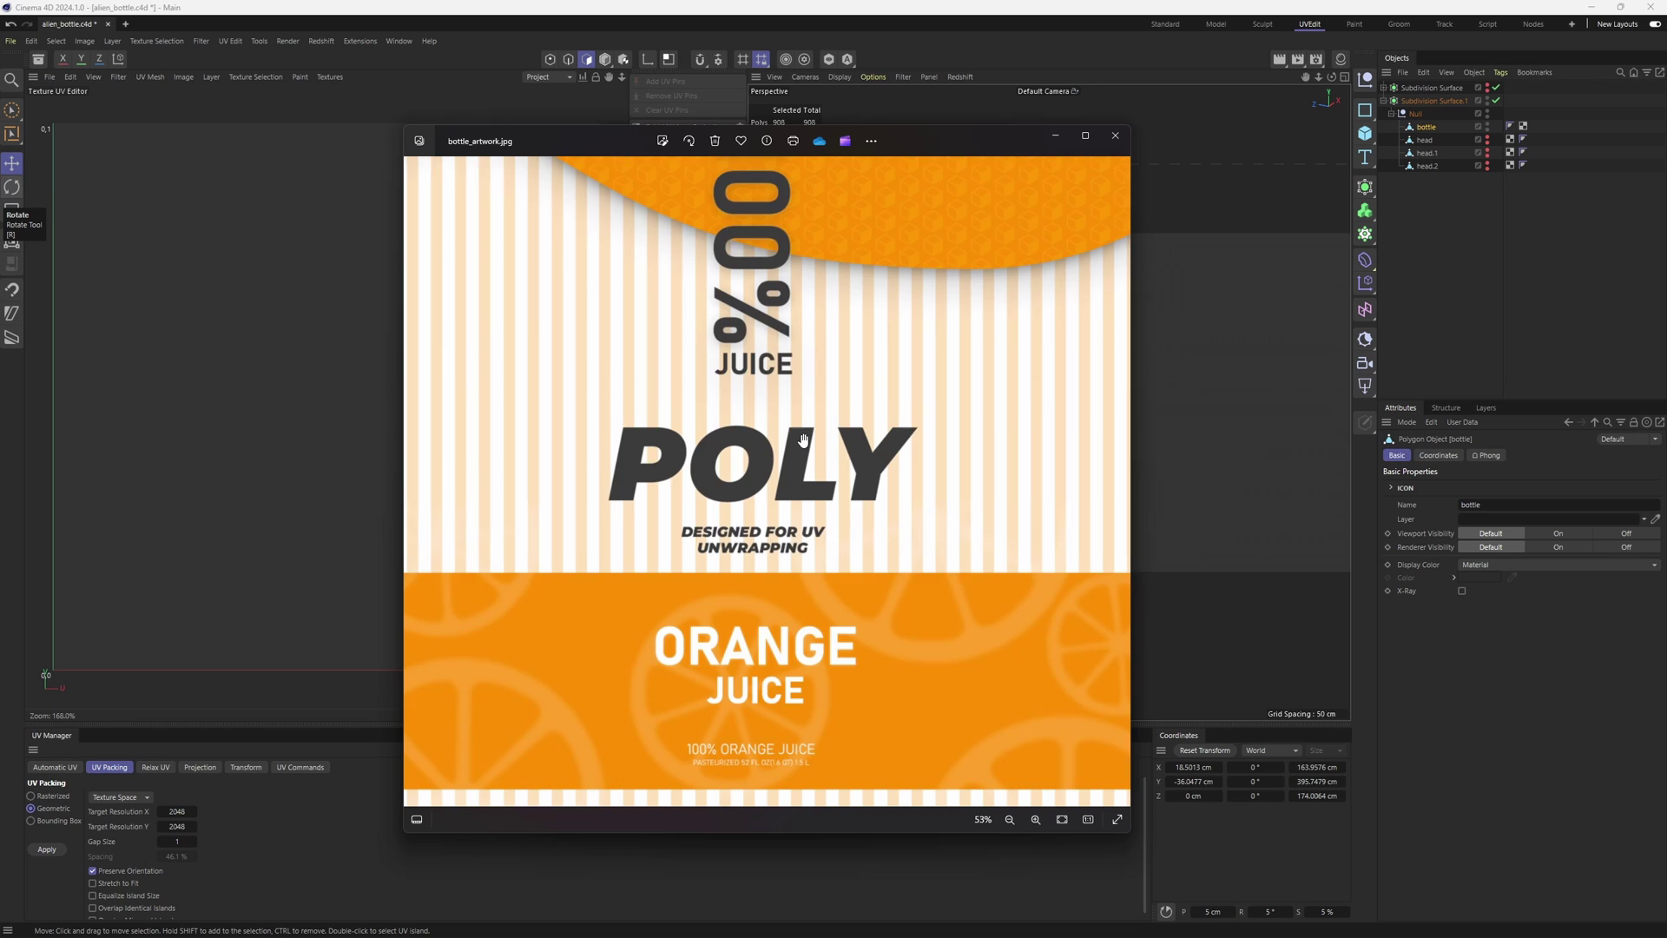
pyautogui.scroll(2, 738, 521)
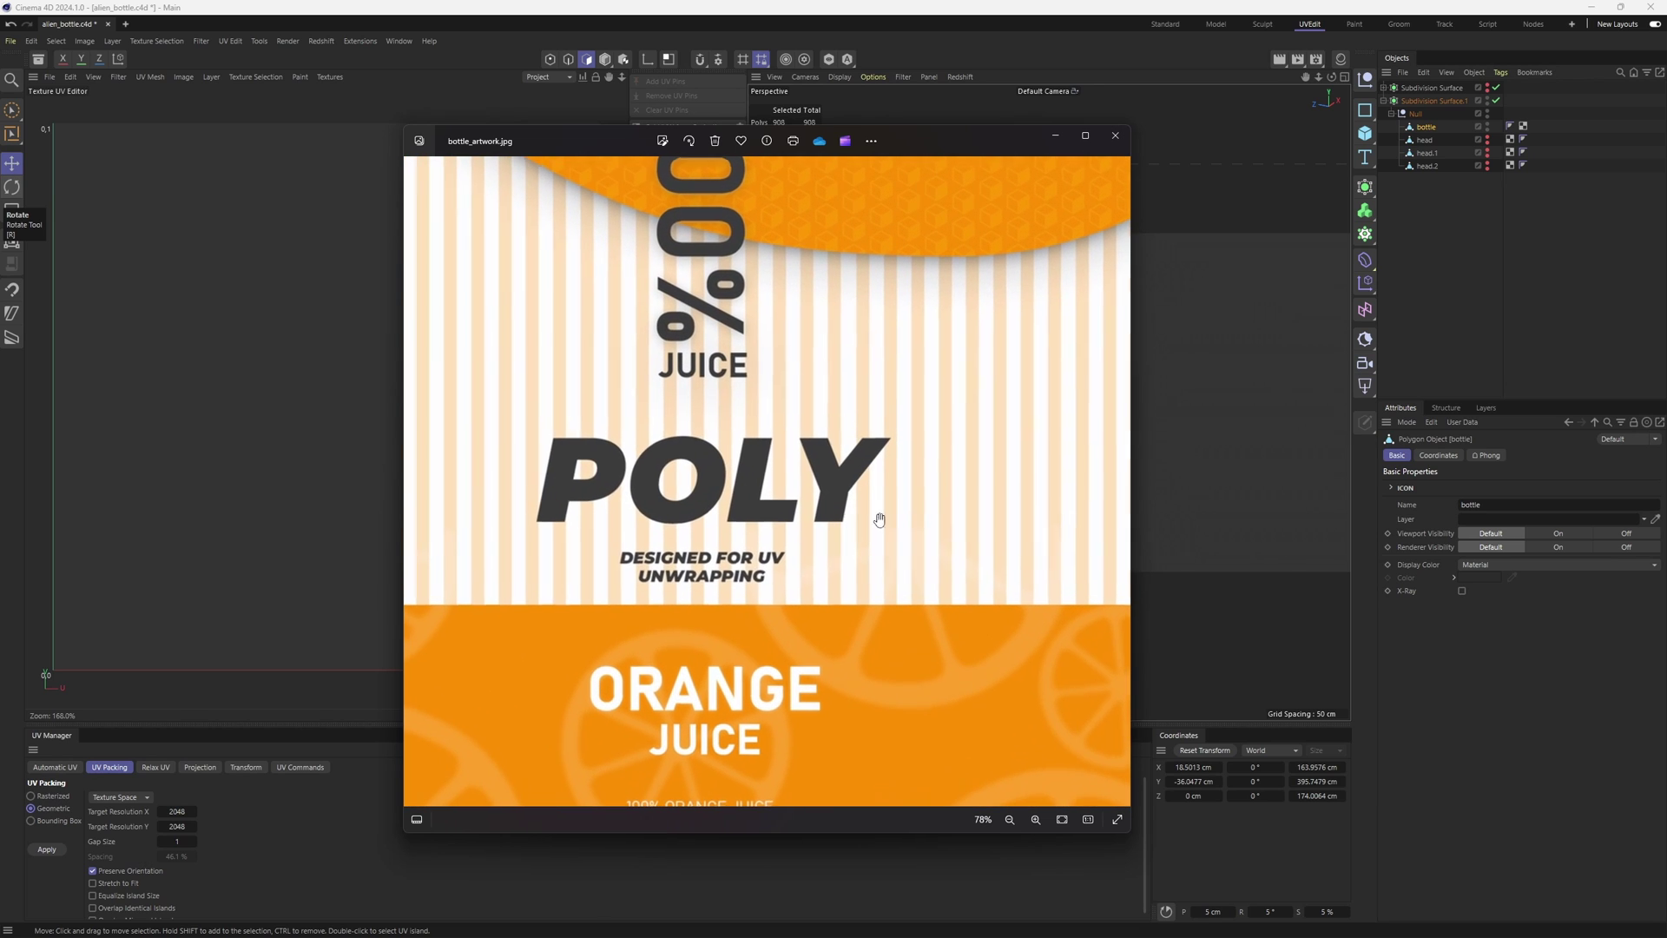
pyautogui.scroll(-1, 837, 186)
pyautogui.moveTo(967, 140); pyautogui.dragTo(0, 200)
# Step: Select an edge loop running down the bottle body, inspect its path and return to polygon mode
pyautogui.keyDown('alt'); pyautogui.moveTo(1076, 363); pyautogui.dragTo(983, 436); pyautogui.keyUp('alt')
pyautogui.press('Return')
pyautogui.doubleClick(973, 401)
pyautogui.keyDown('alt'); pyautogui.moveTo(983, 436); pyautogui.dragTo(954, 441, button='middle'); pyautogui.keyUp('alt')
pyautogui.keyDown('alt'); pyautogui.moveTo(954, 443); pyautogui.dragTo(1062, 420); pyautogui.keyUp('alt')
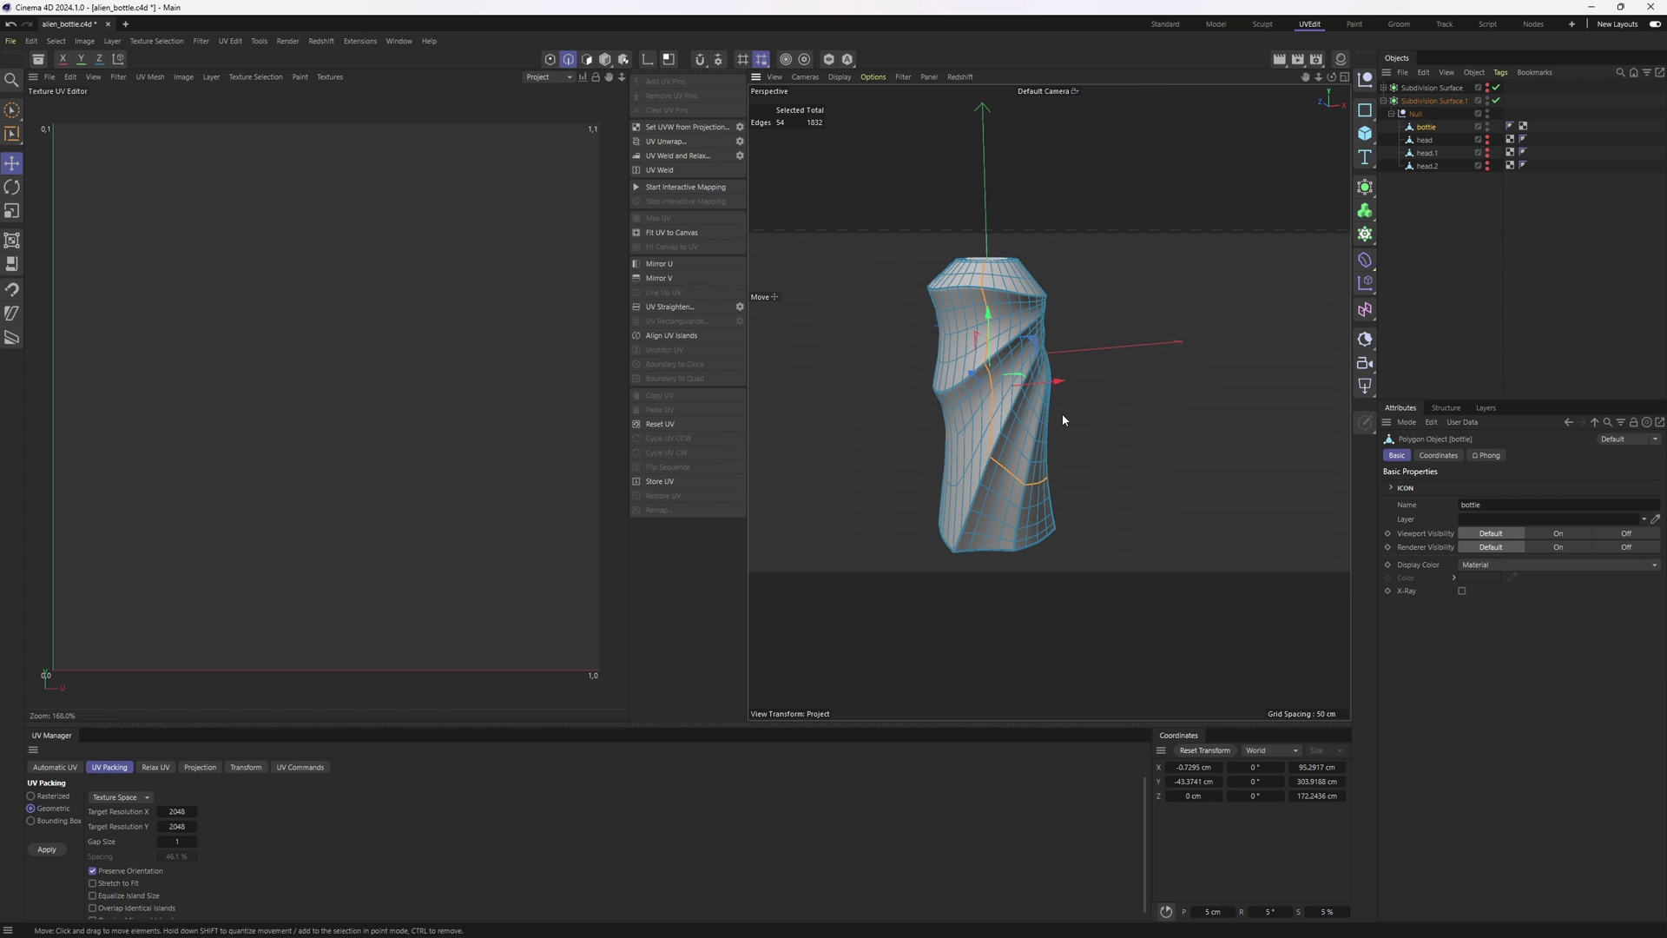
pyautogui.scroll(3, 1061, 420)
pyautogui.keyDown('alt'); pyautogui.moveTo(1056, 424); pyautogui.dragTo(1000, 425); pyautogui.keyUp('alt')
pyautogui.press('Return')
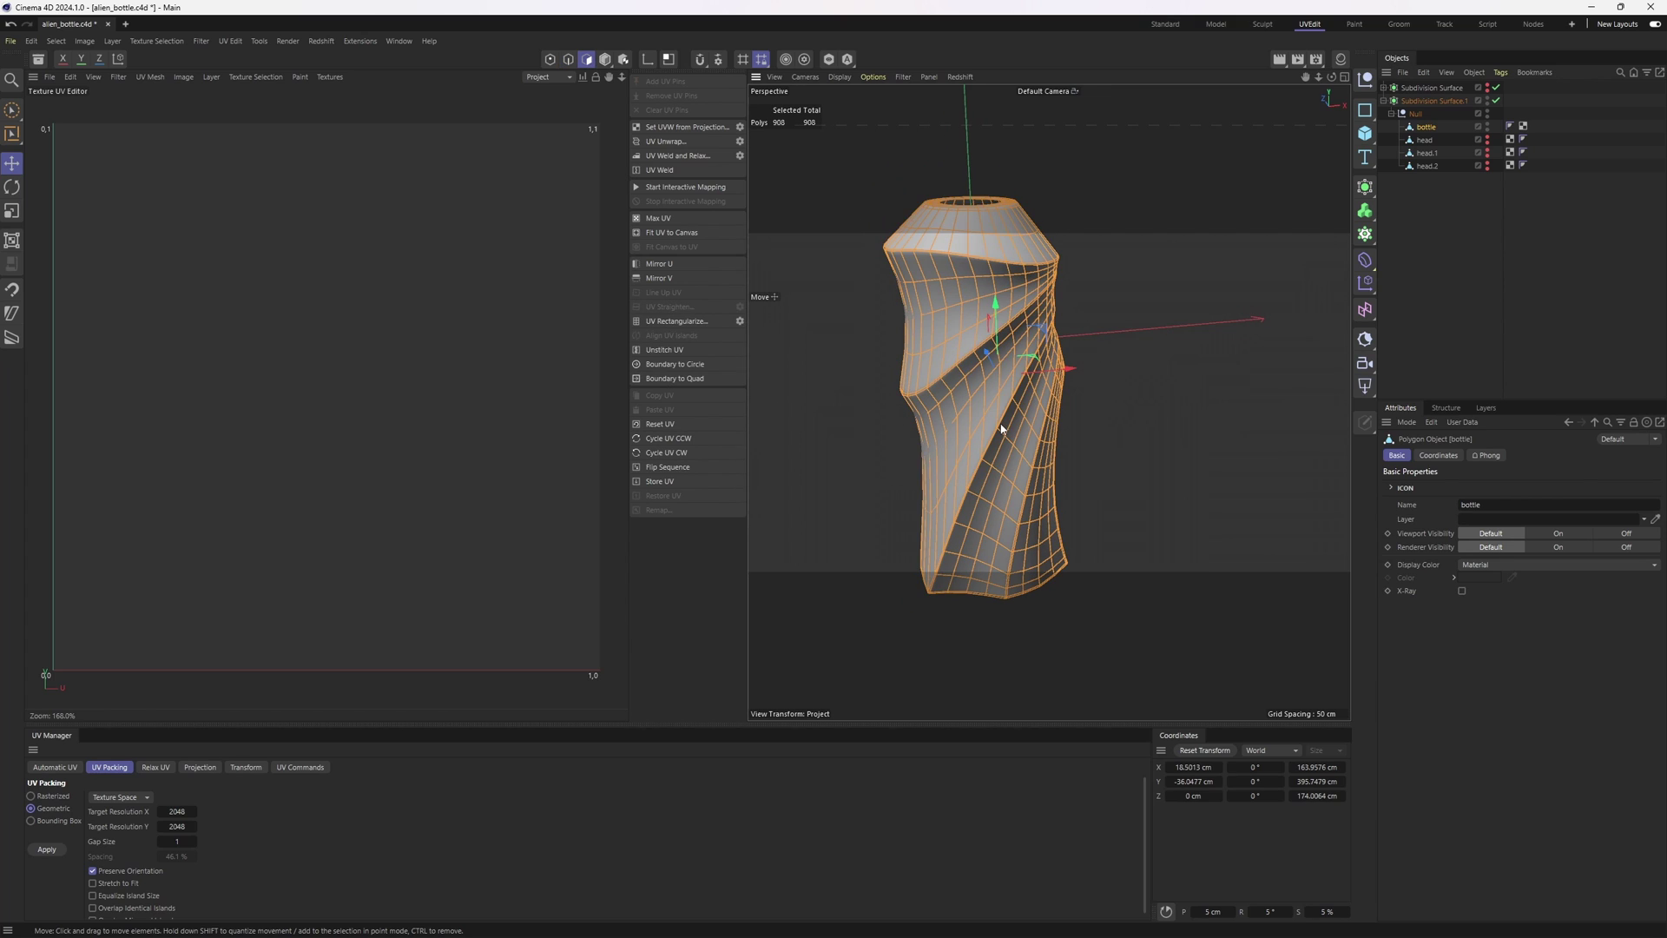
# Step: Select the flat ring at the bottle's neck opening and the whole bottom face using Phong Break Selection
pyautogui.press('e')
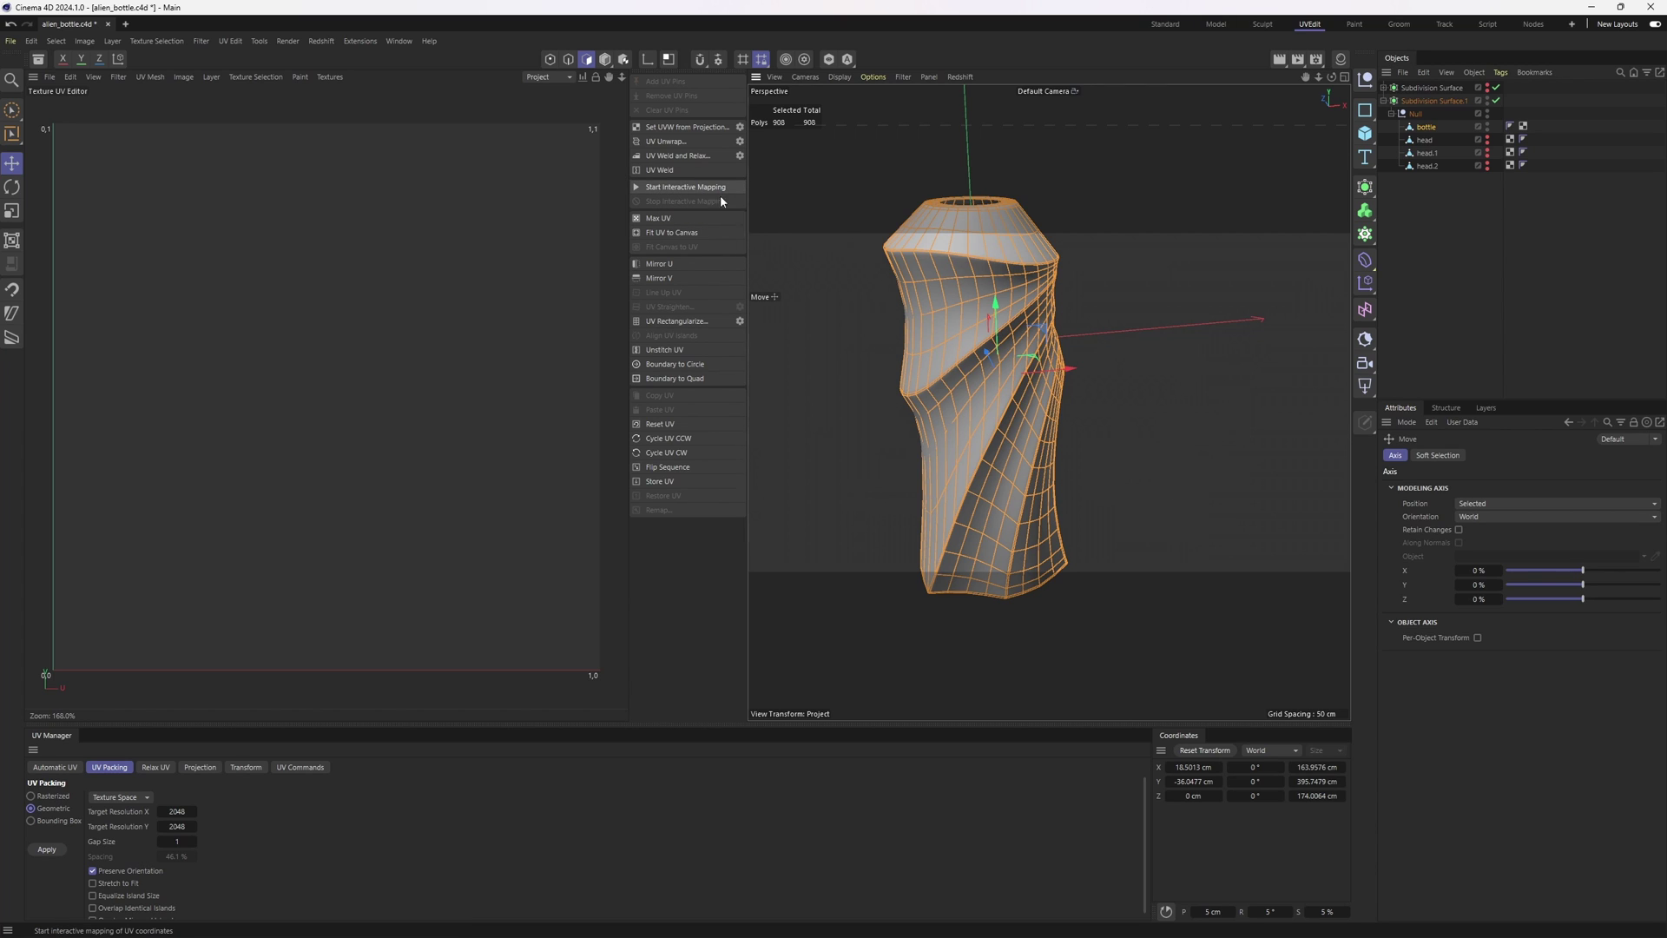
pyautogui.scroll(2, 1049, 369)
pyautogui.keyDown('alt'); pyautogui.moveTo(1049, 369); pyautogui.dragTo(1021, 337); pyautogui.keyUp('alt')
pyautogui.scroll(2, 1030, 373)
pyautogui.scroll(-2, 1015, 339)
pyautogui.scroll(2, 1028, 360)
pyautogui.press('v')
pyautogui.moveTo(1052, 311)
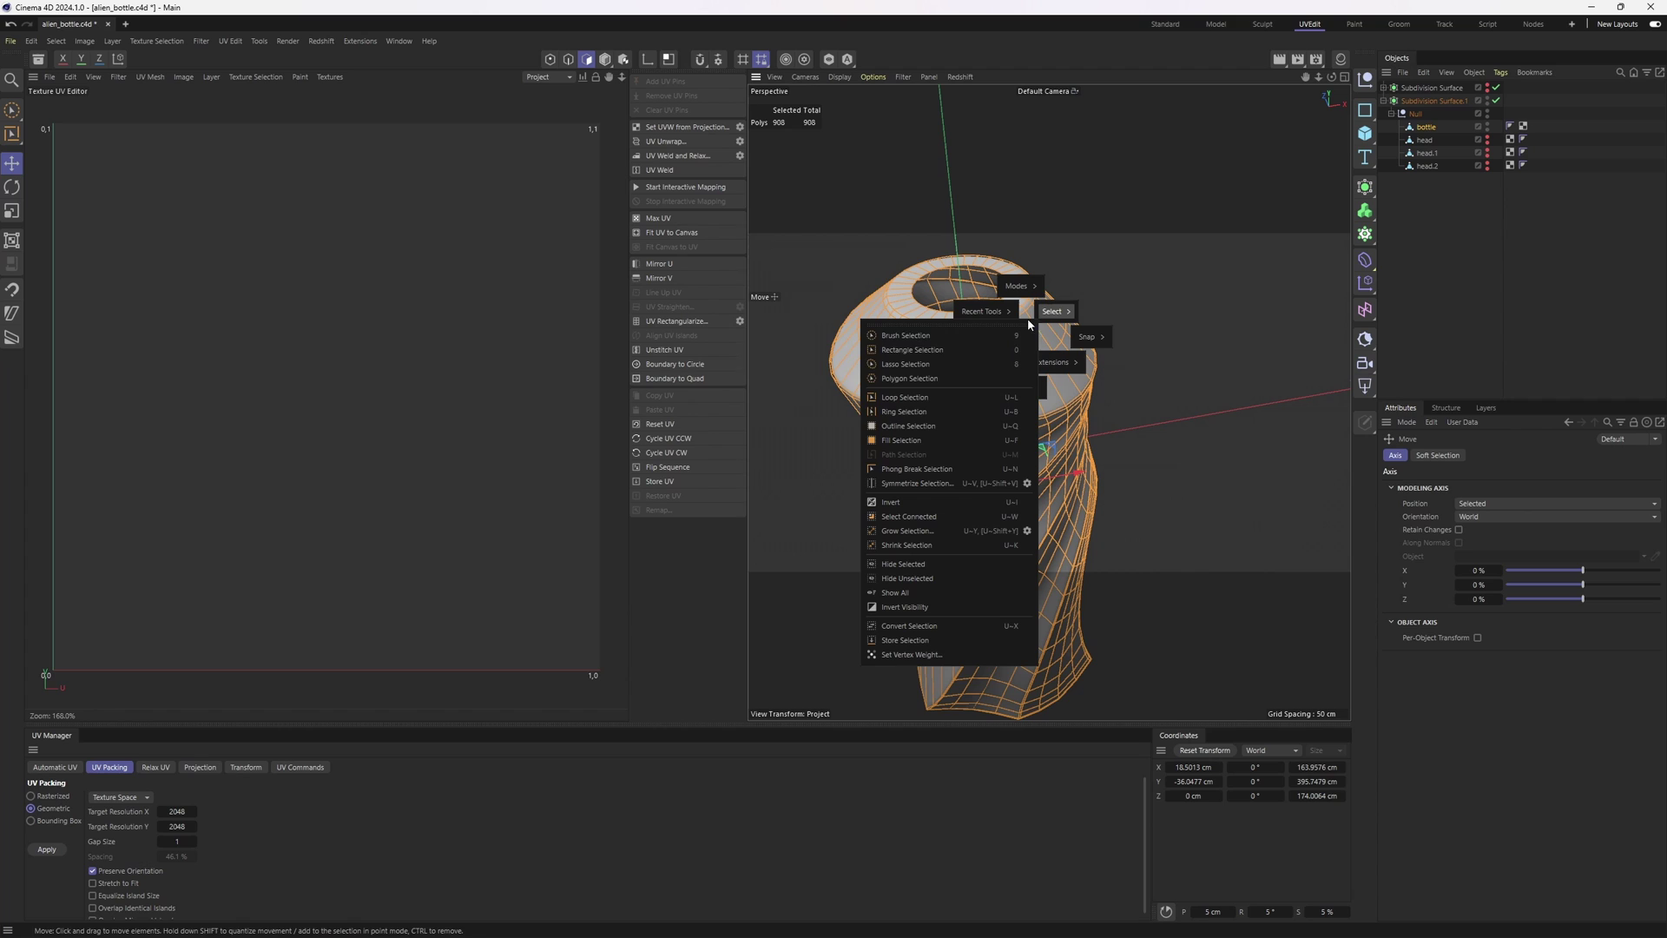
pyautogui.click(921, 469)
pyautogui.click(978, 323)
pyautogui.keyDown('alt'); pyautogui.moveTo(1090, 402); pyautogui.dragTo(1004, 372, button='right'); pyautogui.keyUp('alt')
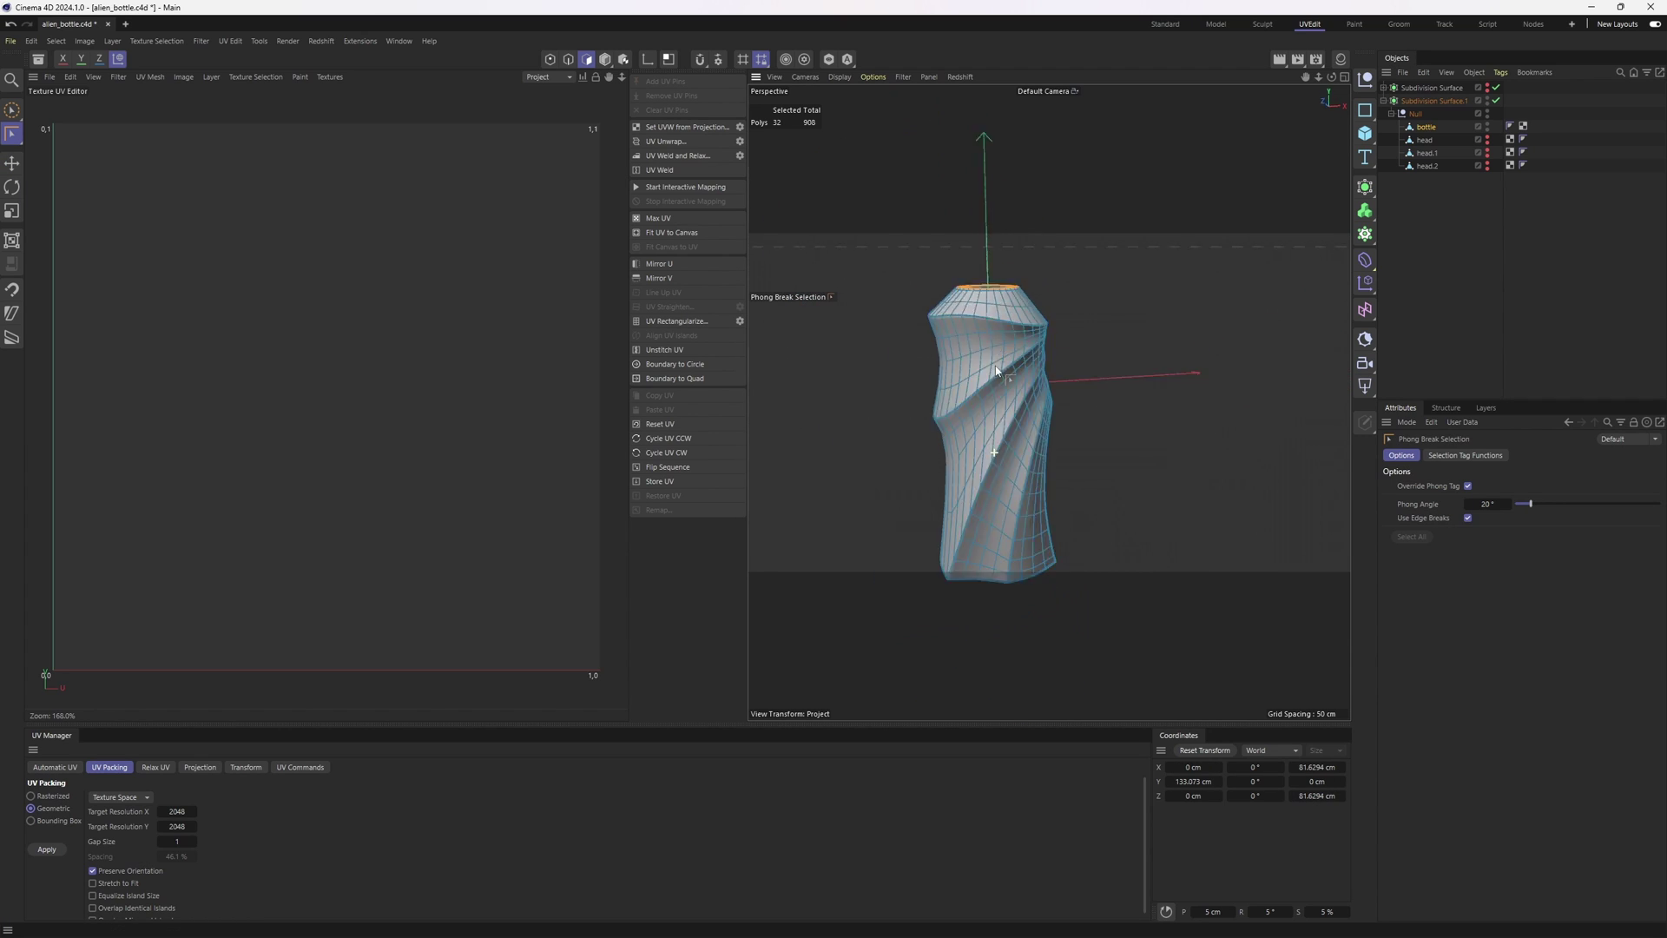
pyautogui.keyDown('alt'); pyautogui.moveTo(1005, 373); pyautogui.dragTo(1034, 328); pyautogui.keyUp('alt')
pyautogui.keyDown('shift'); pyautogui.click(993, 486); pyautogui.keyUp('shift')
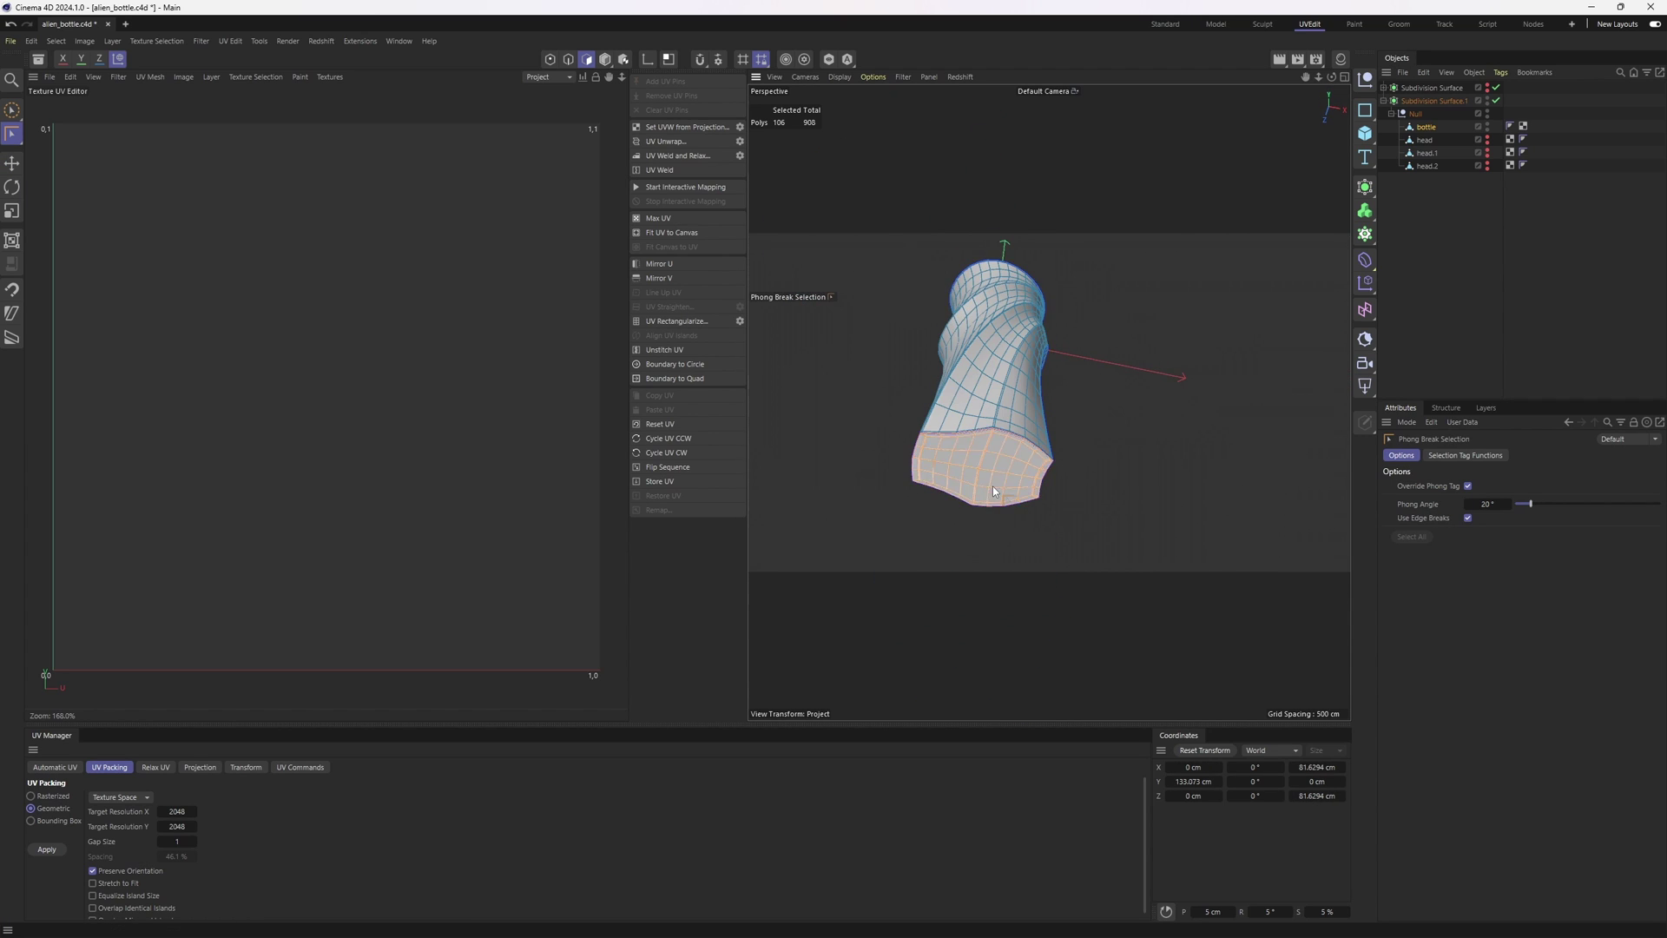
# Step: Unwrap the selected ring and bottom polygons and move their UV islands outside the texture canvas
pyautogui.click(670, 141)
pyautogui.scroll(-3, 361, 333)
pyautogui.press('e')
pyautogui.moveTo(341, 343); pyautogui.dragTo(132, 195)
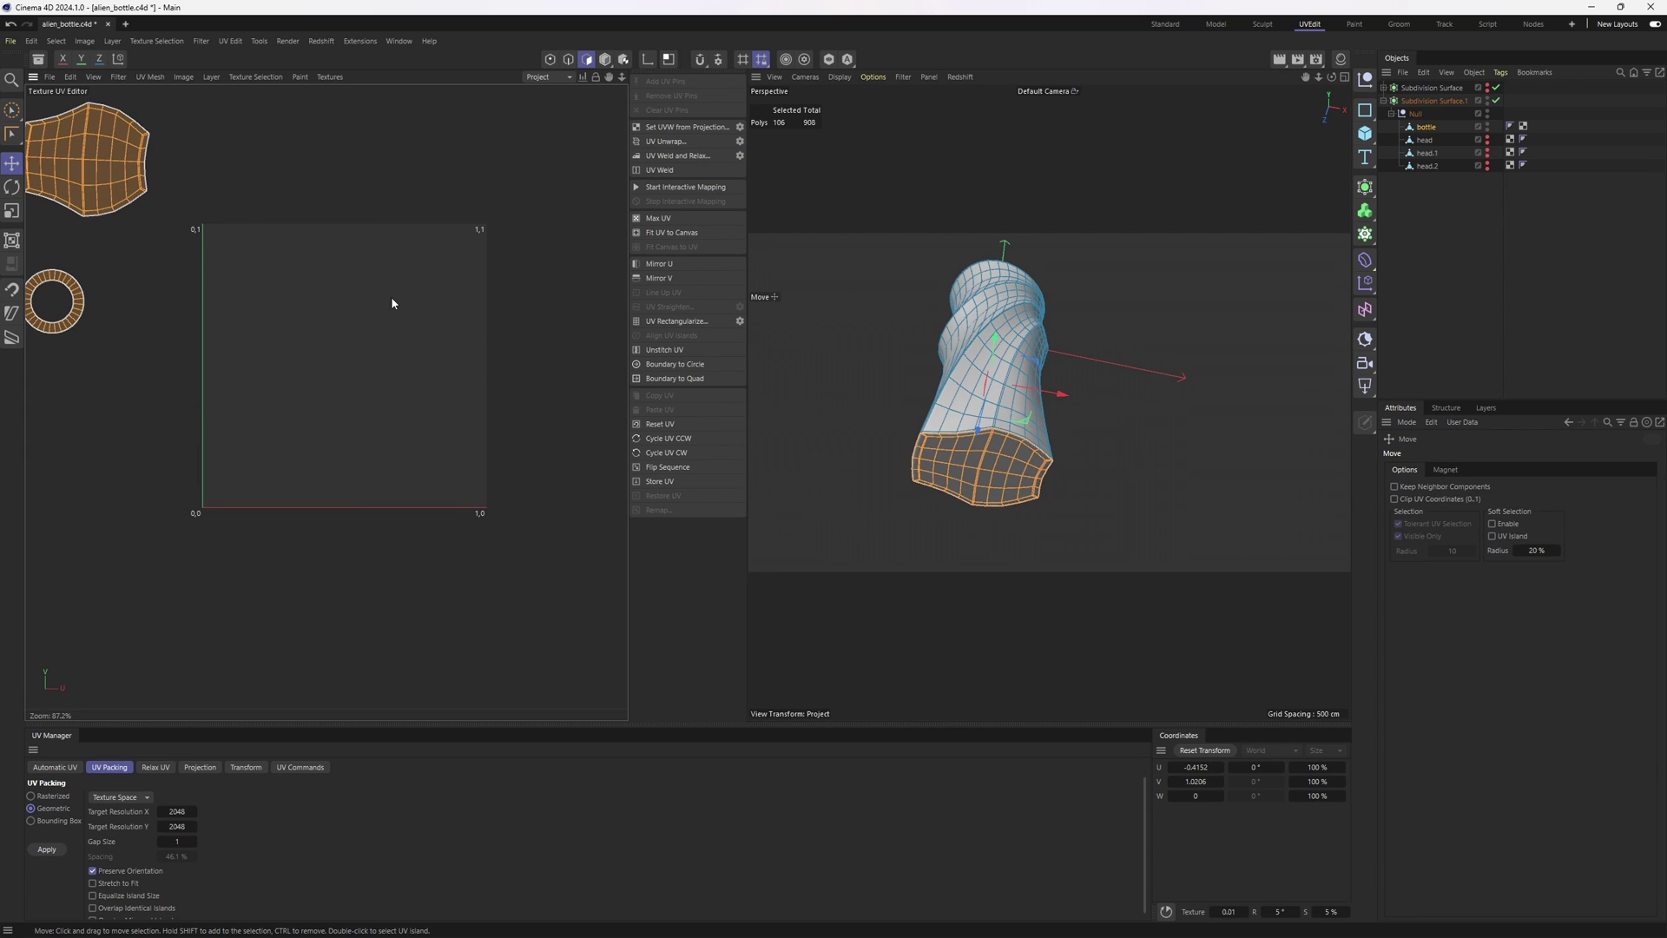
# Step: Hide the selected neck ring and bottom polygons of the bottle
pyautogui.press('v')
pyautogui.moveTo(1002, 419)
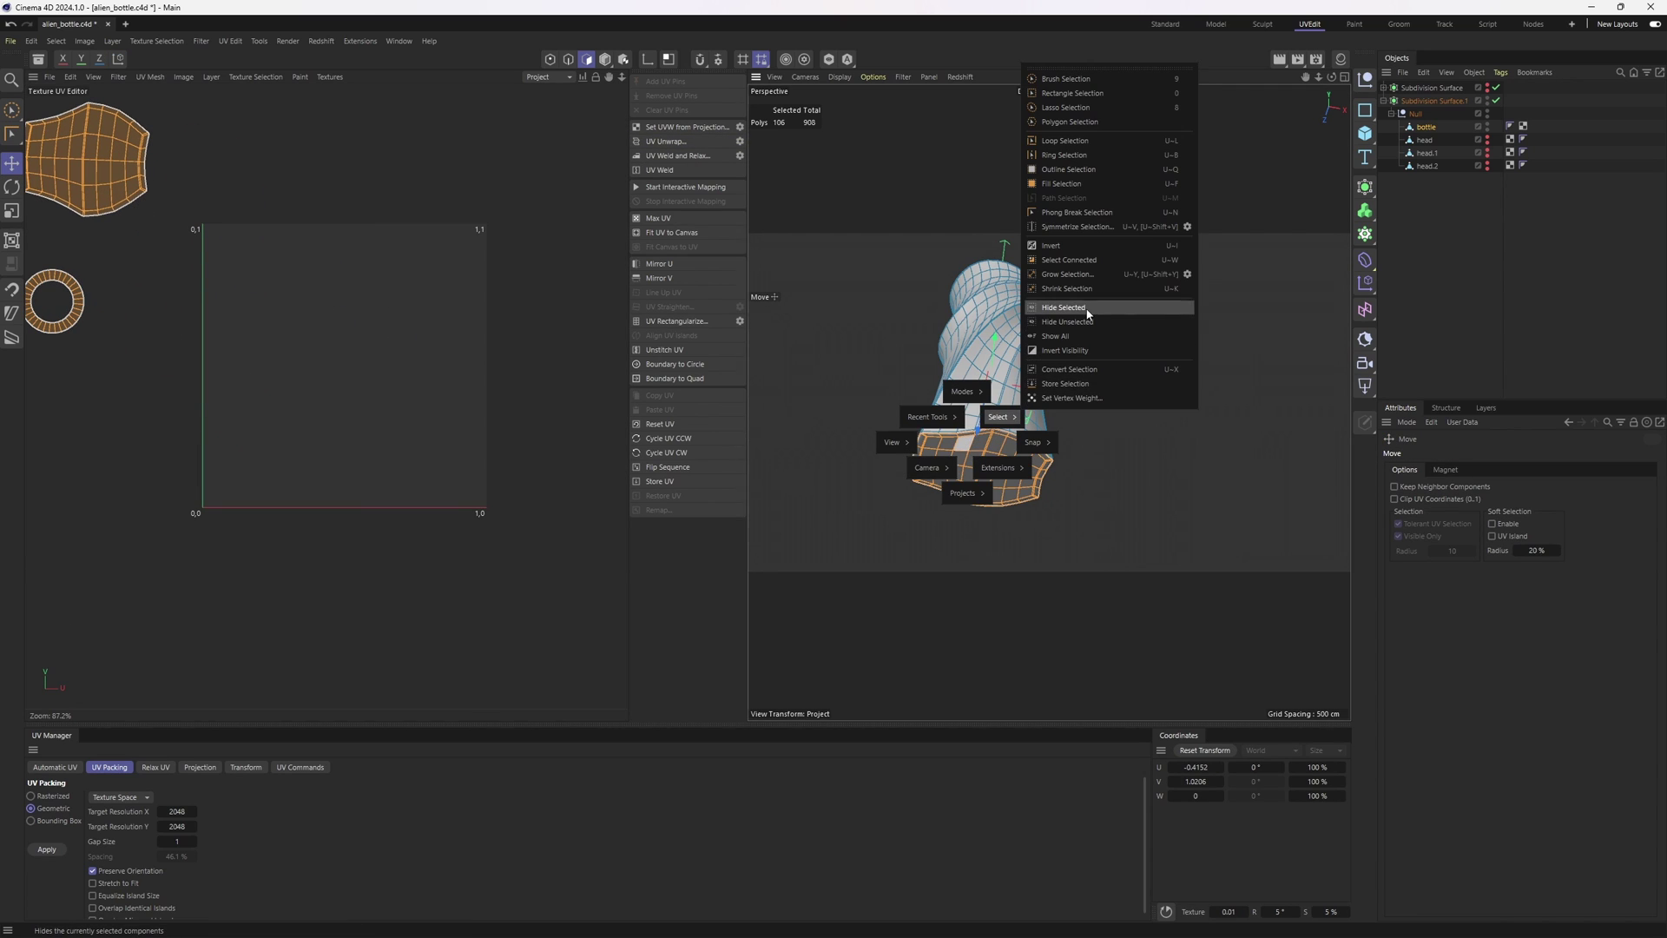
pyautogui.click(1086, 311)
# Step: Select all remaining bottle body polygons and start interactive mapping on them with the Cylindrical projection
pyautogui.keyDown('alt'); pyautogui.moveTo(1025, 430); pyautogui.dragTo(1071, 582); pyautogui.keyUp('alt')
pyautogui.doubleClick(1035, 394)
pyautogui.keyDown('alt'); pyautogui.moveTo(1034, 394); pyautogui.dragTo(1031, 453, button='middle'); pyautogui.keyUp('alt')
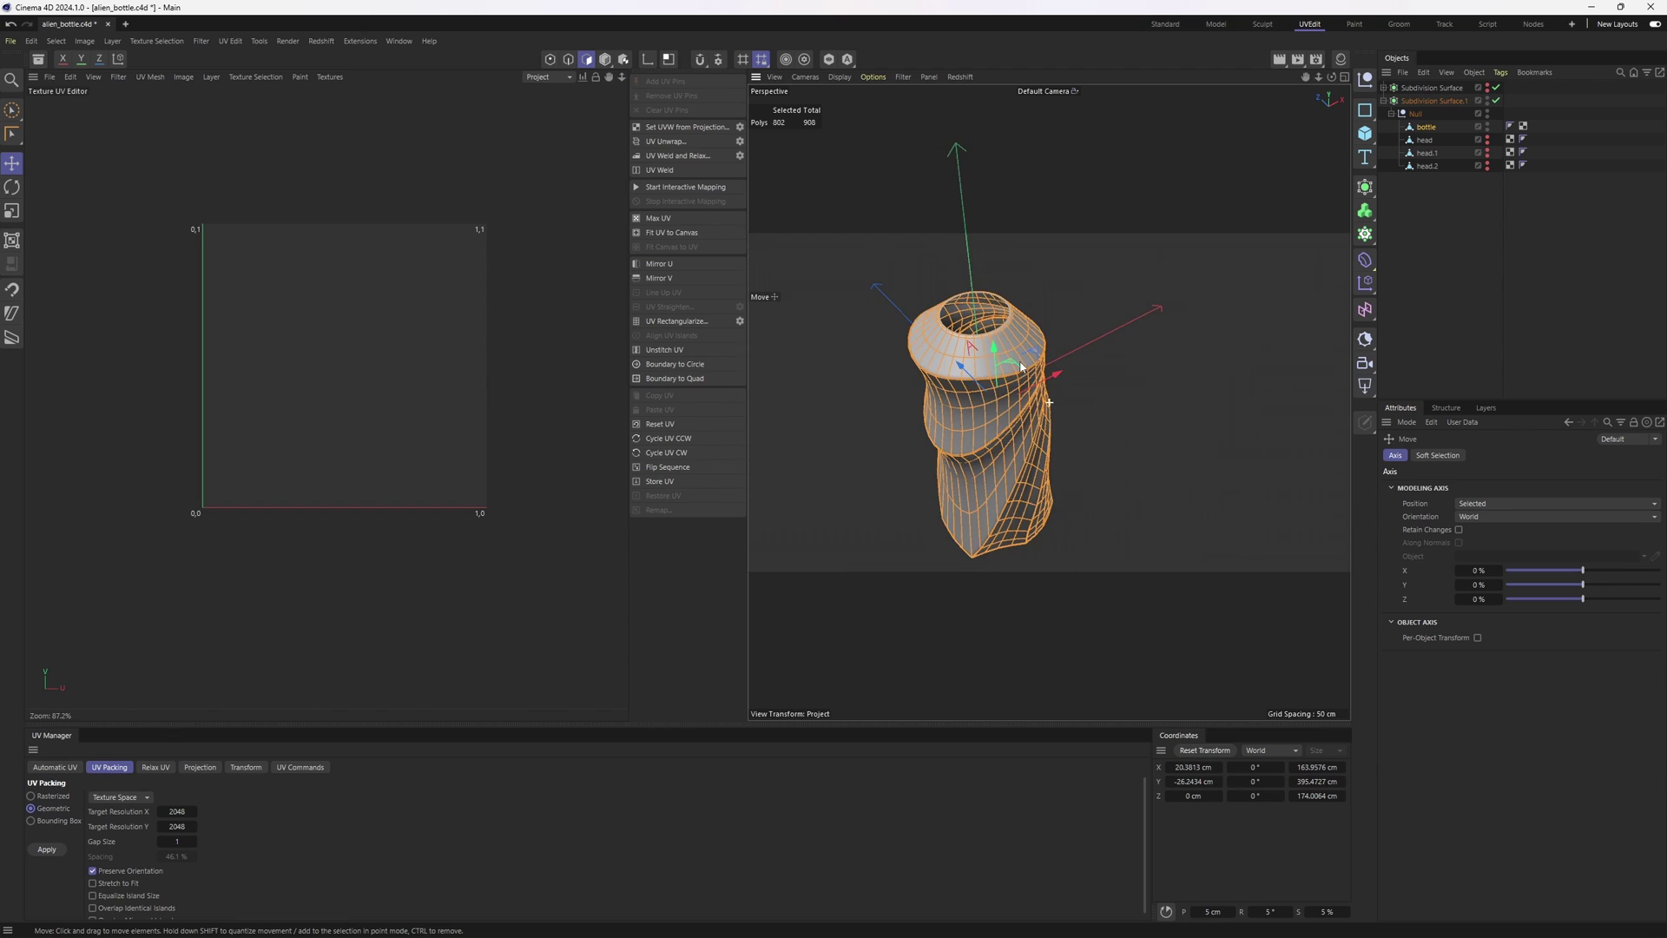
pyautogui.keyDown('alt'); pyautogui.moveTo(1031, 453); pyautogui.dragTo(964, 348); pyautogui.keyUp('alt')
pyautogui.keyDown('alt'); pyautogui.moveTo(943, 288); pyautogui.dragTo(968, 299); pyautogui.keyUp('alt')
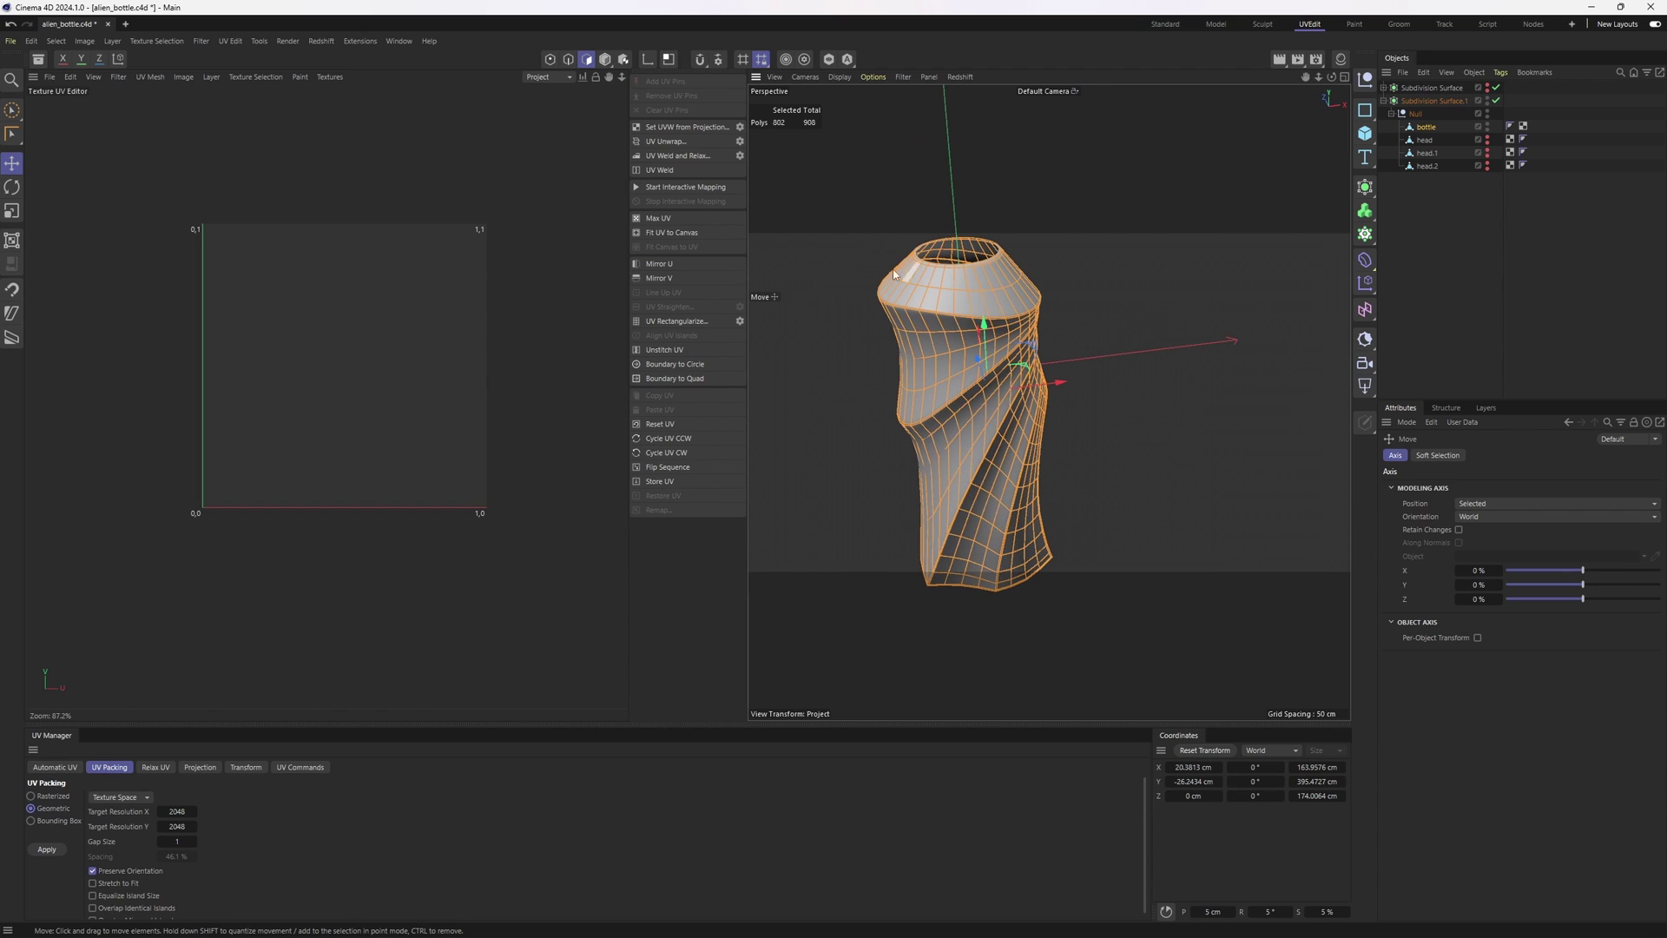
pyautogui.click(699, 187)
pyautogui.click(1528, 502)
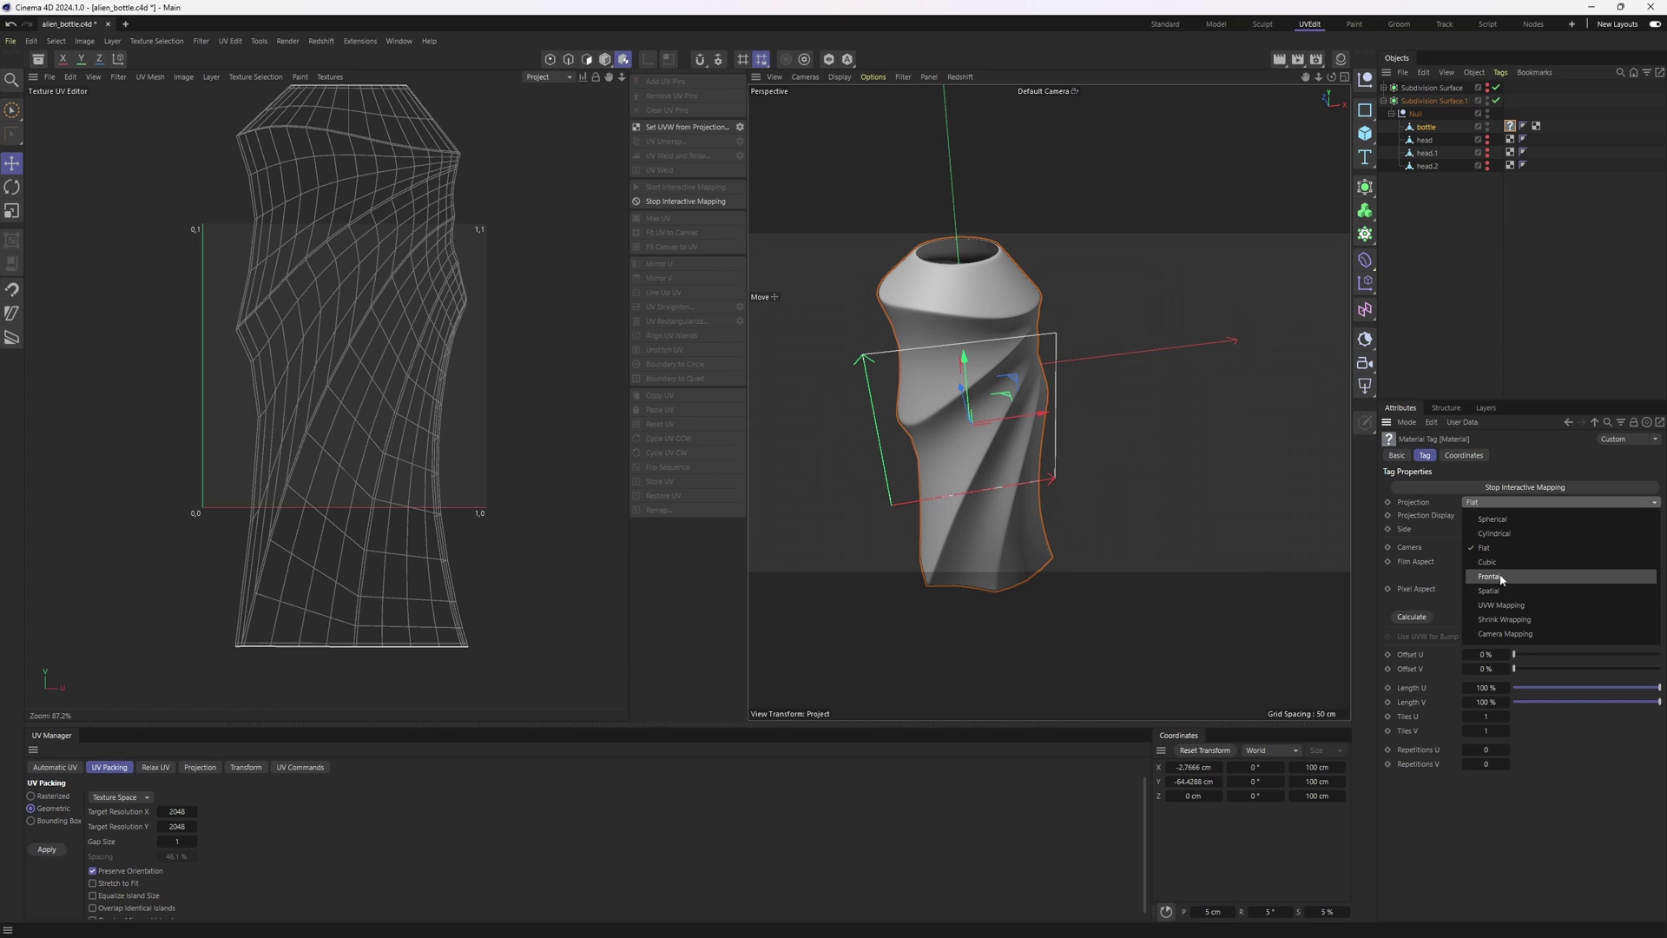
pyautogui.click(1494, 533)
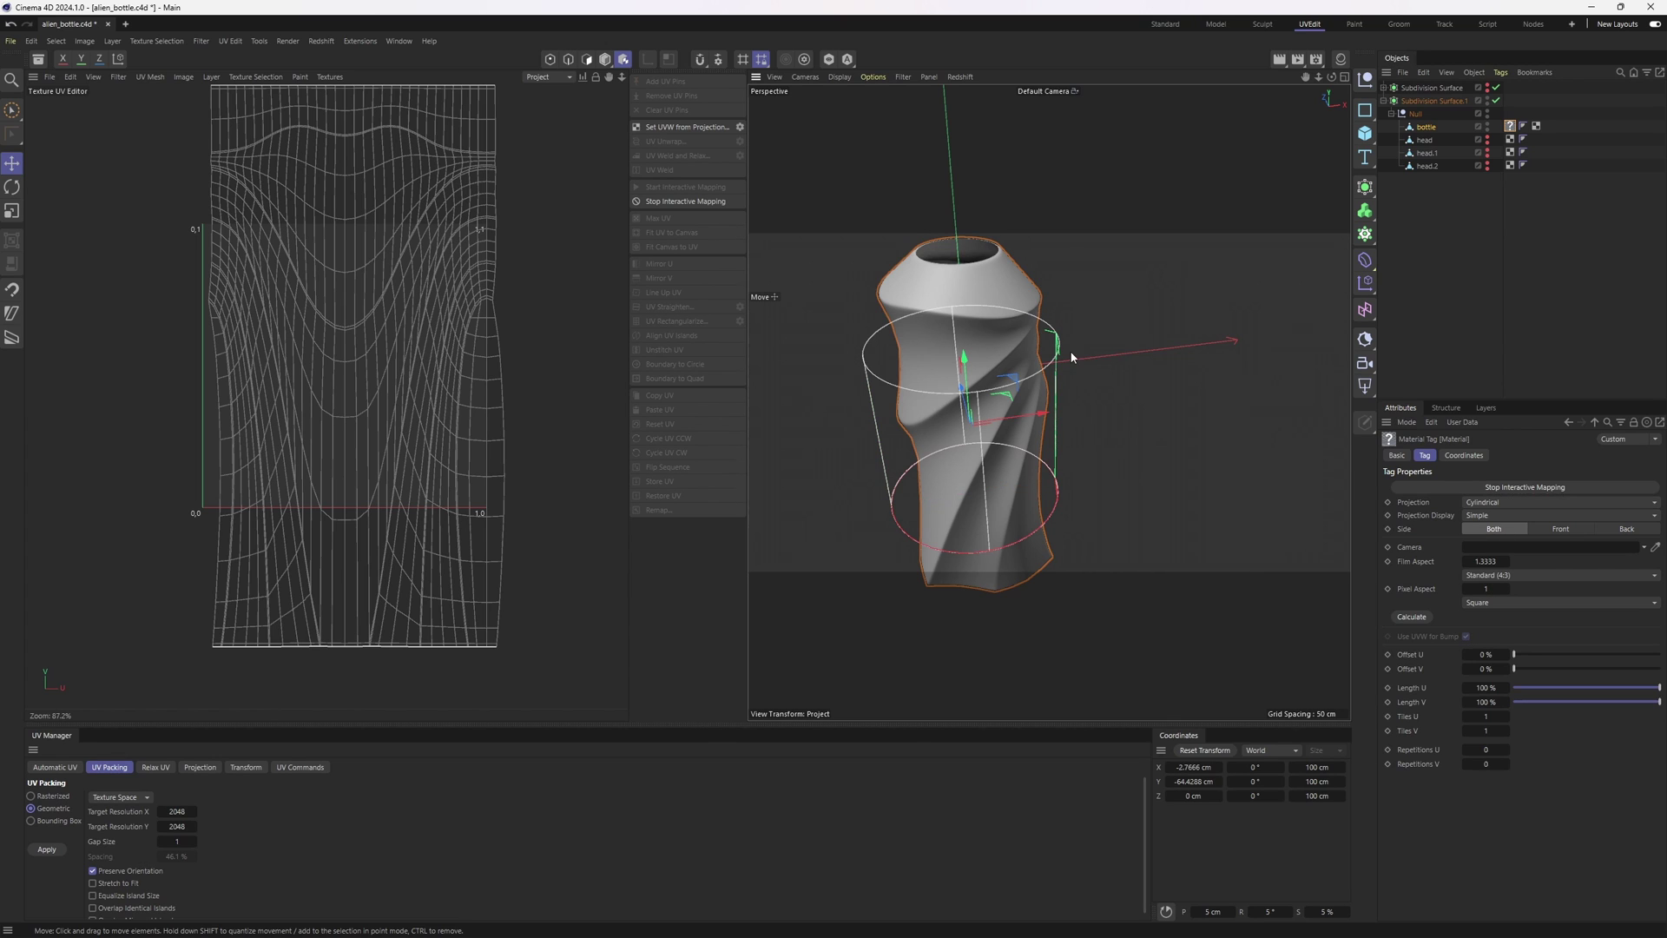
# Step: Center the cylindrical projection by setting its X and Y positions to 0, and show the front view alone
pyautogui.keyDown('alt'); pyautogui.moveTo(1072, 357); pyautogui.dragTo(1065, 426); pyautogui.keyUp('alt')
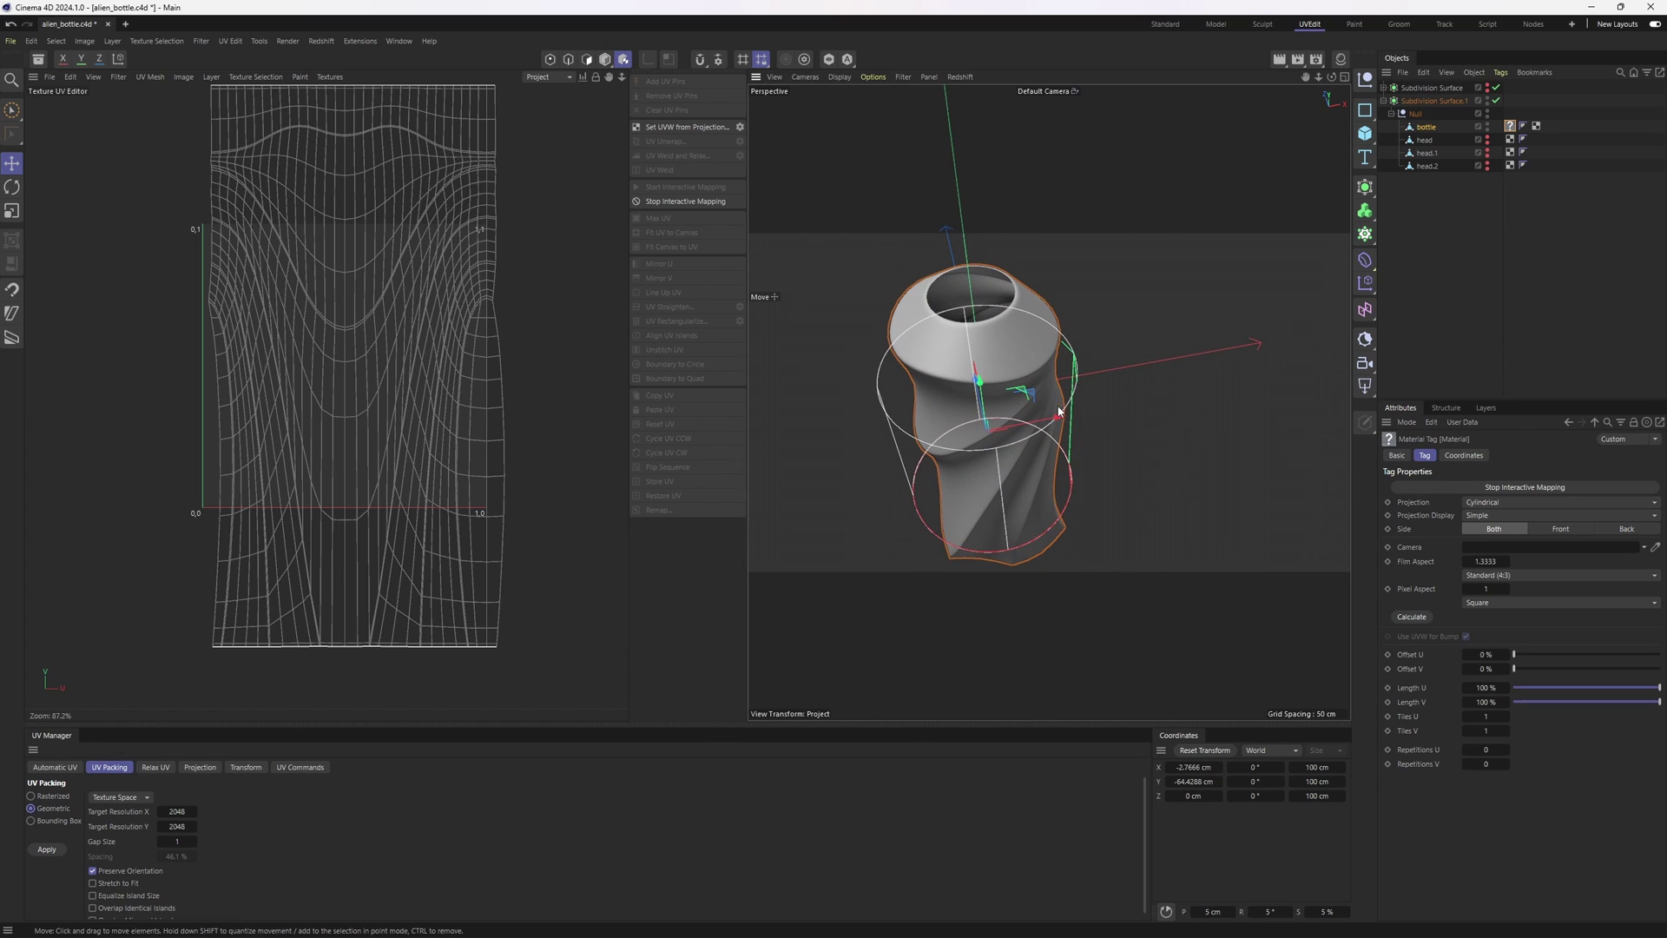
pyautogui.middleClick(1060, 412)
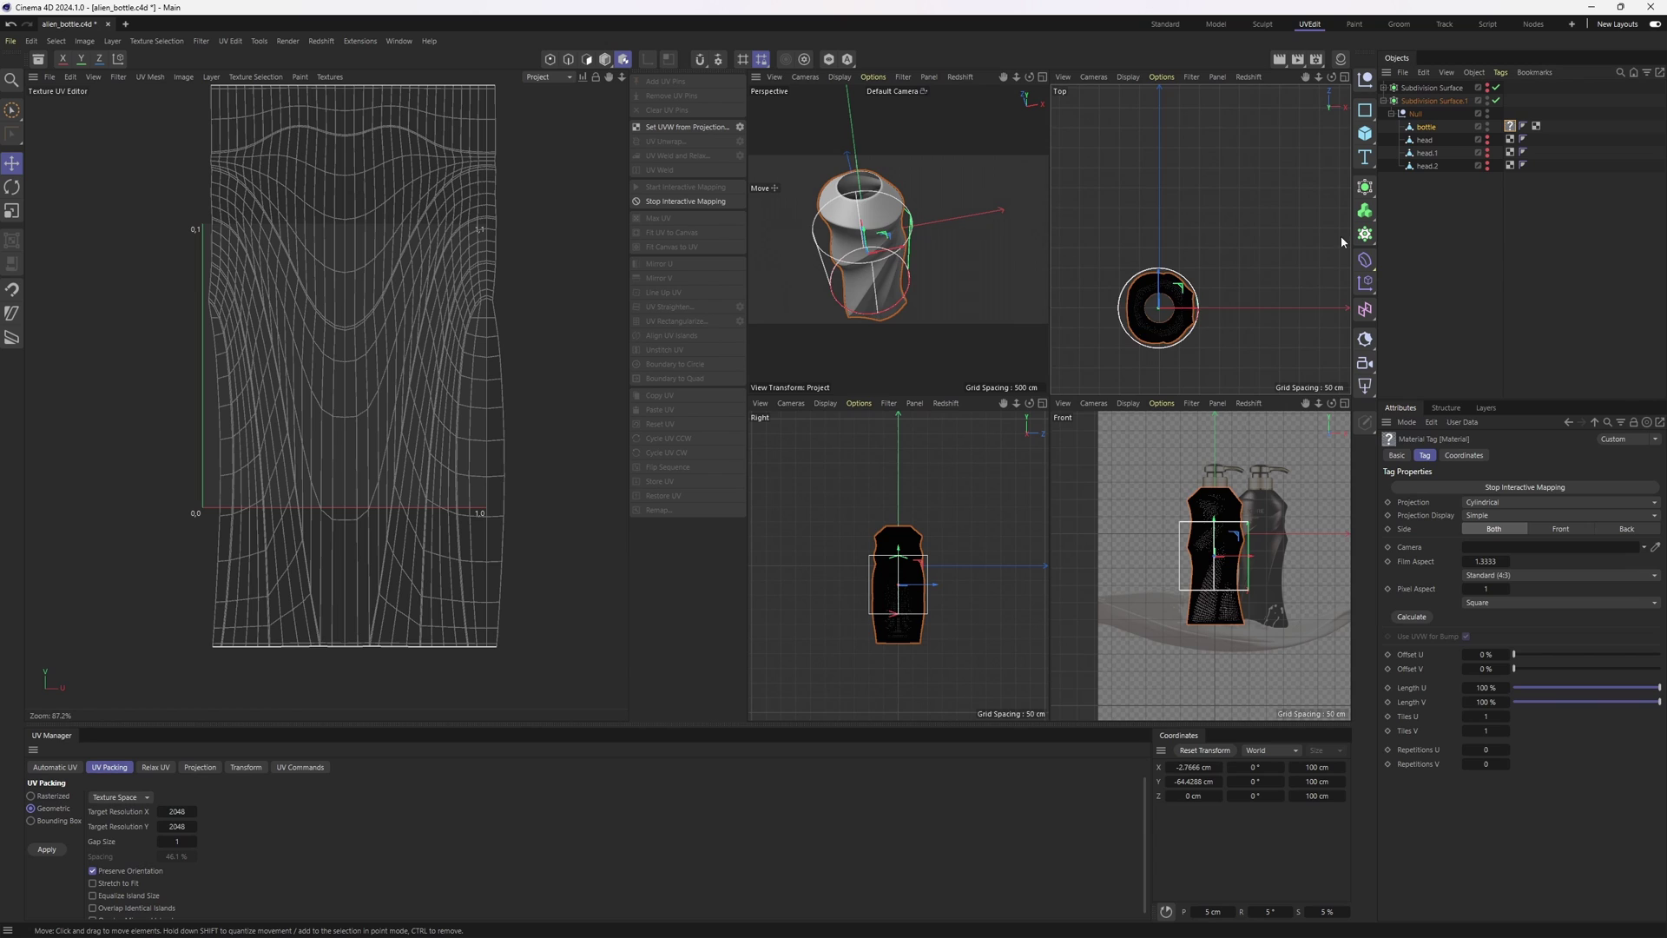
pyautogui.scroll(6, 1245, 290)
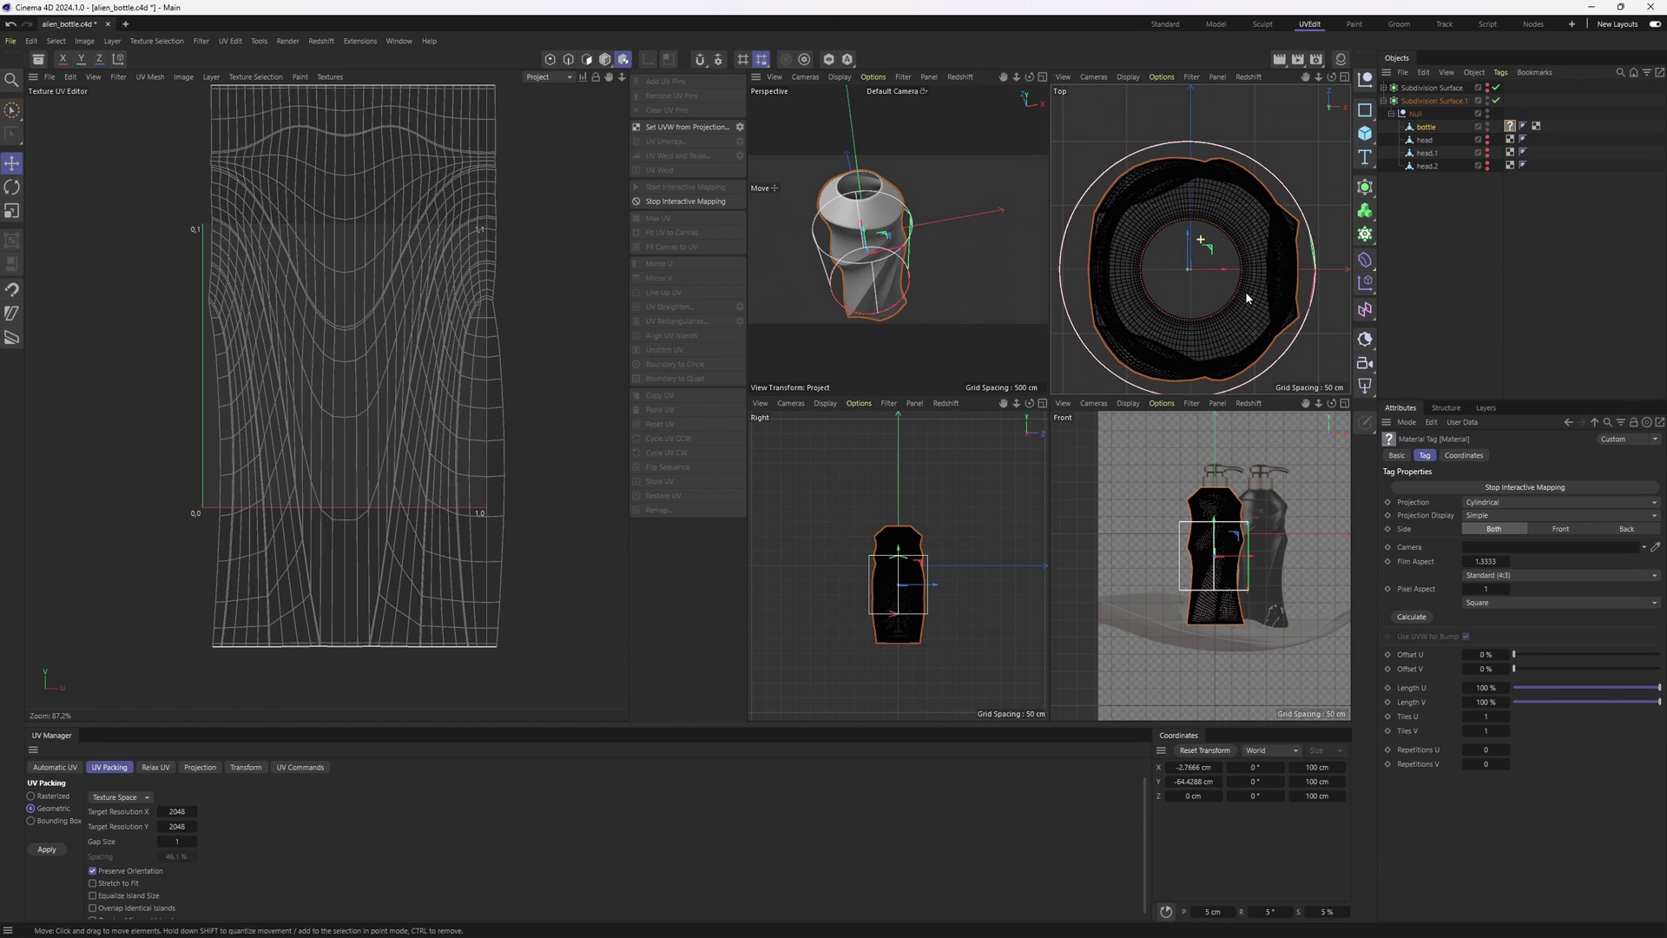
pyautogui.keyDown('alt'); pyautogui.moveTo(1246, 293); pyautogui.dragTo(1235, 277, button='middle'); pyautogui.keyUp('alt')
pyautogui.click(1191, 781)
pyautogui.write('0')
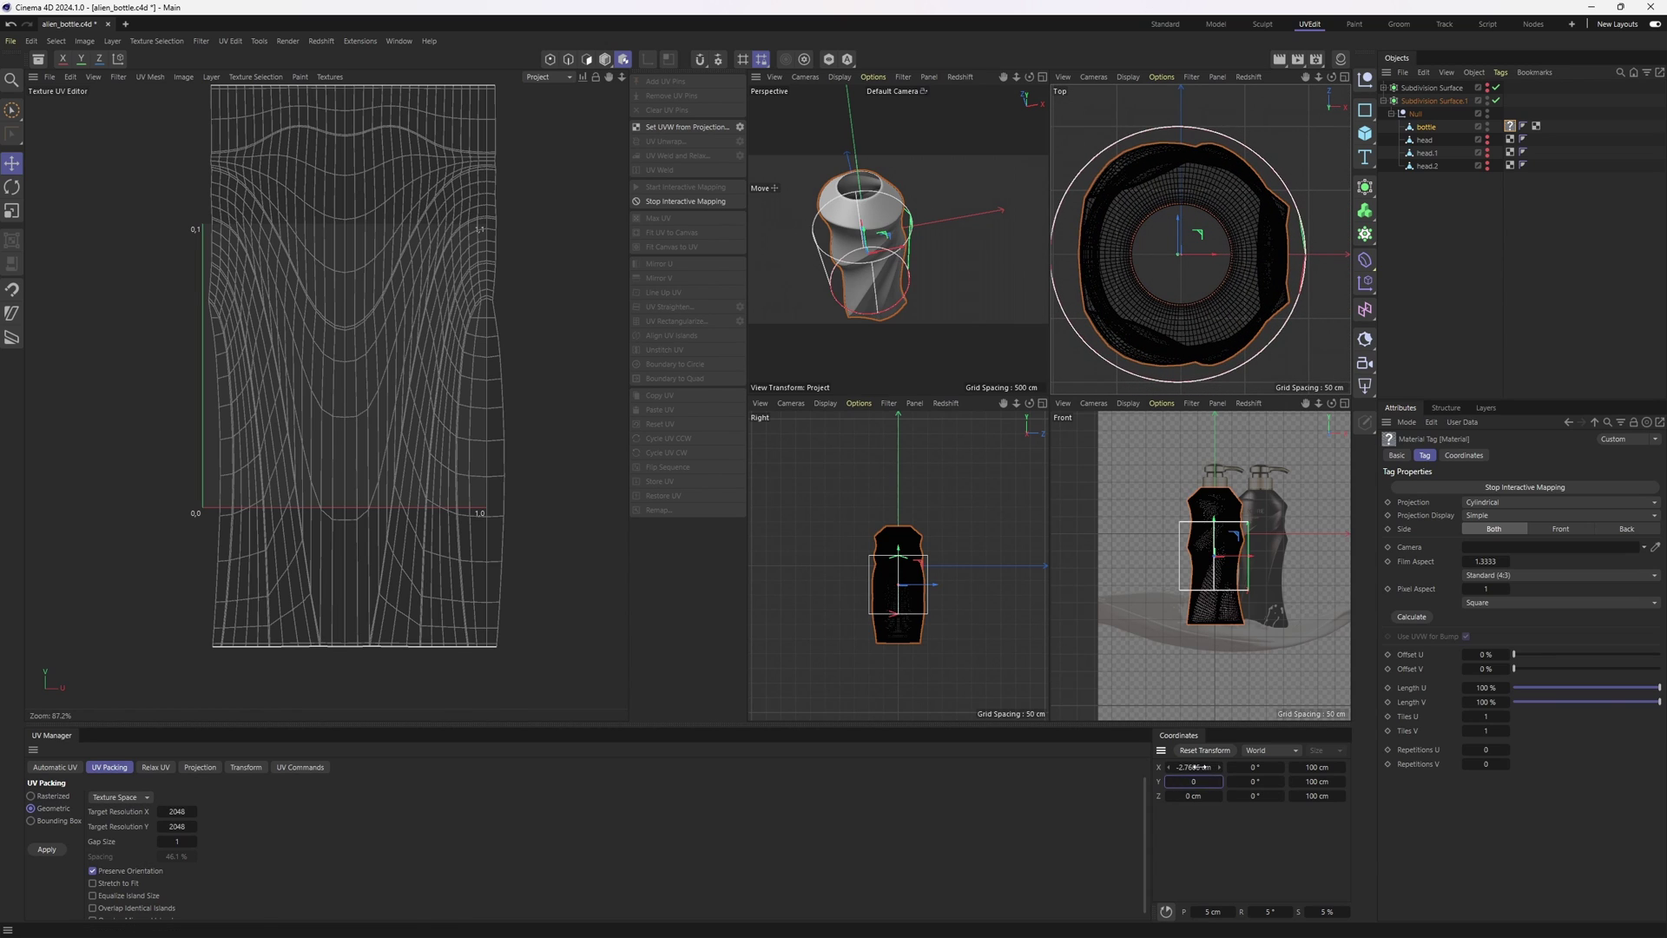
pyautogui.click(1199, 767)
pyautogui.write('0')
pyautogui.press('Return')
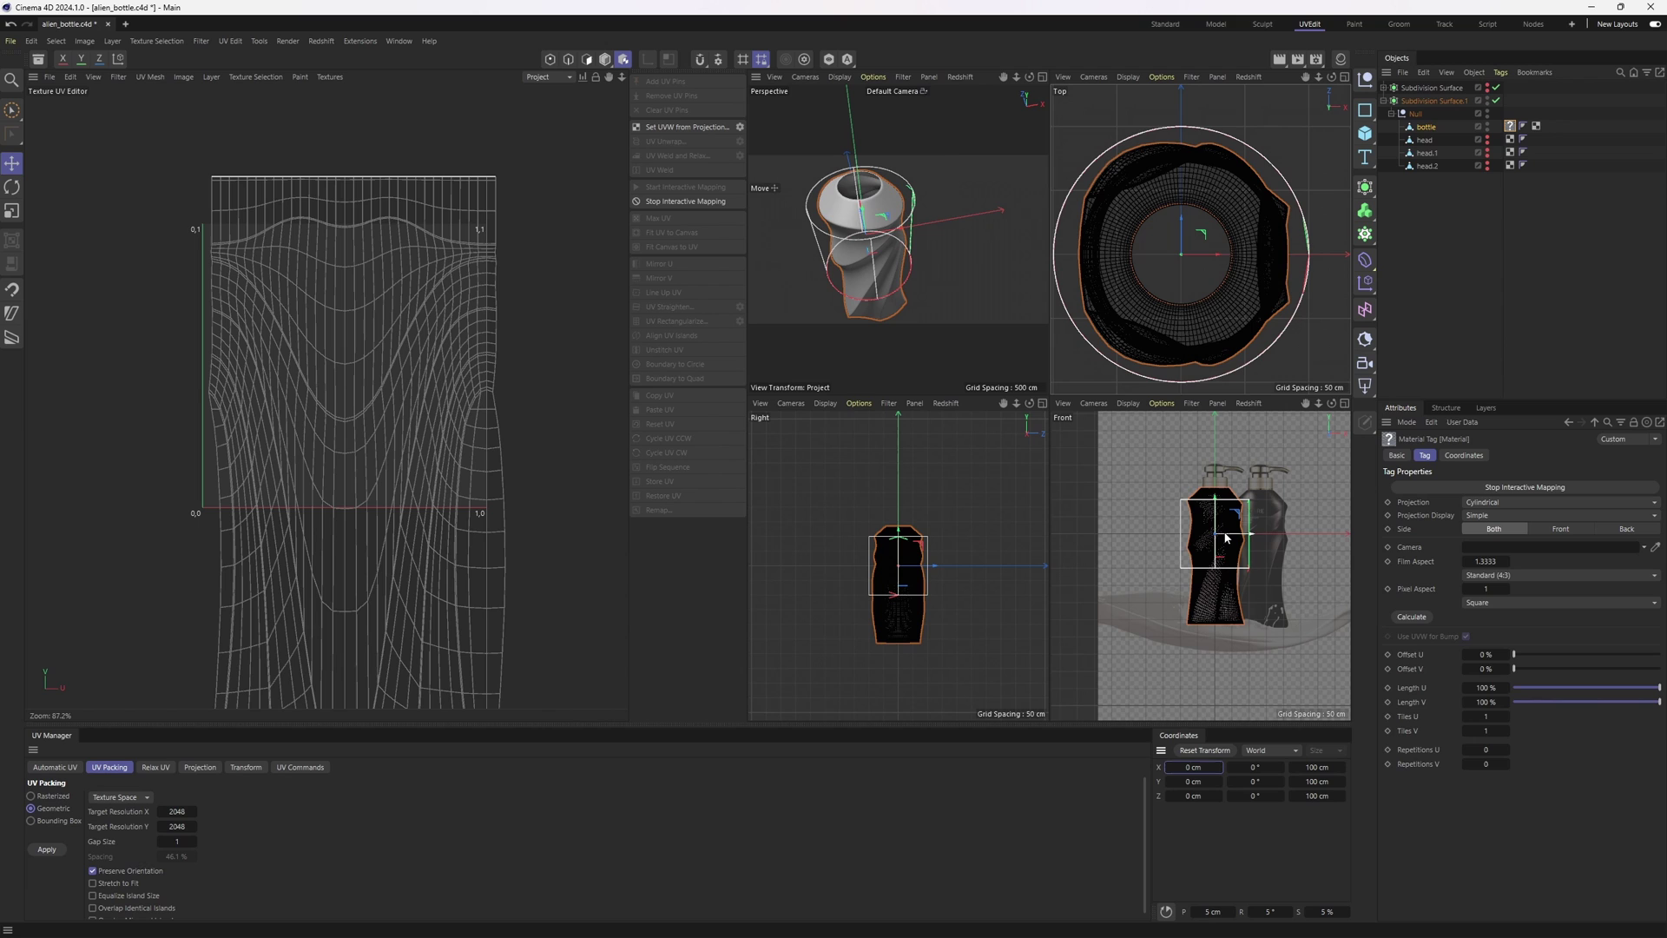
pyautogui.middleClick(1227, 540)
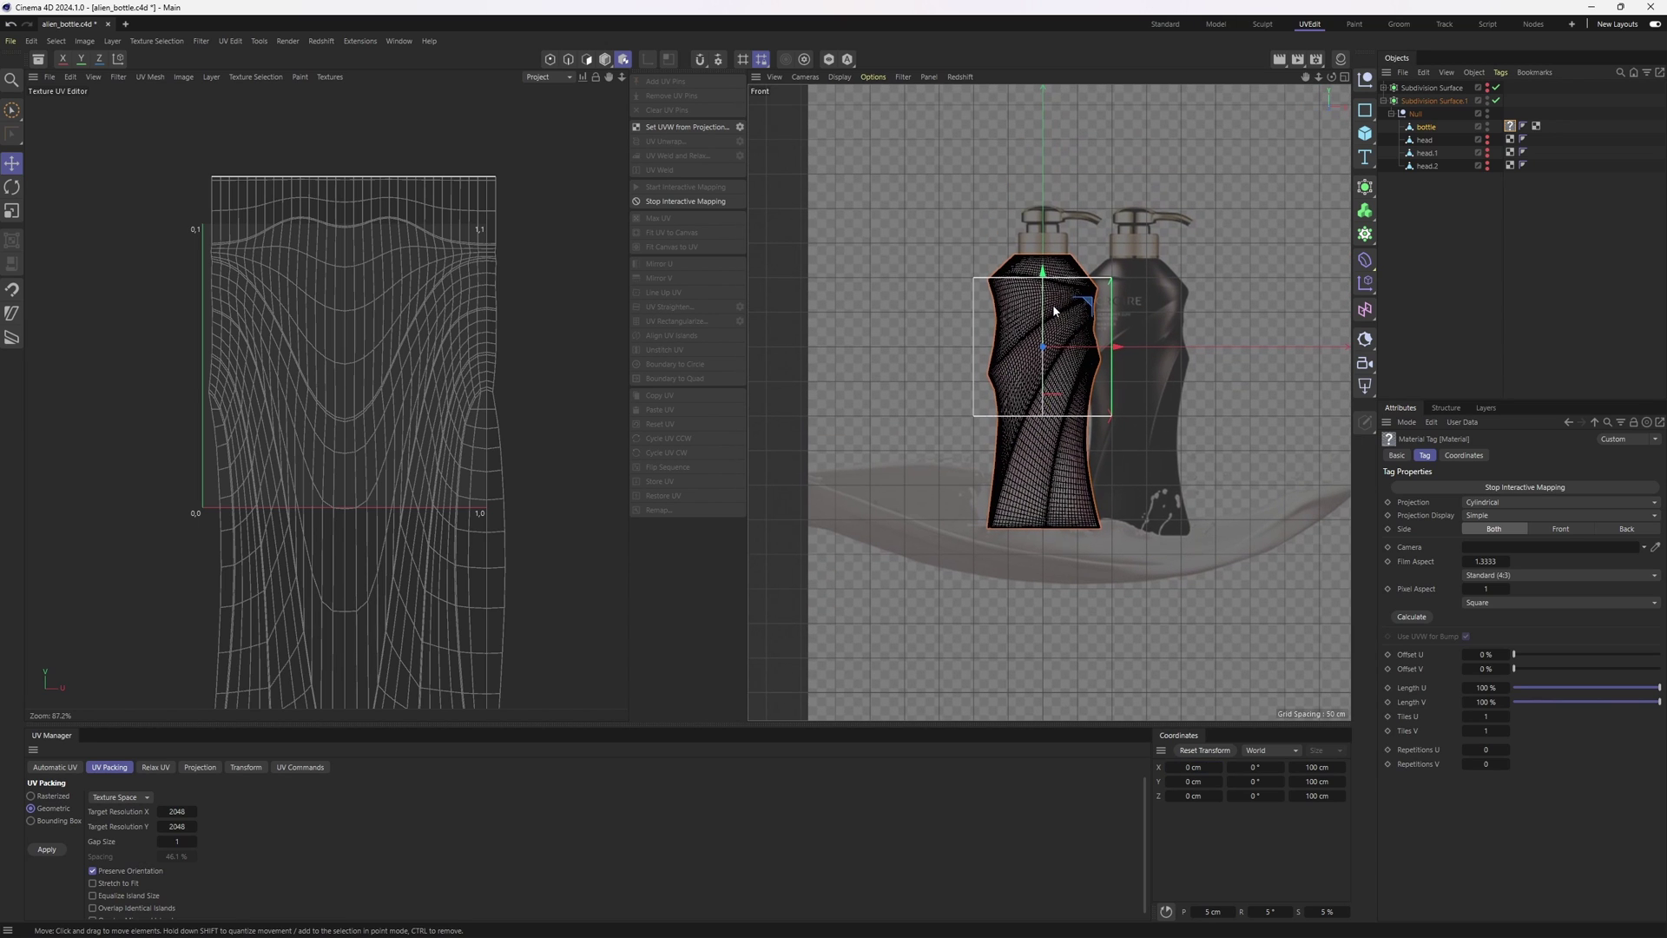
# Step: Stretch the cylindrical projection vertically to about 200.5 cm and lower it to about -66 cm in Y so it covers the bottle body
pyautogui.press('t')
pyautogui.moveTo(1044, 271); pyautogui.dragTo(1041, 321)
pyautogui.press('e')
pyautogui.press('t')
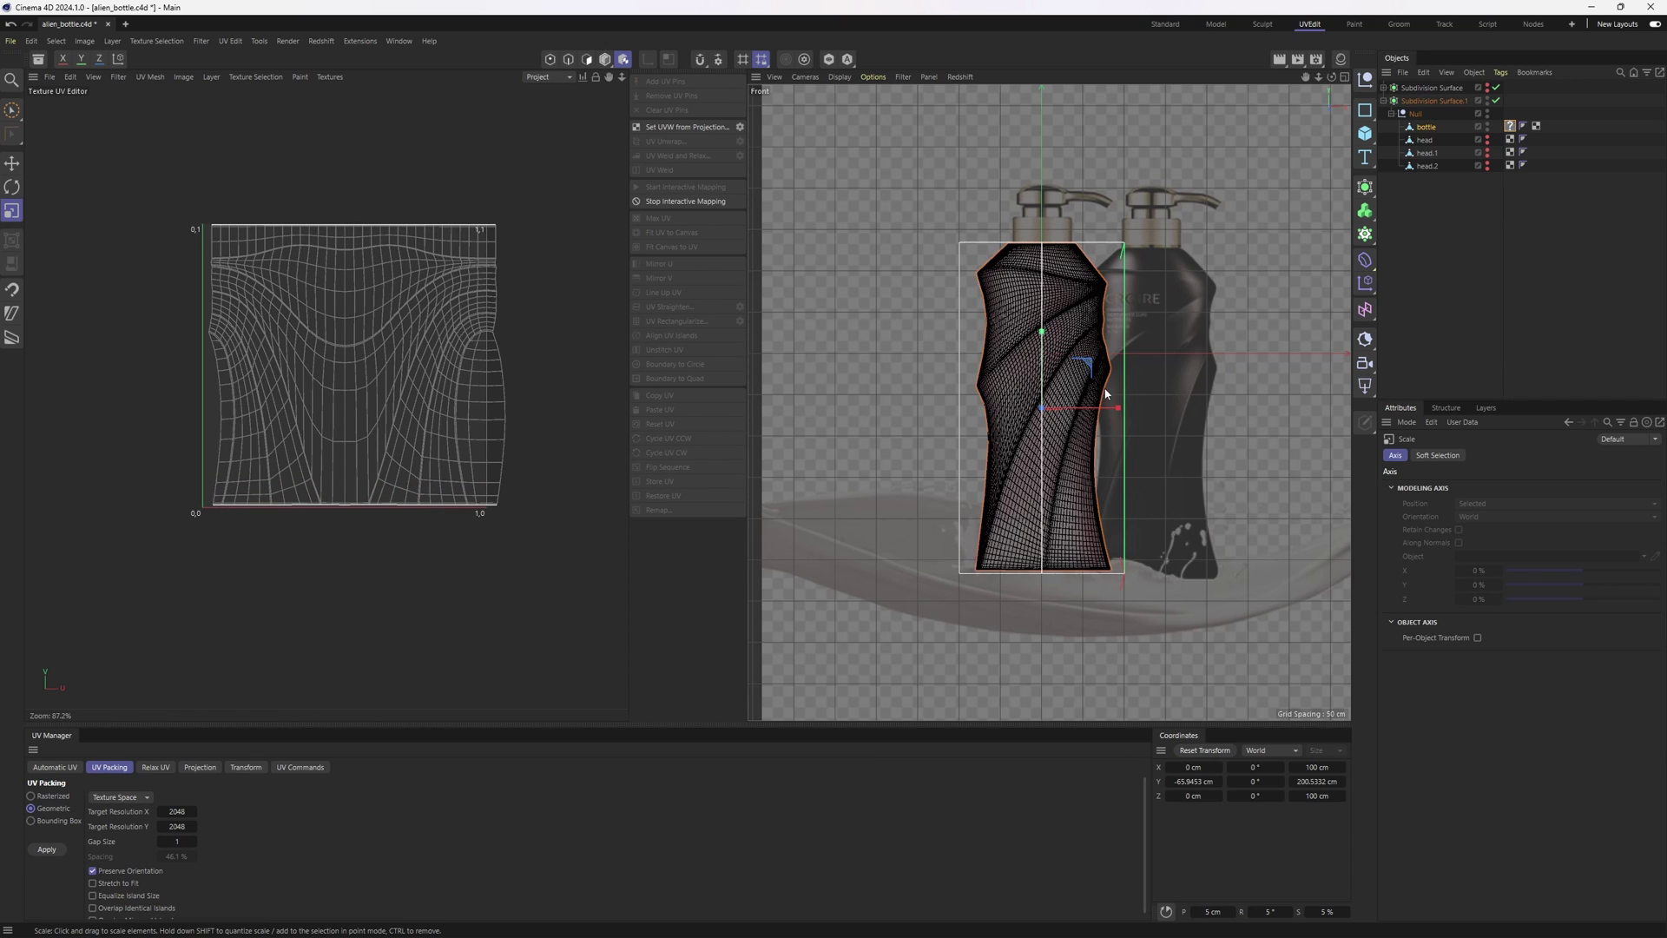
# Step: Narrow the projection to about 84 cm in X, fine-tune its Y position to -65.39 cm, and stop the interactive mapping
pyautogui.moveTo(1117, 408); pyautogui.dragTo(1086, 353)
pyautogui.scroll(3, 1076, 327)
pyautogui.keyDown('alt'); pyautogui.moveTo(1042, 297); pyautogui.dragTo(1034, 346, button='middle'); pyautogui.keyUp('alt')
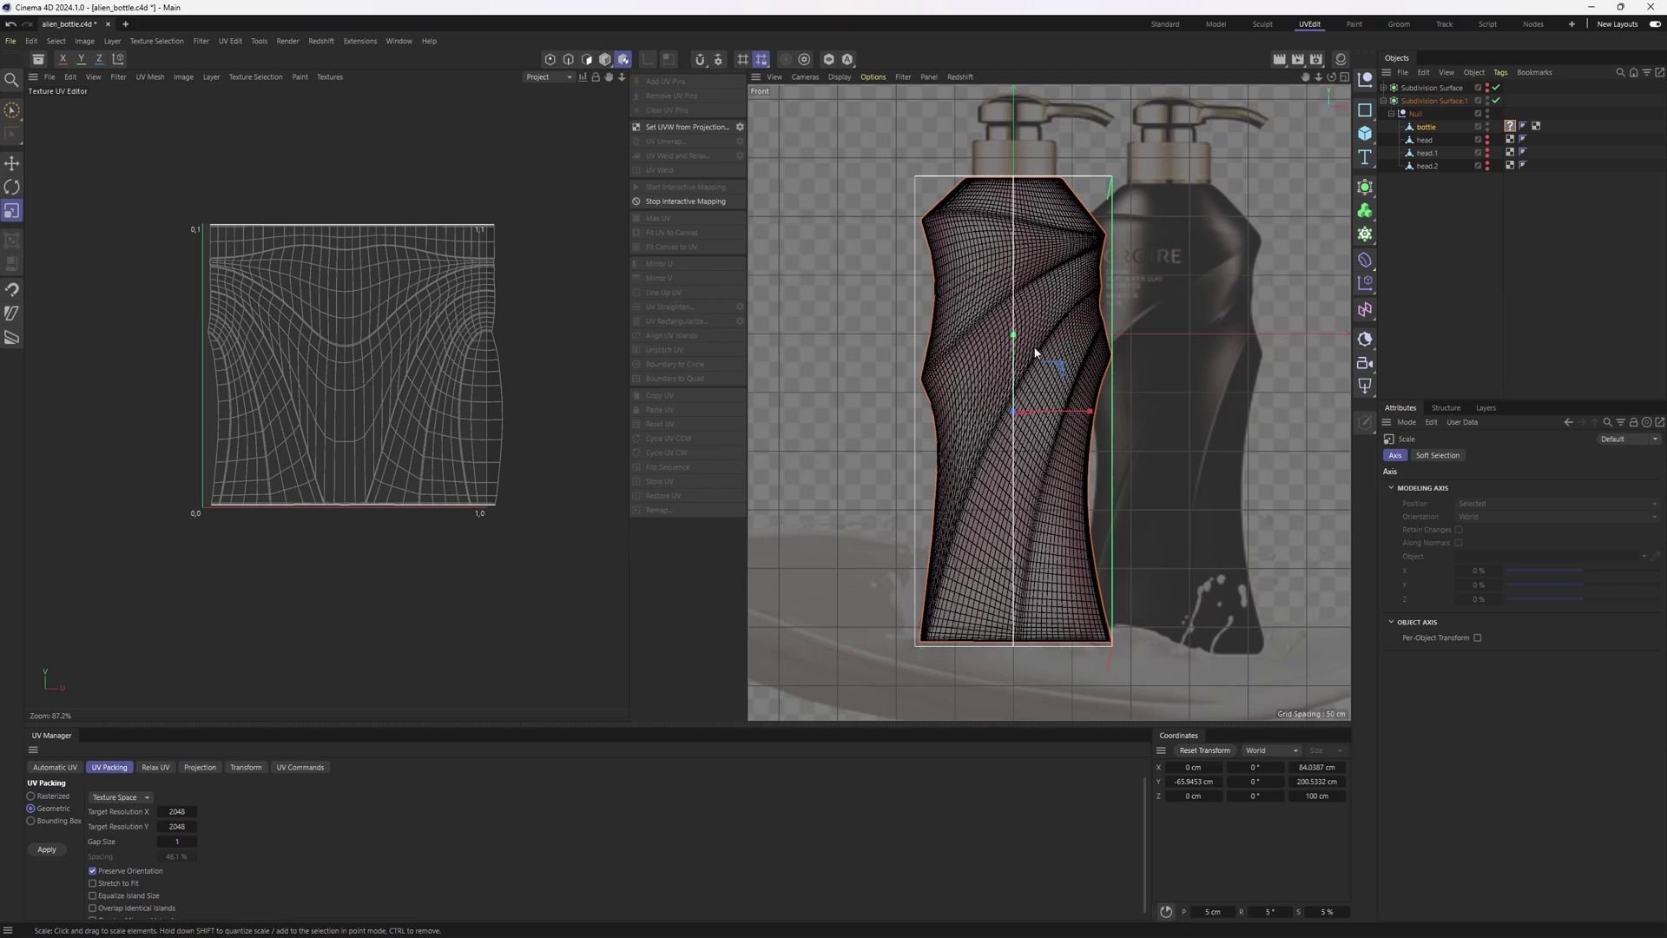
pyautogui.press('e')
pyautogui.moveTo(1016, 358); pyautogui.dragTo(1016, 357)
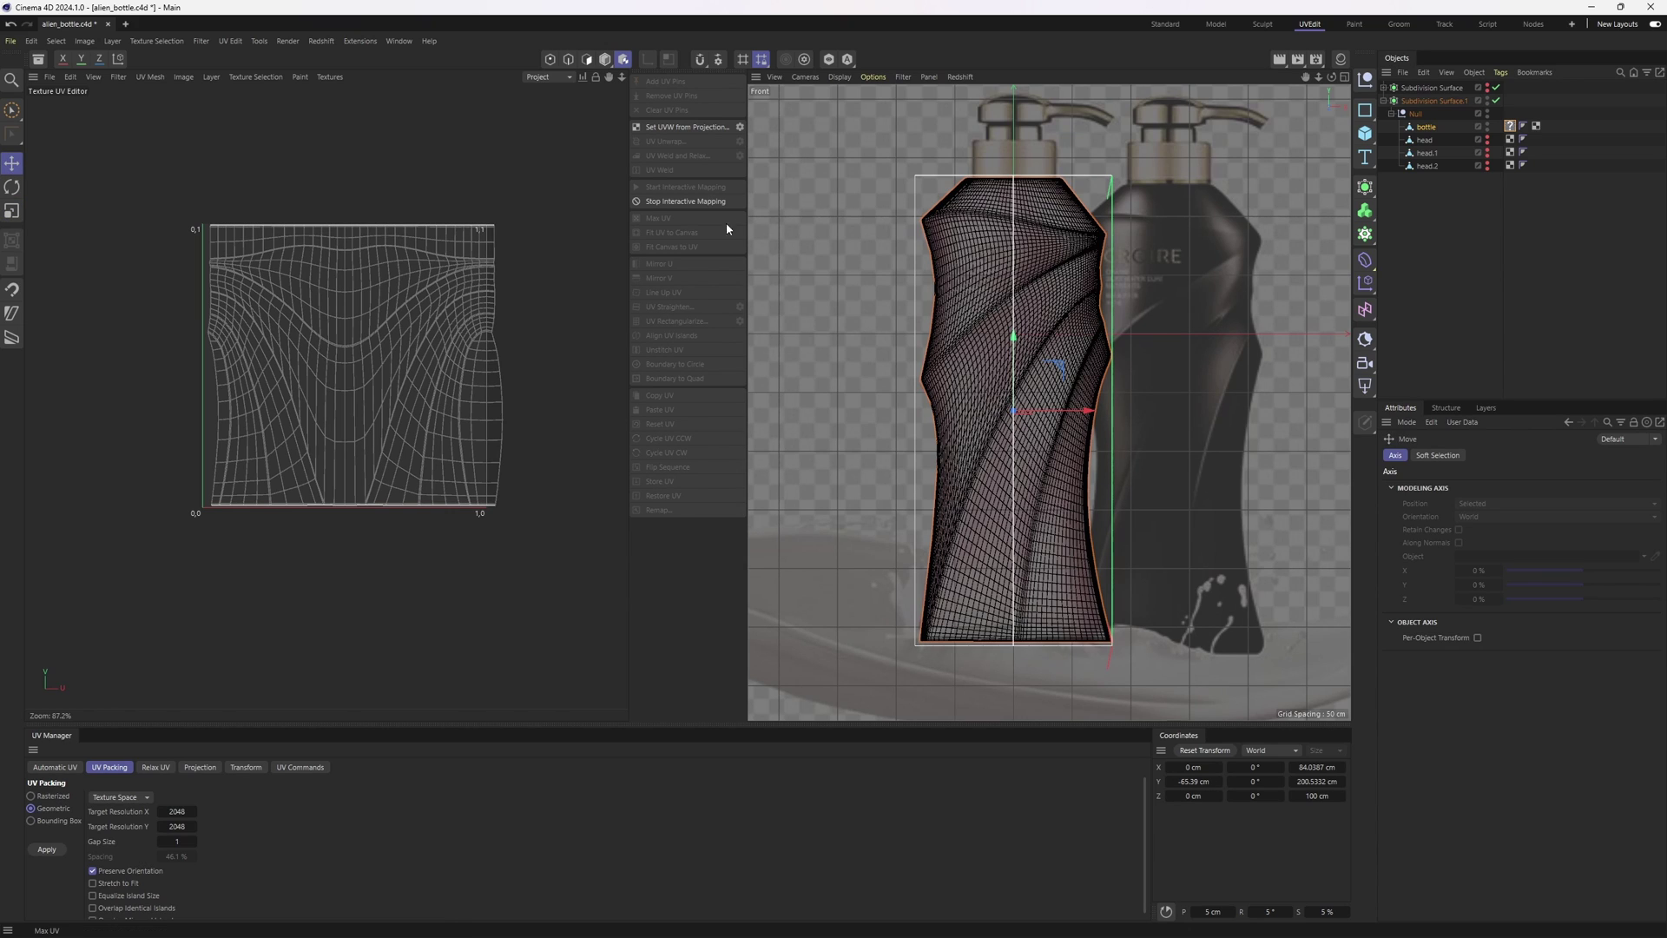
pyautogui.click(685, 201)
# Step: Select the vertical seam edges of the UV mesh and examine where they run beyond the texture canvas
pyautogui.scroll(4, 529, 323)
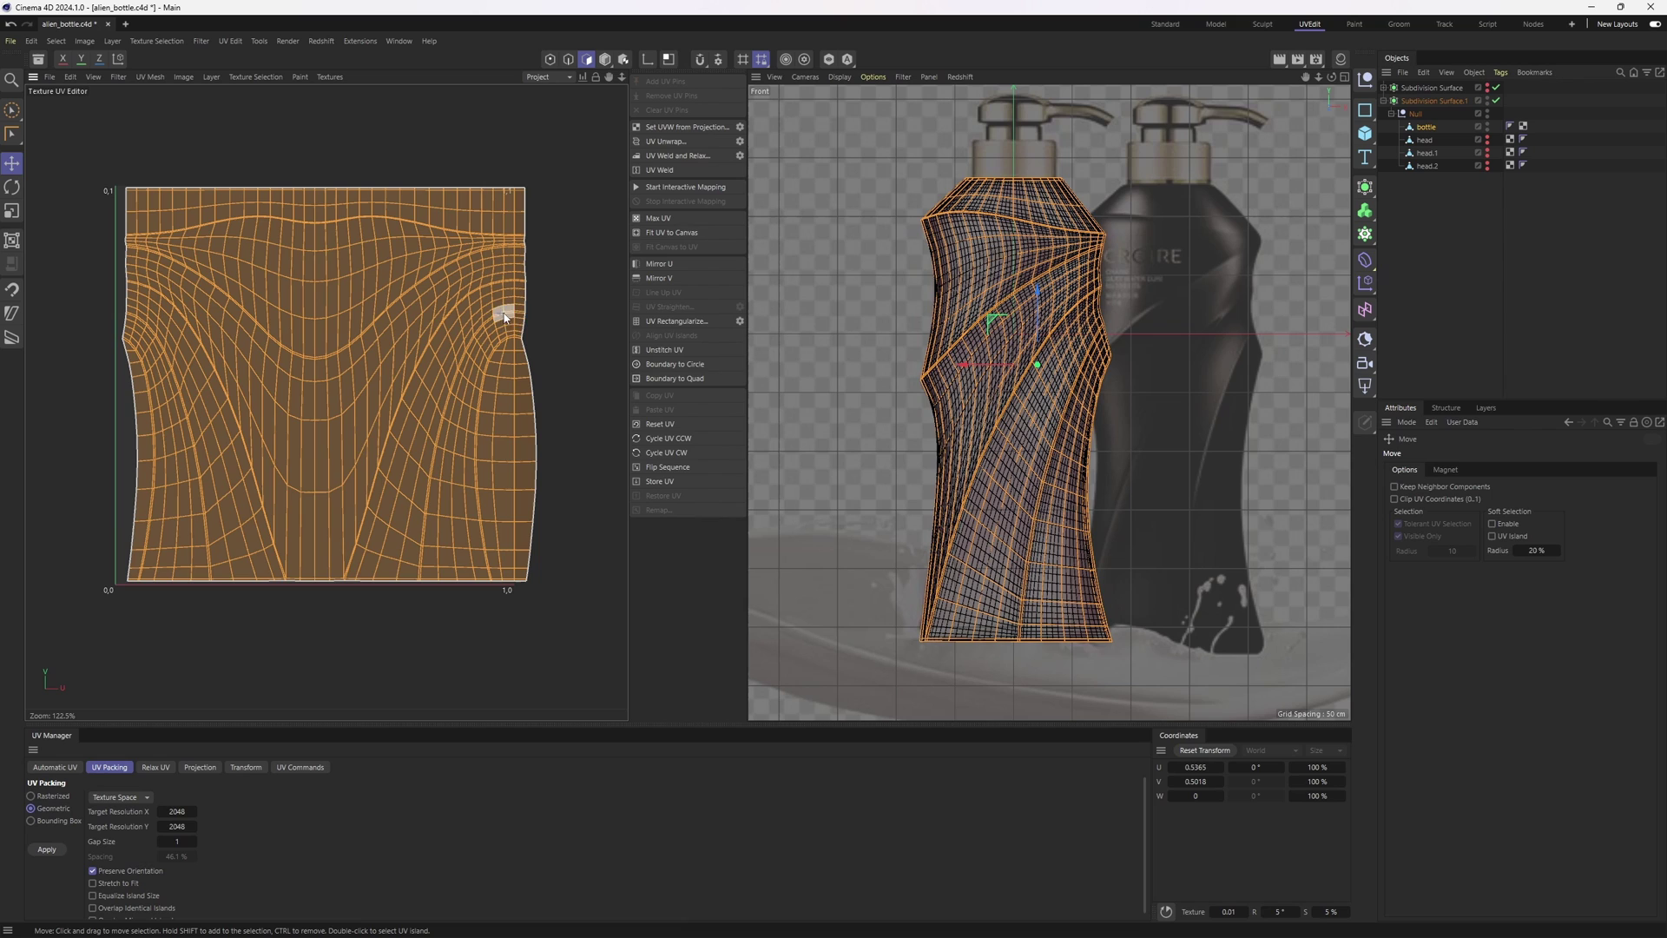
pyautogui.scroll(1, 475, 415)
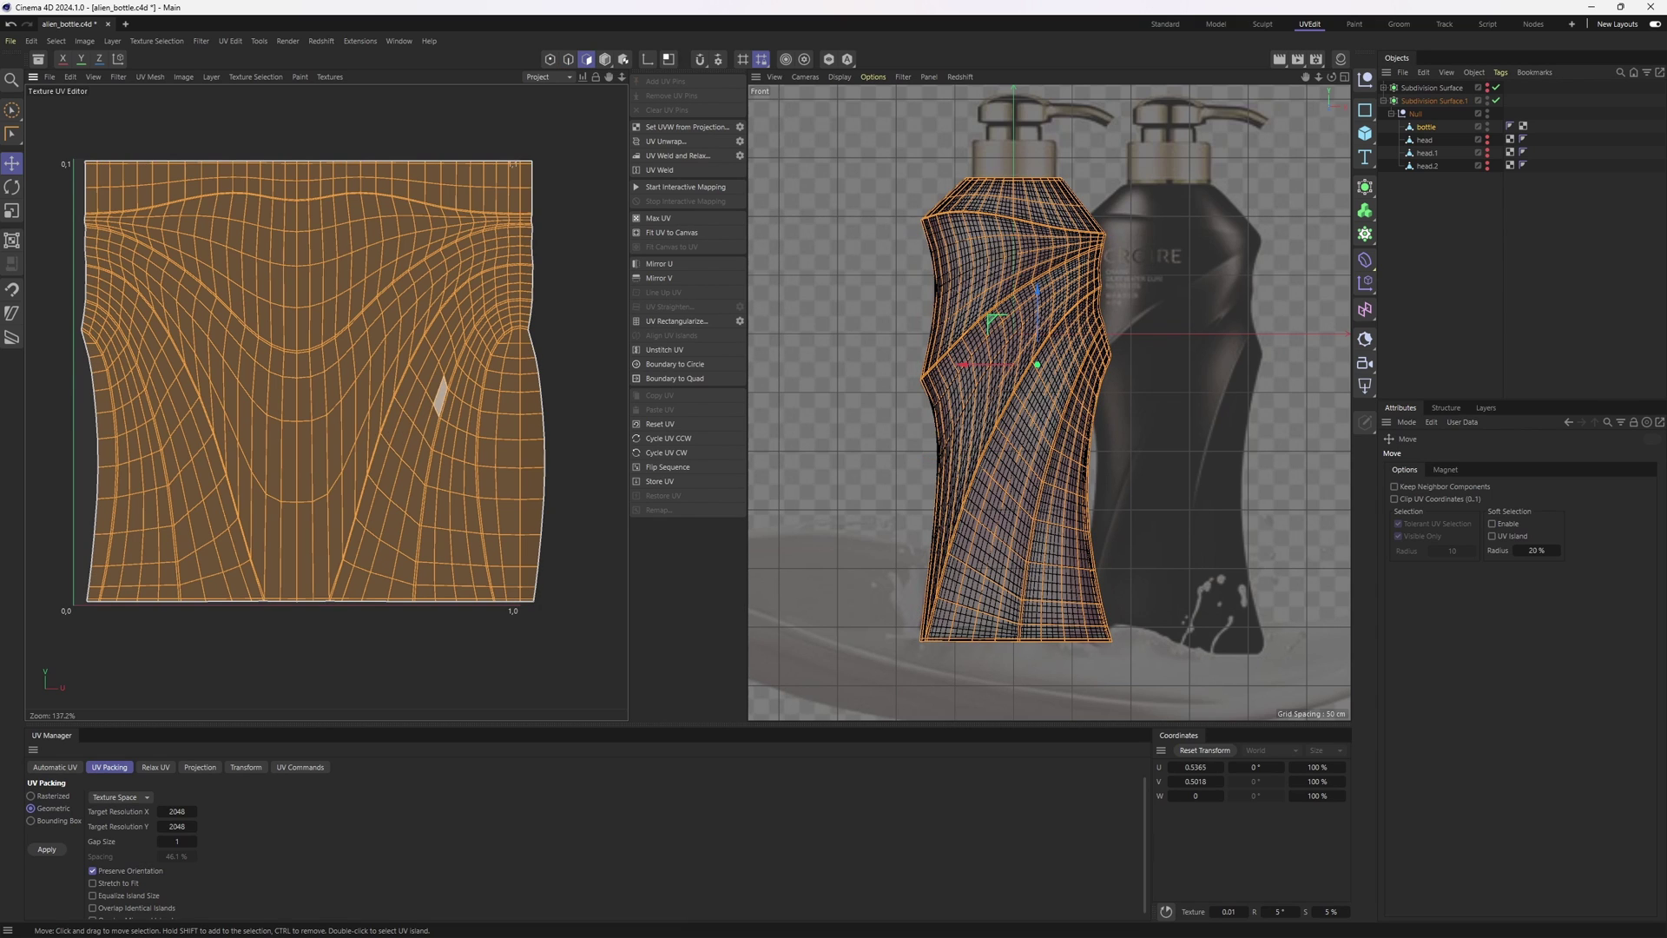
pyautogui.keyDown('alt'); pyautogui.moveTo(463, 387); pyautogui.dragTo(437, 405, button='middle'); pyautogui.keyUp('alt')
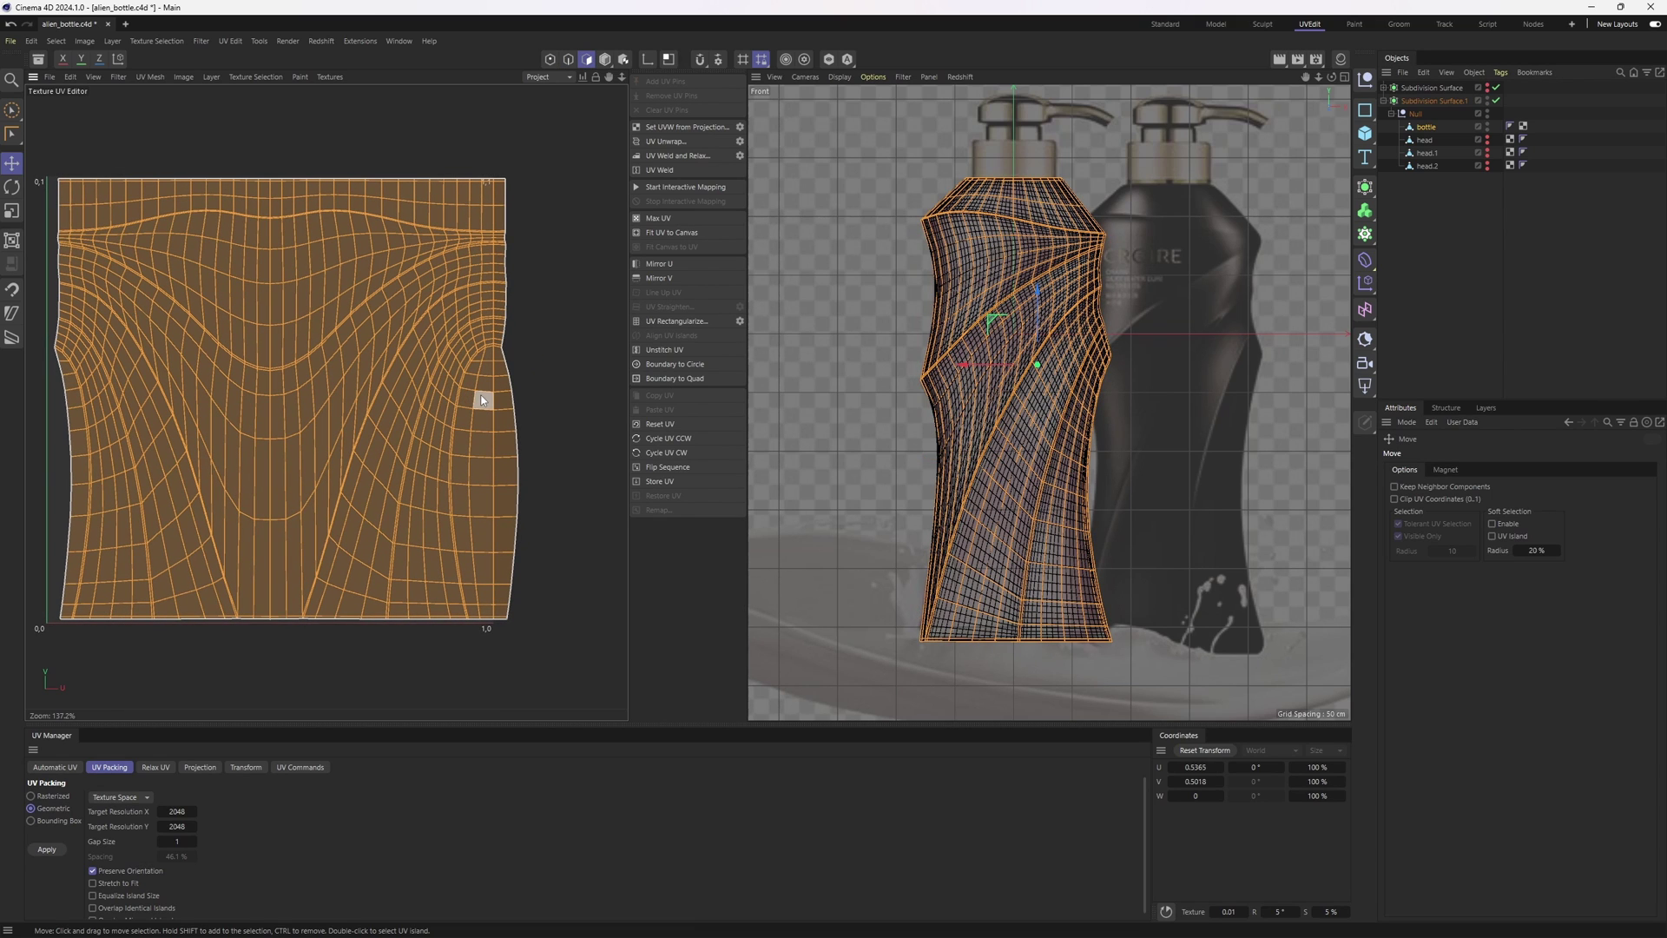
pyautogui.press('Return')
pyautogui.click(507, 305)
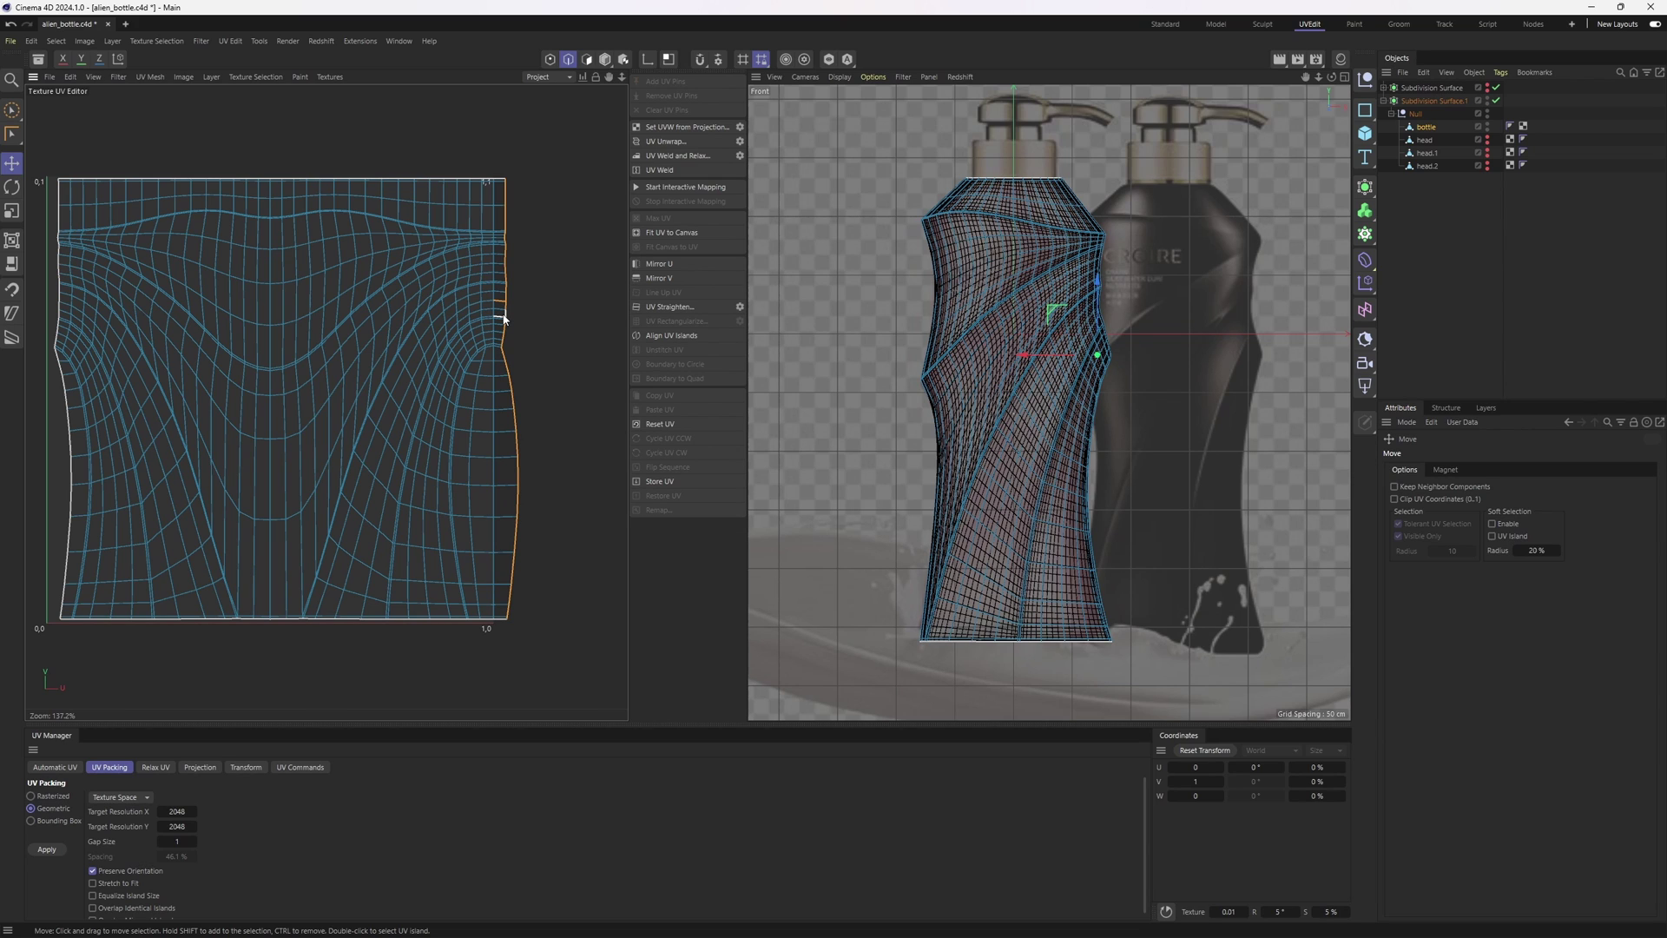
pyautogui.scroll(5, 503, 320)
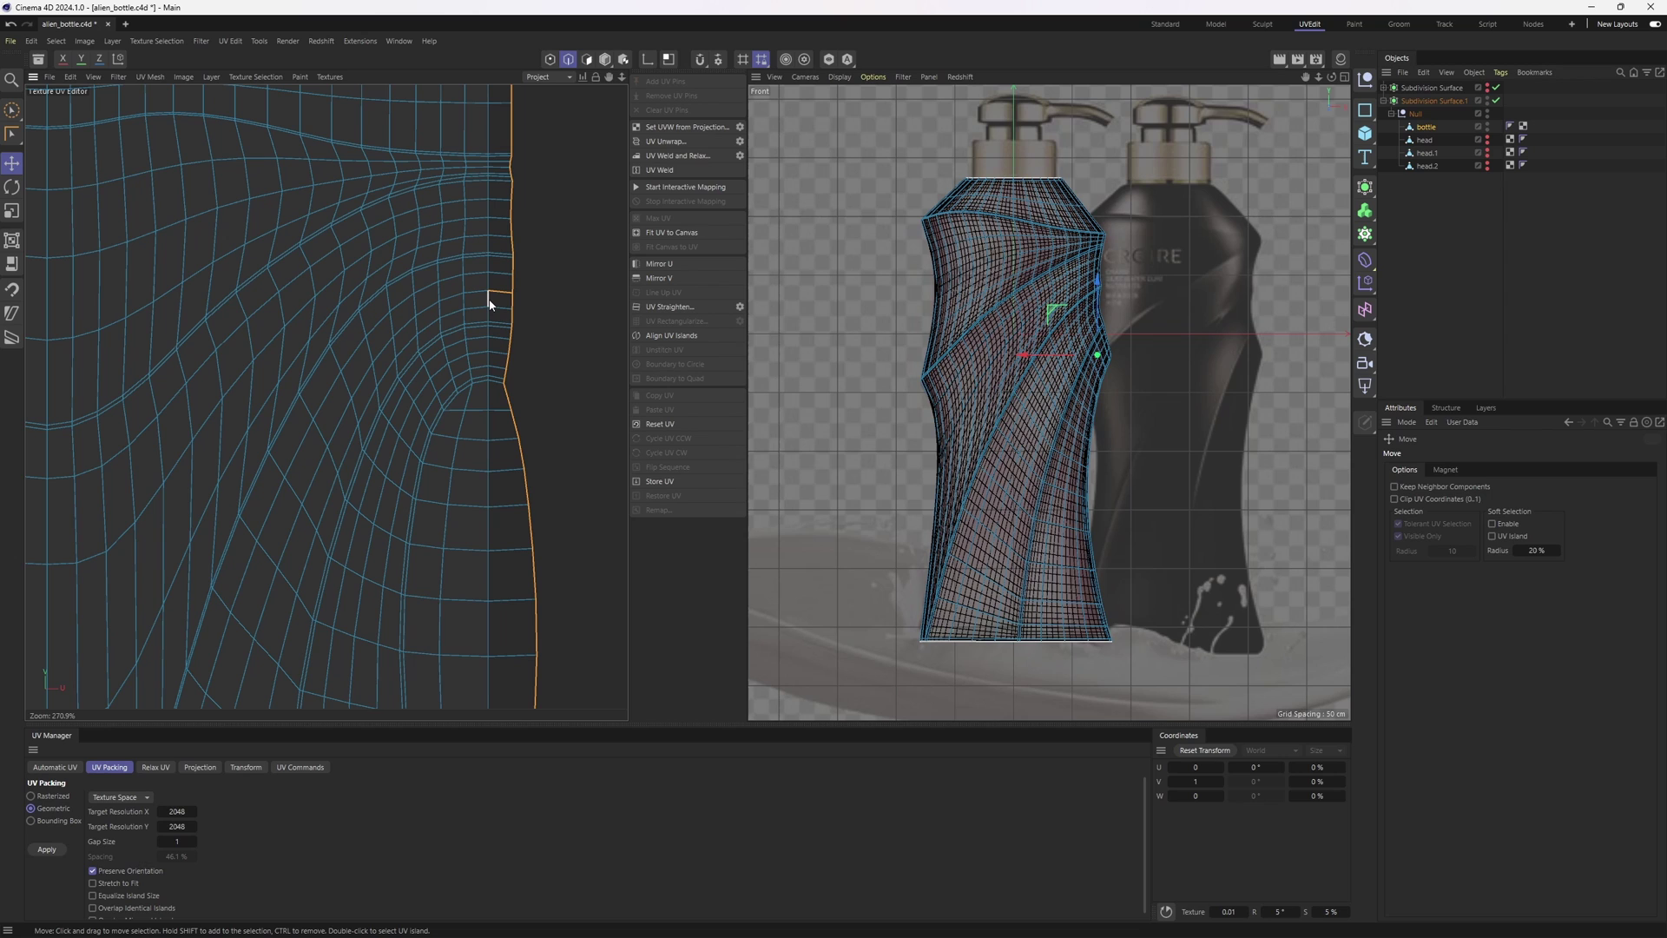
pyautogui.scroll(-4, 490, 304)
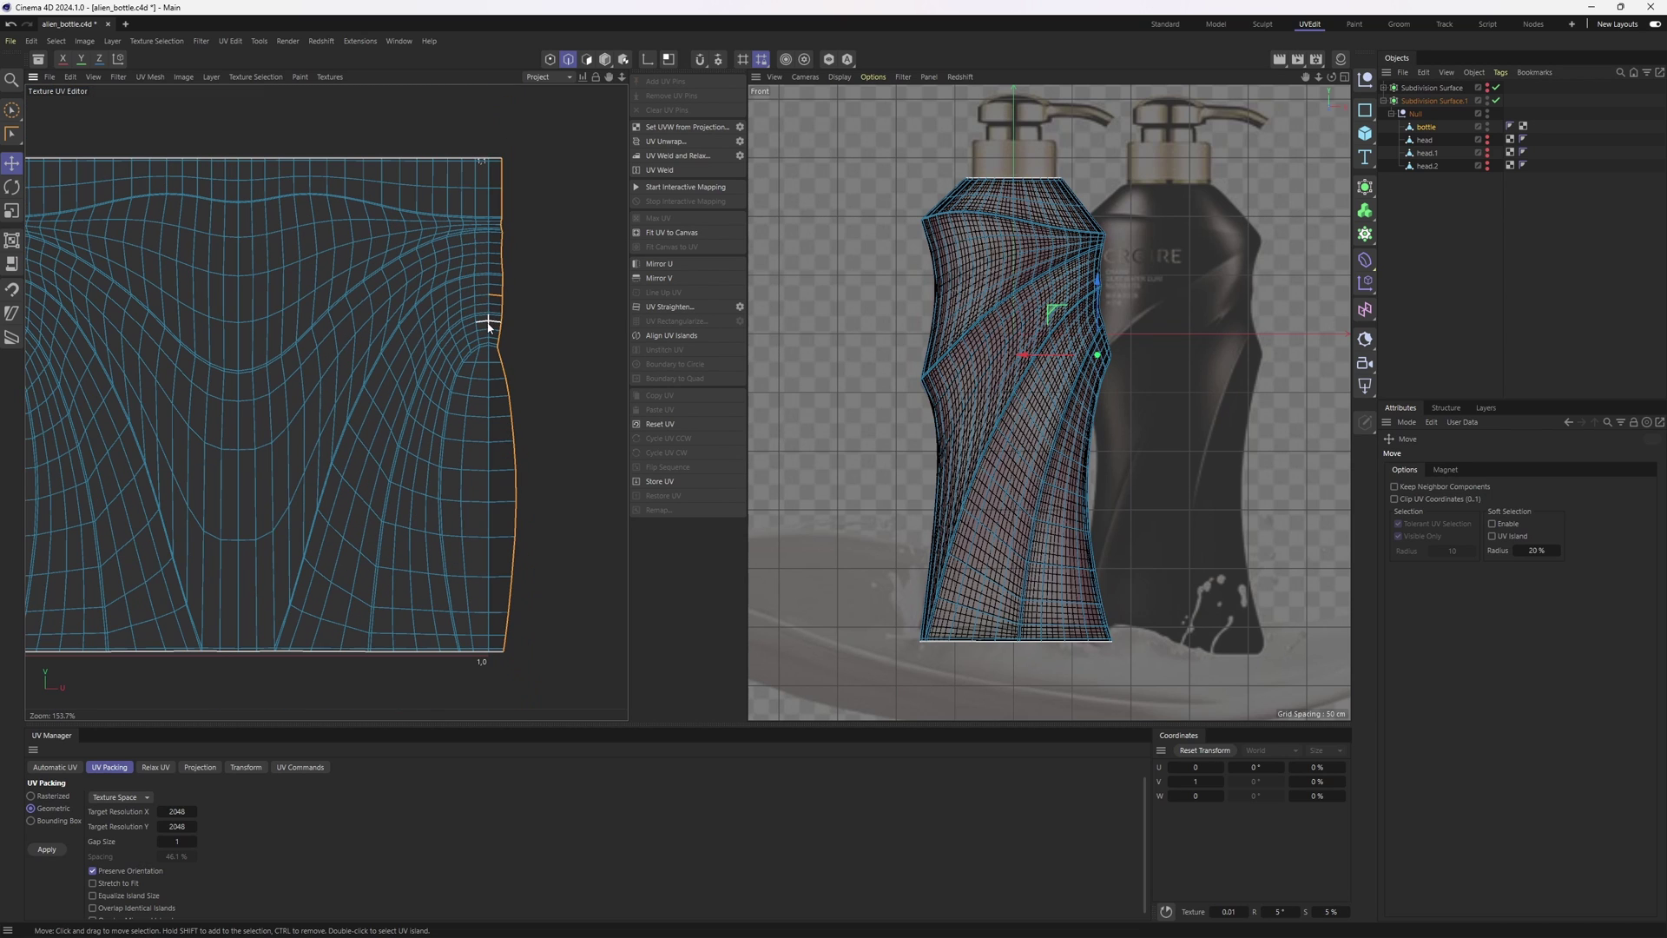
pyautogui.scroll(-2, 489, 326)
# Step: Select only the column of UV polygons overhanging the canvas's right edge with Rectangle Selection
pyautogui.doubleClick(469, 272)
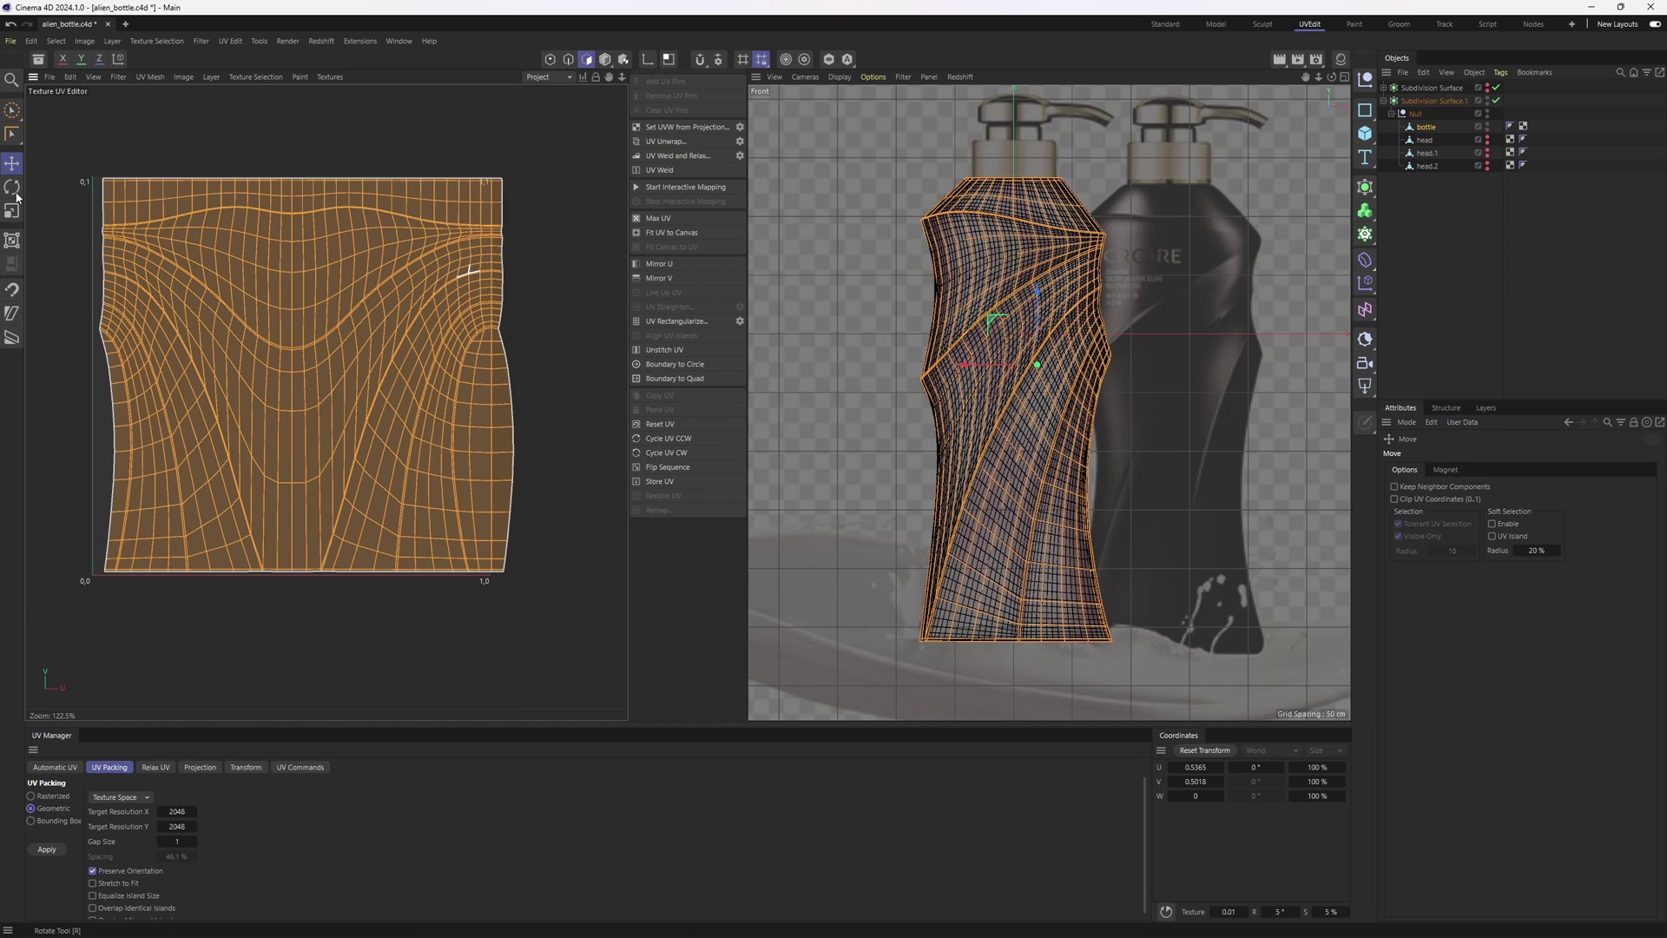
pyautogui.click(11, 110)
pyautogui.click(83, 161)
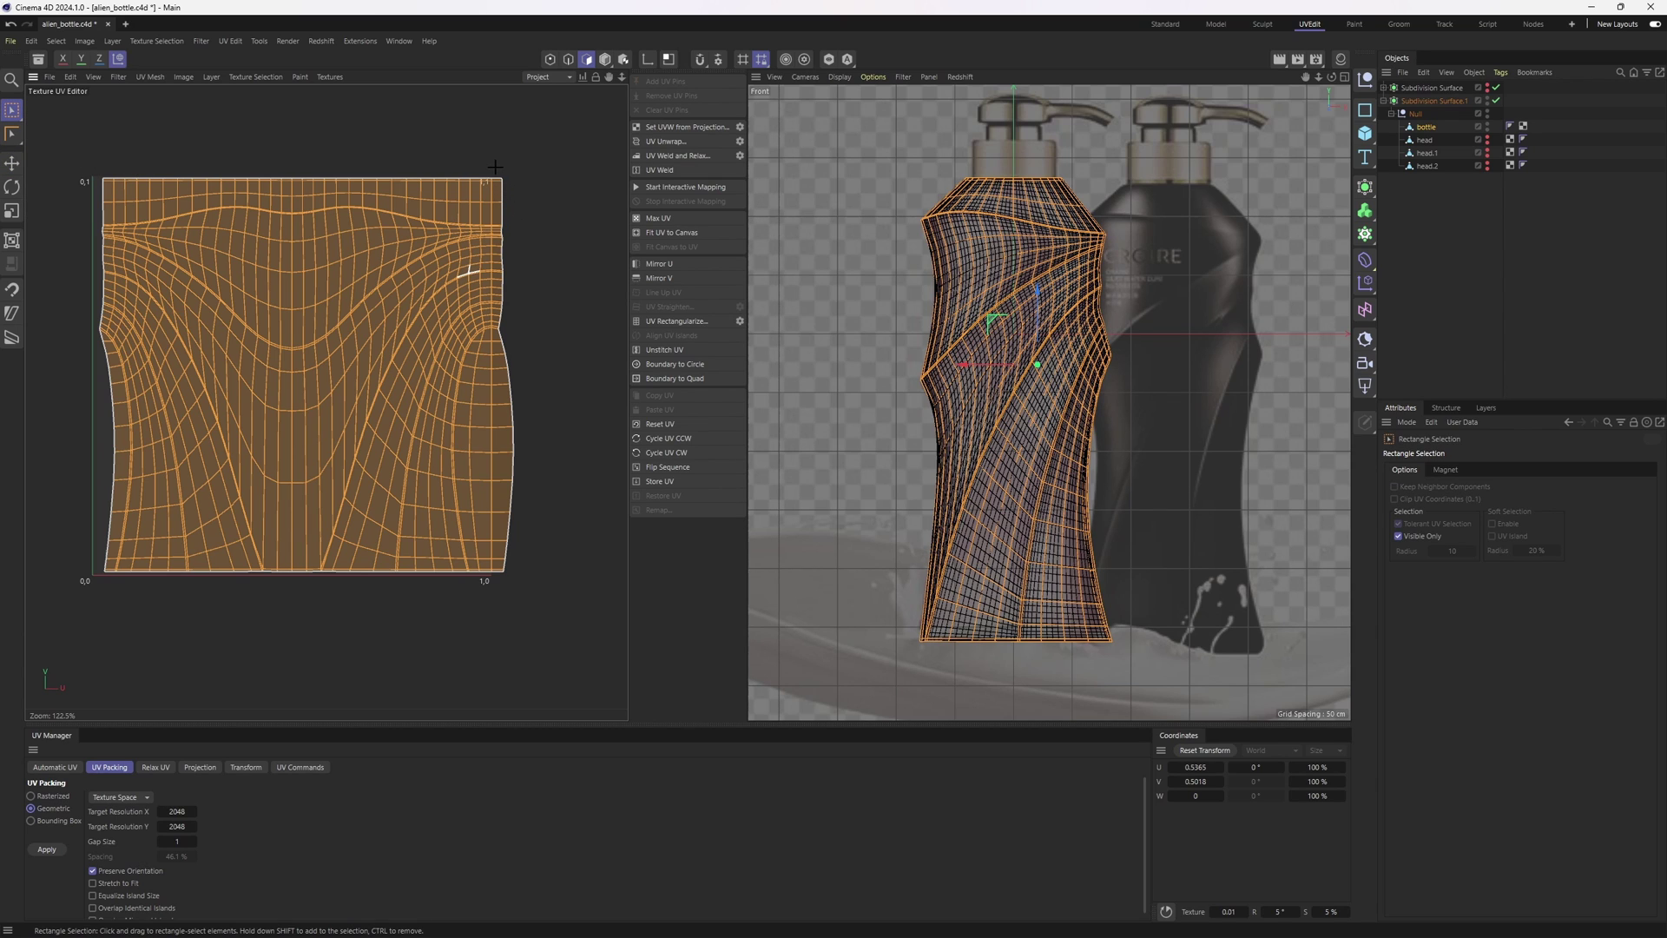
pyautogui.moveTo(495, 167); pyautogui.dragTo(563, 618)
pyautogui.moveTo(493, 422); pyautogui.dragTo(510, 448, button='middle')
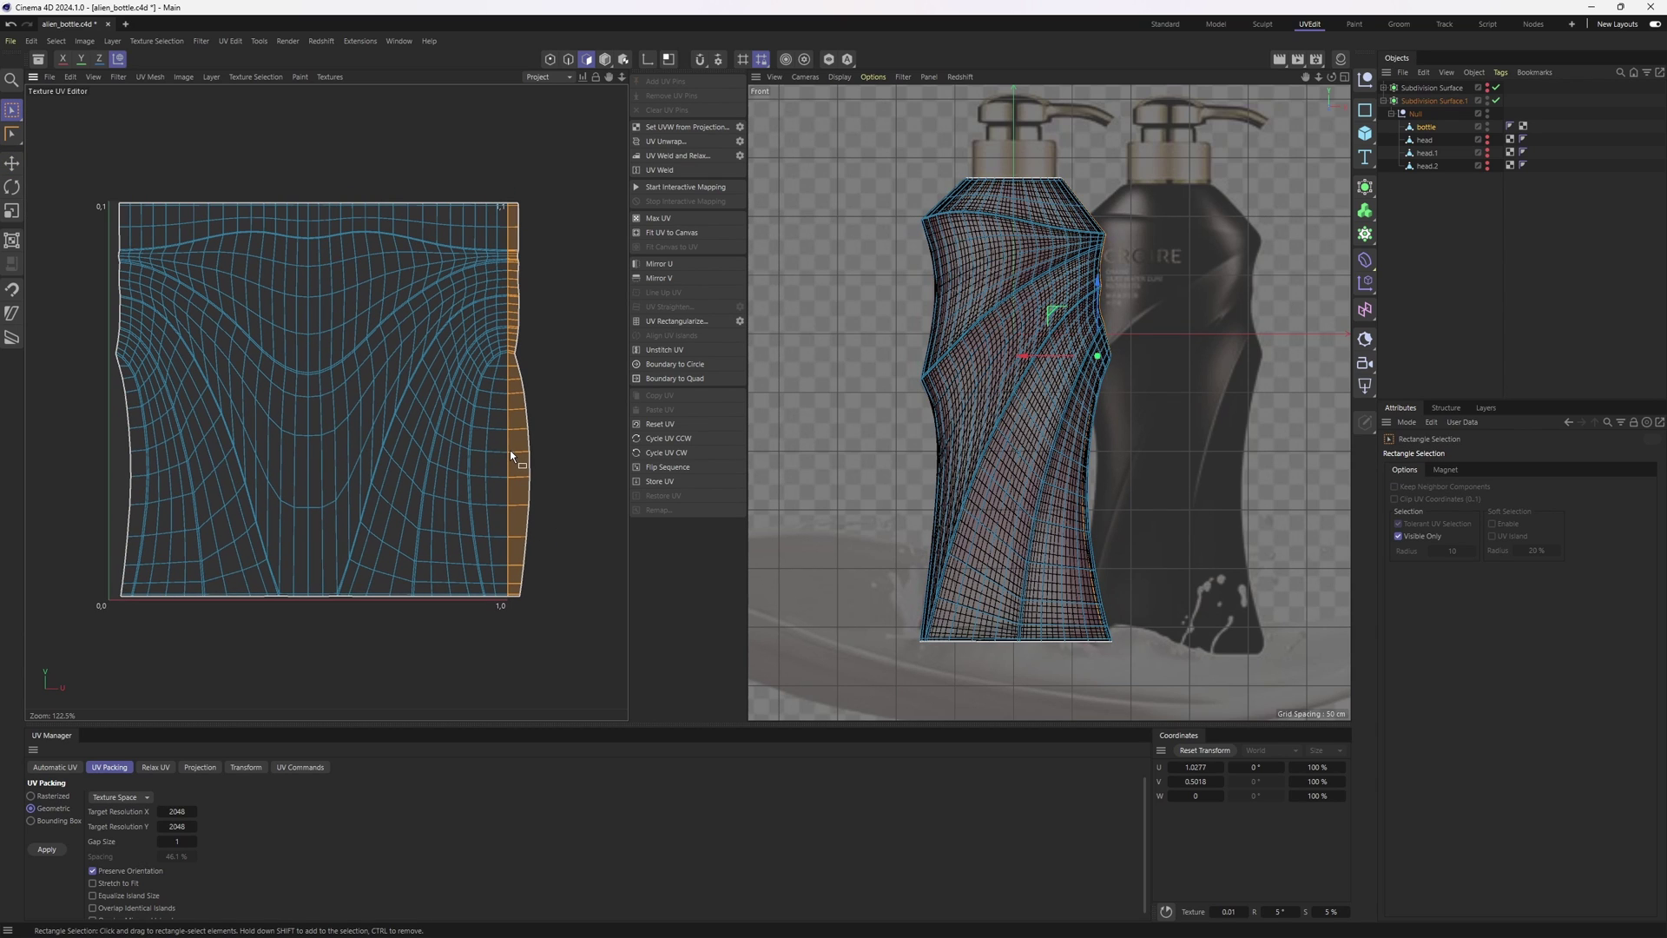
# Step: Move the overhanging UV column to the opposite side of the mesh with snapping enabled, aligning its top corner with the main island's top-left corner
pyautogui.press('e')
pyautogui.moveTo(526, 495); pyautogui.dragTo(148, 418)
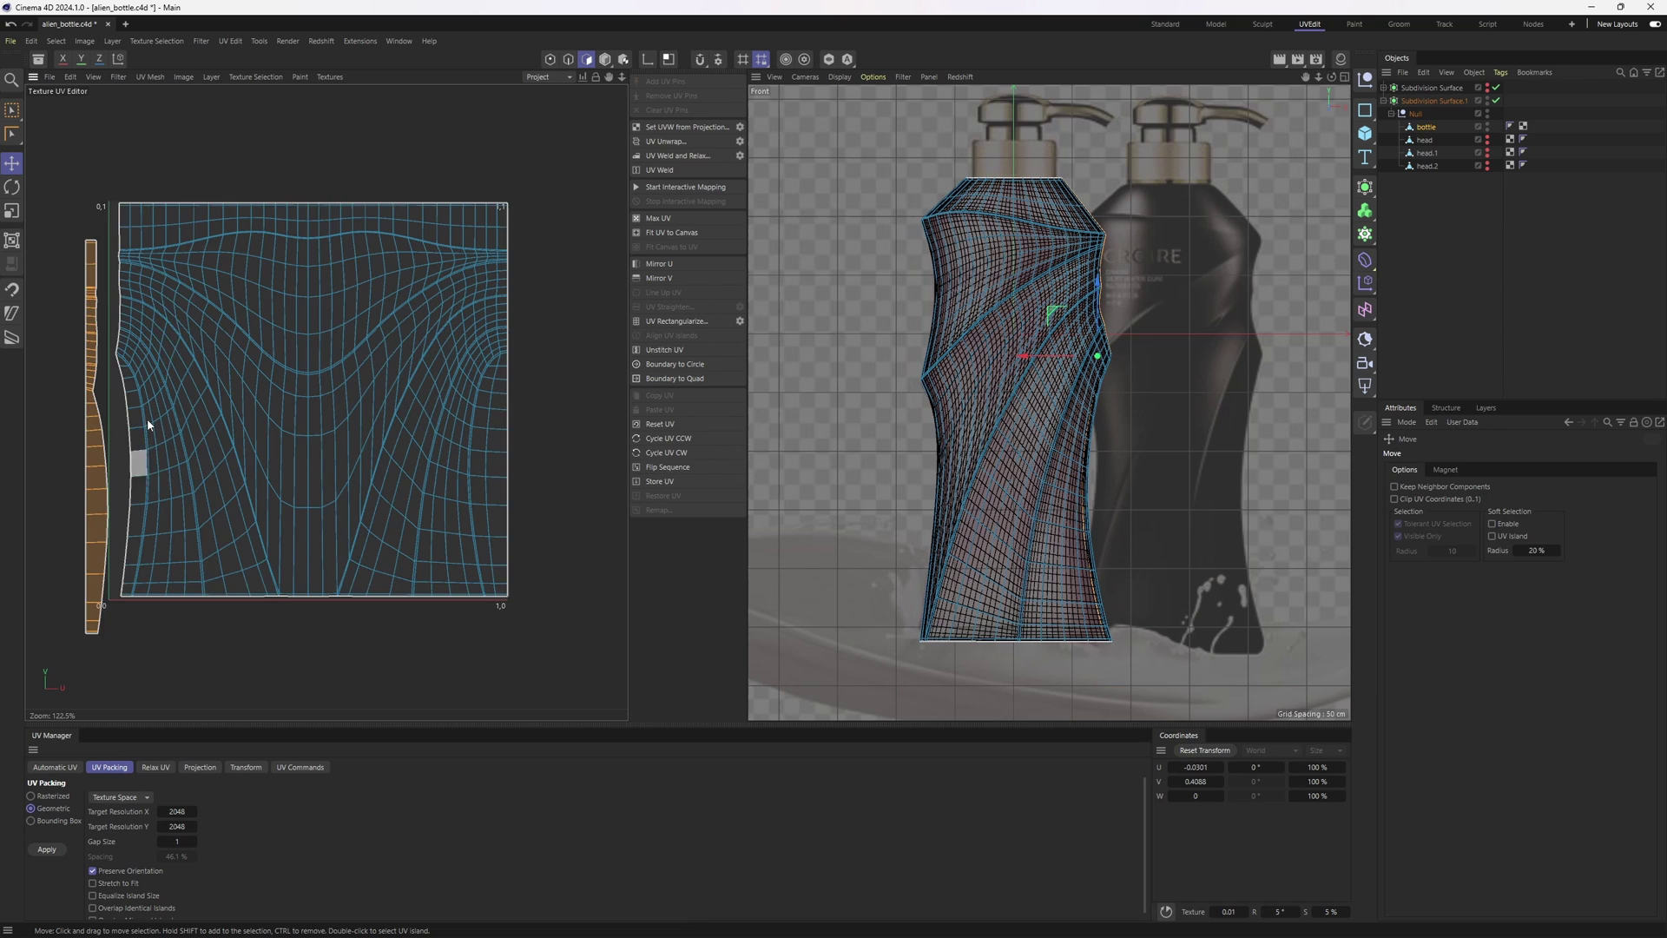
pyautogui.keyDown('alt'); pyautogui.moveTo(136, 161); pyautogui.dragTo(237, 226, button='middle'); pyautogui.keyUp('alt')
pyautogui.scroll(3, 232, 224)
pyautogui.click(700, 59)
pyautogui.scroll(3, 171, 372)
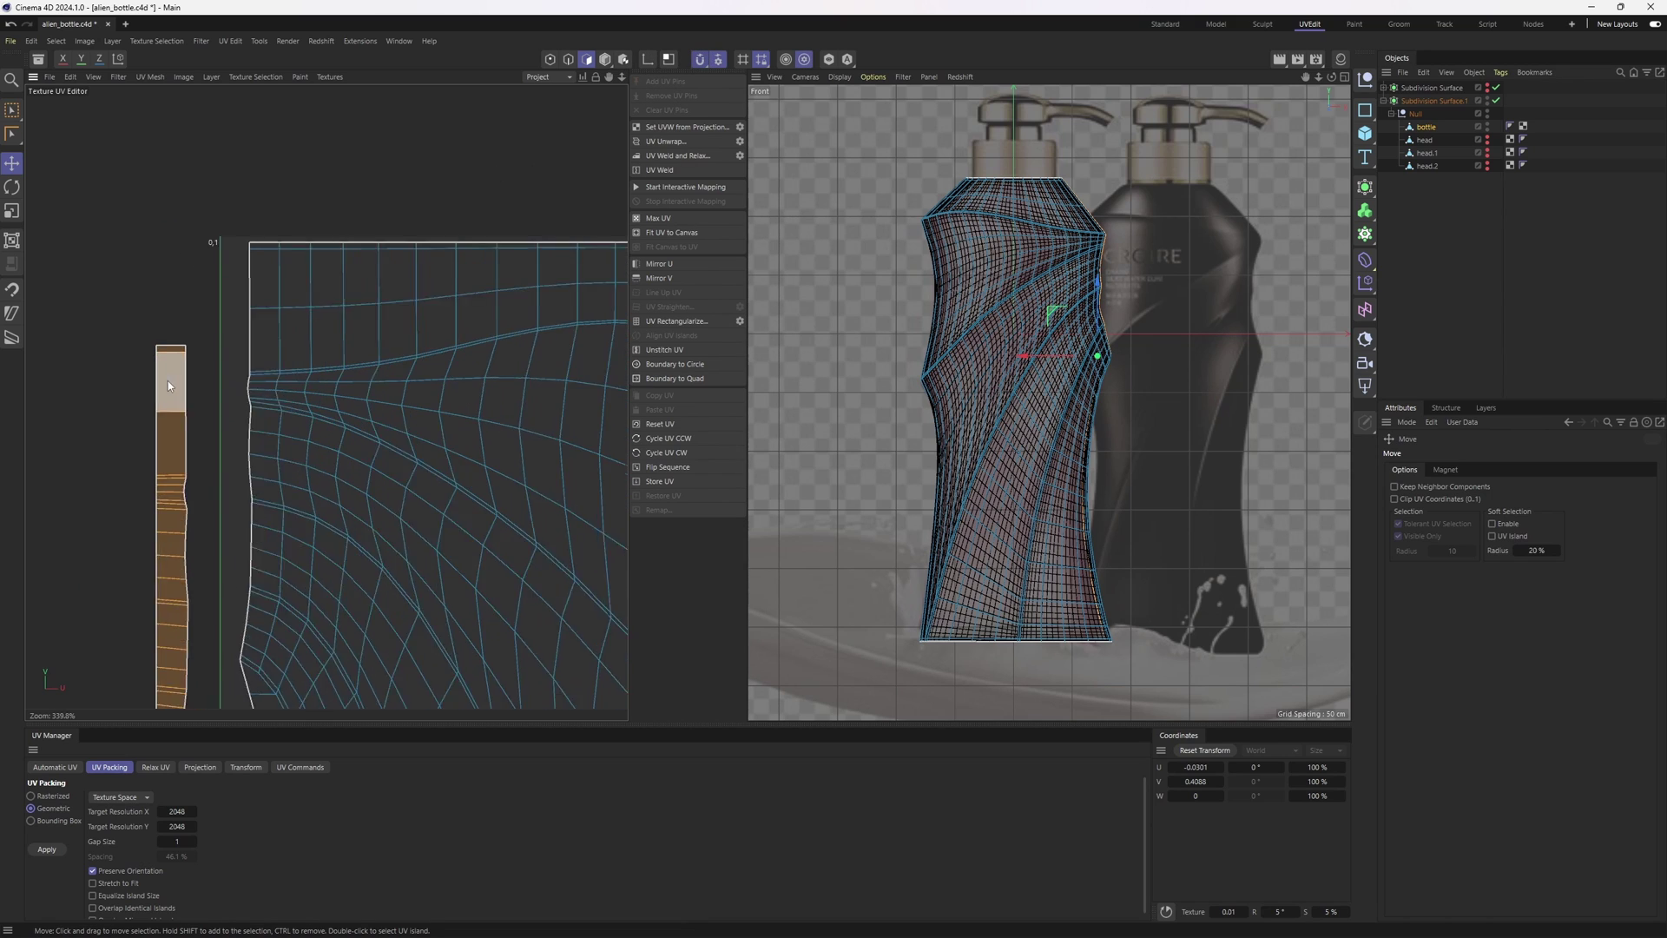
pyautogui.scroll(3, 162, 383)
pyautogui.keyDown('alt'); pyautogui.moveTo(200, 331); pyautogui.dragTo(157, 460, button='middle'); pyautogui.keyUp('alt')
pyautogui.moveTo(158, 458); pyautogui.dragTo(258, 290)
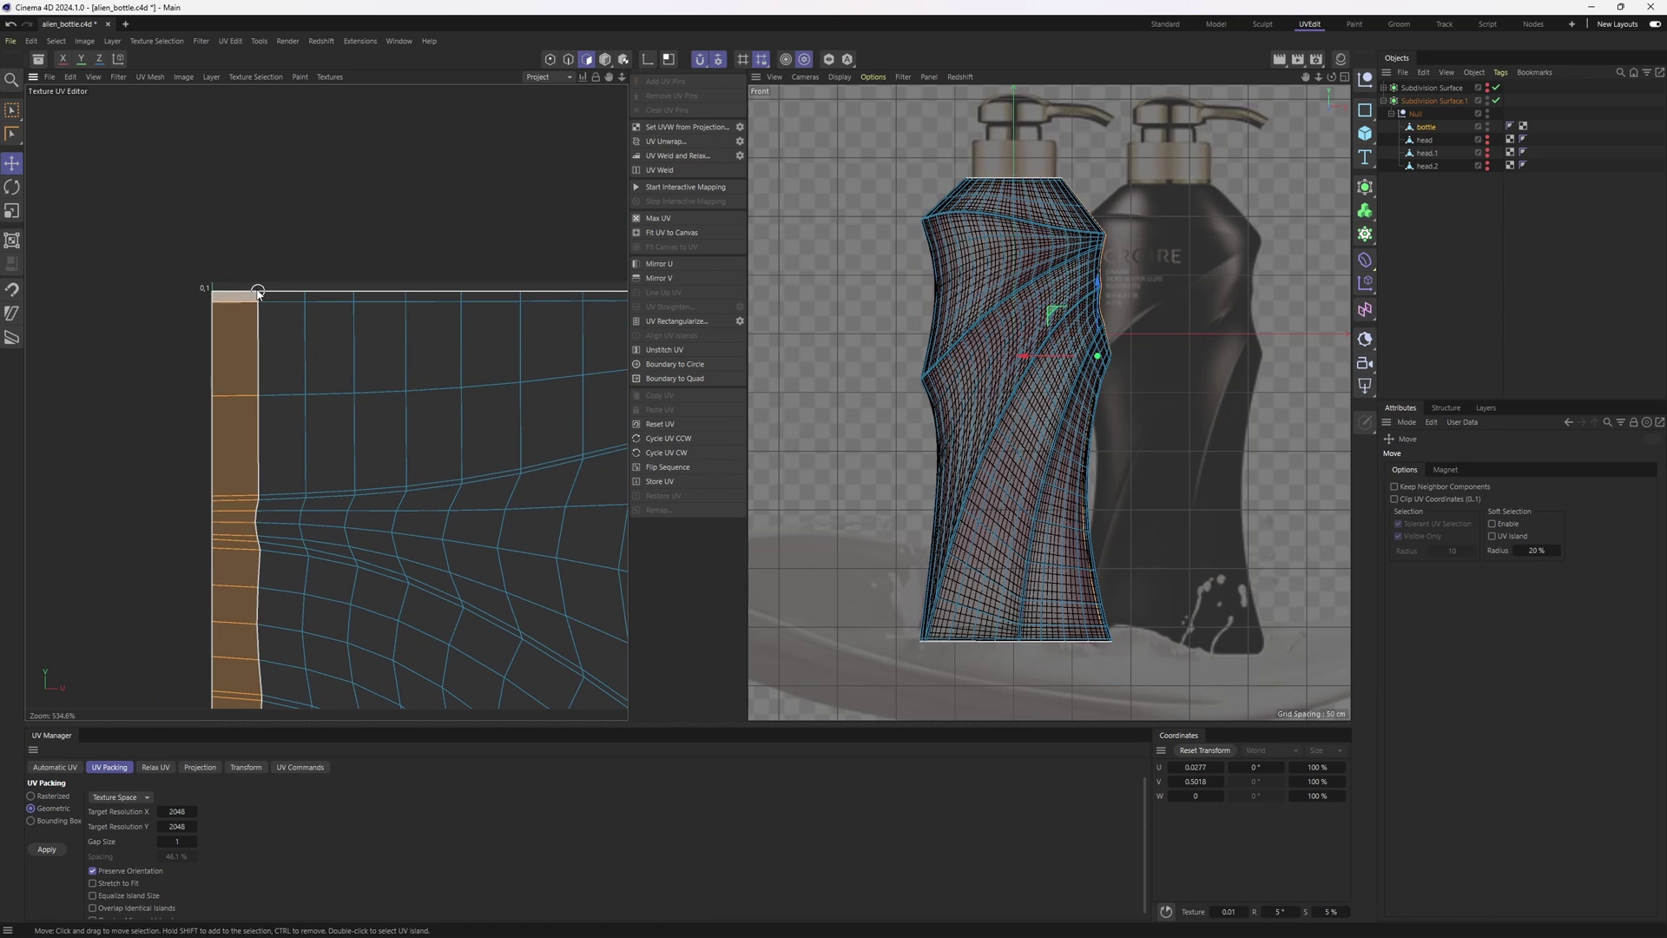
# Step: Select all UV polygons of the body and display the lettered UV grid on the canvas and on the bottle in perspective view
pyautogui.scroll(-7, 269, 320)
pyautogui.hotkey('ctrl', 'shift', 'a')
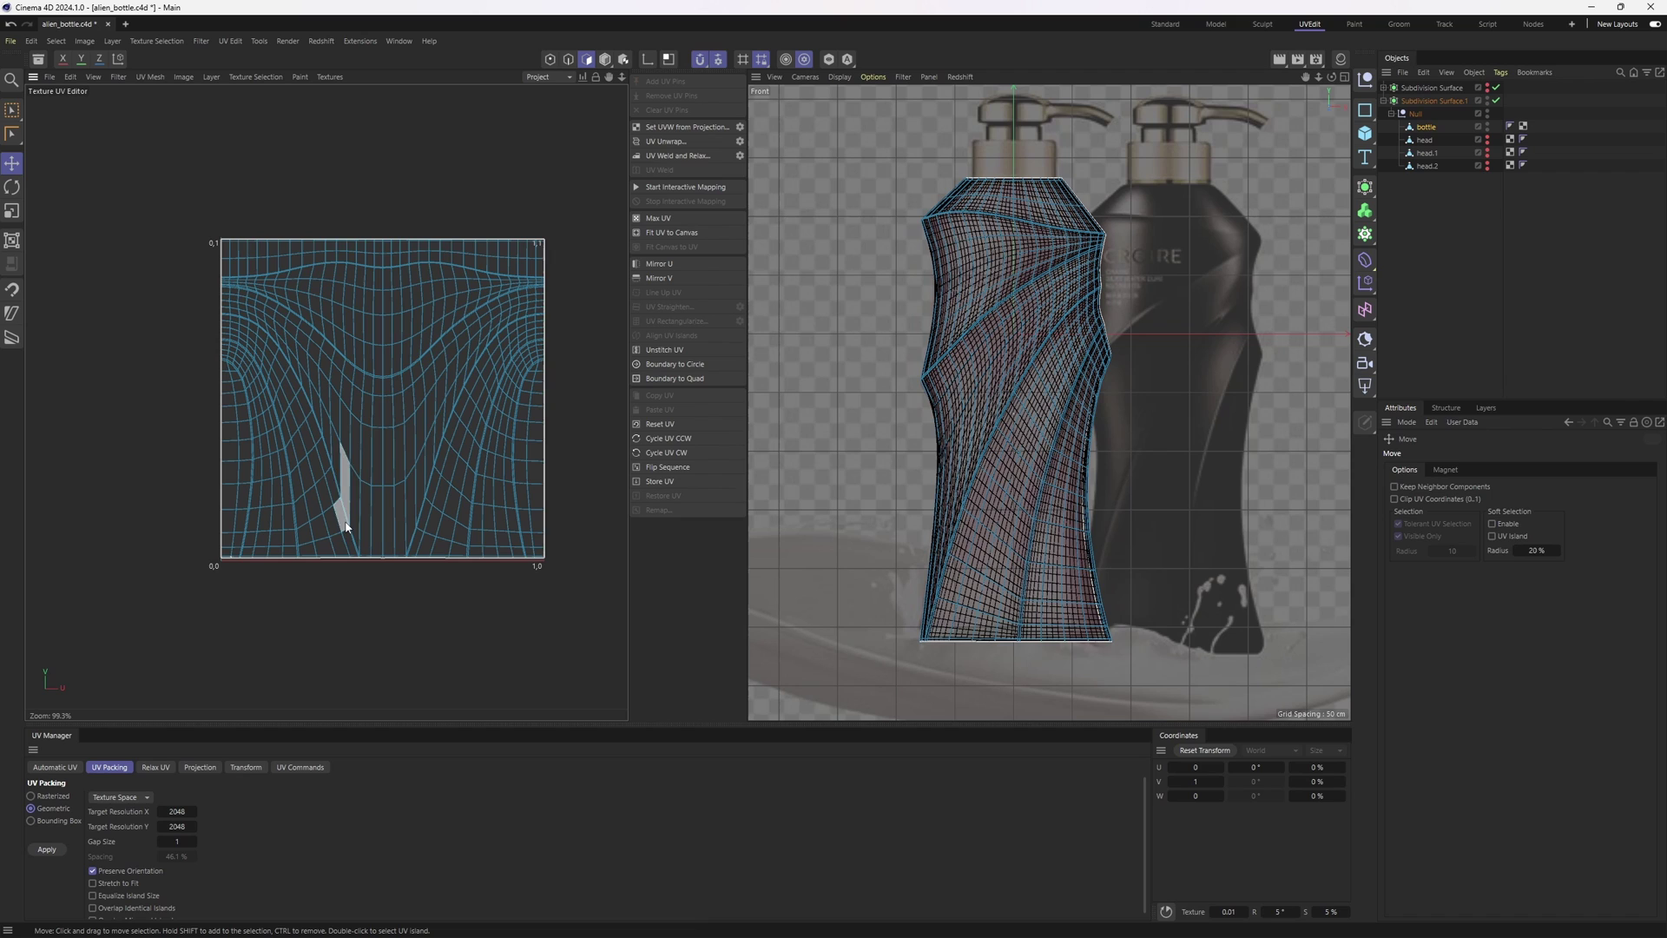
pyautogui.hotkey('ctrl', 'a')
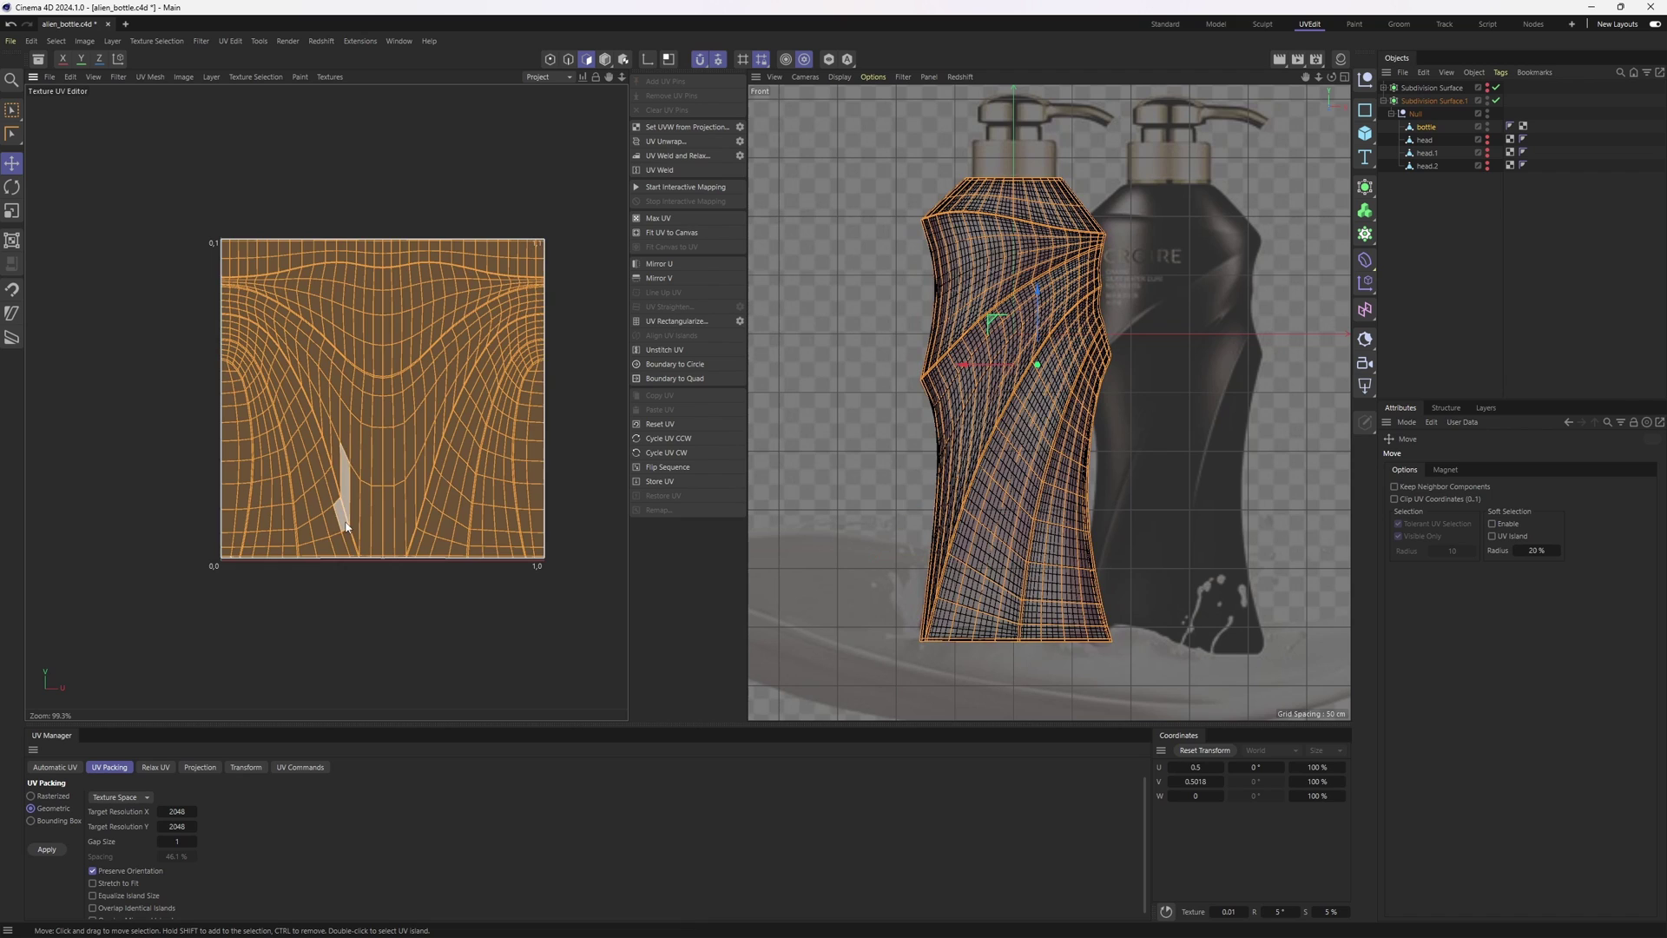
pyautogui.middleClick(948, 258)
pyautogui.middleClick(896, 227)
pyautogui.keyDown('alt'); pyautogui.moveTo(896, 227); pyautogui.dragTo(981, 343); pyautogui.keyUp('alt')
pyautogui.keyDown('alt'); pyautogui.moveTo(981, 344); pyautogui.dragTo(1012, 408, button='middle'); pyautogui.keyUp('alt')
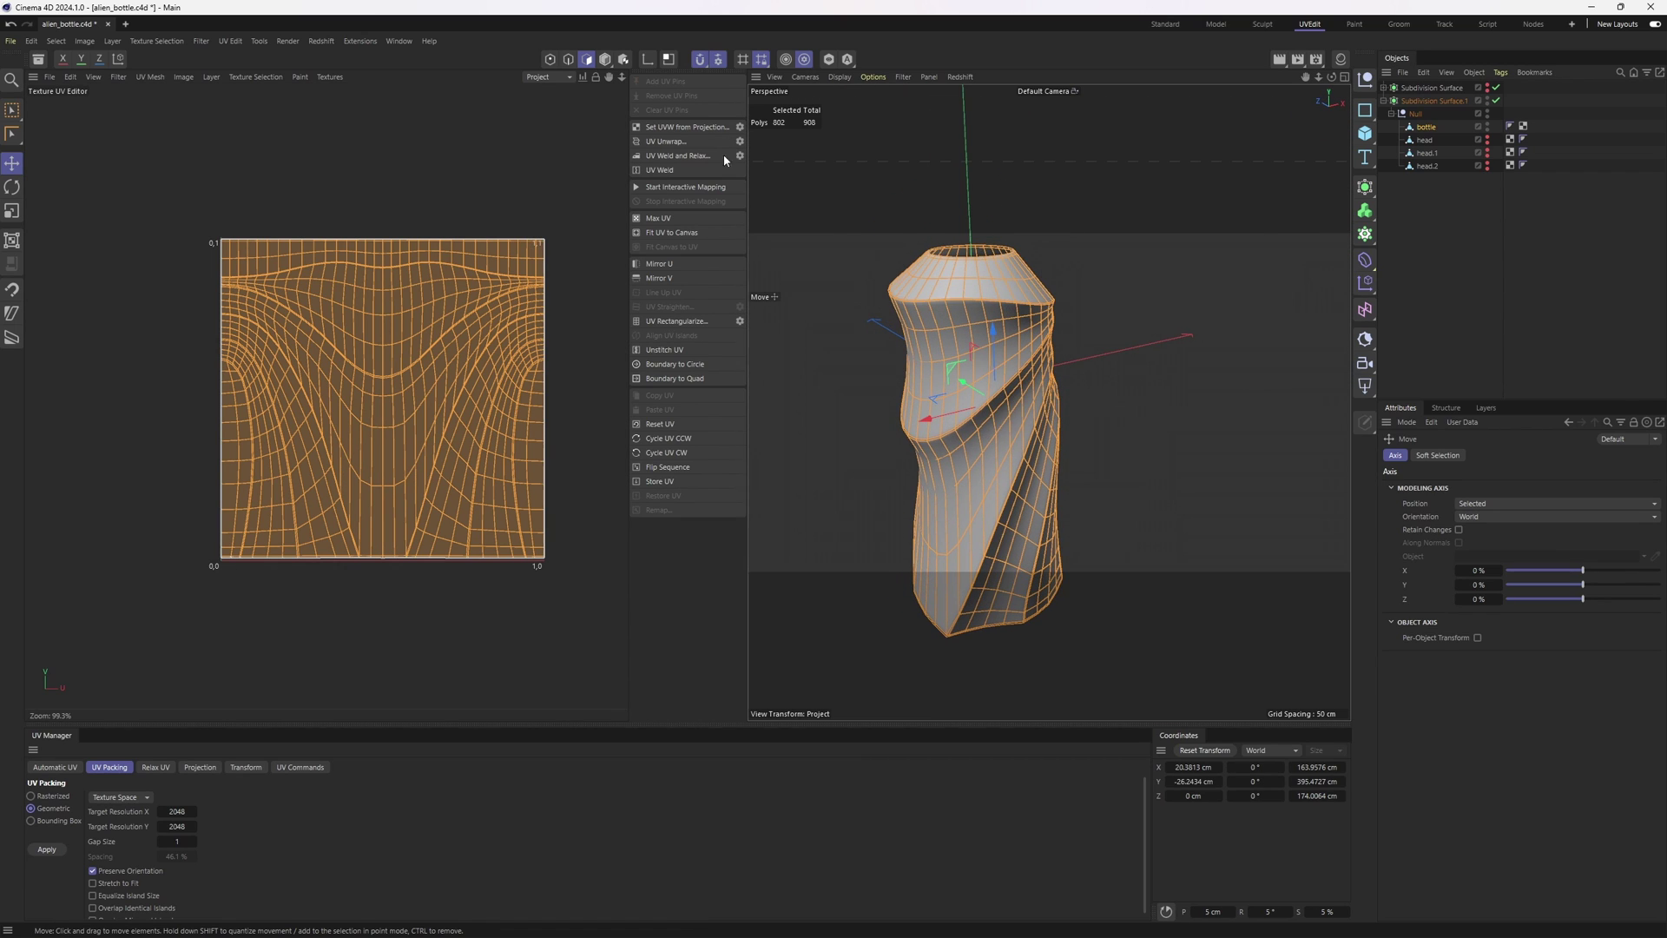
pyautogui.click(329, 76)
pyautogui.click(348, 119)
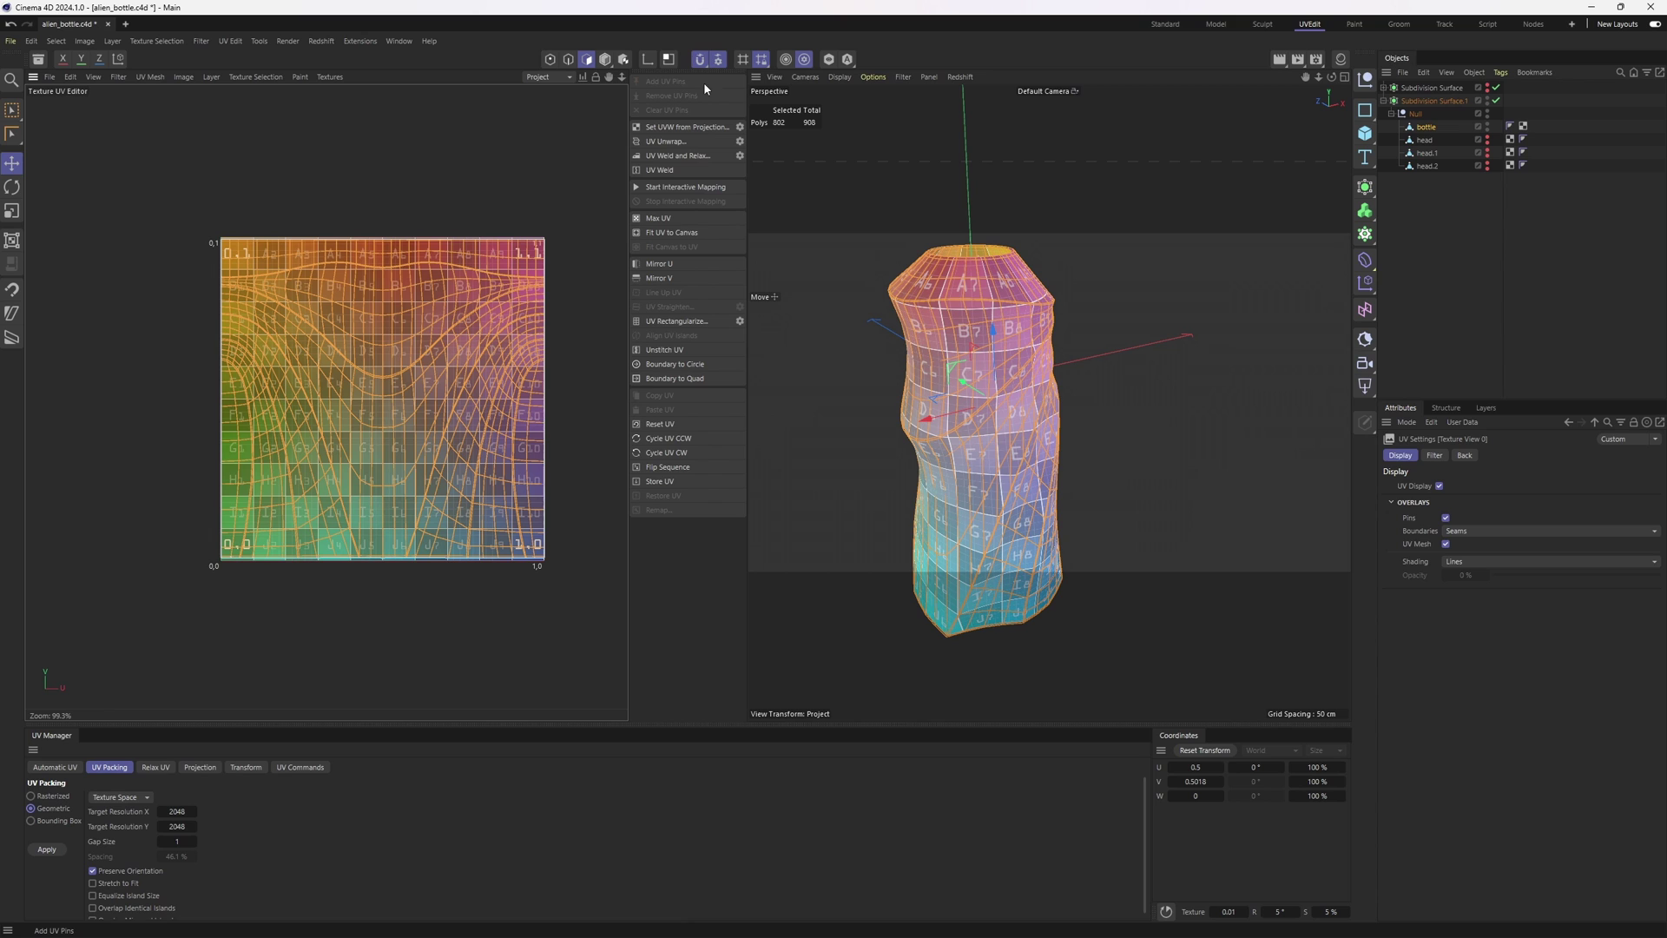
# Step: Examine the lettered grid around the bottle's body, shoulder and neck opening for distortion and for the seam's position
pyautogui.keyDown('alt'); pyautogui.moveTo(887, 365); pyautogui.dragTo(941, 304); pyautogui.keyUp('alt')
pyautogui.keyDown('alt'); pyautogui.moveTo(941, 304); pyautogui.dragTo(1019, 368, button='right'); pyautogui.keyUp('alt')
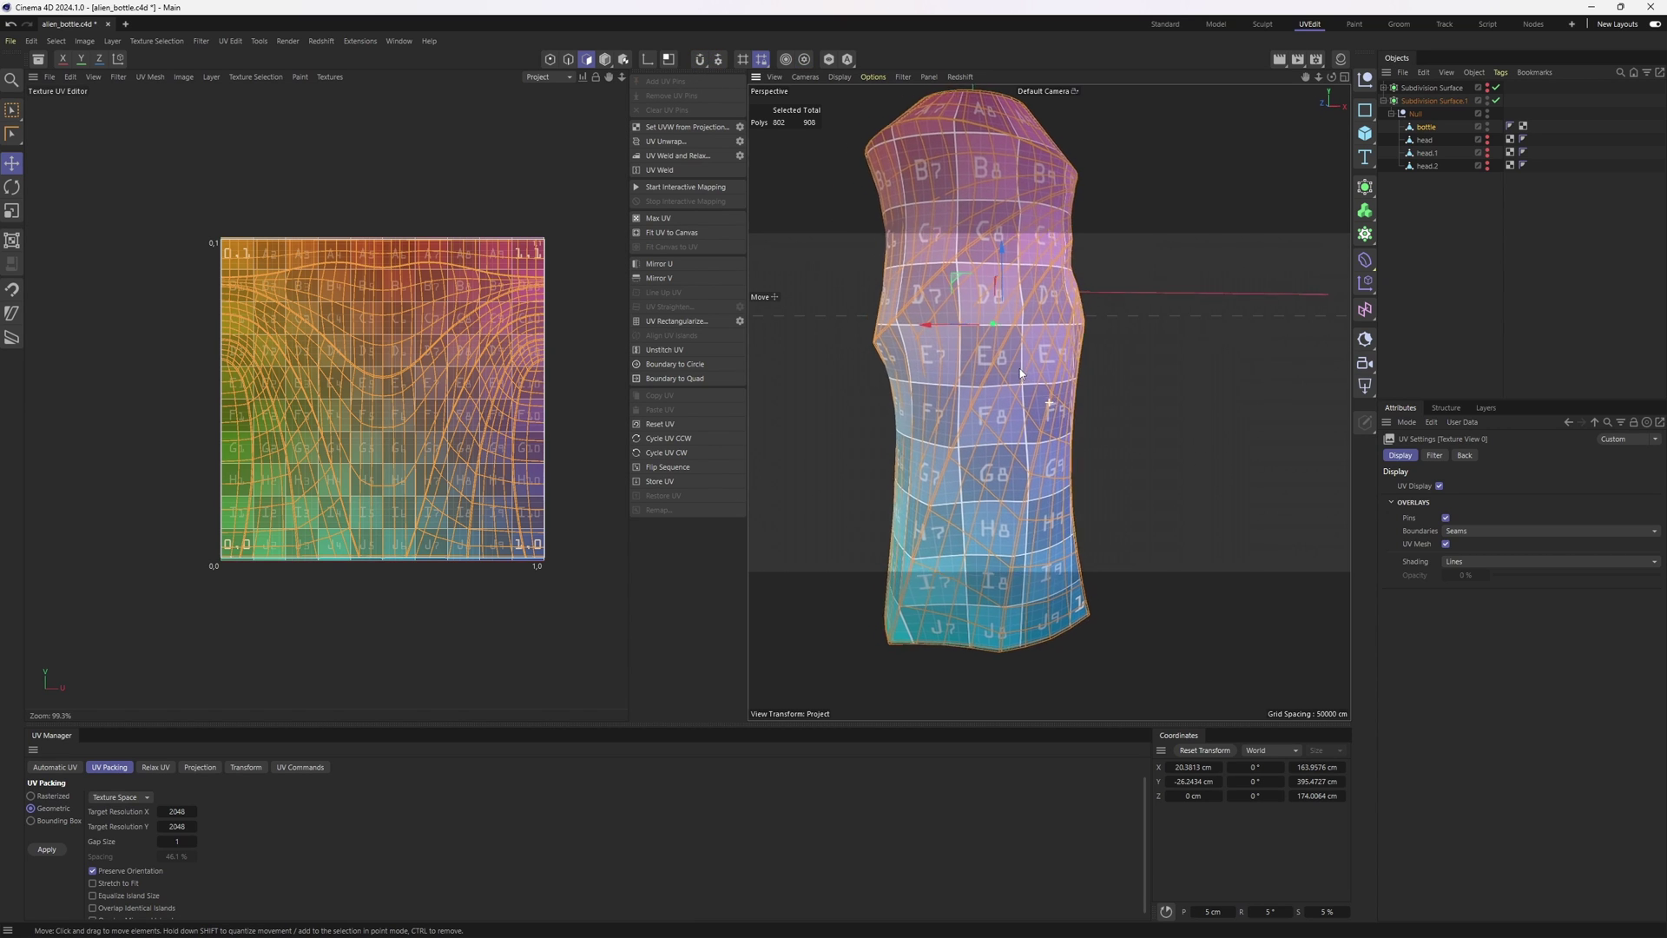
pyautogui.keyDown('alt'); pyautogui.moveTo(1019, 368); pyautogui.dragTo(1060, 375); pyautogui.keyUp('alt')
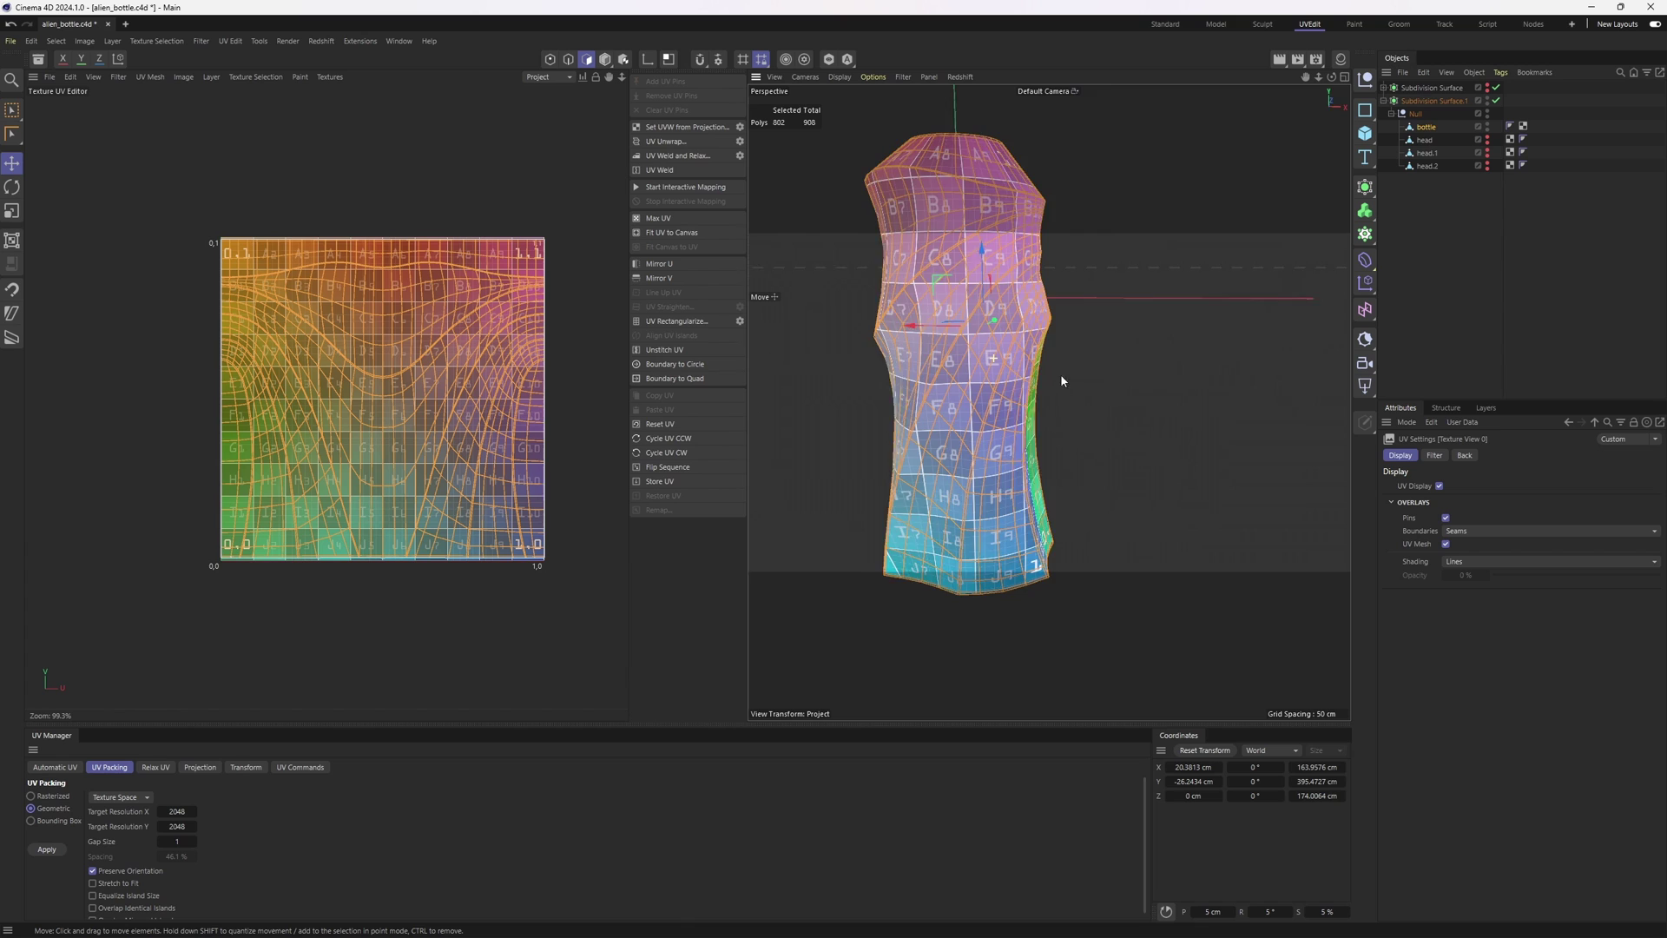
pyautogui.keyDown('alt'); pyautogui.moveTo(1060, 375); pyautogui.dragTo(1068, 408, button='middle'); pyautogui.keyUp('alt')
pyautogui.scroll(3, 1010, 324)
pyautogui.keyDown('alt'); pyautogui.moveTo(1012, 328); pyautogui.dragTo(1059, 431); pyautogui.keyUp('alt')
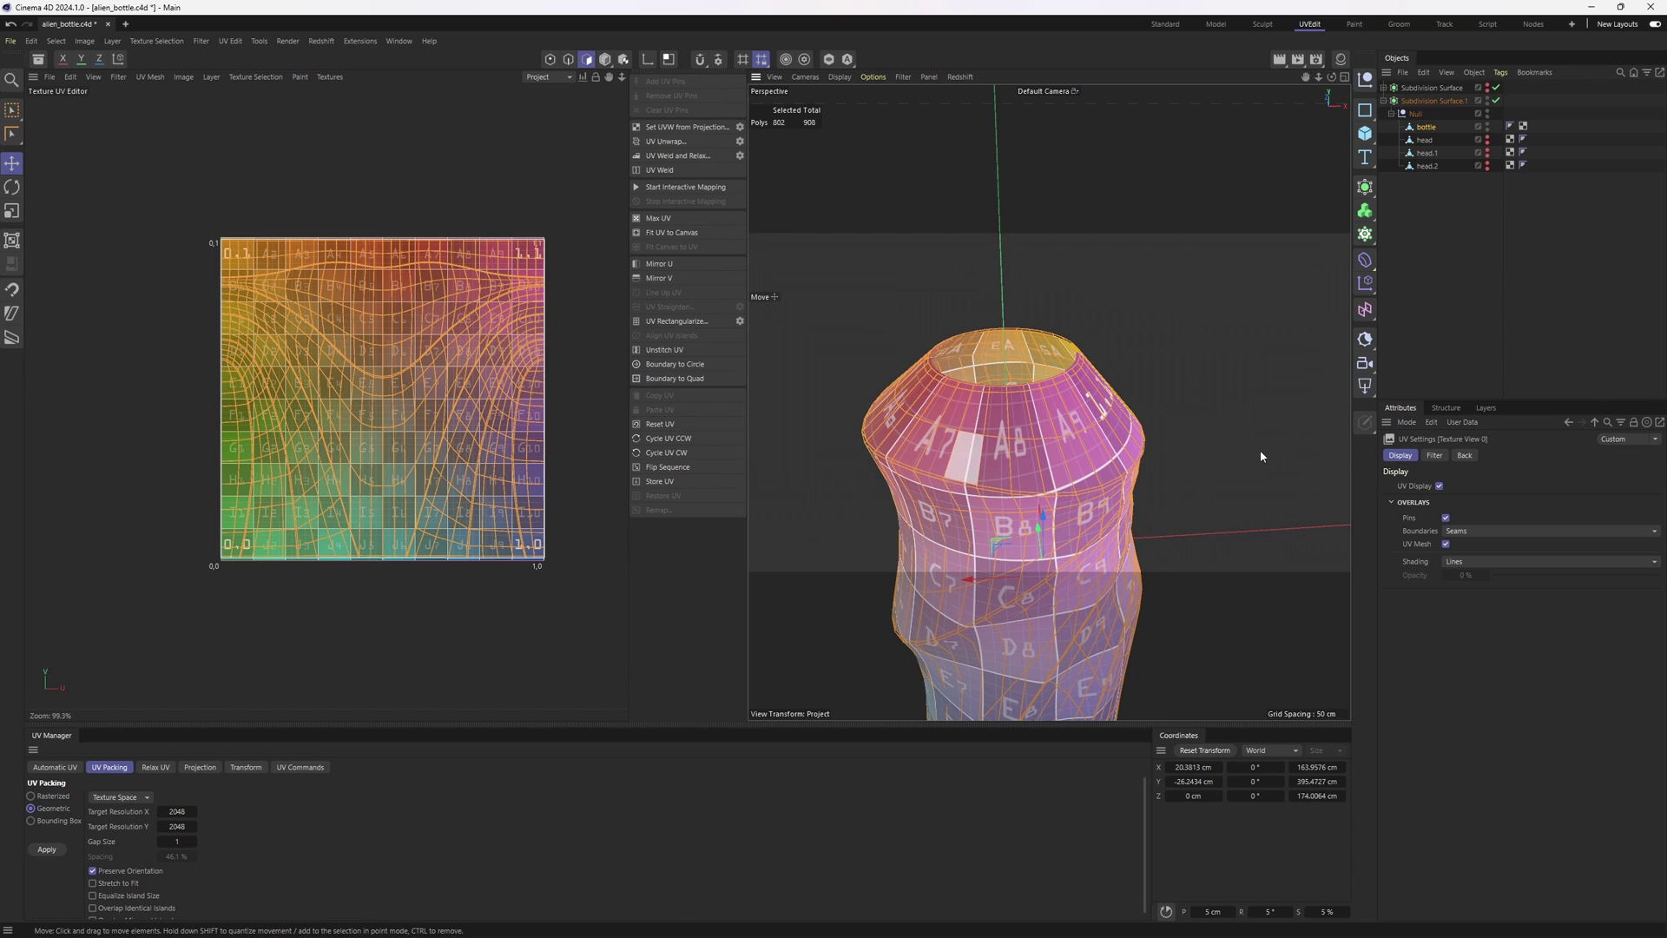
pyautogui.moveTo(1087, 441)
pyautogui.keyDown('alt'); pyautogui.mouseDown()
pyautogui.moveTo(1071, 440)
pyautogui.moveTo(1081, 408)
pyautogui.moveTo(1061, 436)
pyautogui.mouseUp(); pyautogui.keyUp('alt')
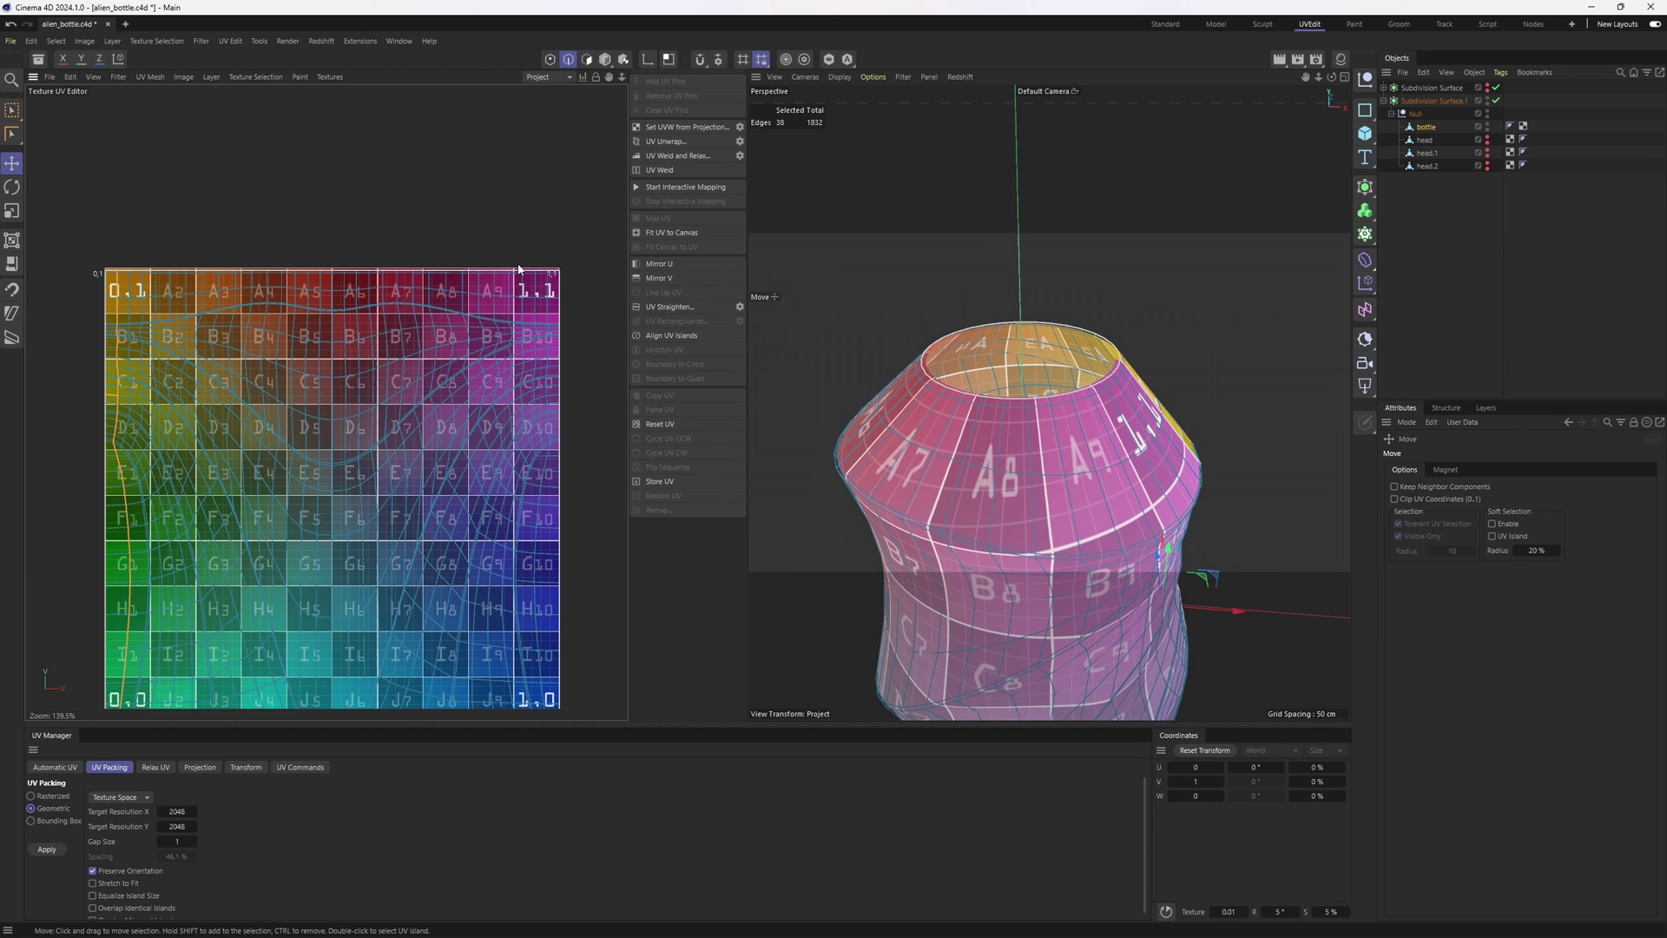
pyautogui.keyDown('alt'); pyautogui.moveTo(1123, 446); pyautogui.dragTo(992, 460); pyautogui.keyUp('alt')
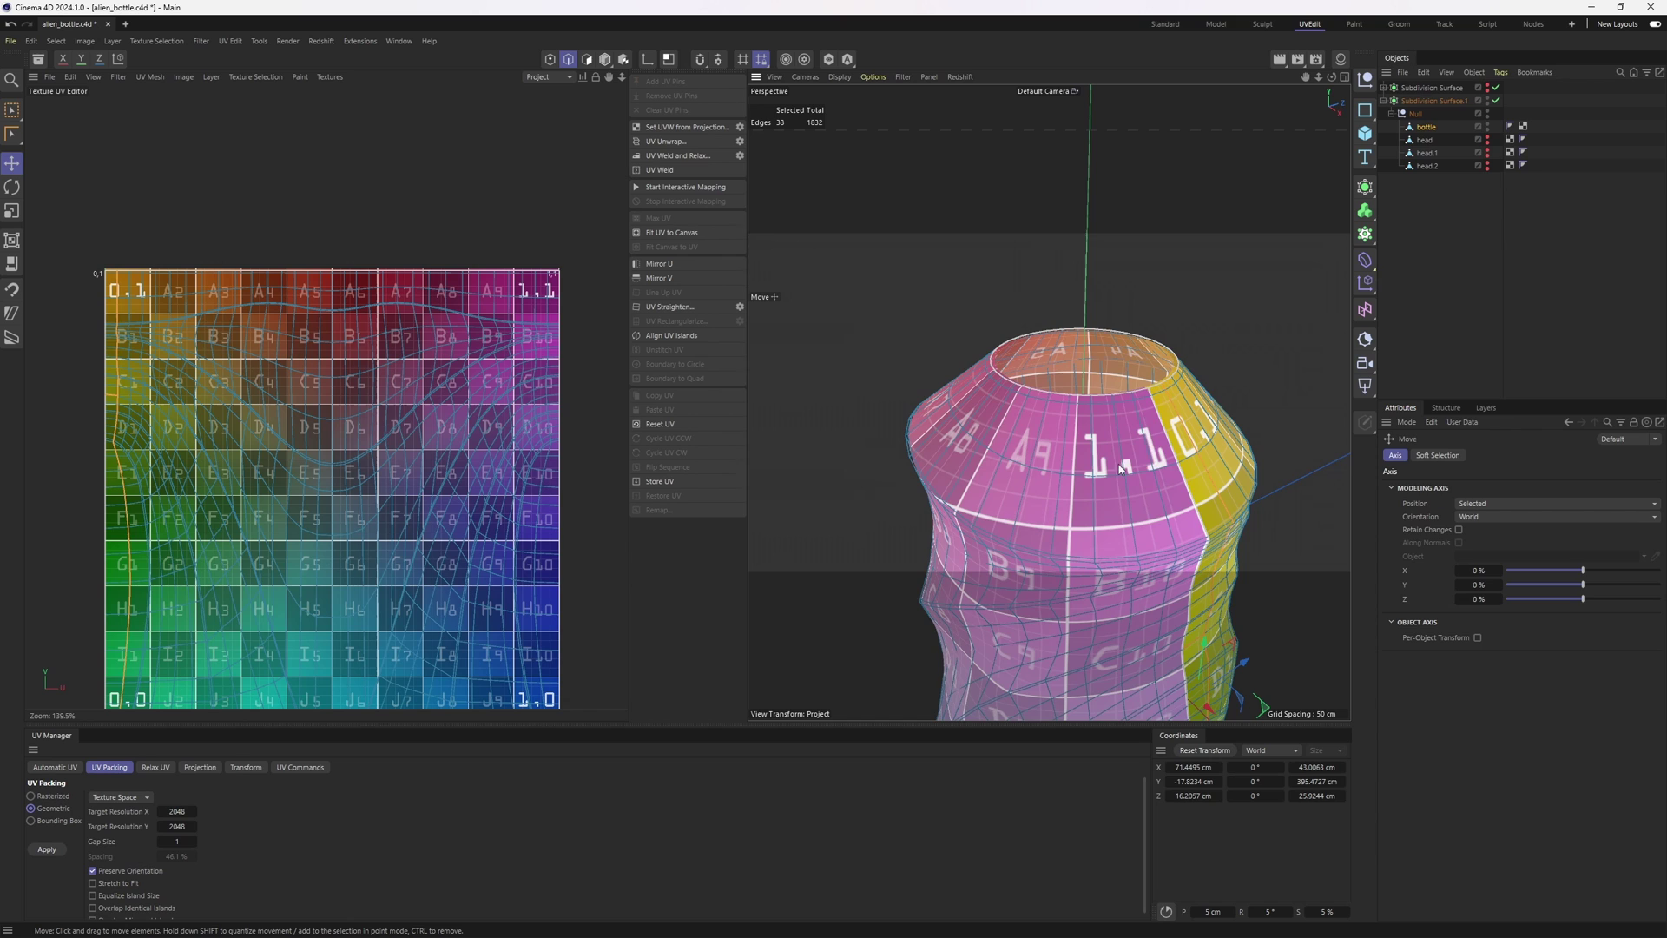
pyautogui.keyDown('alt'); pyautogui.moveTo(1120, 468); pyautogui.dragTo(1071, 447); pyautogui.keyUp('alt')
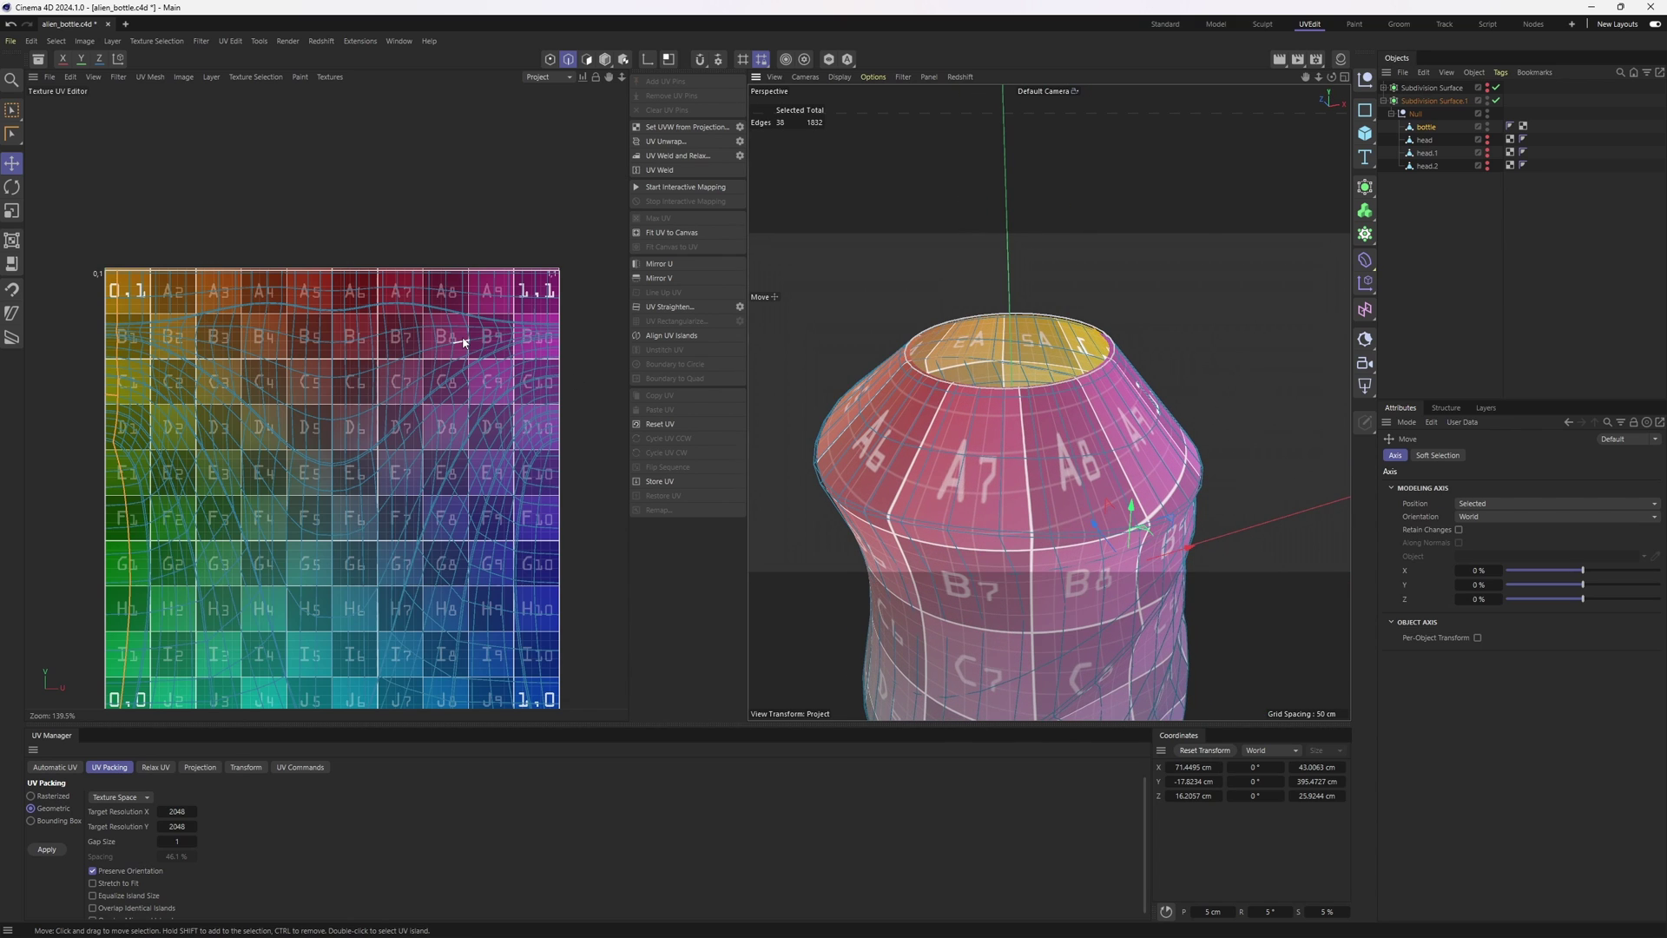
# Step: Select the shoulder polygons between the neck opening and the upper edge loop with Fill Selection
pyautogui.keyDown('alt'); pyautogui.moveTo(1120, 538); pyautogui.dragTo(1097, 502); pyautogui.keyUp('alt')
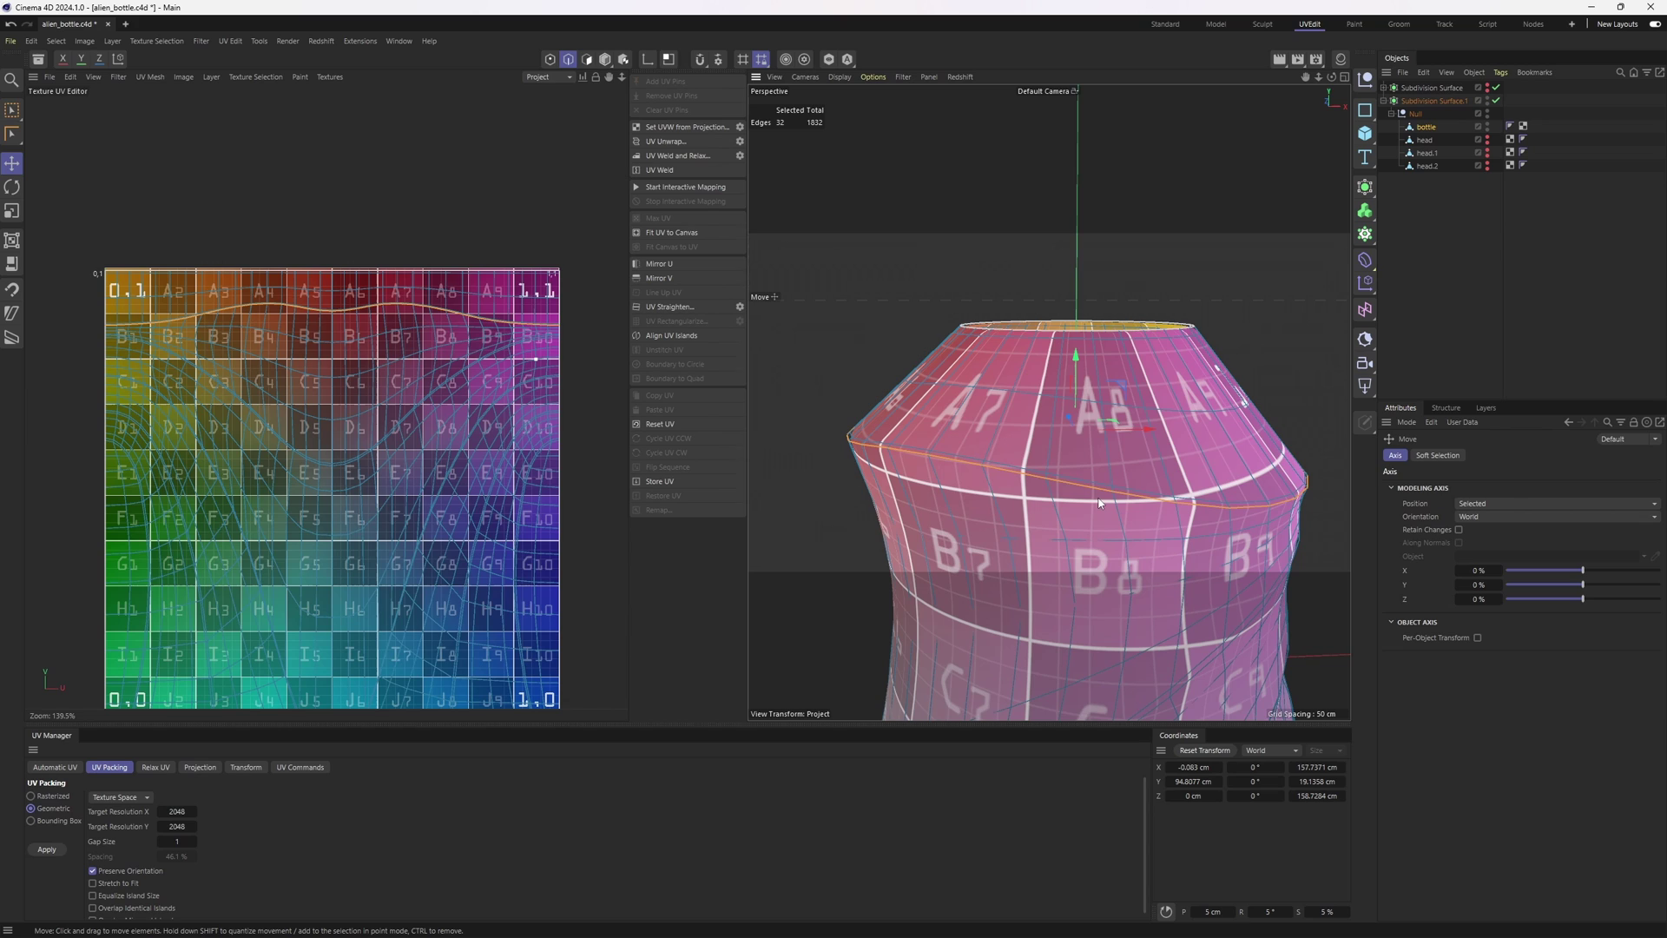
pyautogui.press('u')
pyautogui.press('f')
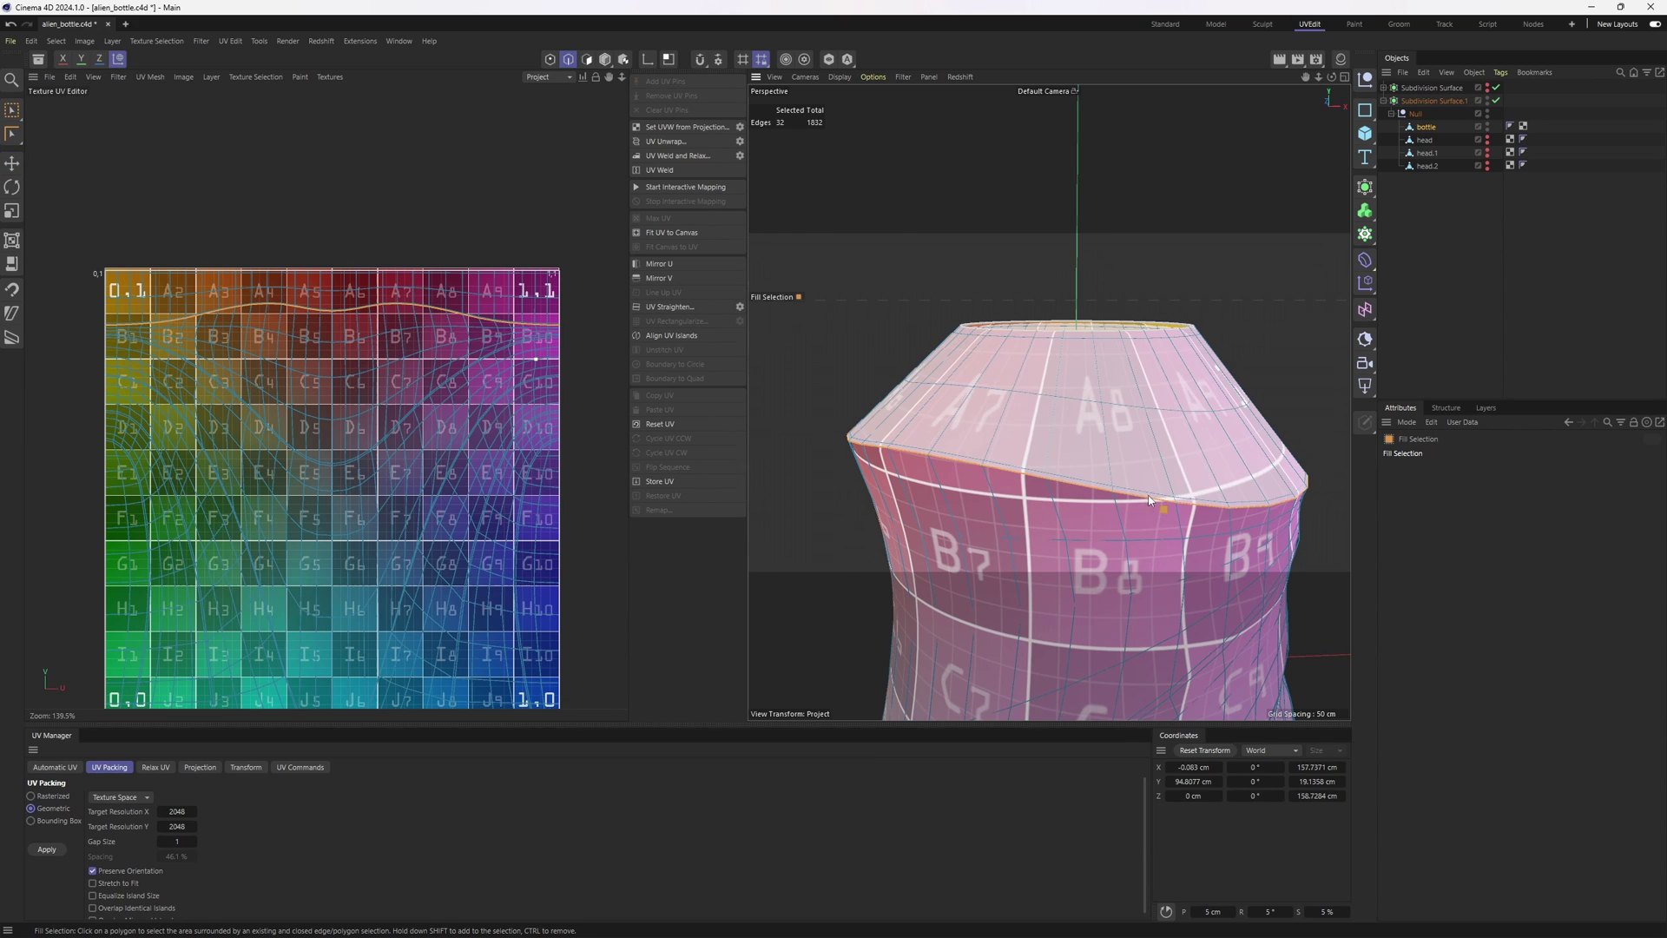
pyautogui.click(1195, 411)
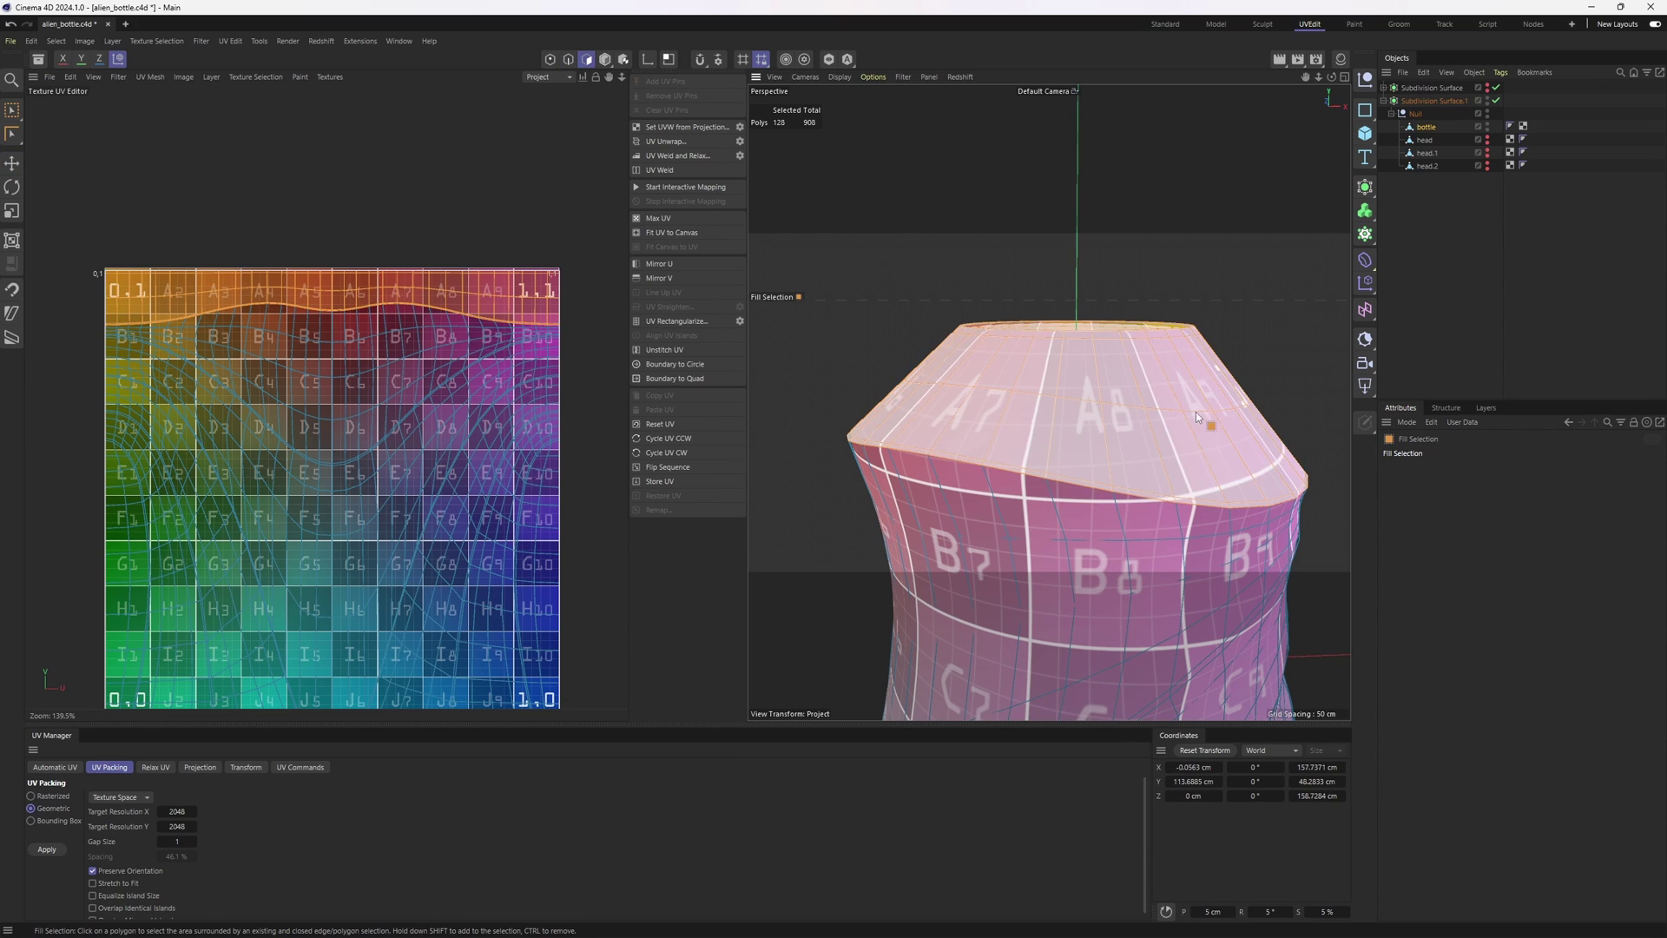
# Step: Switch to UV points and stretch the shoulder's UVs upward past the top of the canvas with UV Transform
pyautogui.click(551, 60)
pyautogui.rightClick(346, 296)
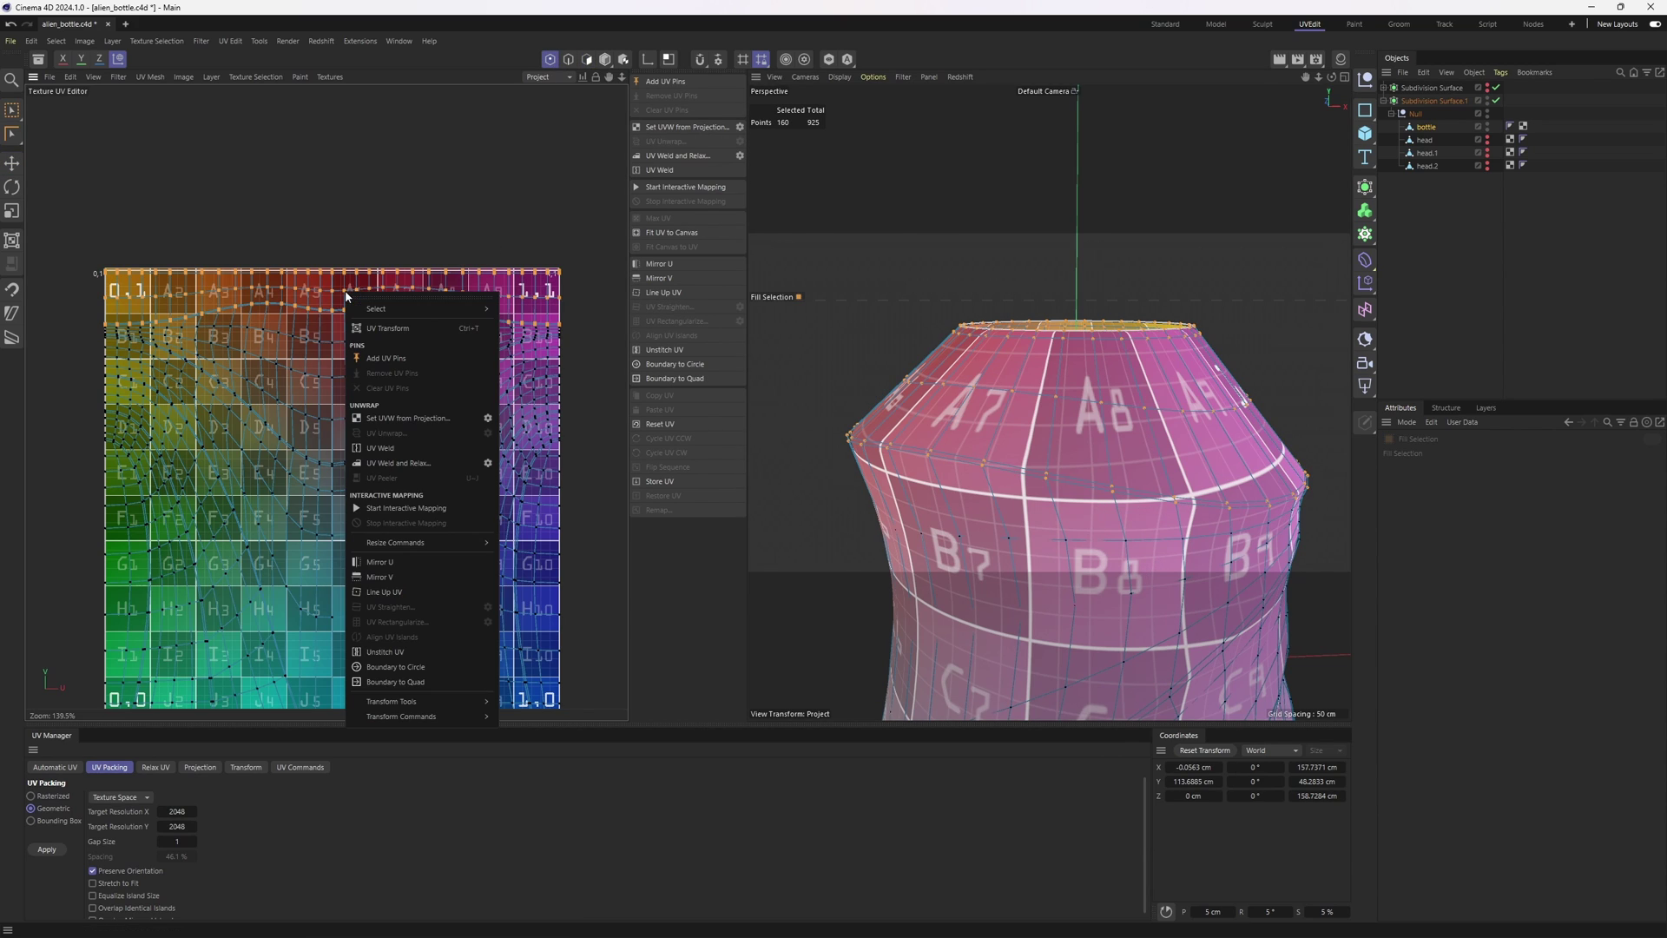
pyautogui.click(375, 327)
pyautogui.scroll(1, 344, 278)
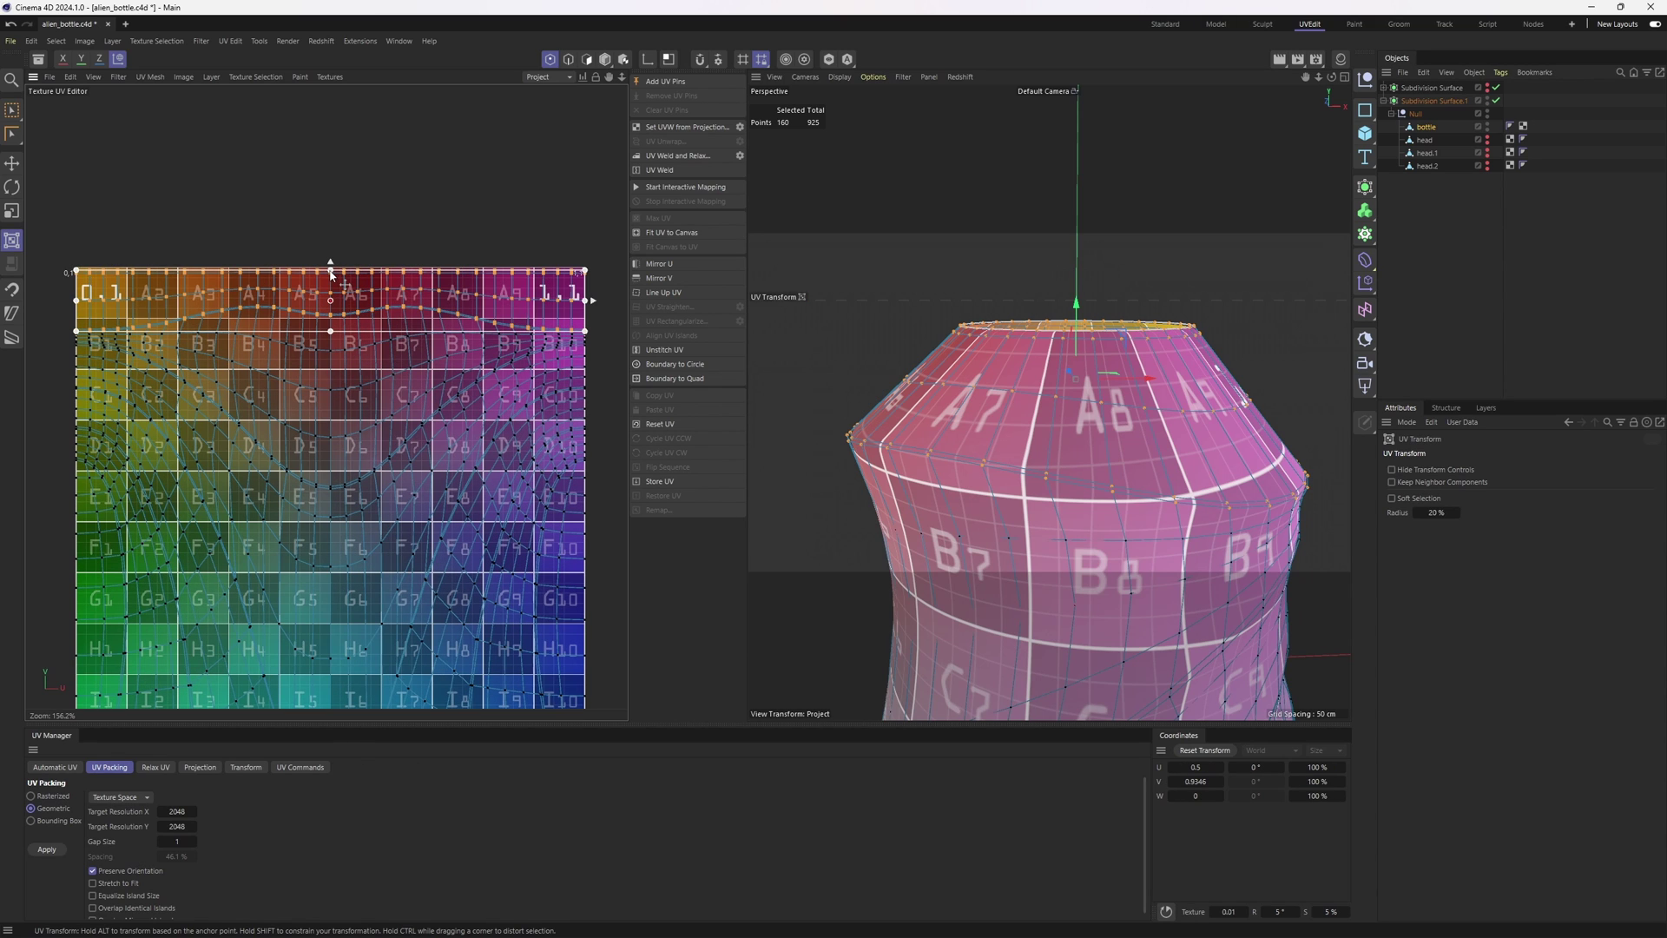
pyautogui.moveTo(335, 272); pyautogui.dragTo(337, 240)
pyautogui.keyDown('alt'); pyautogui.moveTo(1025, 451); pyautogui.dragTo(1107, 408); pyautogui.keyUp('alt')
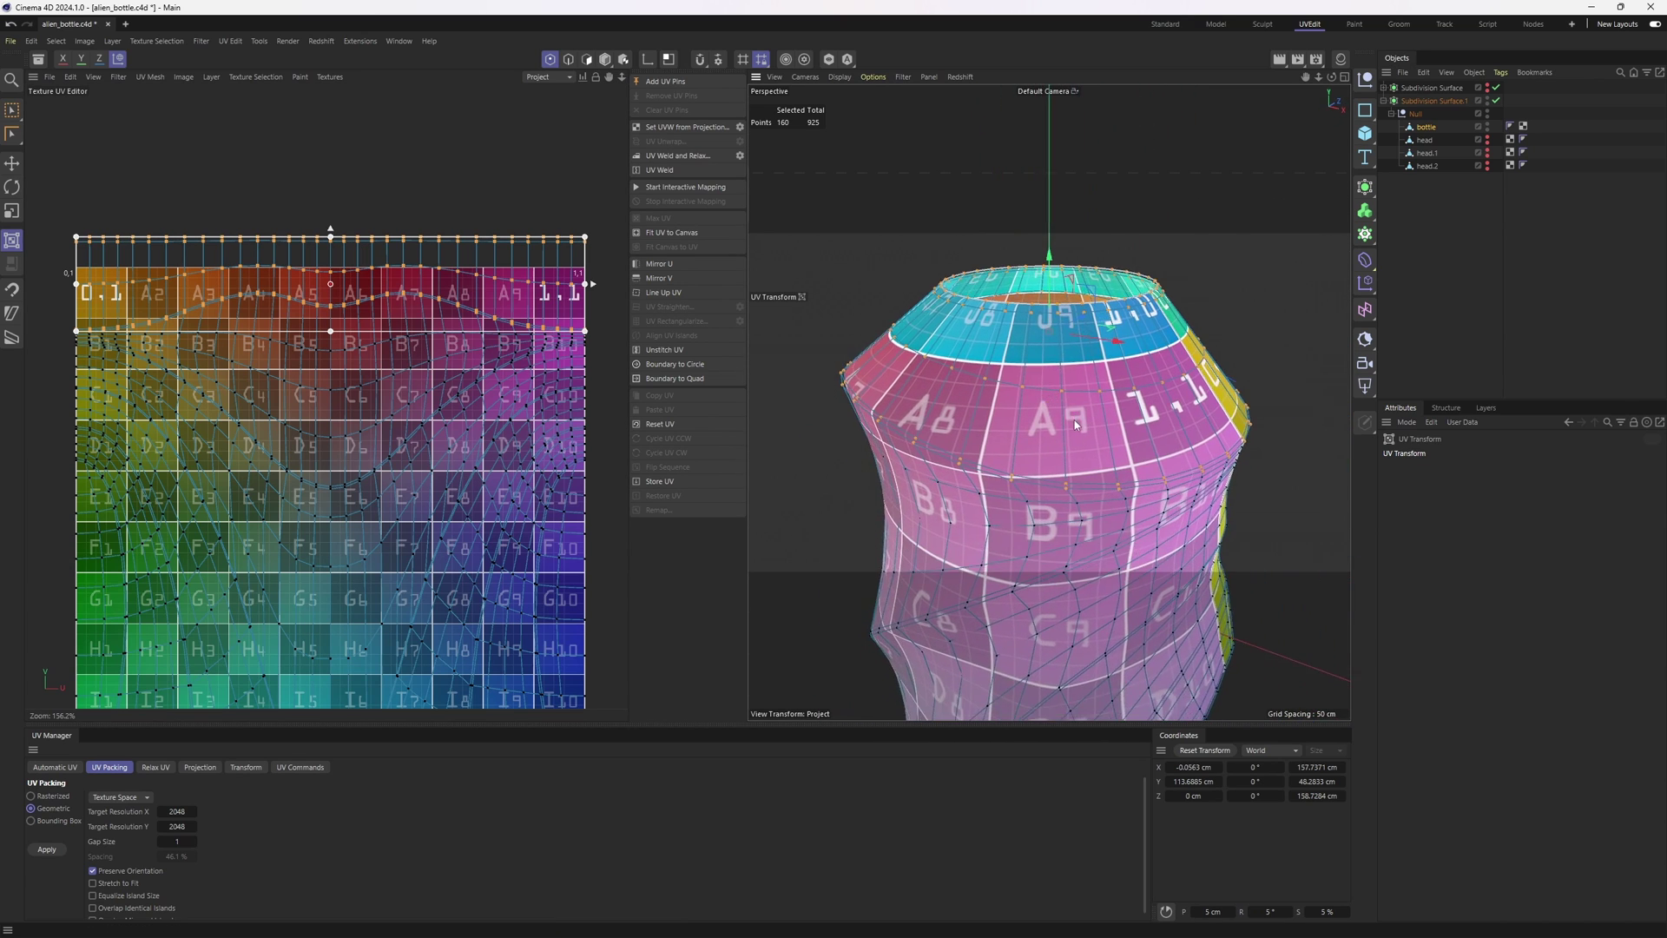
pyautogui.keyDown('alt'); pyautogui.moveTo(1107, 408); pyautogui.dragTo(1126, 472, button='middle'); pyautogui.keyUp('alt')
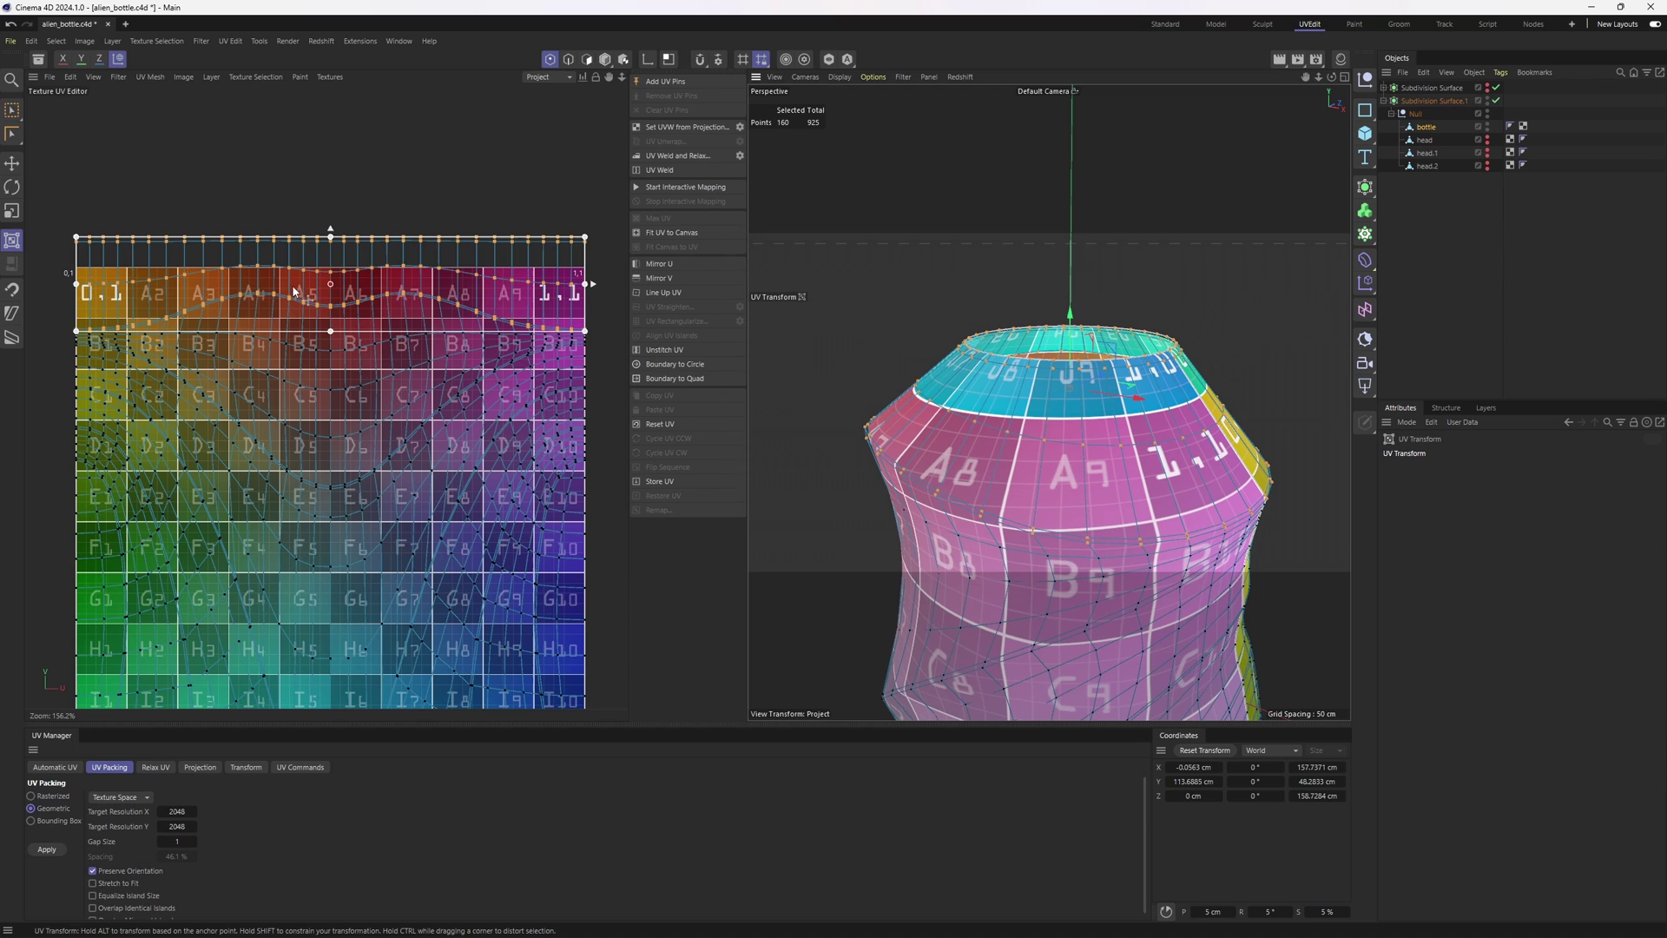
# Step: Reduce the selection to the topmost UV point rows around the neck opening with Rectangle Selection
pyautogui.press('0')
pyautogui.keyDown('alt'); pyautogui.moveTo(309, 325); pyautogui.dragTo(321, 337, button='middle'); pyautogui.keyUp('alt')
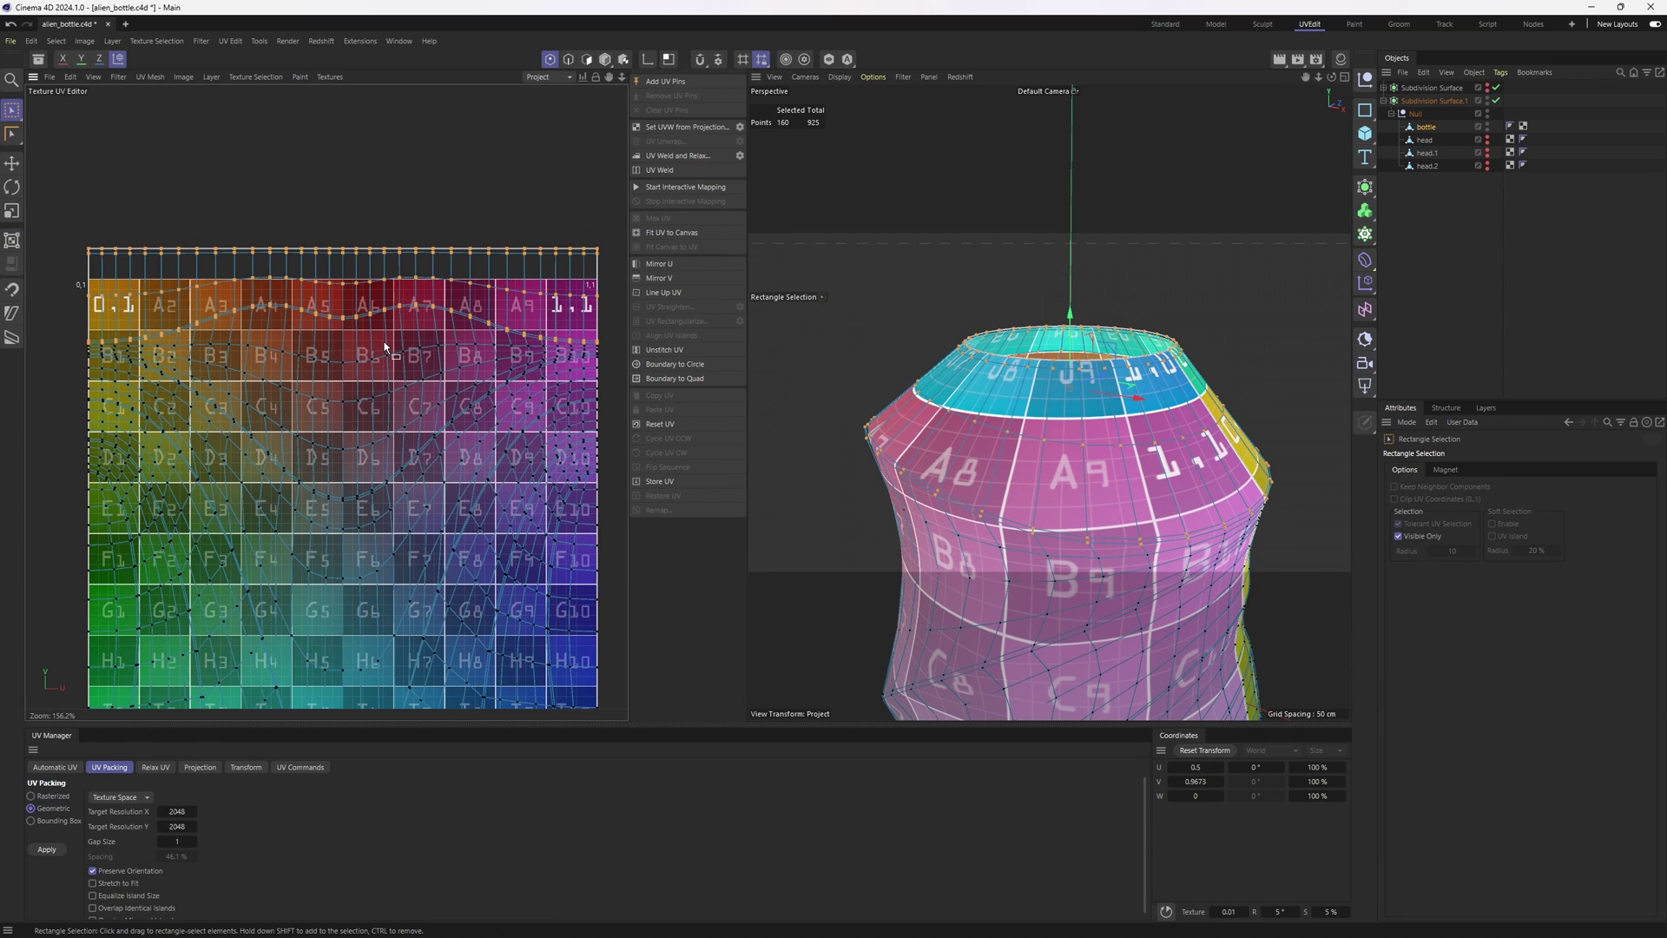
pyautogui.scroll(-2, 78, 290)
pyautogui.moveTo(73, 283); pyautogui.dragTo(520, 370)
pyautogui.keyDown('ctrl'); pyautogui.moveTo(195, 272); pyautogui.dragTo(386, 318); pyautogui.keyUp('ctrl')
pyautogui.keyDown('alt'); pyautogui.moveTo(301, 271); pyautogui.dragTo(329, 319, button='middle'); pyautogui.keyUp('alt')
pyautogui.scroll(3, 303, 272)
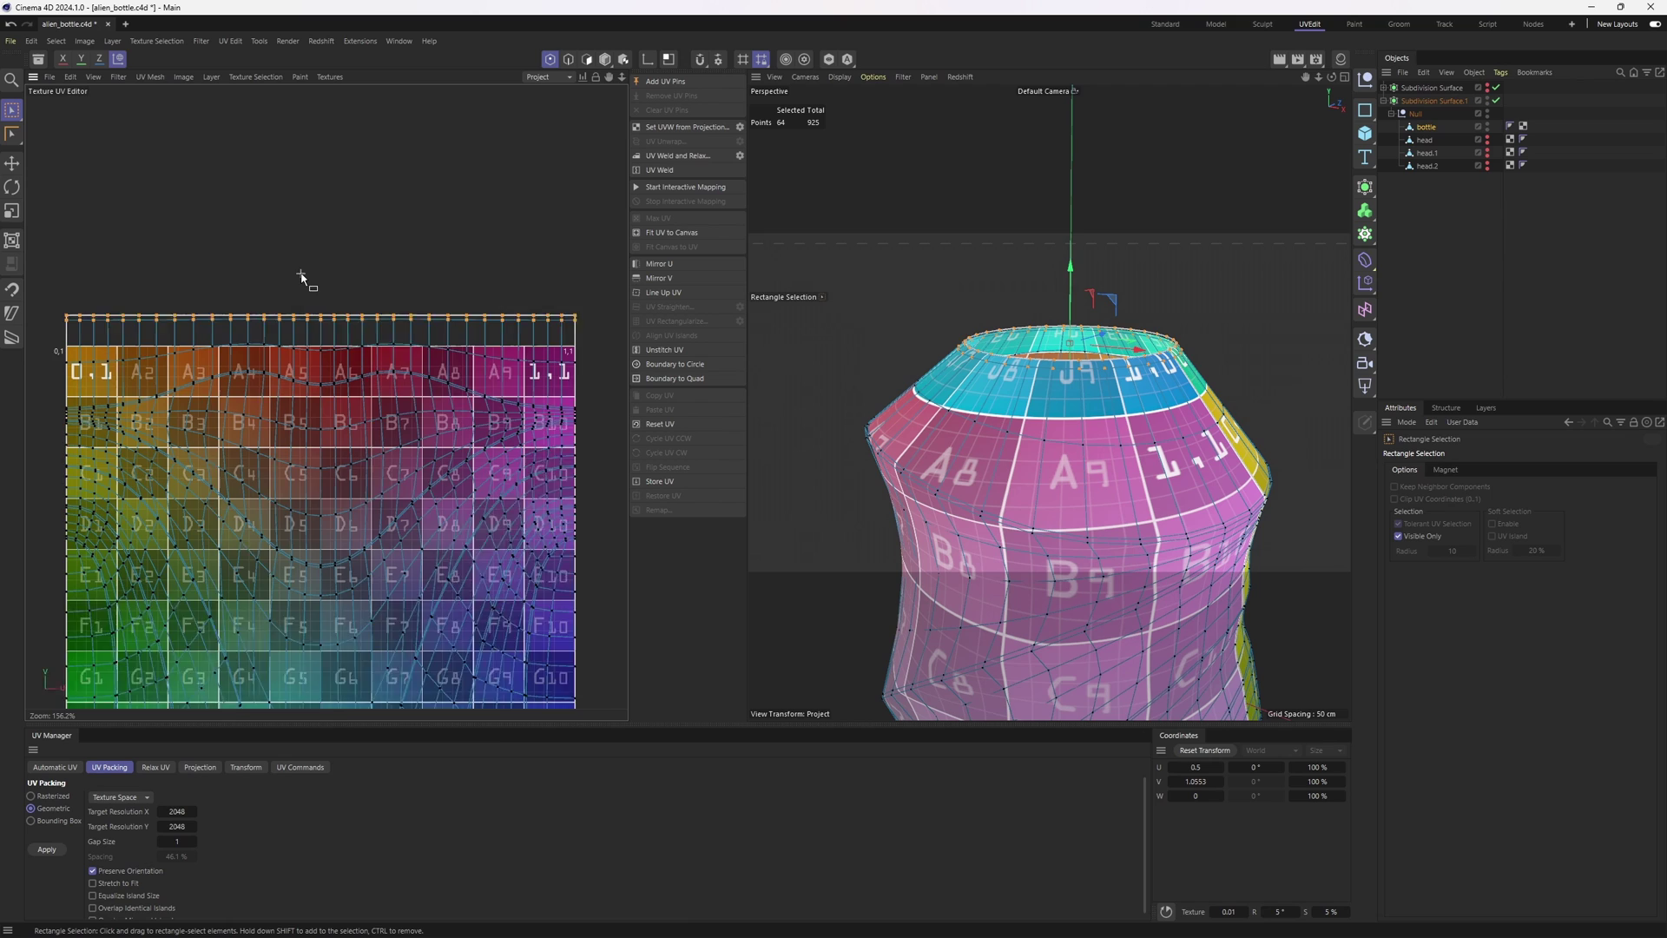
# Step: Raise the selected topmost UV point rows a little farther above the canvas with UV Transform
pyautogui.rightClick(347, 327)
pyautogui.click(394, 363)
pyautogui.scroll(1, 315, 375)
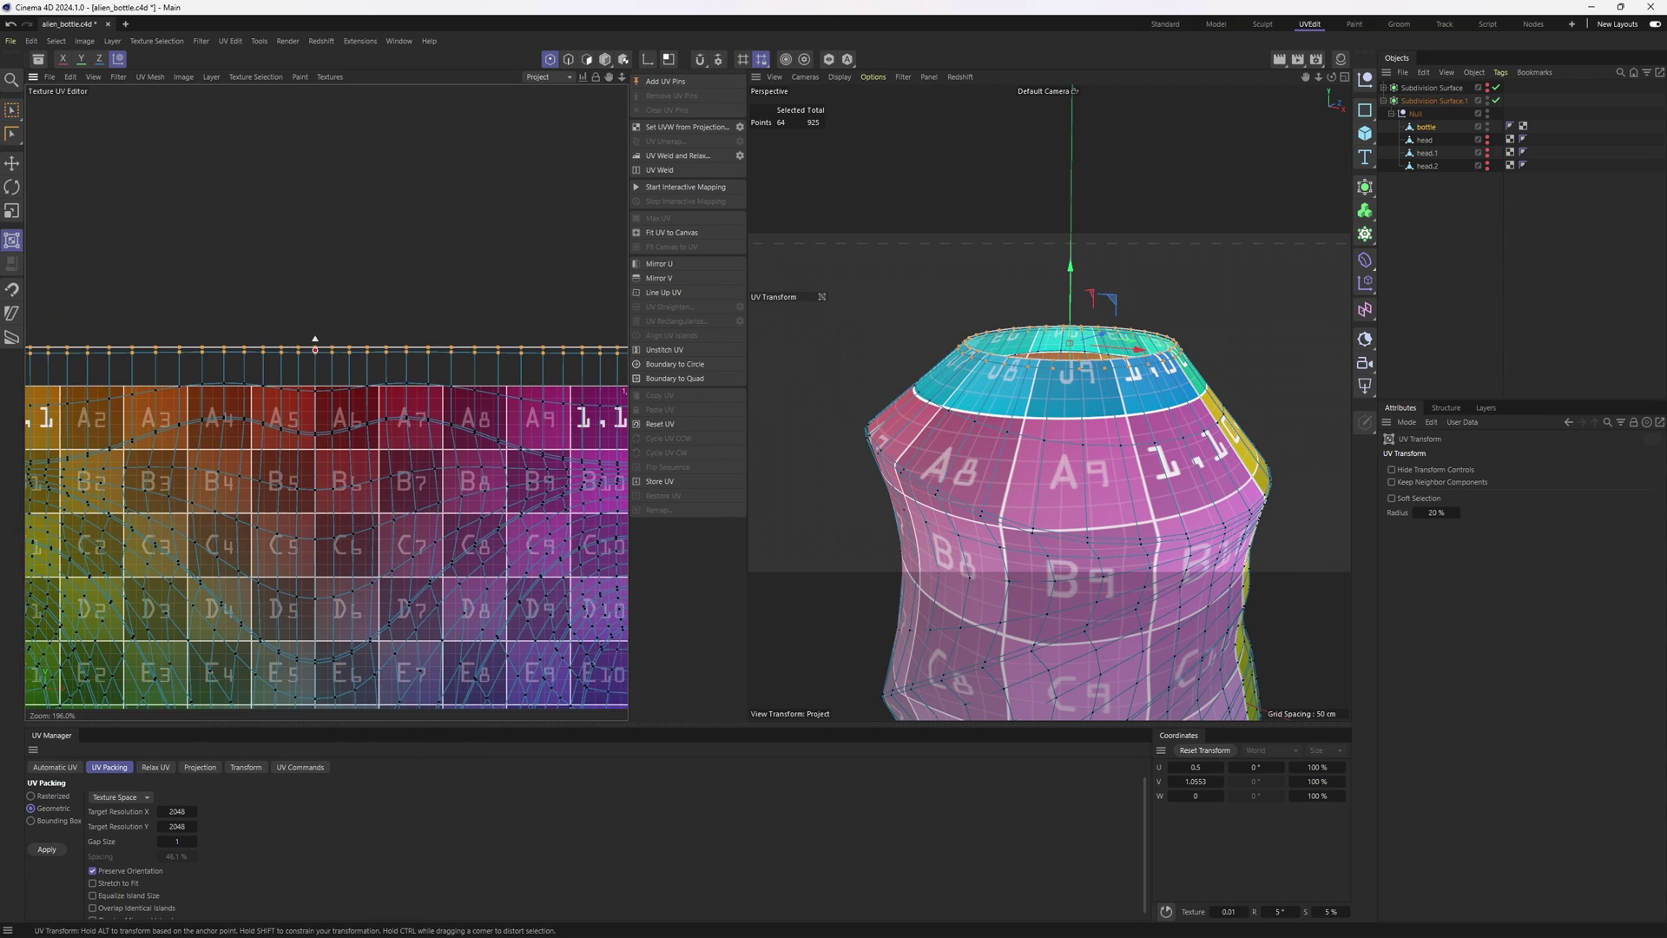
pyautogui.moveTo(314, 369); pyautogui.dragTo(320, 356)
pyautogui.keyDown('alt'); pyautogui.moveTo(1198, 382); pyautogui.dragTo(1042, 391); pyautogui.keyUp('alt')
pyautogui.keyDown('alt'); pyautogui.moveTo(1060, 385); pyautogui.dragTo(1031, 397, button='right'); pyautogui.keyUp('alt')
pyautogui.keyDown('alt'); pyautogui.moveTo(1032, 396); pyautogui.dragTo(1039, 396); pyautogui.keyUp('alt')
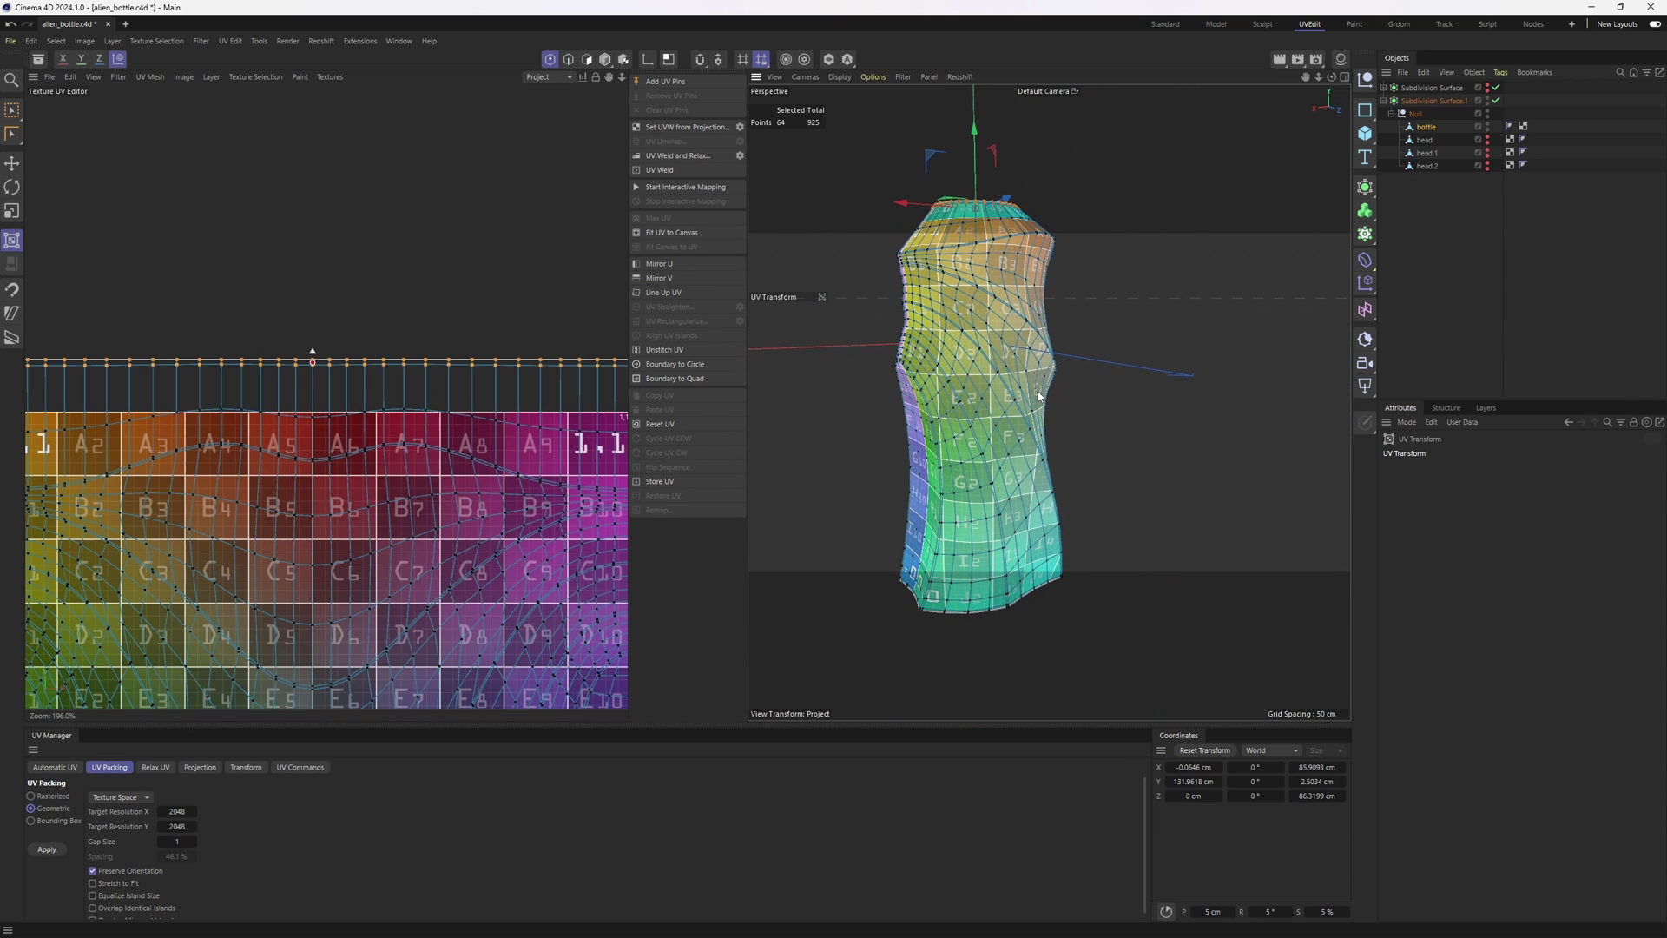
# Step: Switch back to polygons and expand the selection from the shoulder to the bottle's entire outer UV island
pyautogui.press('Return')
pyautogui.press('Return')
pyautogui.press('e')
pyautogui.keyDown('alt'); pyautogui.moveTo(981, 333); pyautogui.dragTo(1016, 356); pyautogui.keyUp('alt')
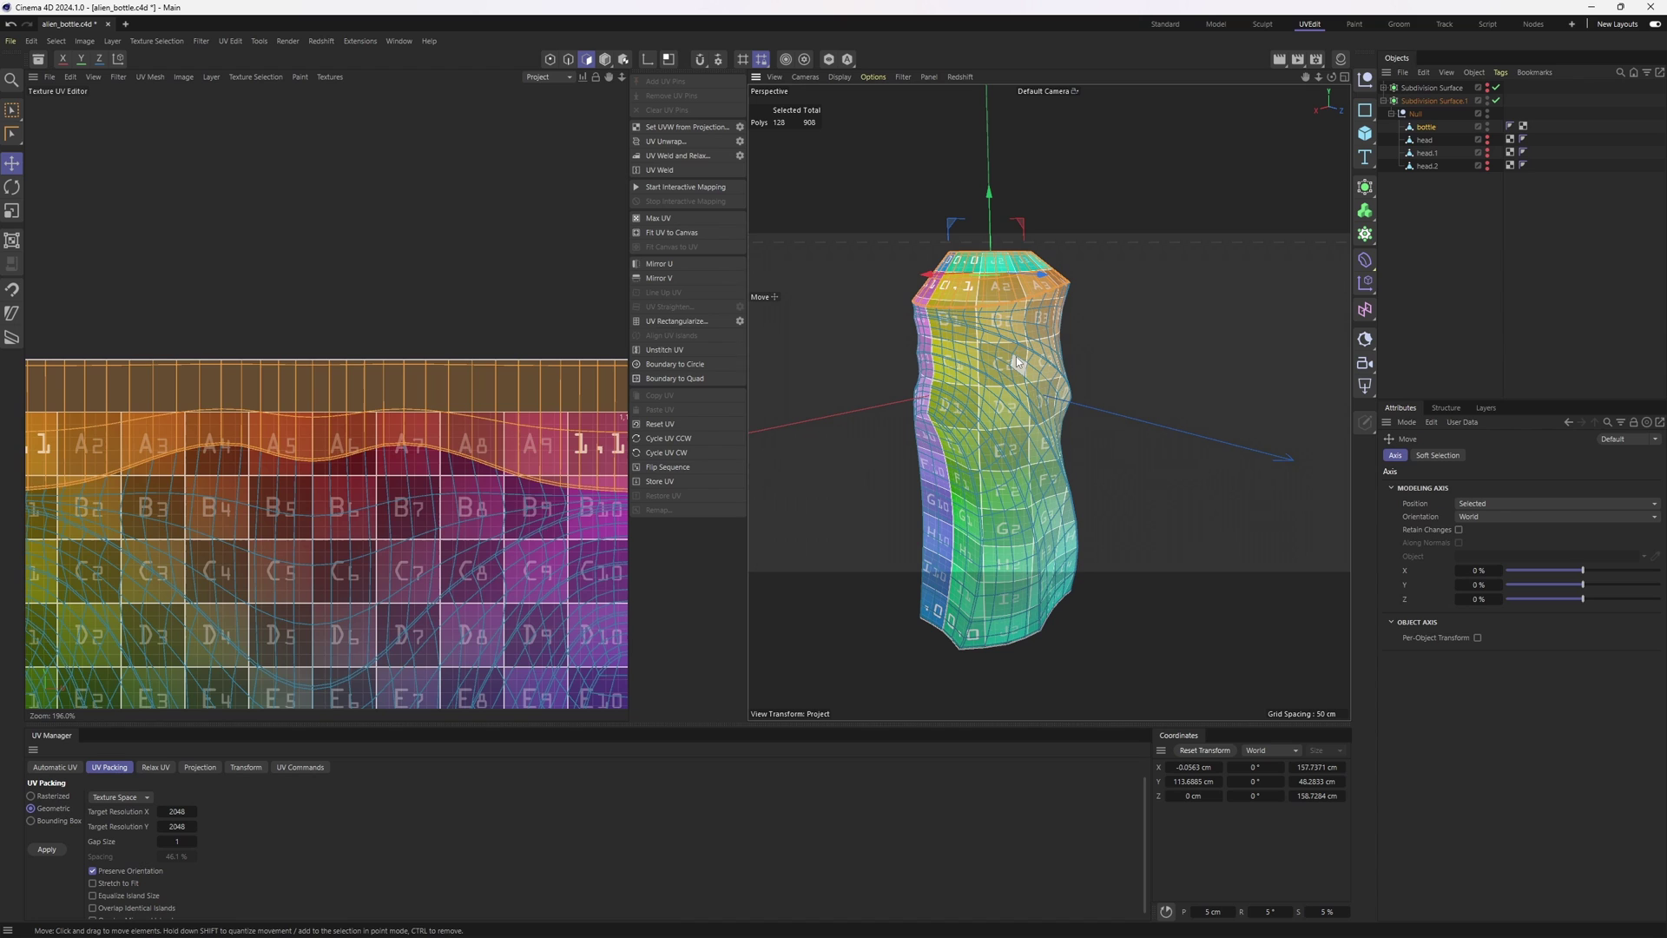
pyautogui.keyDown('alt'); pyautogui.moveTo(380, 381); pyautogui.dragTo(378, 525, button='right'); pyautogui.keyUp('alt')
pyautogui.keyDown('alt'); pyautogui.moveTo(379, 525); pyautogui.dragTo(322, 399, button='middle'); pyautogui.keyUp('alt')
pyautogui.keyDown('alt'); pyautogui.moveTo(981, 408); pyautogui.dragTo(937, 405); pyautogui.keyUp('alt')
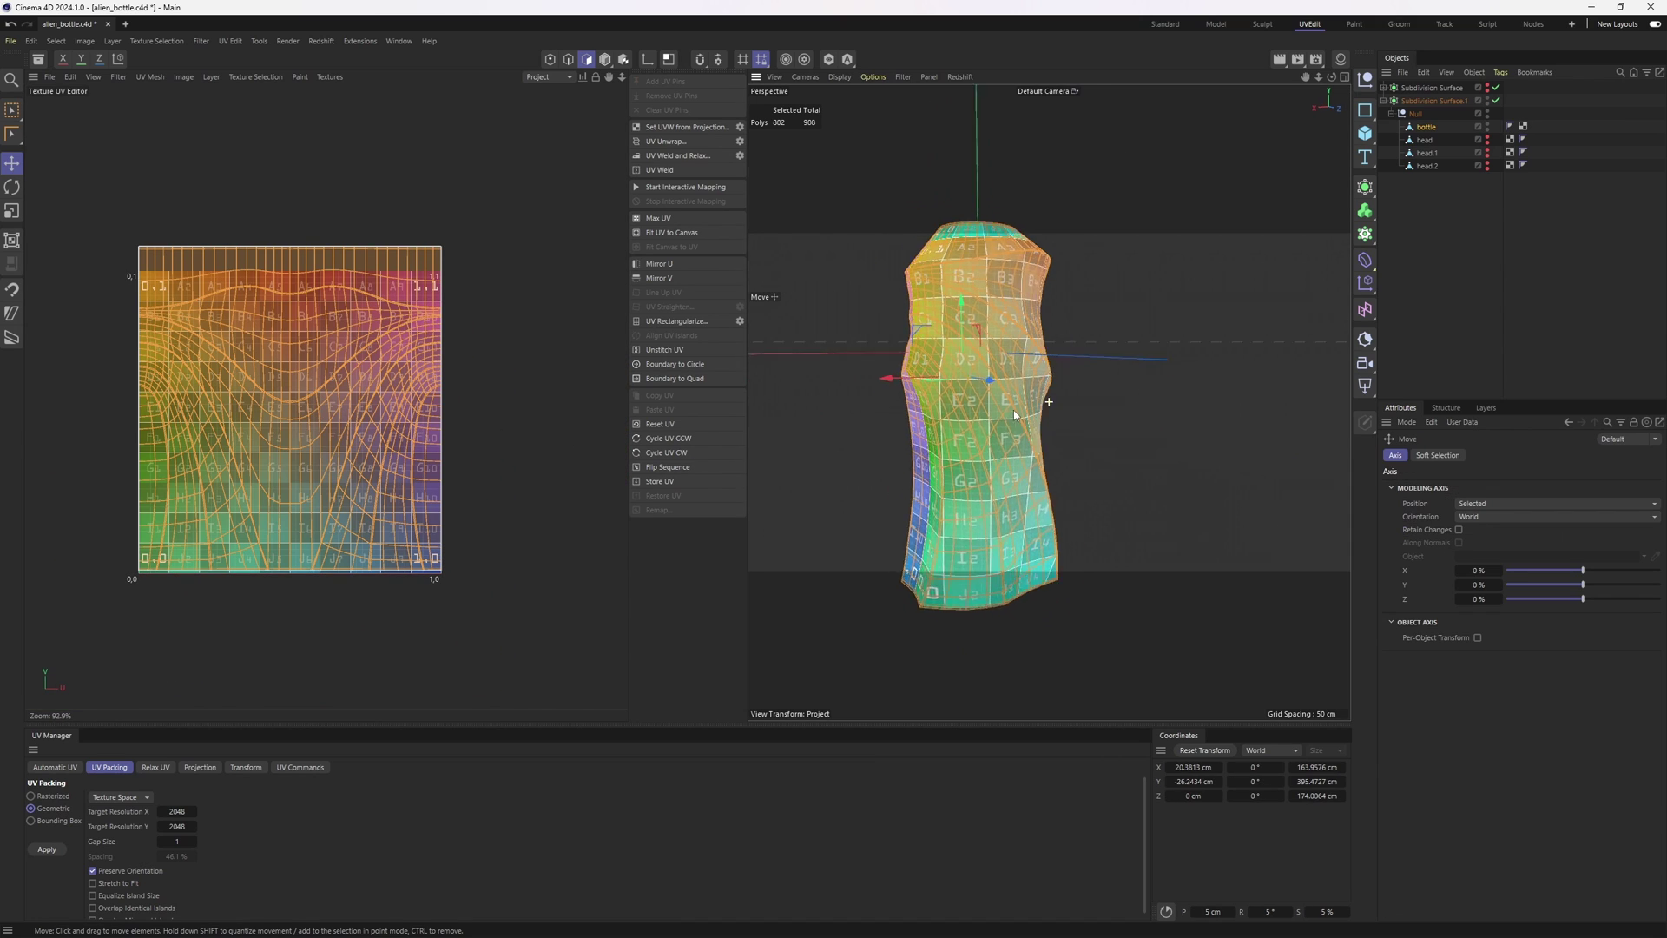
pyautogui.moveTo(938, 404)
pyautogui.keyDown('alt'); pyautogui.mouseDown(button='right')
pyautogui.moveTo(1029, 405)
pyautogui.moveTo(937, 408)
pyautogui.mouseUp(button='right'); pyautogui.keyUp('alt')
pyautogui.keyDown('alt'); pyautogui.moveTo(307, 405); pyautogui.dragTo(312, 369, button='middle'); pyautogui.keyUp('alt')
# Step: Squash the bottle's UV island vertically with UV Transform to about 78% of the canvas height, keeping its lower edge fixed
pyautogui.rightClick(317, 338)
pyautogui.click(265, 306)
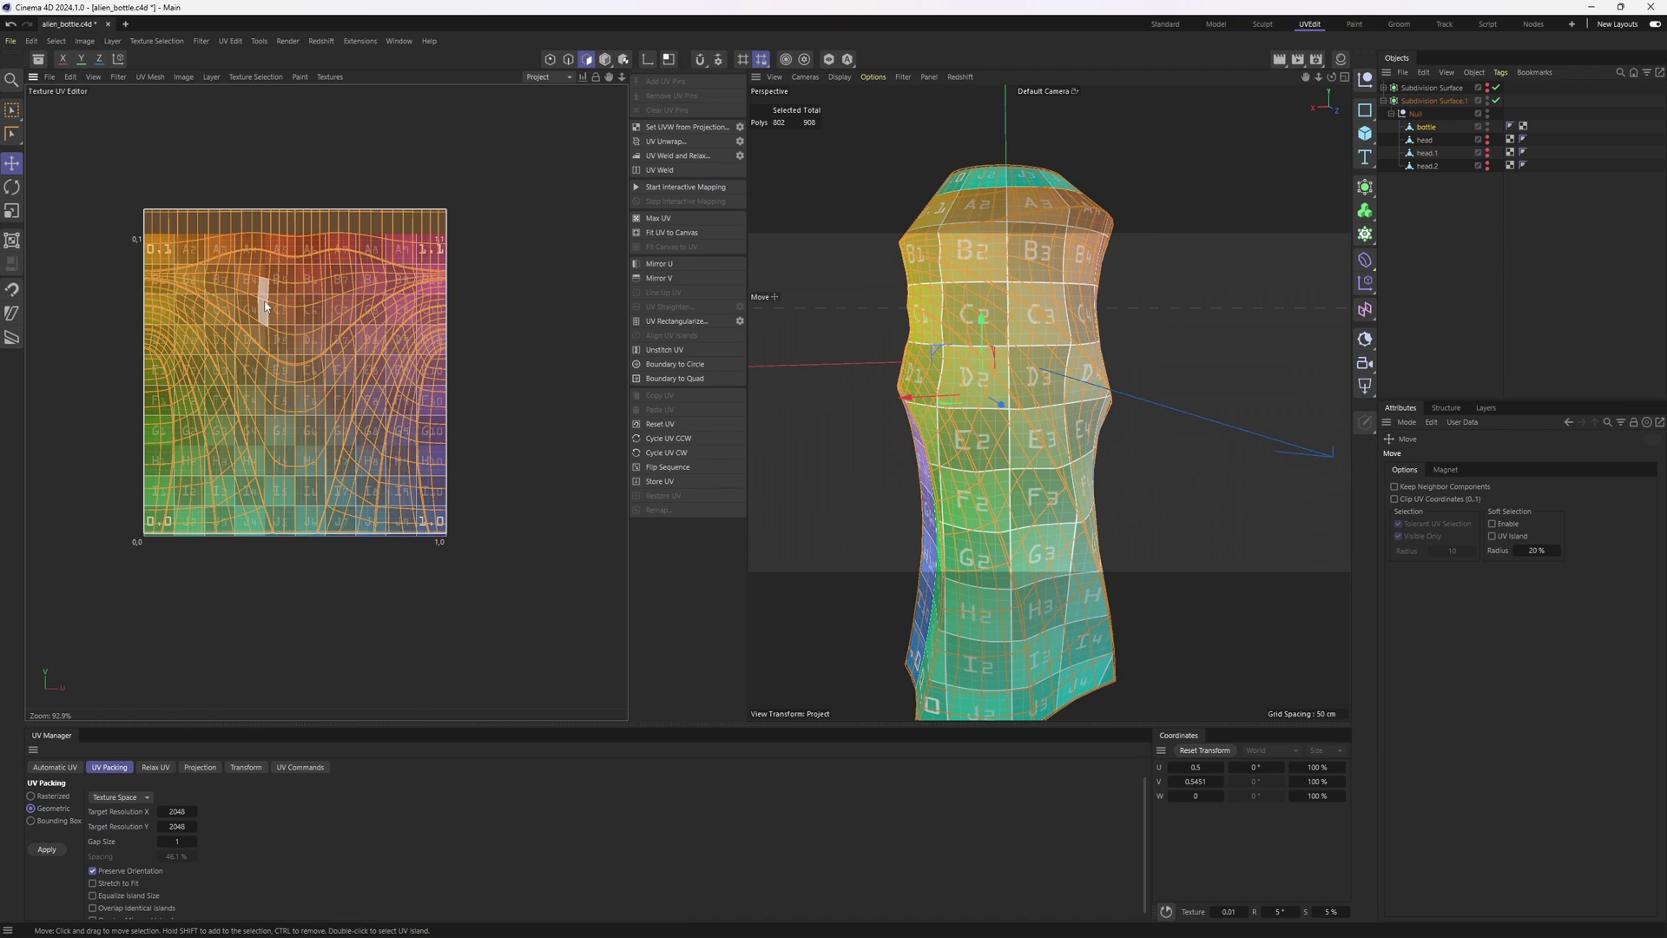
pyautogui.rightClick(265, 305)
pyautogui.click(309, 339)
pyautogui.scroll(1, 314, 330)
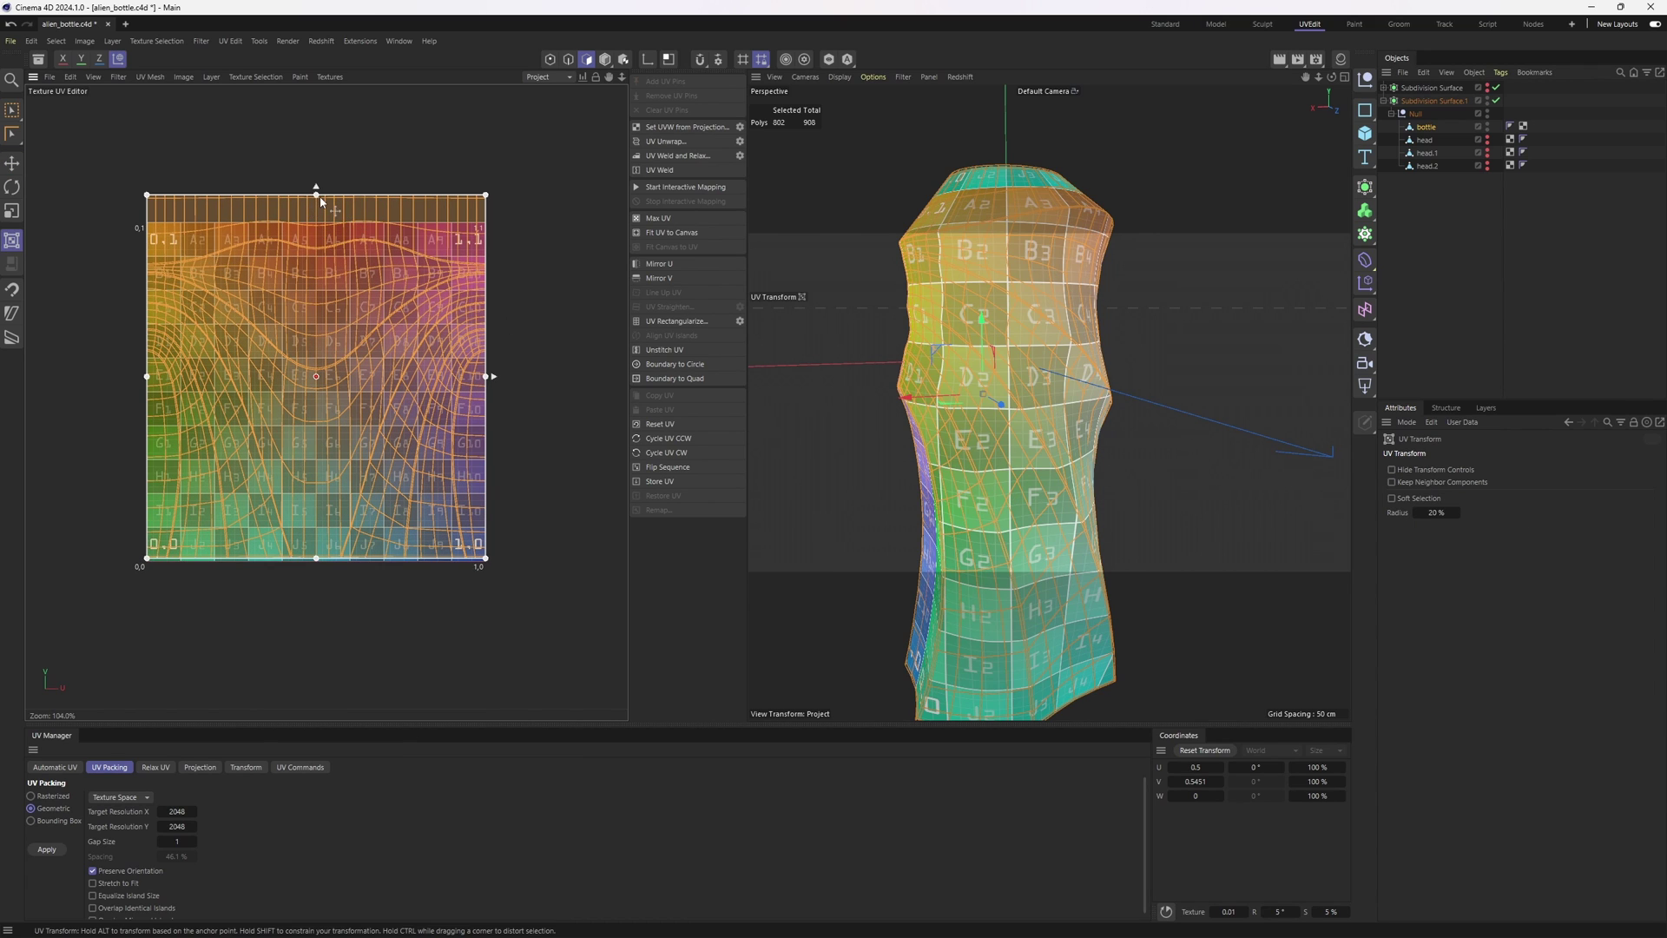
pyautogui.moveTo(316, 194); pyautogui.dragTo(316, 295)
pyautogui.scroll(-4, 924, 416)
pyautogui.keyDown('alt'); pyautogui.moveTo(923, 417); pyautogui.dragTo(1082, 419); pyautogui.keyUp('alt')
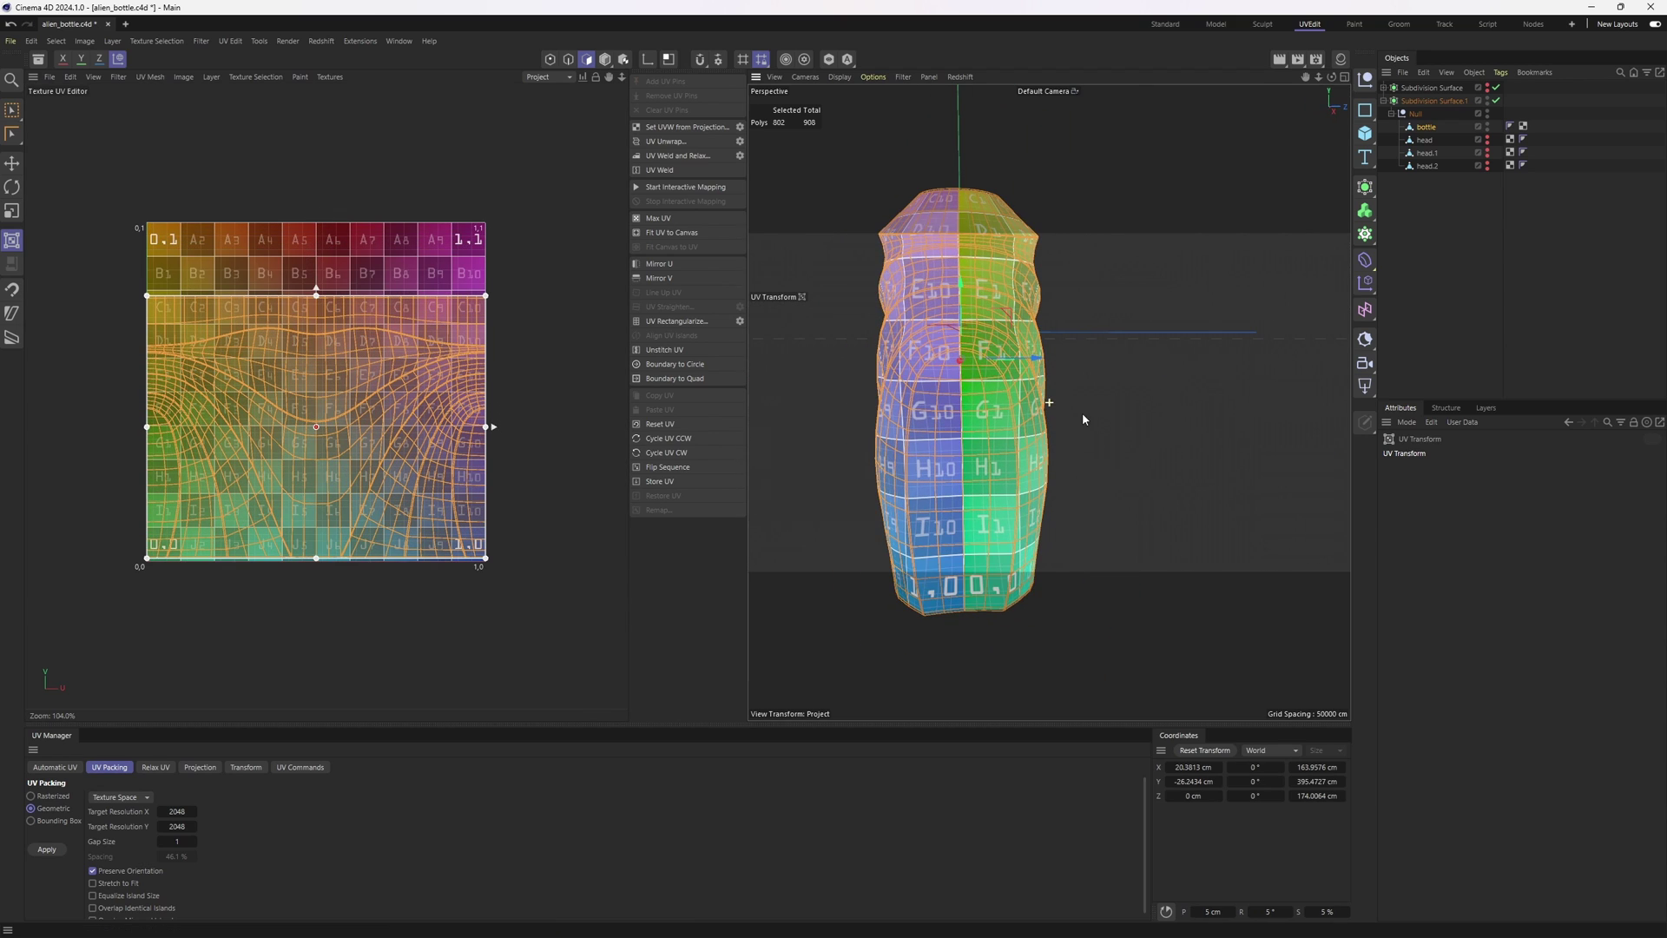
# Step: Lower the UV island's upper edge slightly more, to about 75% of the canvas height, and return to the Move tool
pyautogui.click(316, 295)
pyautogui.moveTo(318, 299); pyautogui.dragTo(320, 310)
pyautogui.keyDown('alt'); pyautogui.moveTo(435, 398); pyautogui.dragTo(401, 415, button='middle'); pyautogui.keyUp('alt')
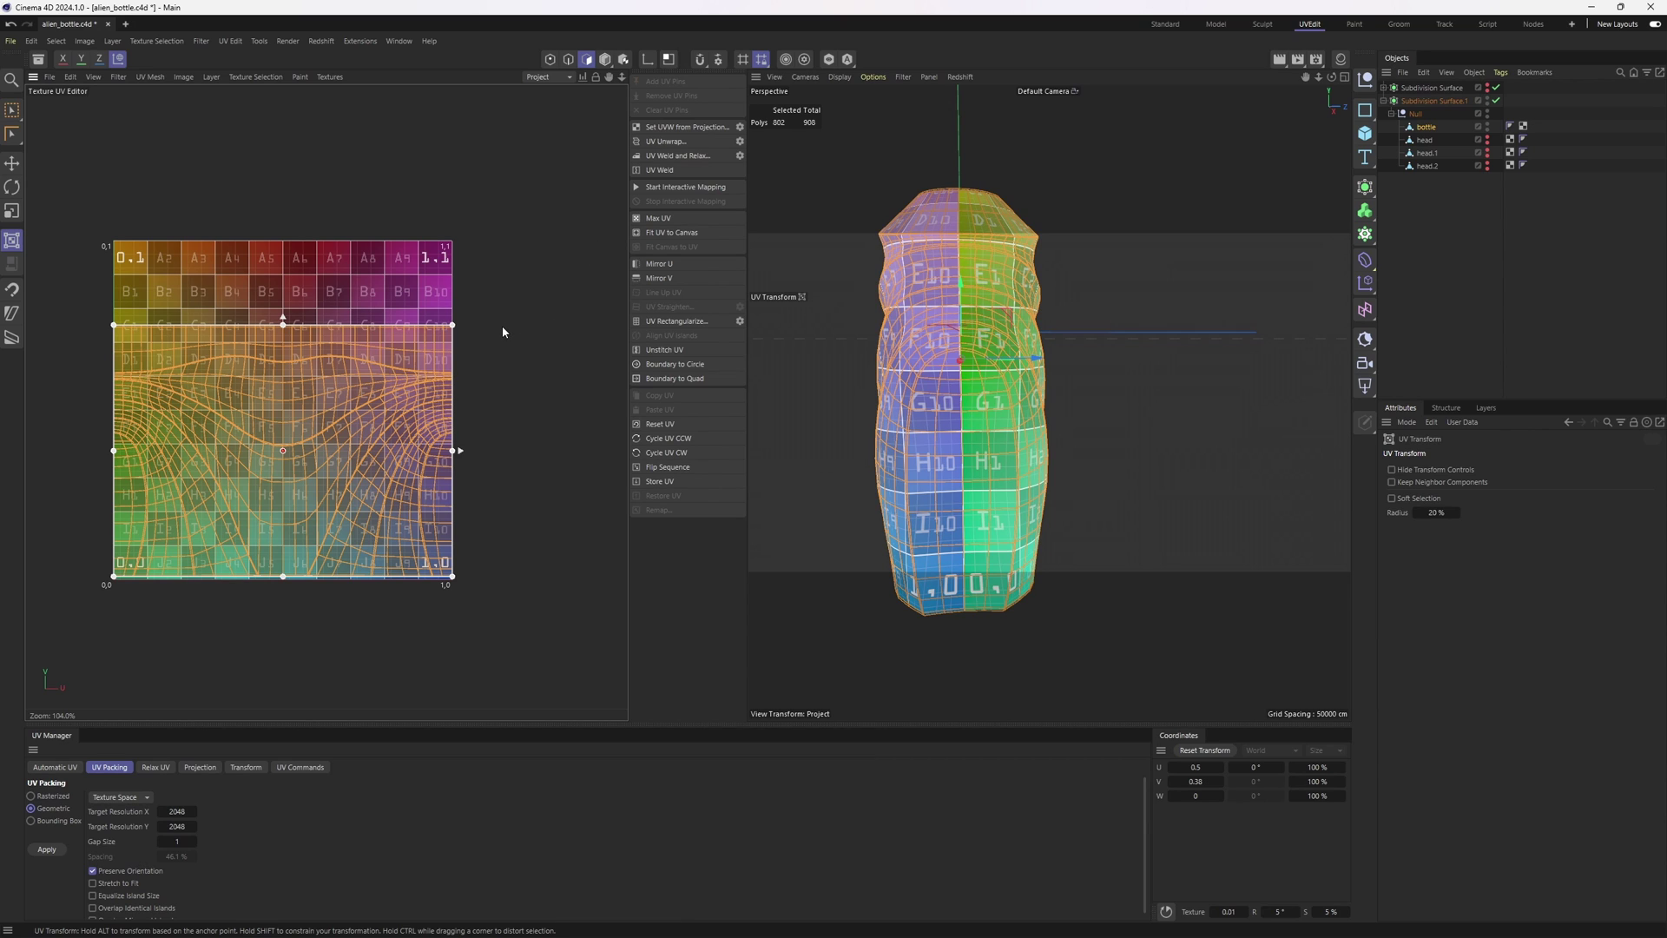
pyautogui.press('e')
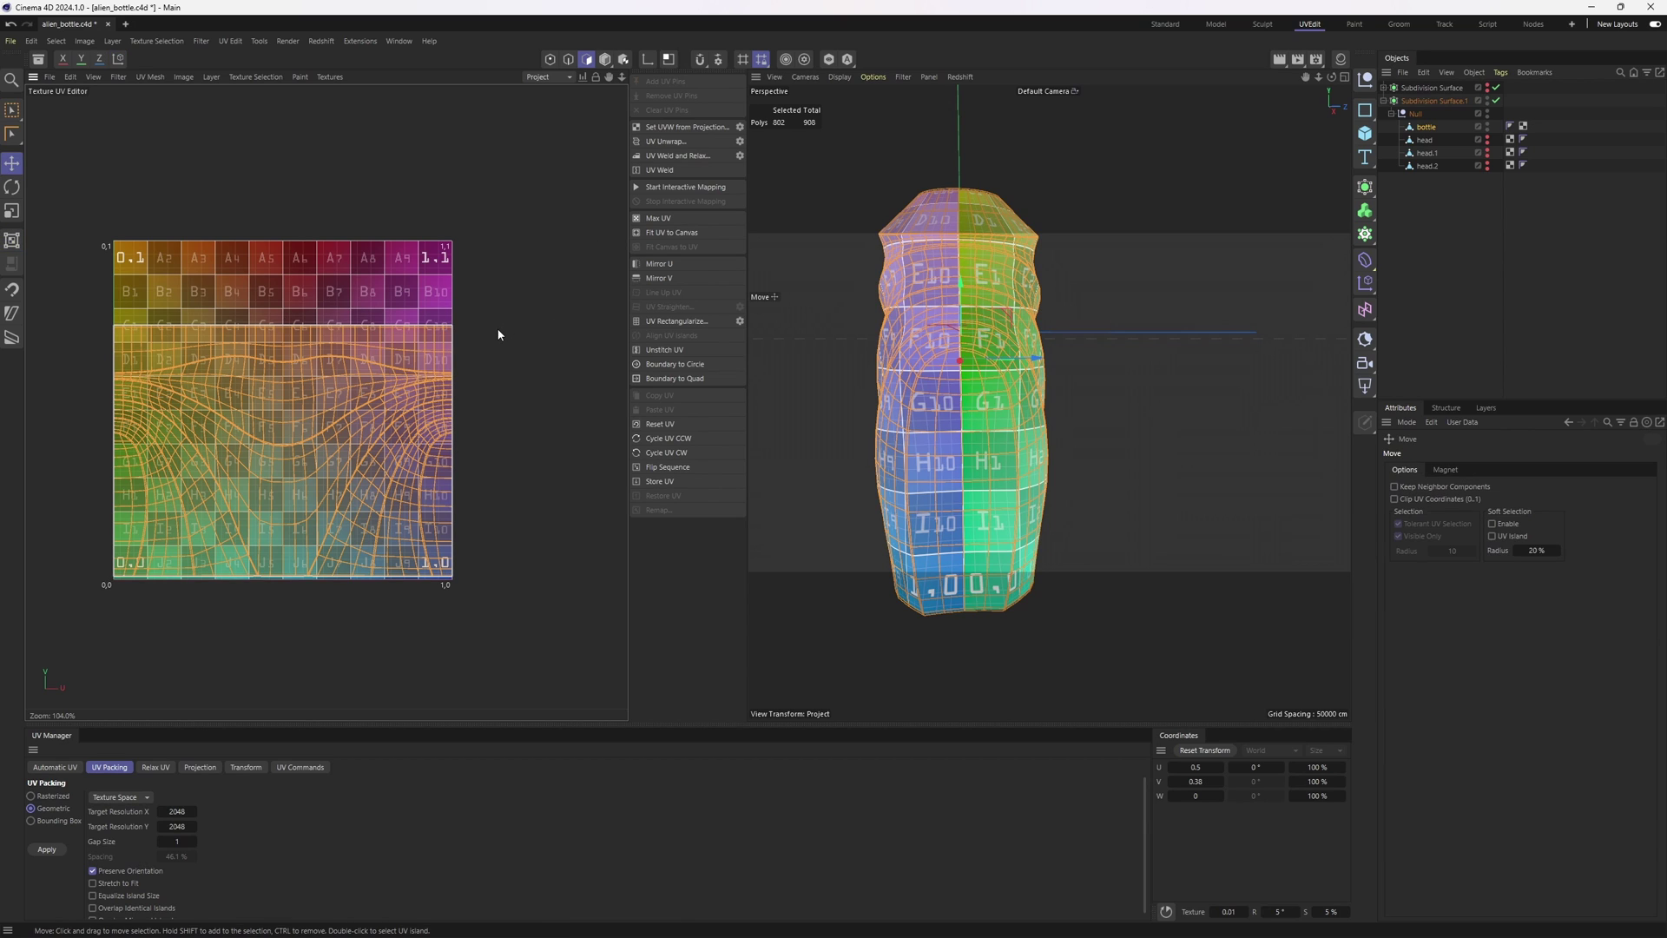
pyautogui.scroll(-3, 498, 334)
pyautogui.scroll(1, 512, 309)
pyautogui.keyDown('alt'); pyautogui.moveTo(498, 334); pyautogui.dragTo(520, 367, button='middle'); pyautogui.keyUp('alt')
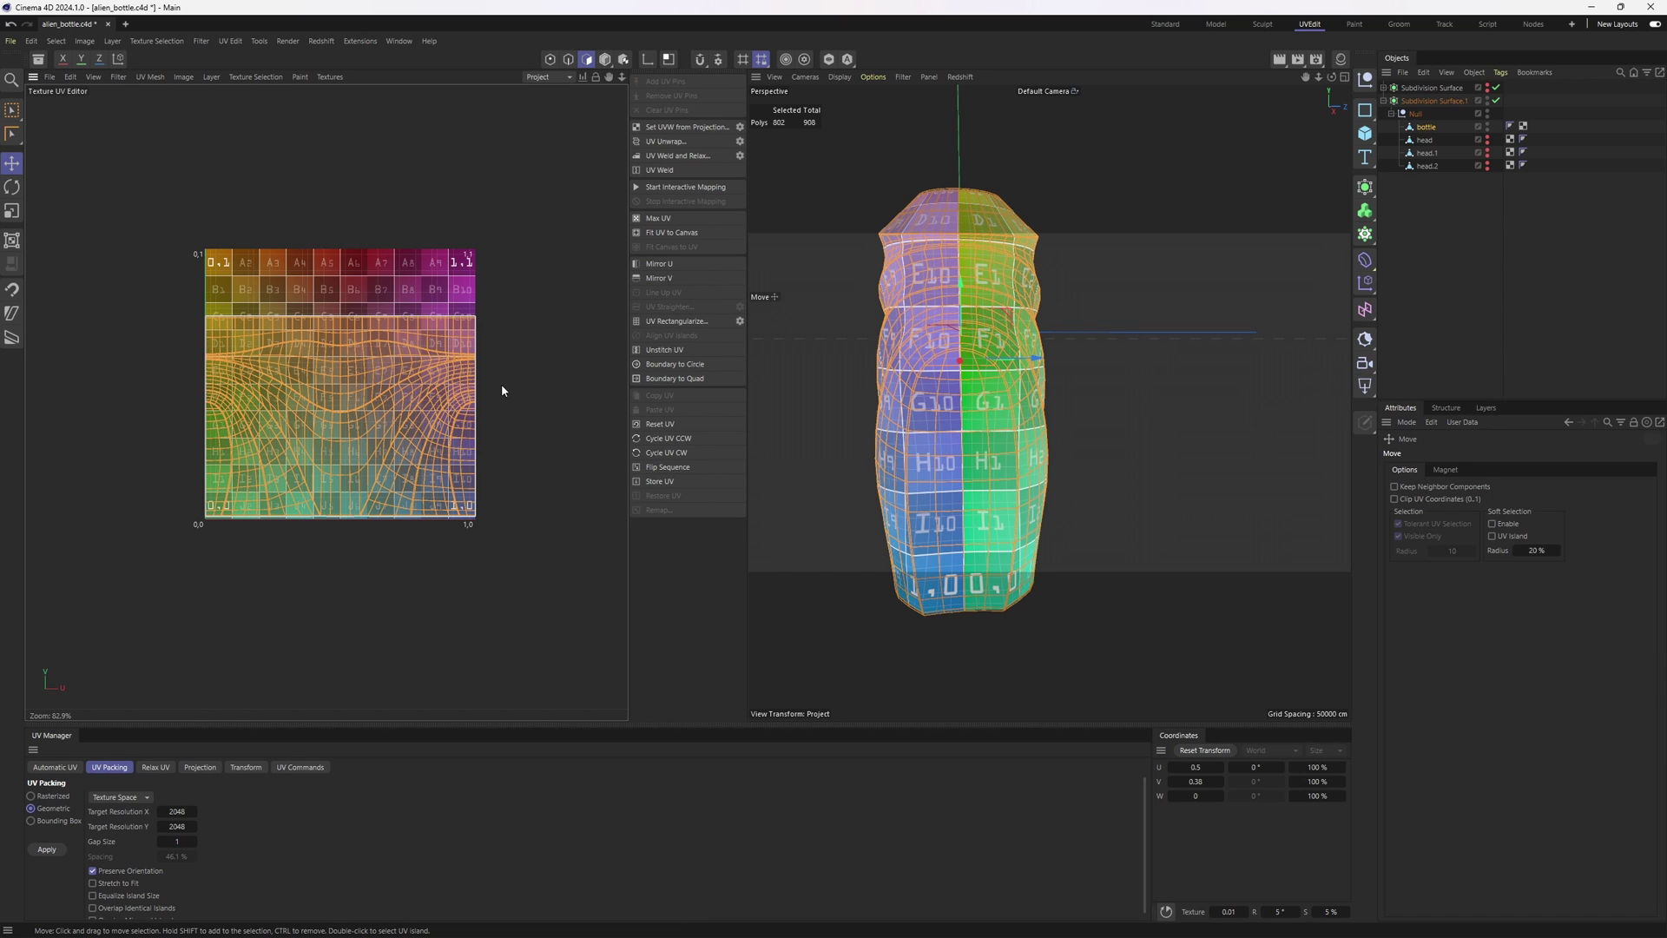
# Step: Switch to the Standard layout and leave polygon mode for model mode on the bottle
pyautogui.click(1167, 28)
pyautogui.keyDown('alt'); pyautogui.moveTo(1094, 193); pyautogui.dragTo(981, 231, button='right'); pyautogui.keyUp('alt')
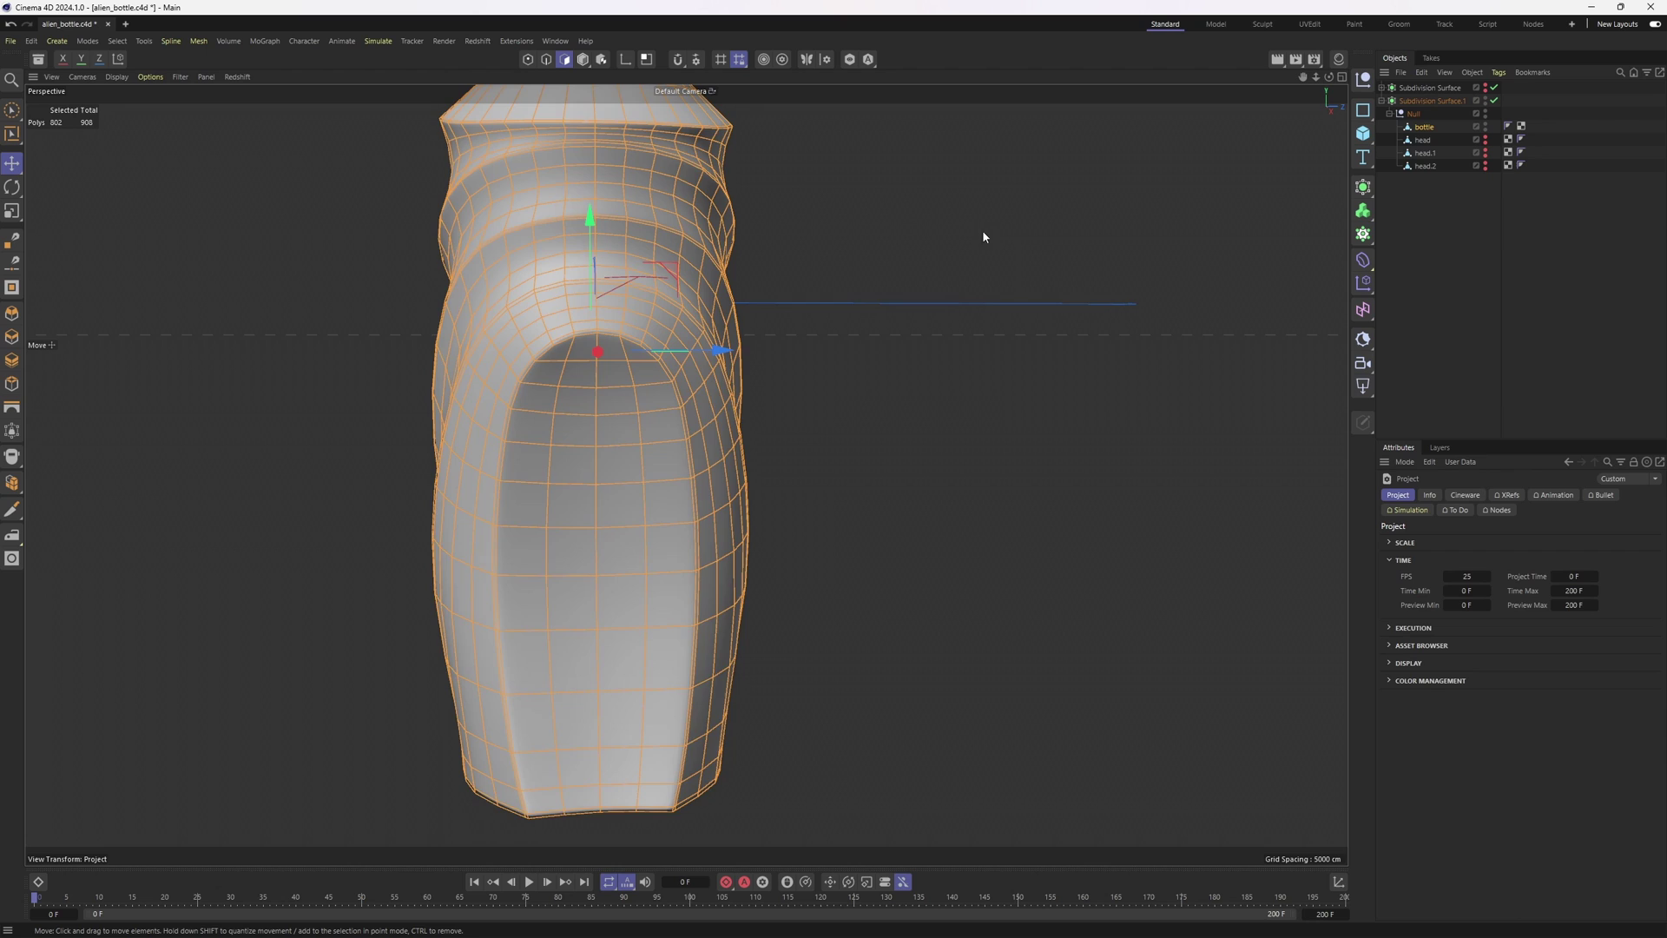
pyautogui.keyDown('alt'); pyautogui.moveTo(781, 286); pyautogui.dragTo(956, 346); pyautogui.keyUp('alt')
pyautogui.keyDown('alt'); pyautogui.moveTo(956, 345); pyautogui.dragTo(855, 345, button='right'); pyautogui.keyUp('alt')
pyautogui.press('Return')
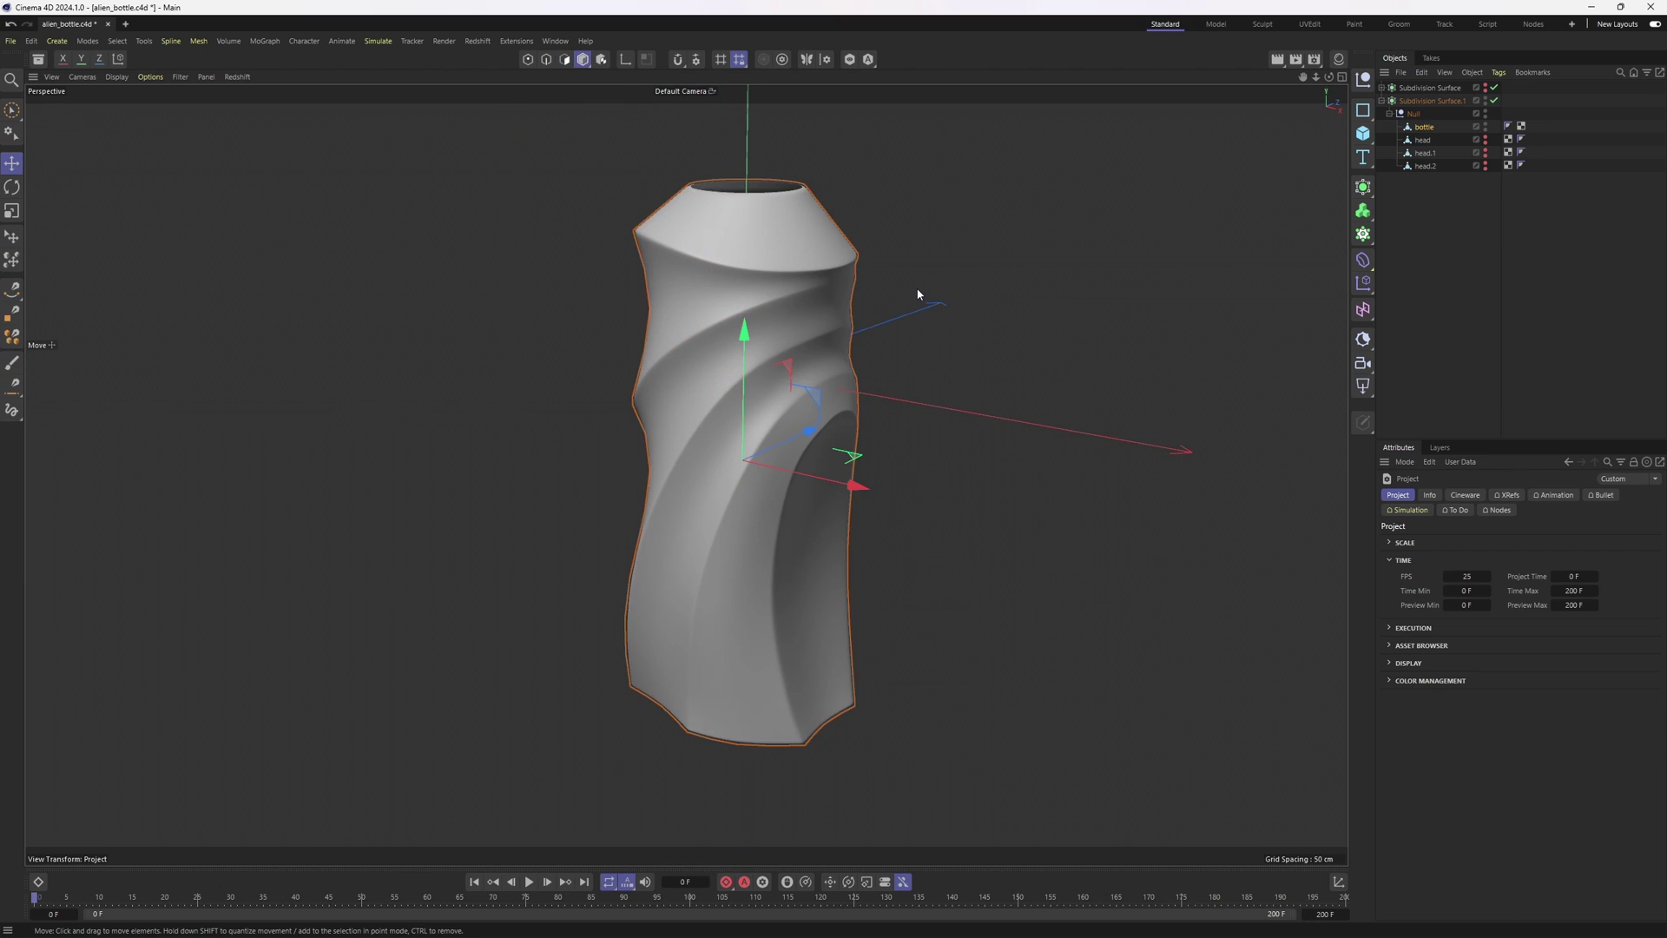
# Step: Create a new material and add a Texture node to its node graph
pyautogui.scroll(-1, 918, 294)
pyautogui.click(1337, 59)
pyautogui.doubleClick(1232, 191)
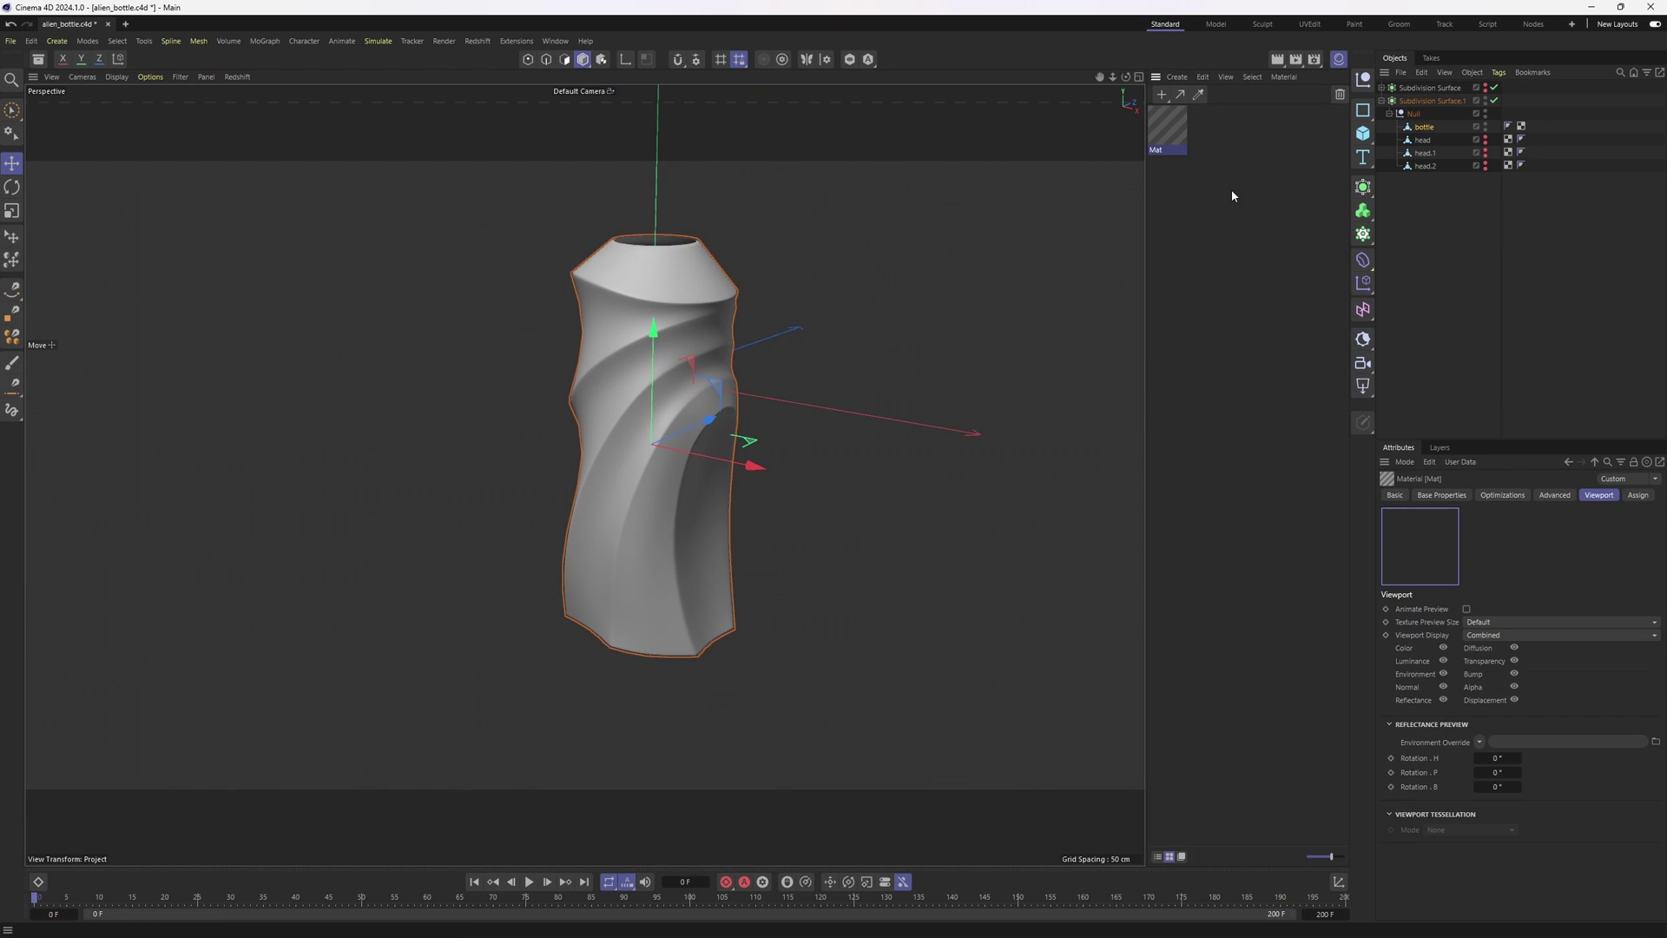
pyautogui.doubleClick(1172, 137)
pyautogui.doubleClick(925, 196)
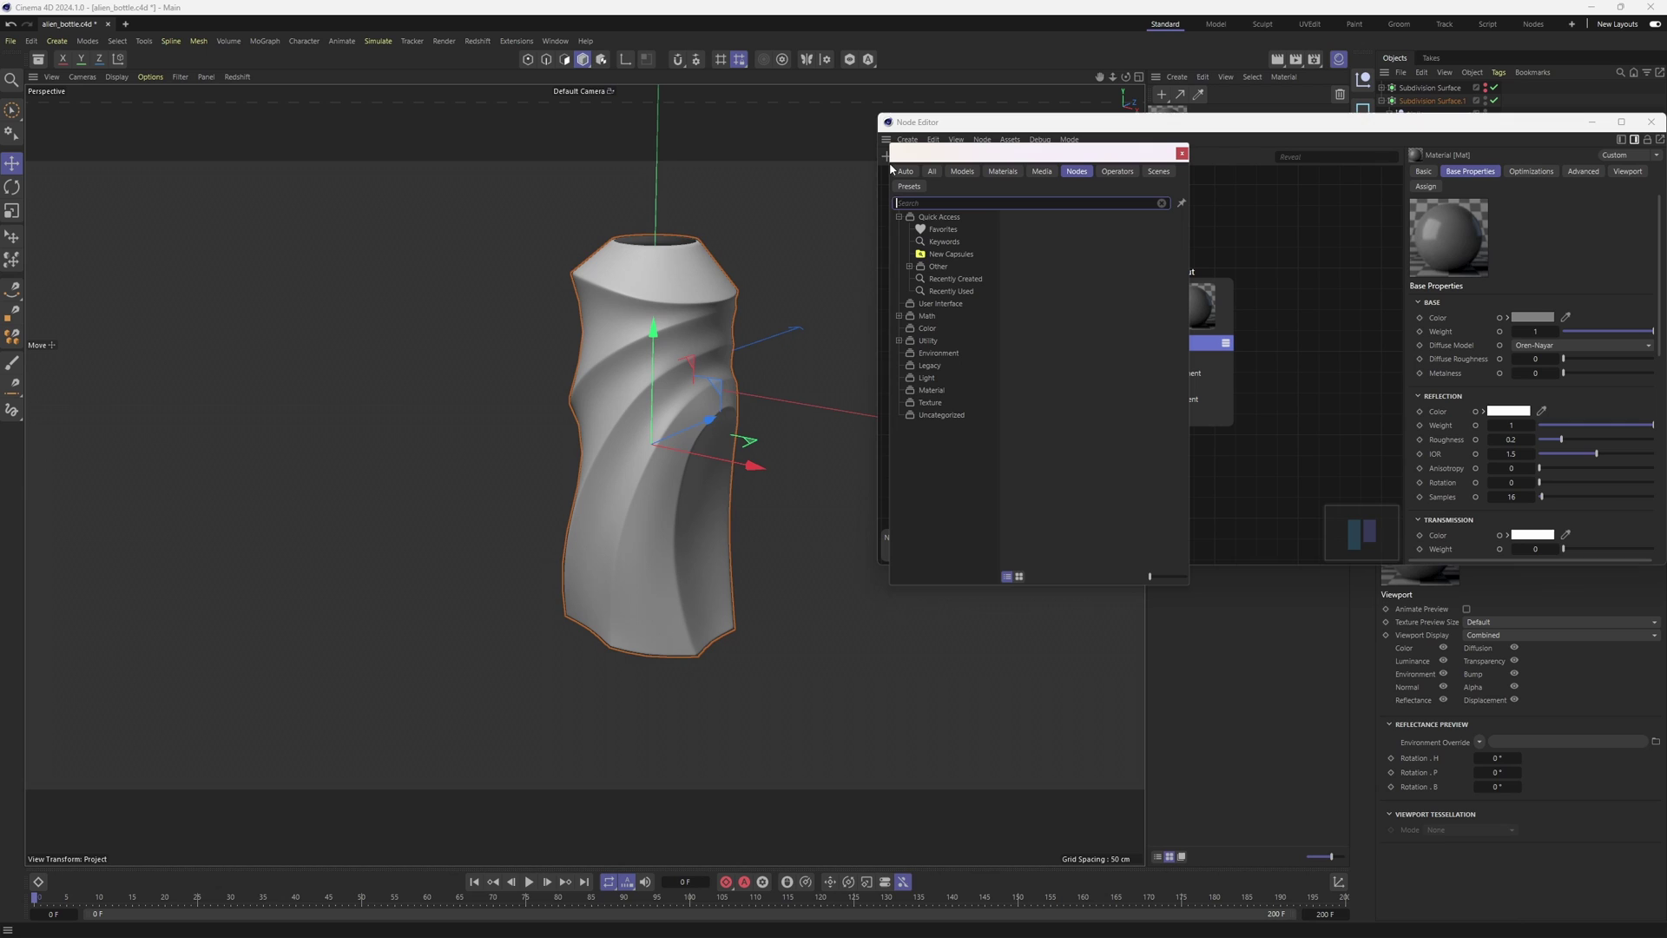
pyautogui.write('texture')
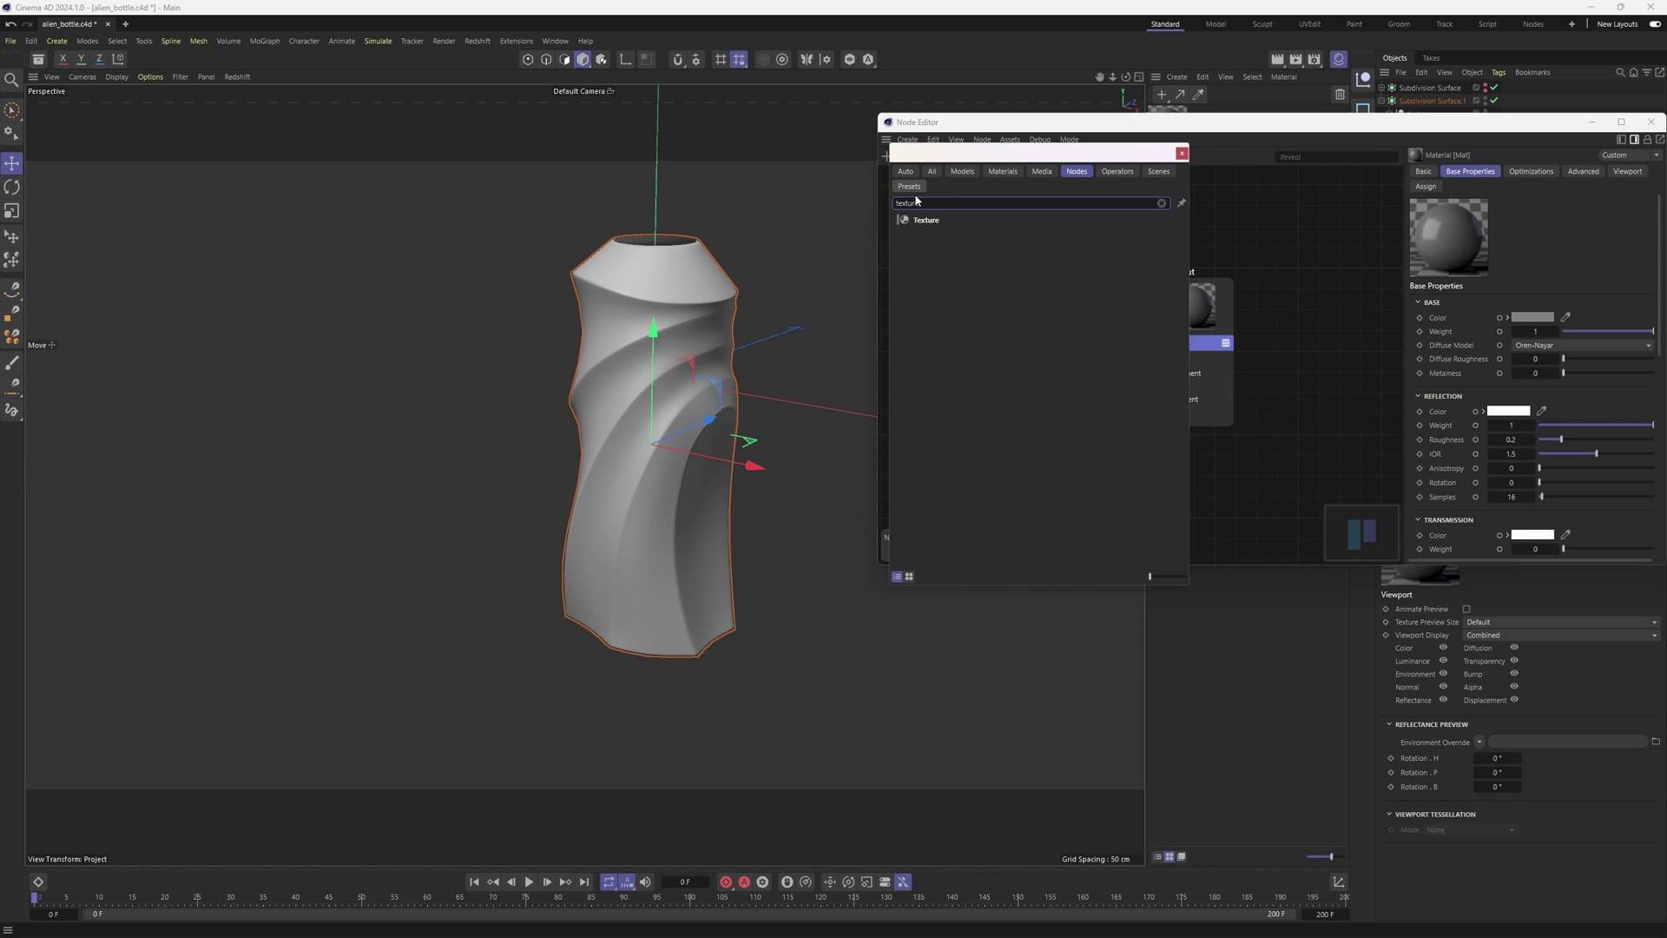
pyautogui.press('Return')
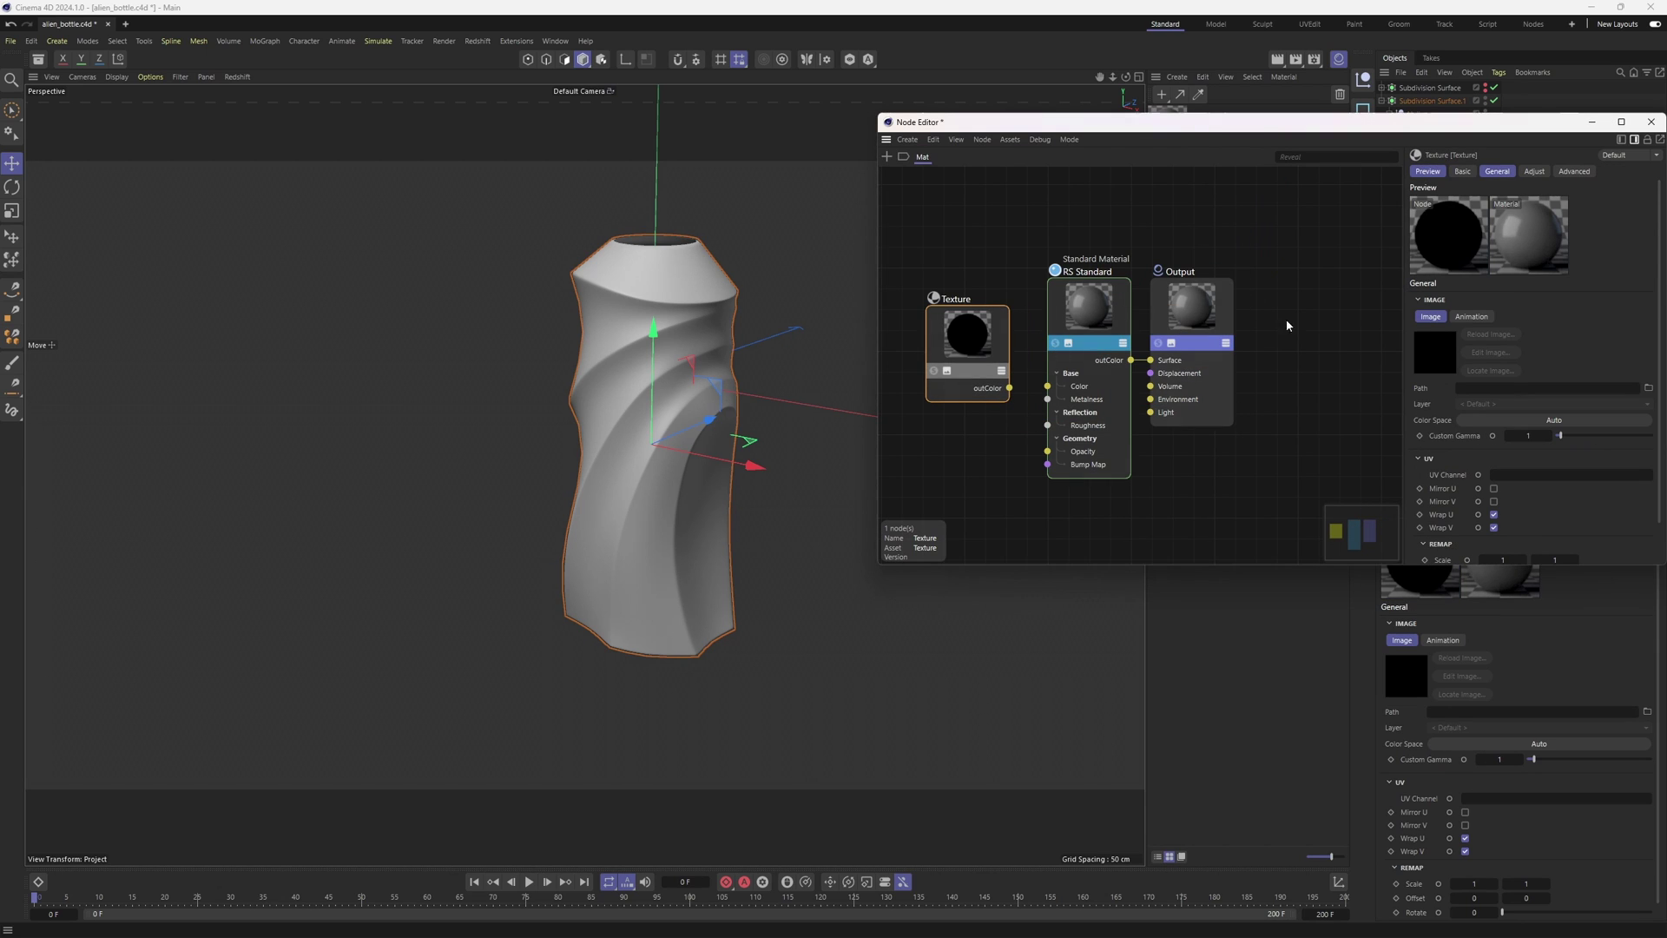
# Step: Load the bottle_artwork image from the ref folder into the Texture node
pyautogui.click(1649, 392)
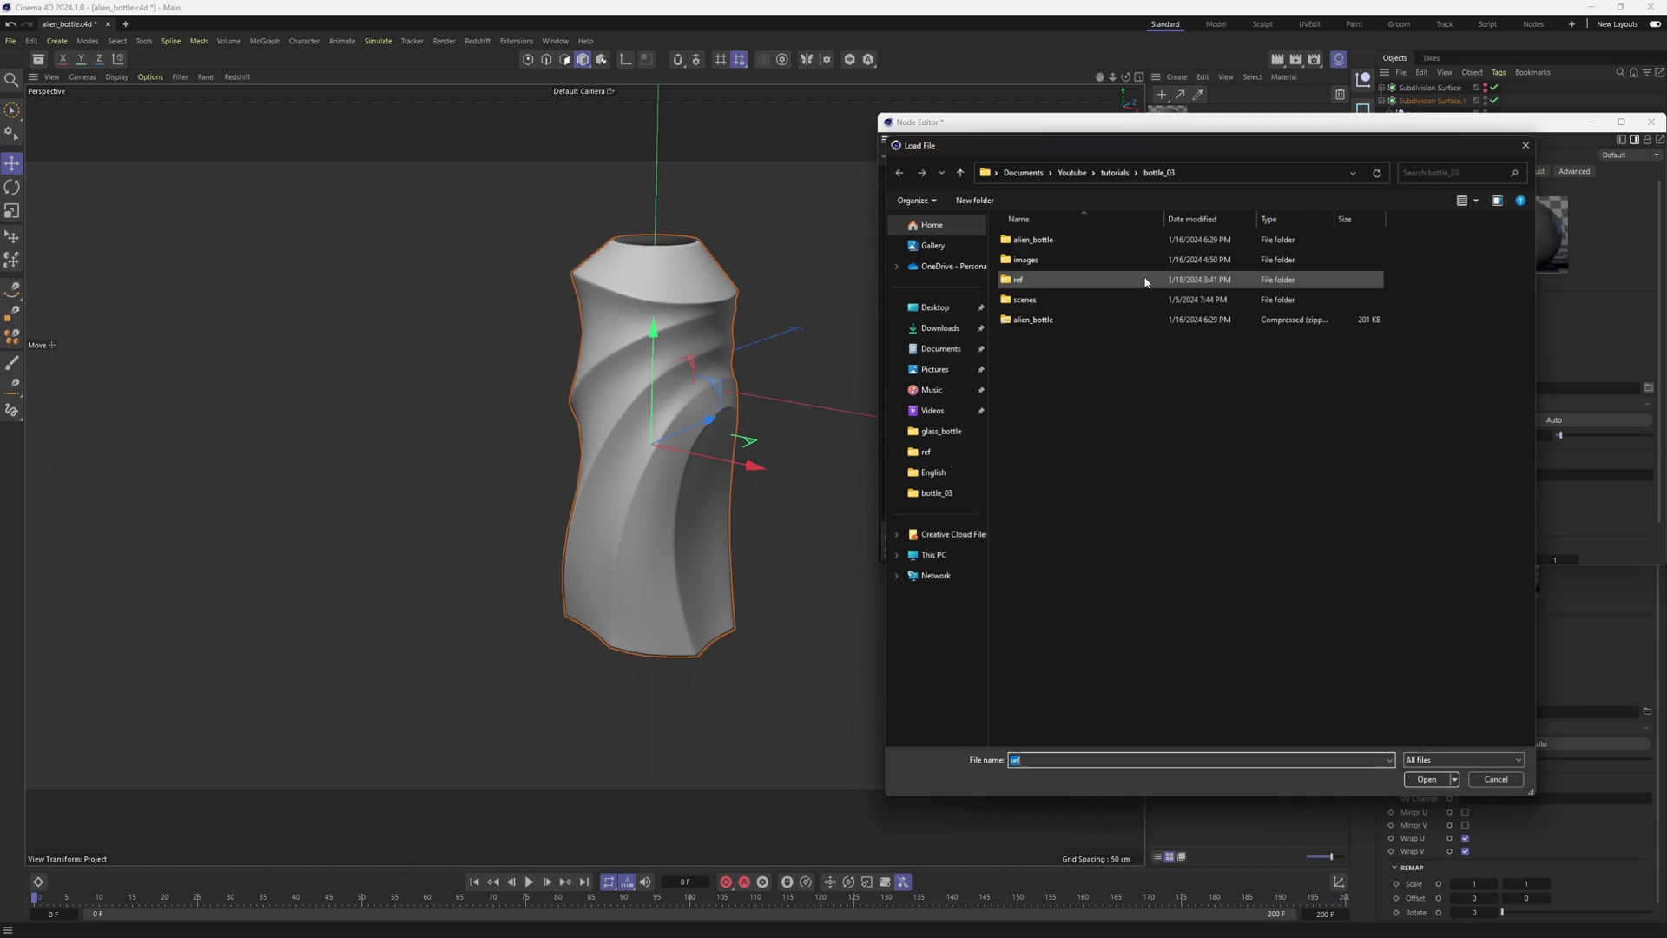
pyautogui.click(1033, 276)
pyautogui.doubleClick(1035, 277)
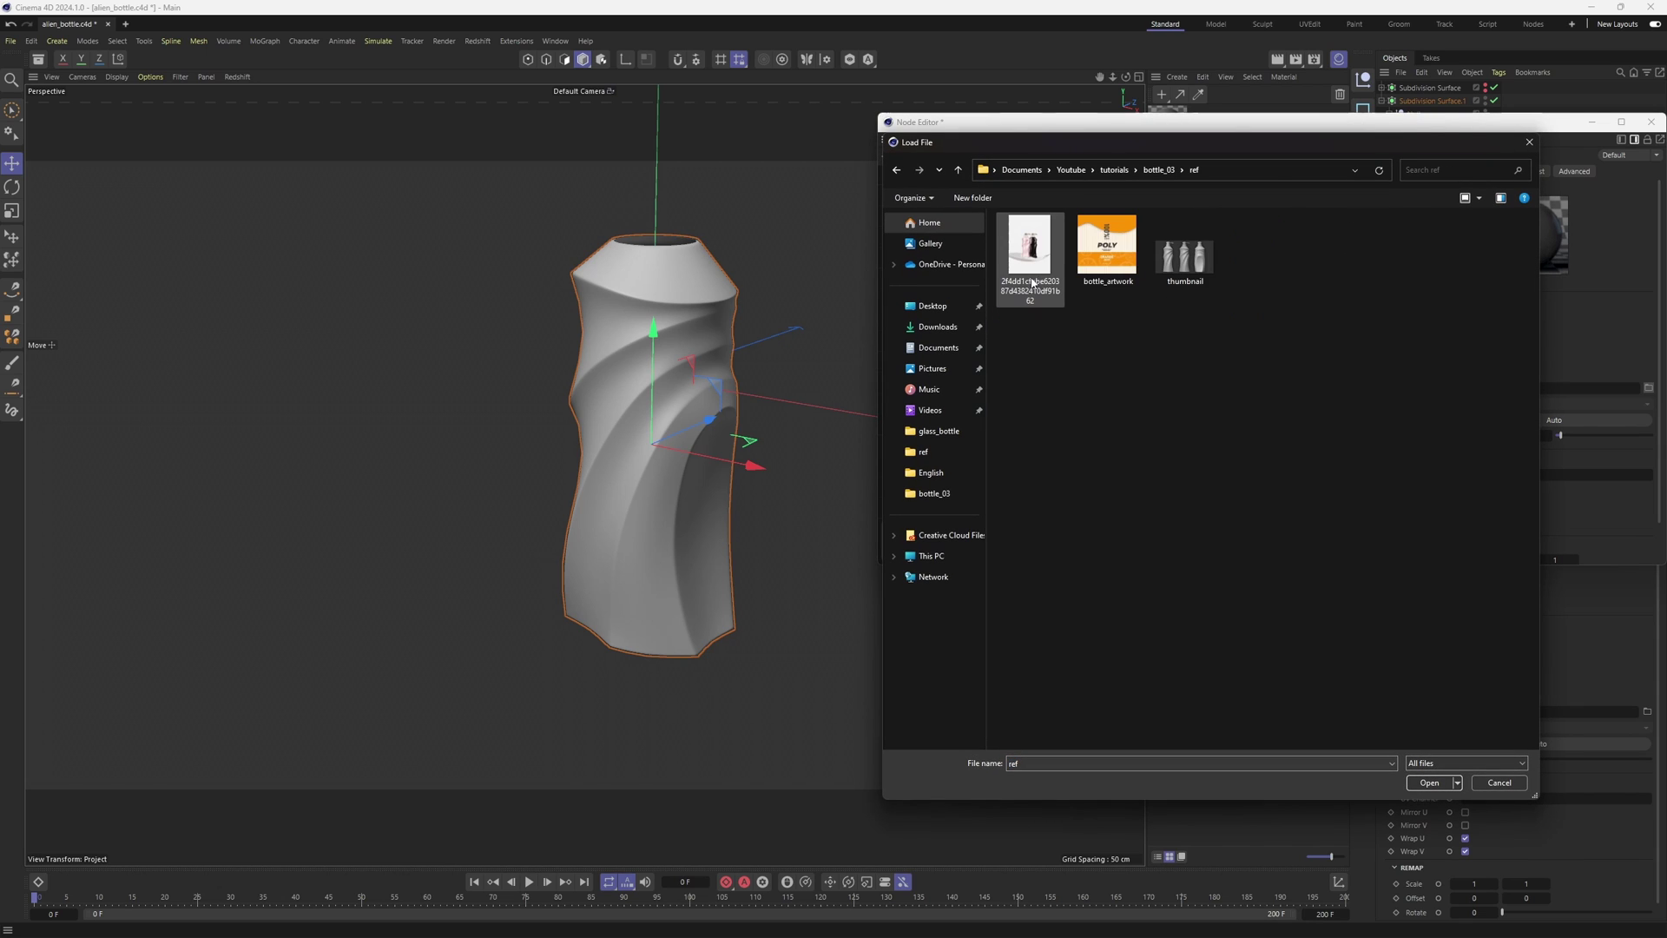
pyautogui.doubleClick(1129, 260)
pyautogui.click(925, 532)
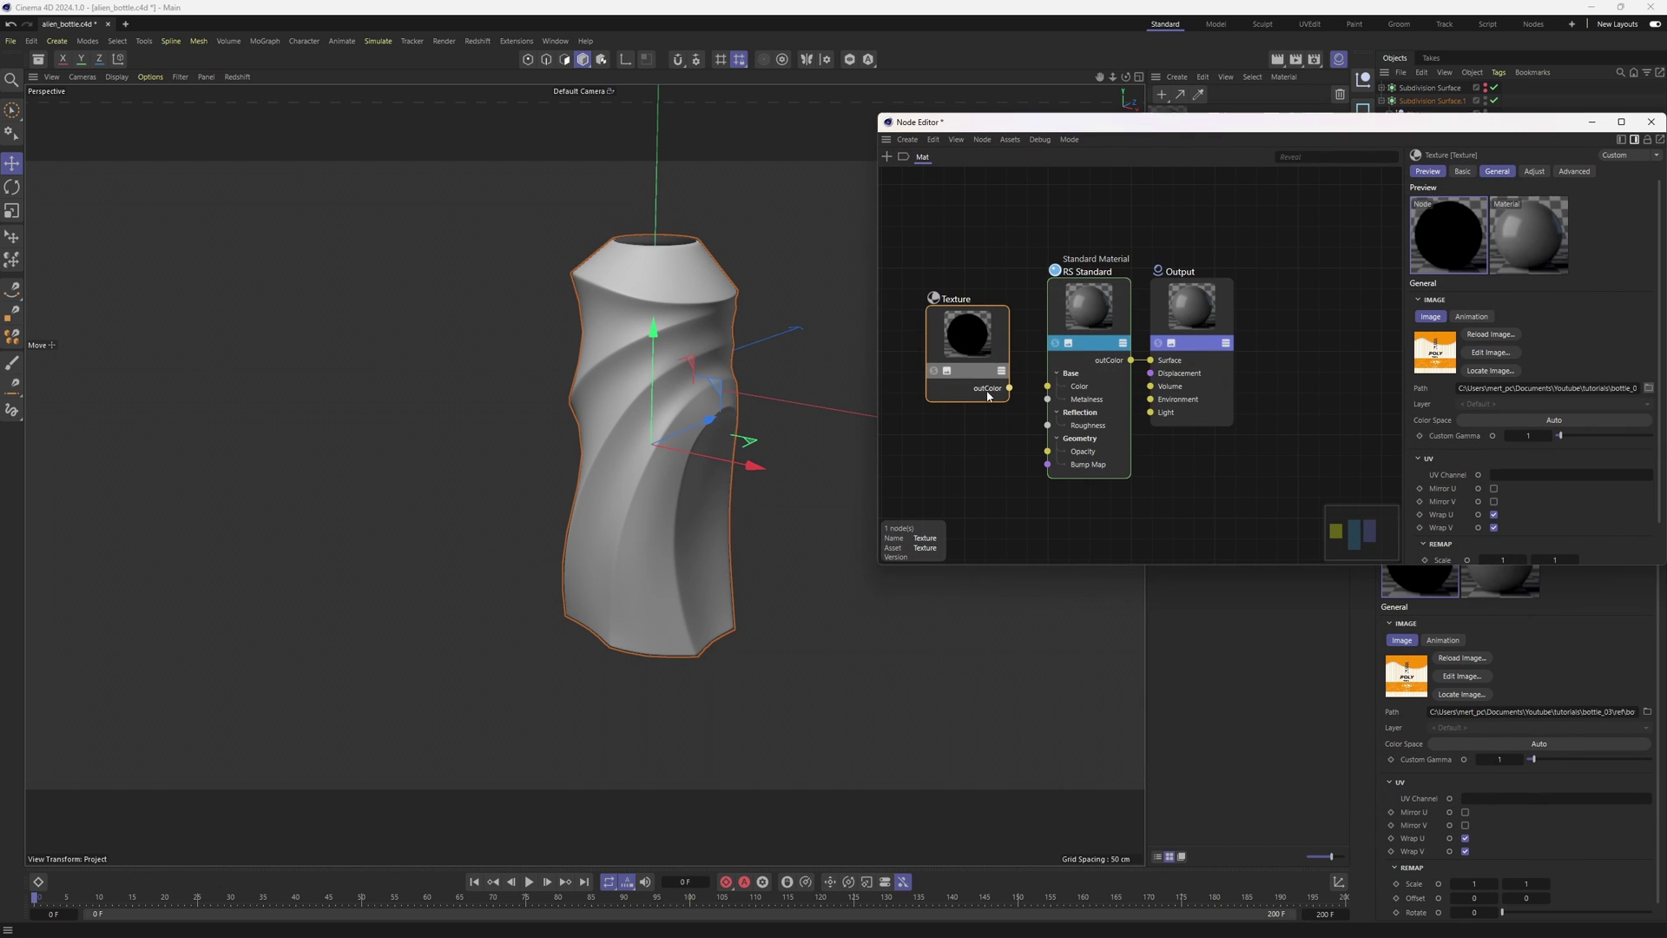
# Step: Connect the texture's outColor to the RS Standard node's Color and assign the material to the bottle object
pyautogui.moveTo(1009, 388); pyautogui.dragTo(1048, 387)
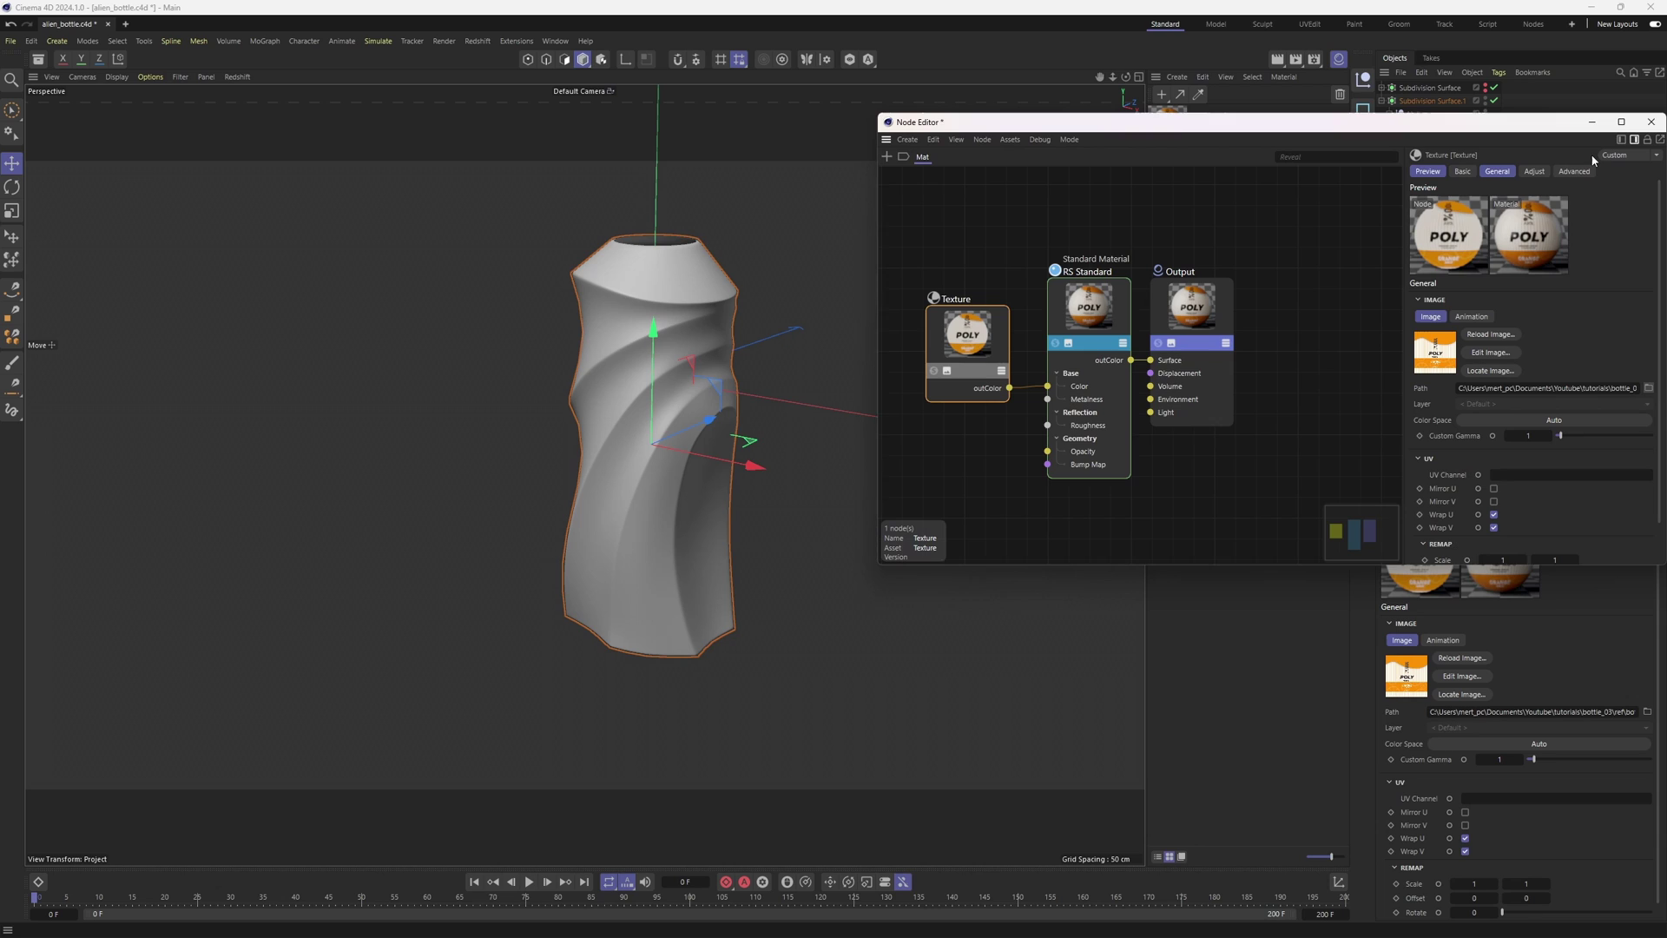
pyautogui.click(1651, 123)
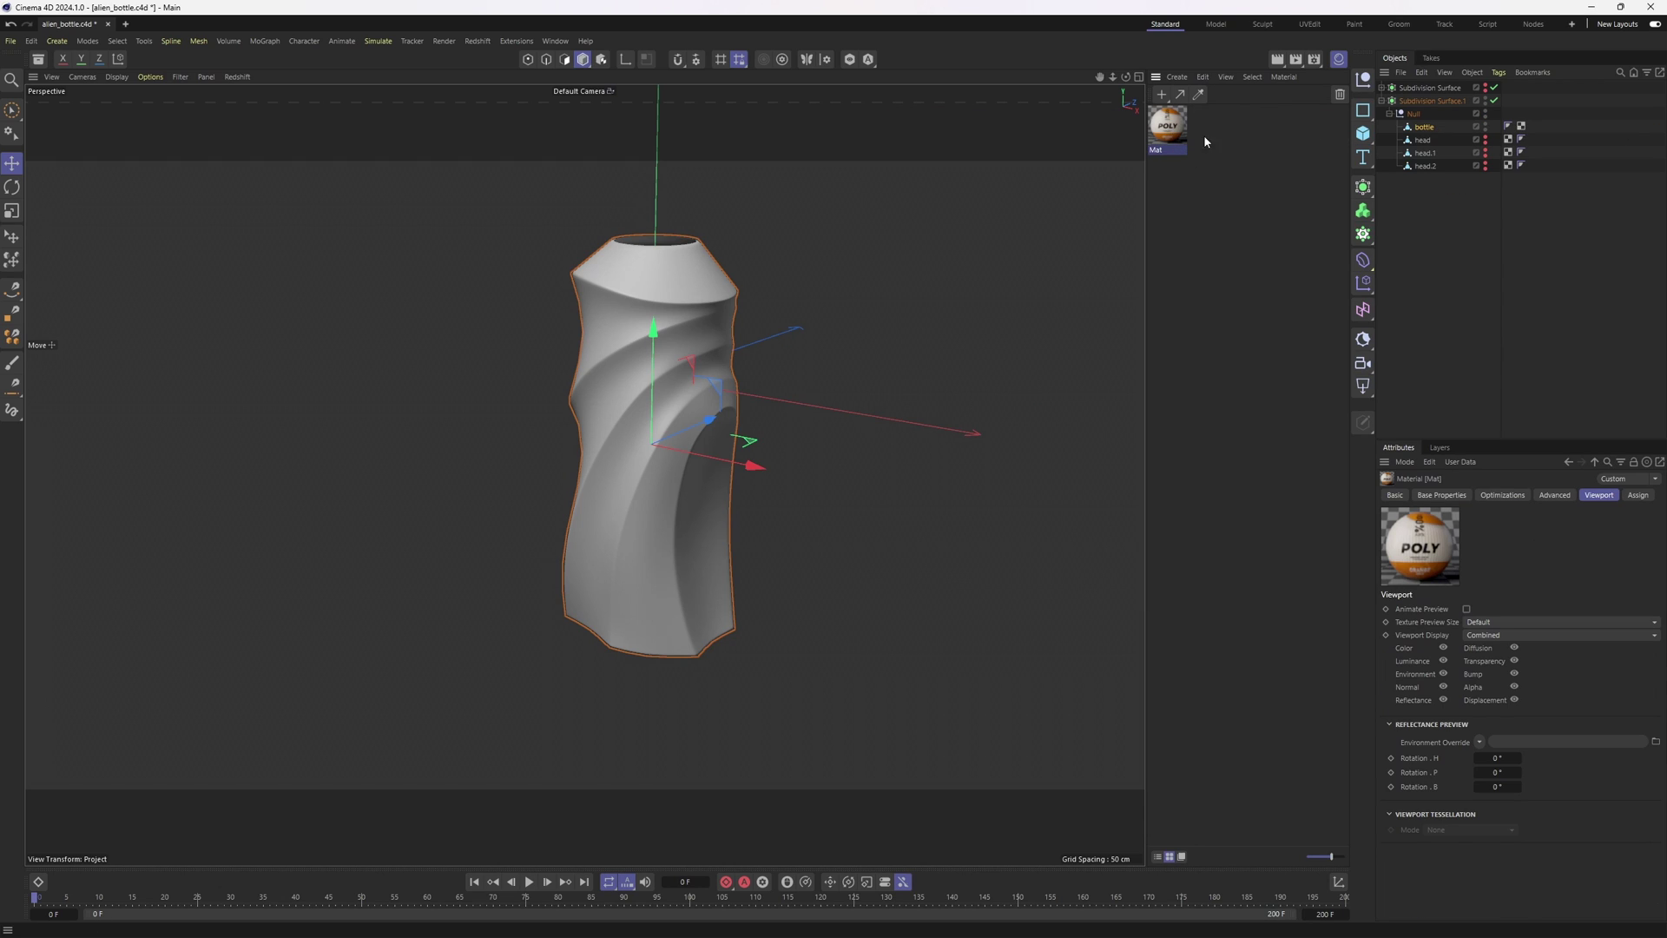
pyautogui.moveTo(1418, 131); pyautogui.dragTo(1421, 128)
pyautogui.click(1339, 59)
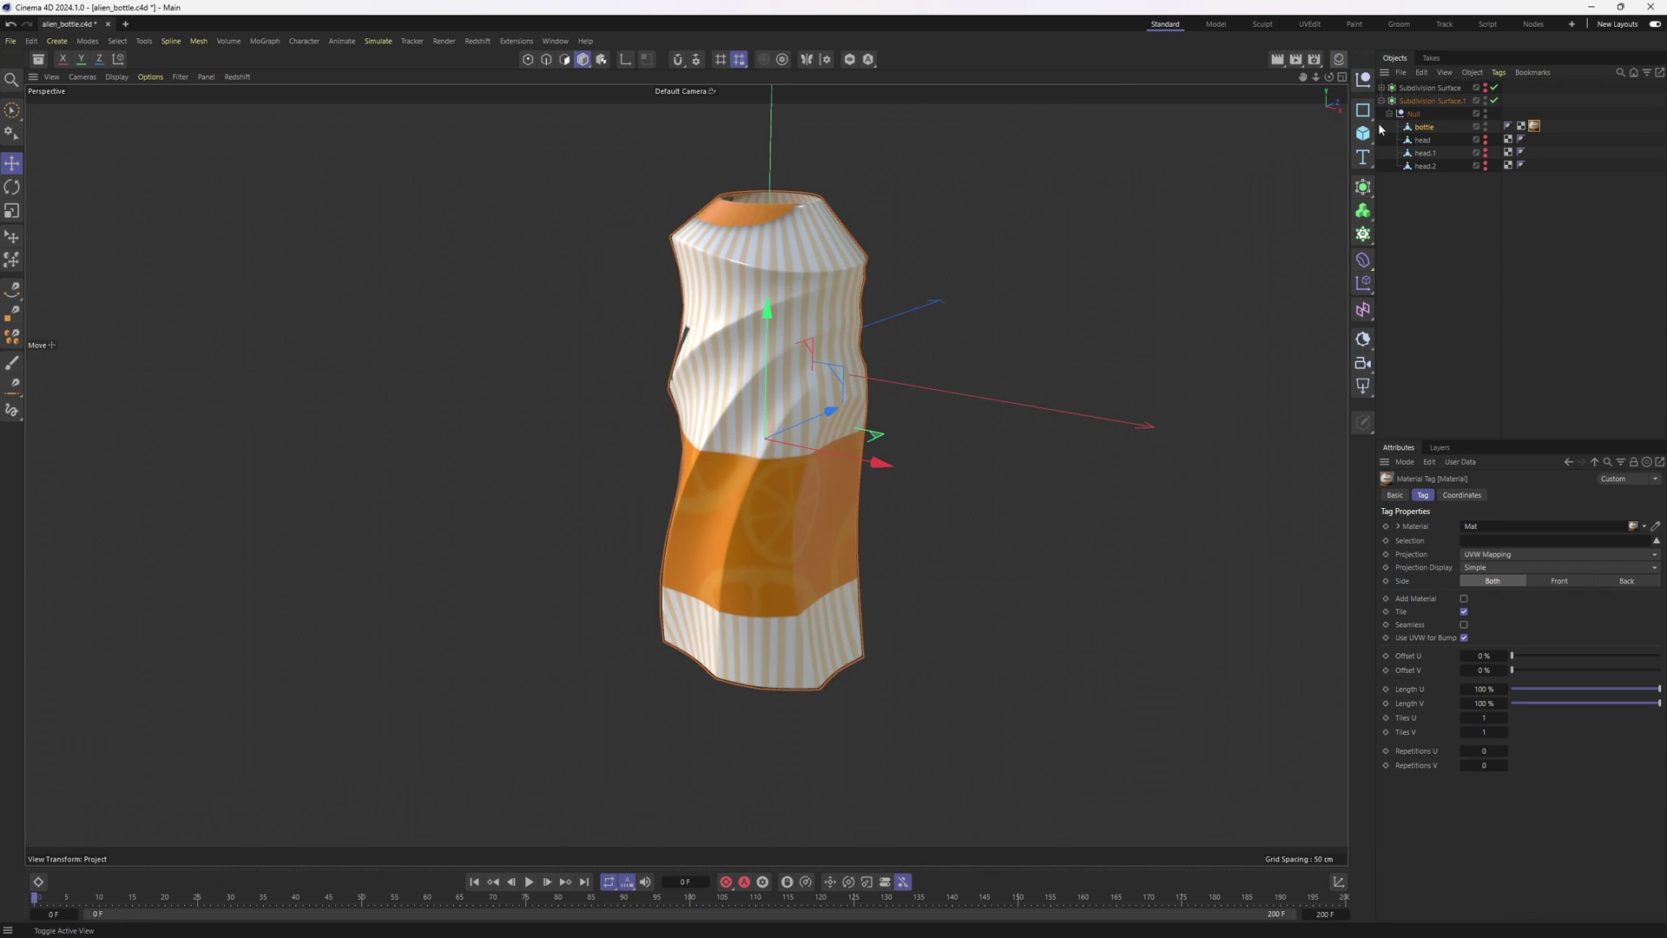
# Step: Set the bottle material's viewport texture preview size to 1024x1024 and deselect the bottle
pyautogui.doubleClick(1534, 127)
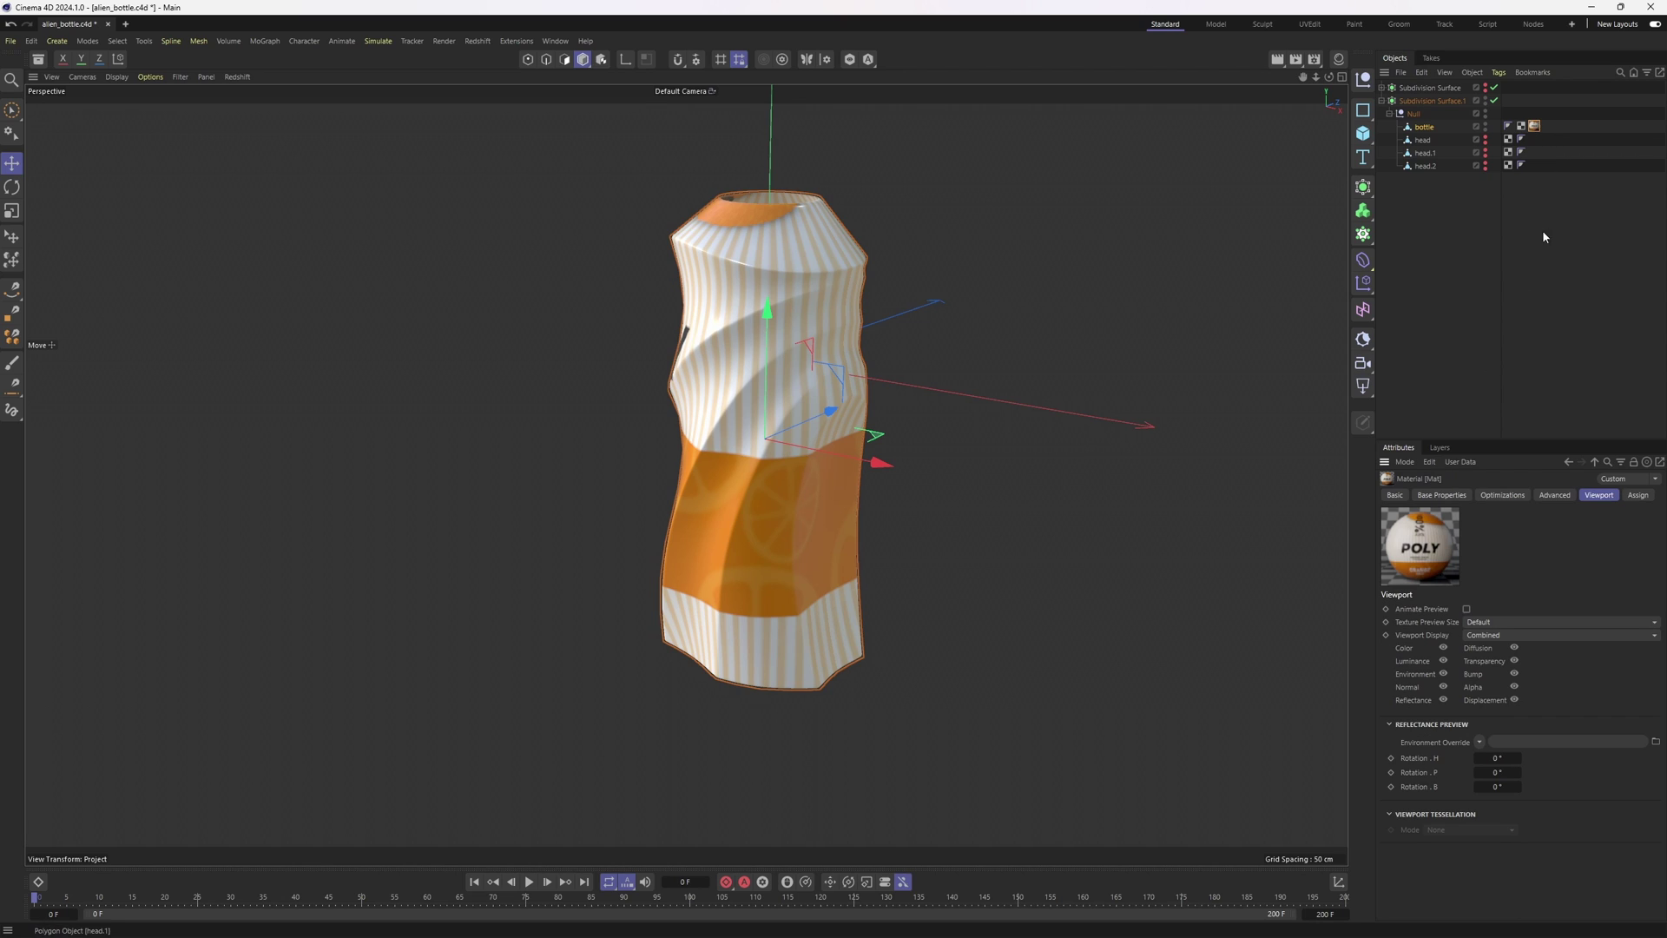
pyautogui.click(1509, 622)
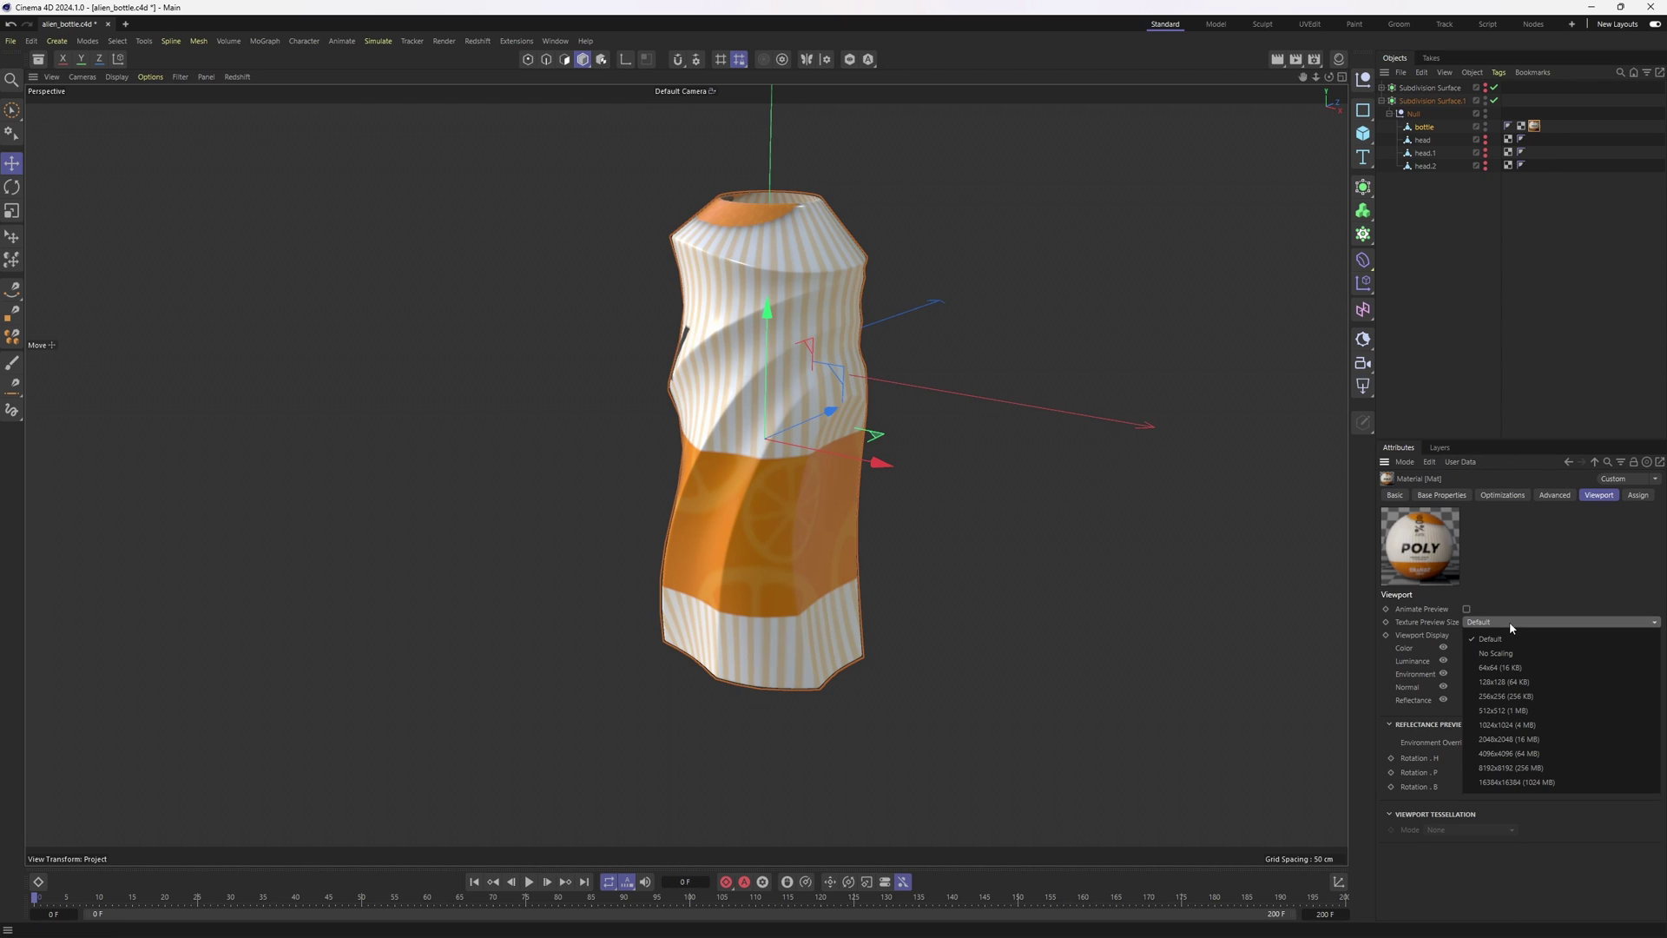
pyautogui.click(1520, 725)
pyautogui.click(1501, 381)
# Step: Examine the label artwork around the bottle for stripe distortion, the seam and the logo's placement
pyautogui.scroll(2, 841, 425)
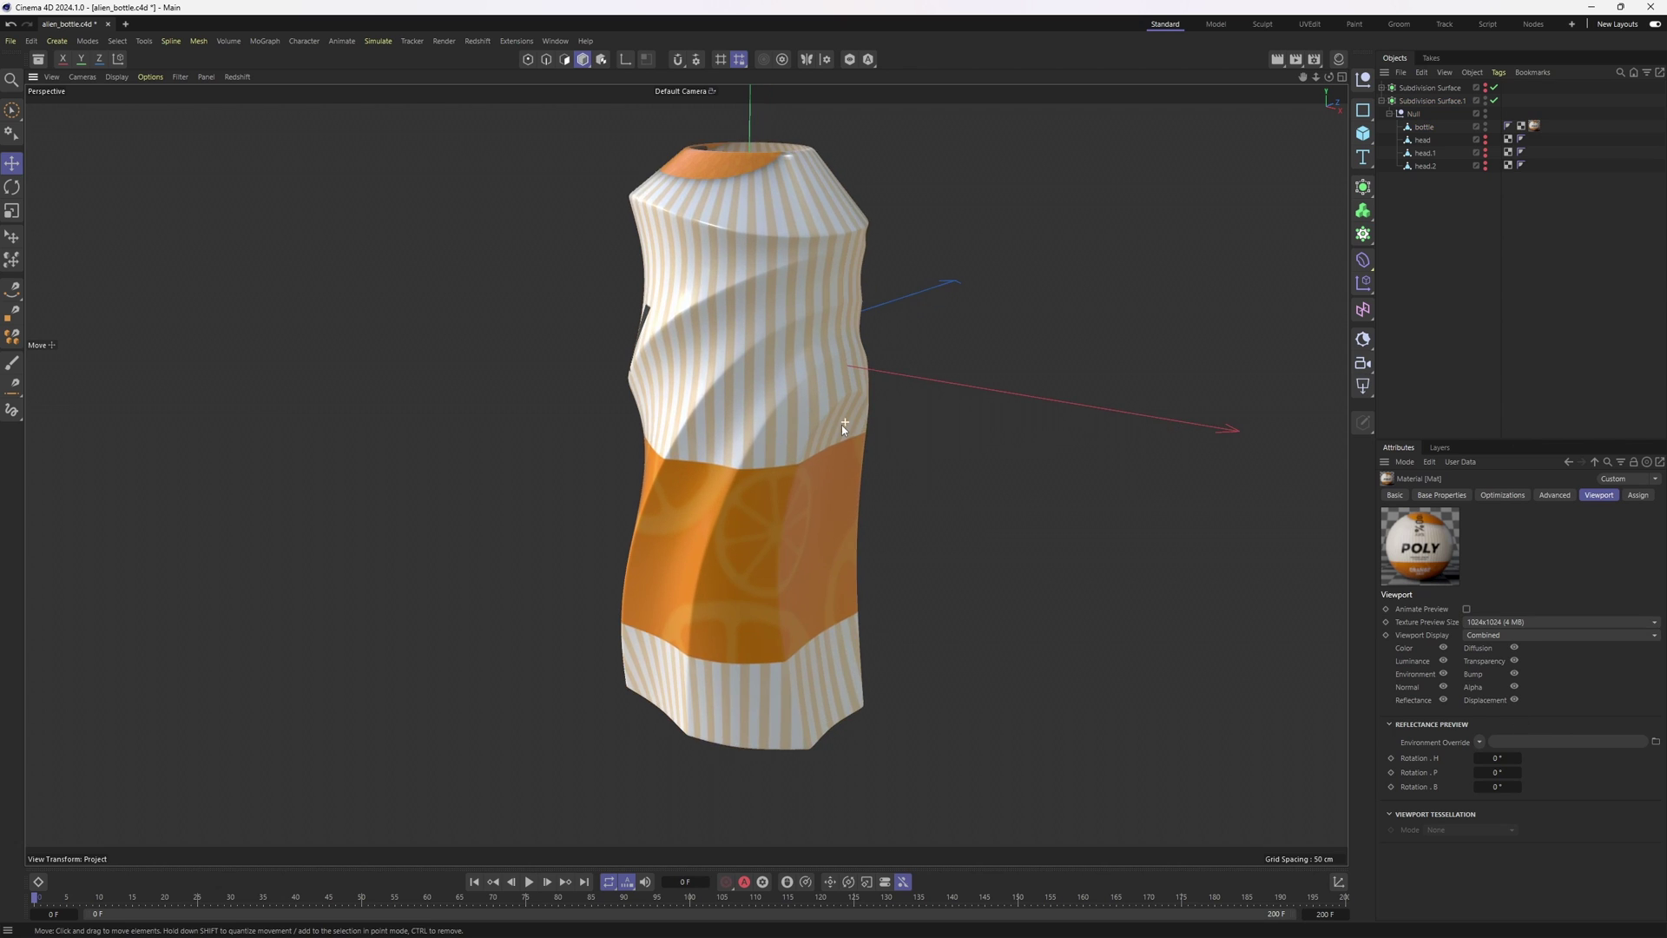
pyautogui.keyDown('alt'); pyautogui.moveTo(841, 424); pyautogui.dragTo(773, 397); pyautogui.keyUp('alt')
pyautogui.scroll(3, 889, 389)
pyautogui.keyDown('alt'); pyautogui.moveTo(888, 389); pyautogui.dragTo(832, 354); pyautogui.keyUp('alt')
pyautogui.keyDown('alt'); pyautogui.moveTo(835, 429); pyautogui.dragTo(790, 254); pyautogui.keyUp('alt')
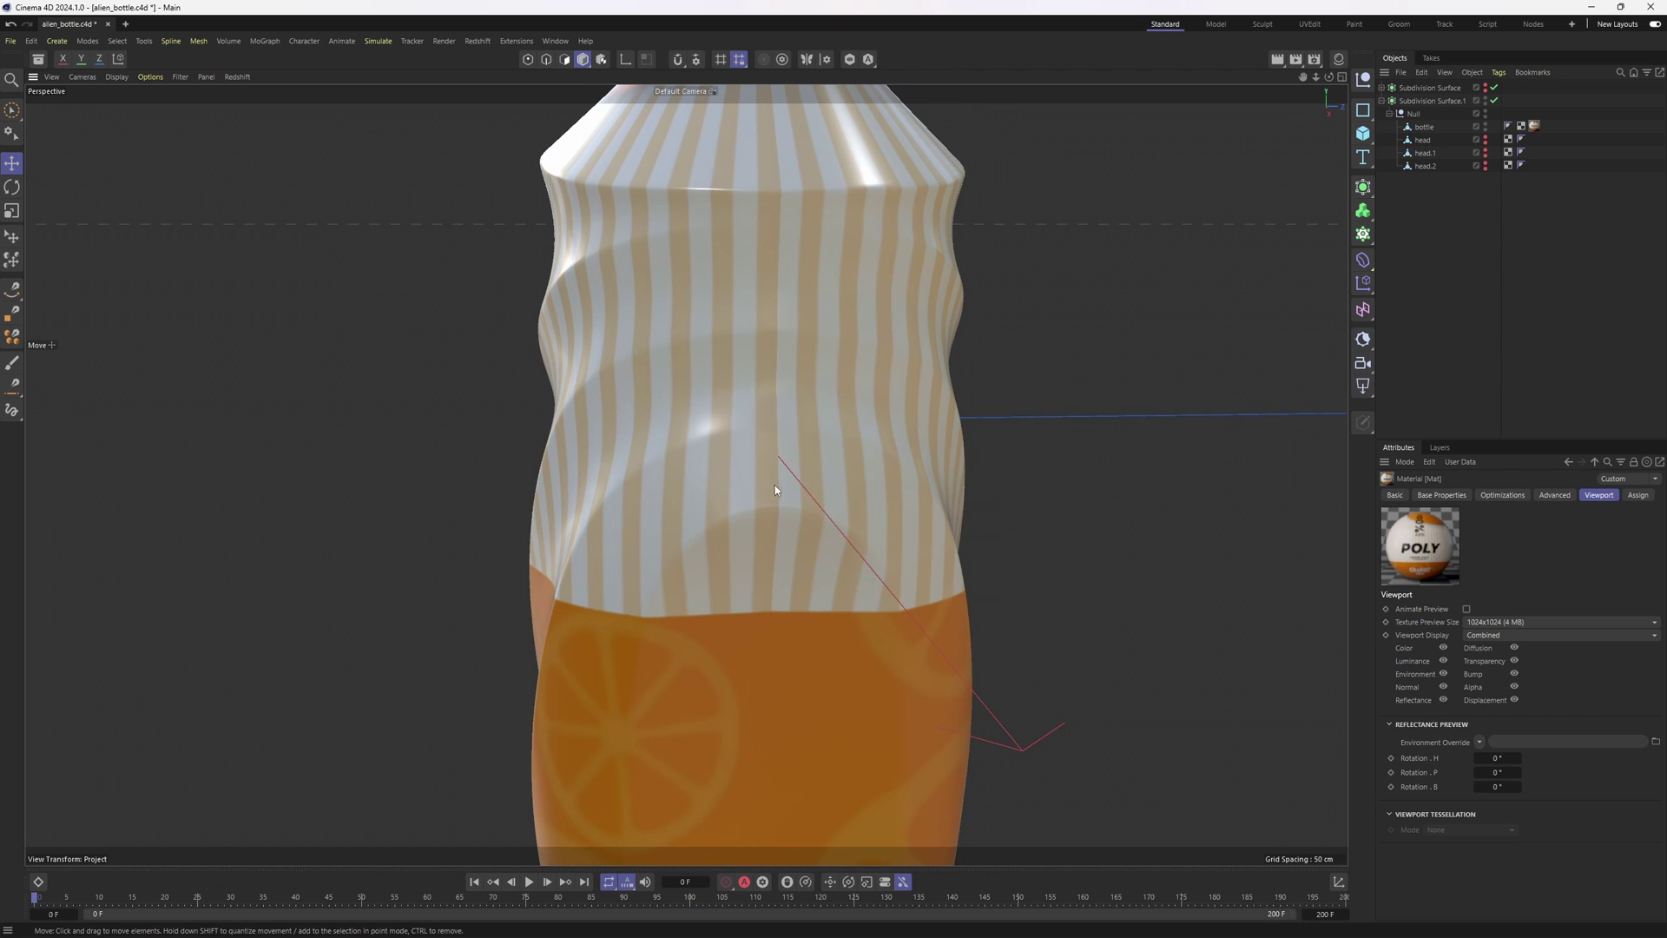
pyautogui.keyDown('alt'); pyautogui.moveTo(786, 249); pyautogui.dragTo(778, 160, button='right'); pyautogui.keyUp('alt')
pyautogui.keyDown('alt'); pyautogui.moveTo(769, 336); pyautogui.dragTo(773, 477, button='right'); pyautogui.keyUp('alt')
pyautogui.keyDown('alt'); pyautogui.moveTo(770, 354); pyautogui.dragTo(922, 324); pyautogui.keyUp('alt')
pyautogui.keyDown('alt'); pyautogui.moveTo(768, 443); pyautogui.dragTo(875, 518); pyautogui.keyUp('alt')
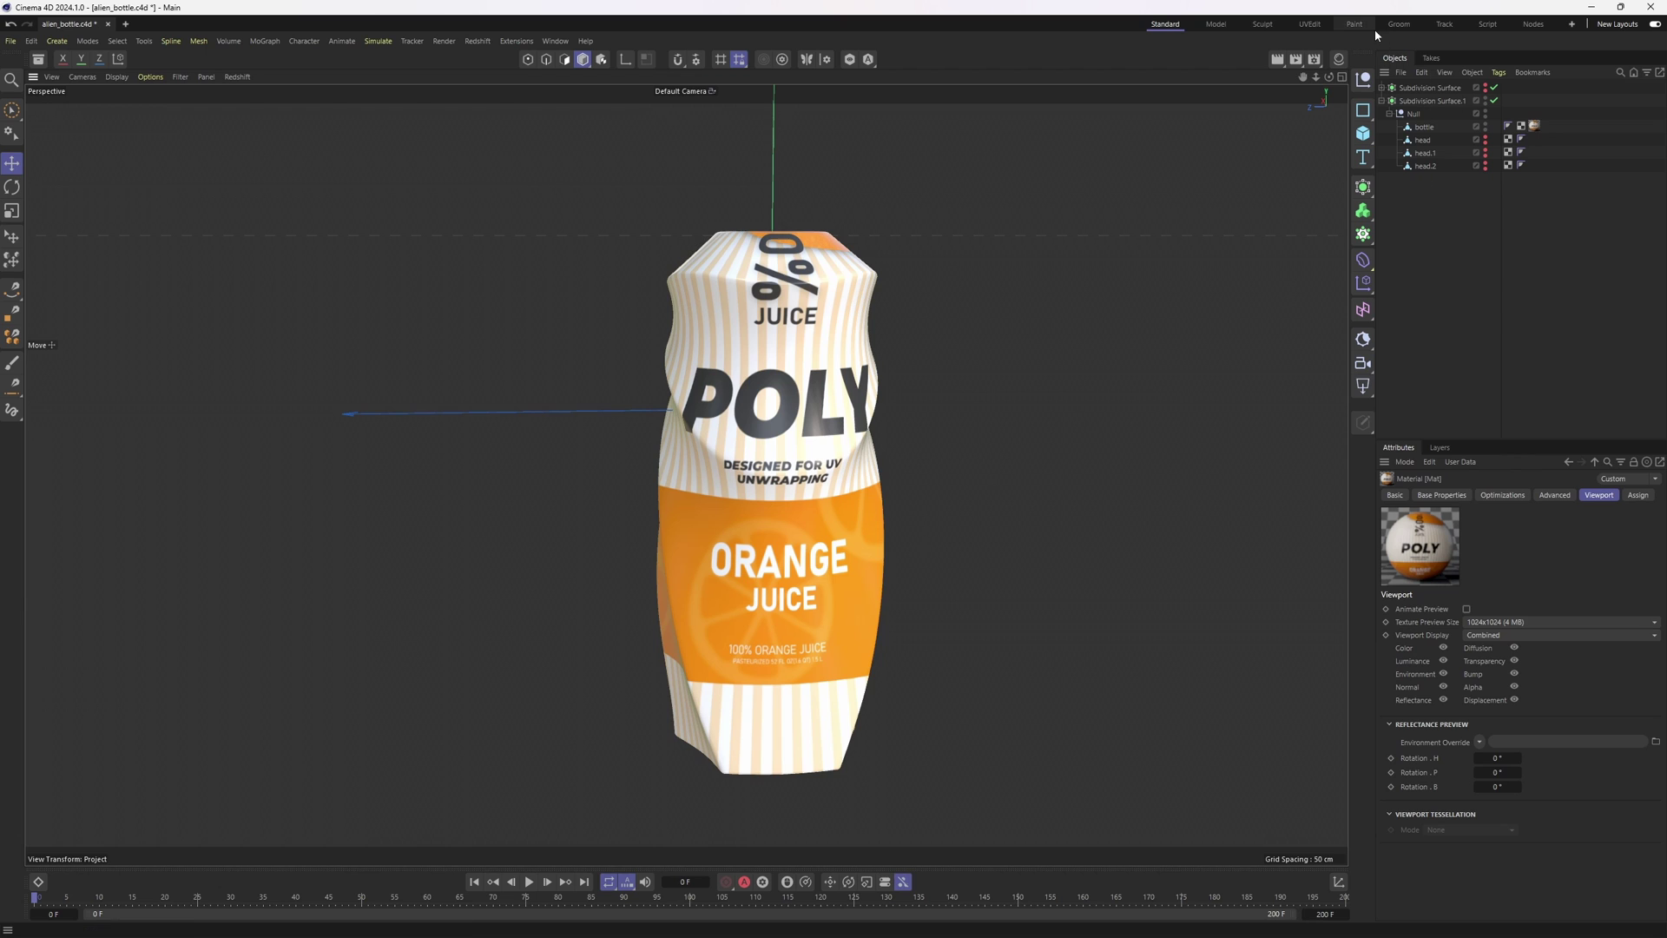
# Step: Return to the UVEdit layout and move the bottle's UV island up to the canvas's upper edge with UV Transform
pyautogui.click(1309, 23)
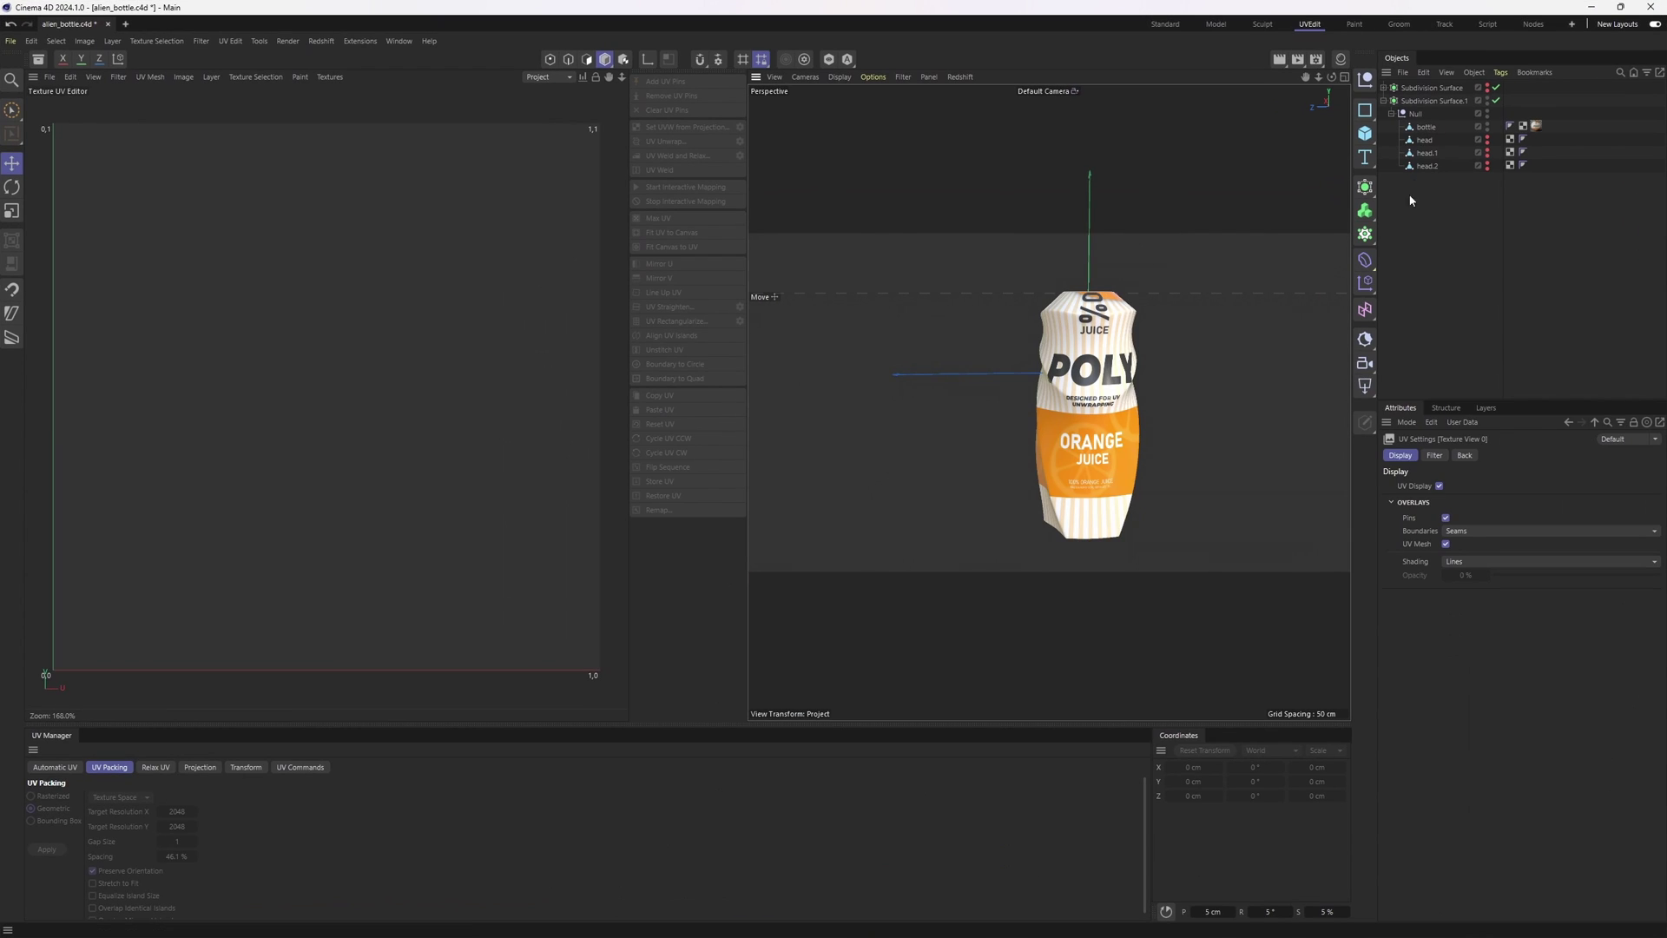
pyautogui.click(1423, 129)
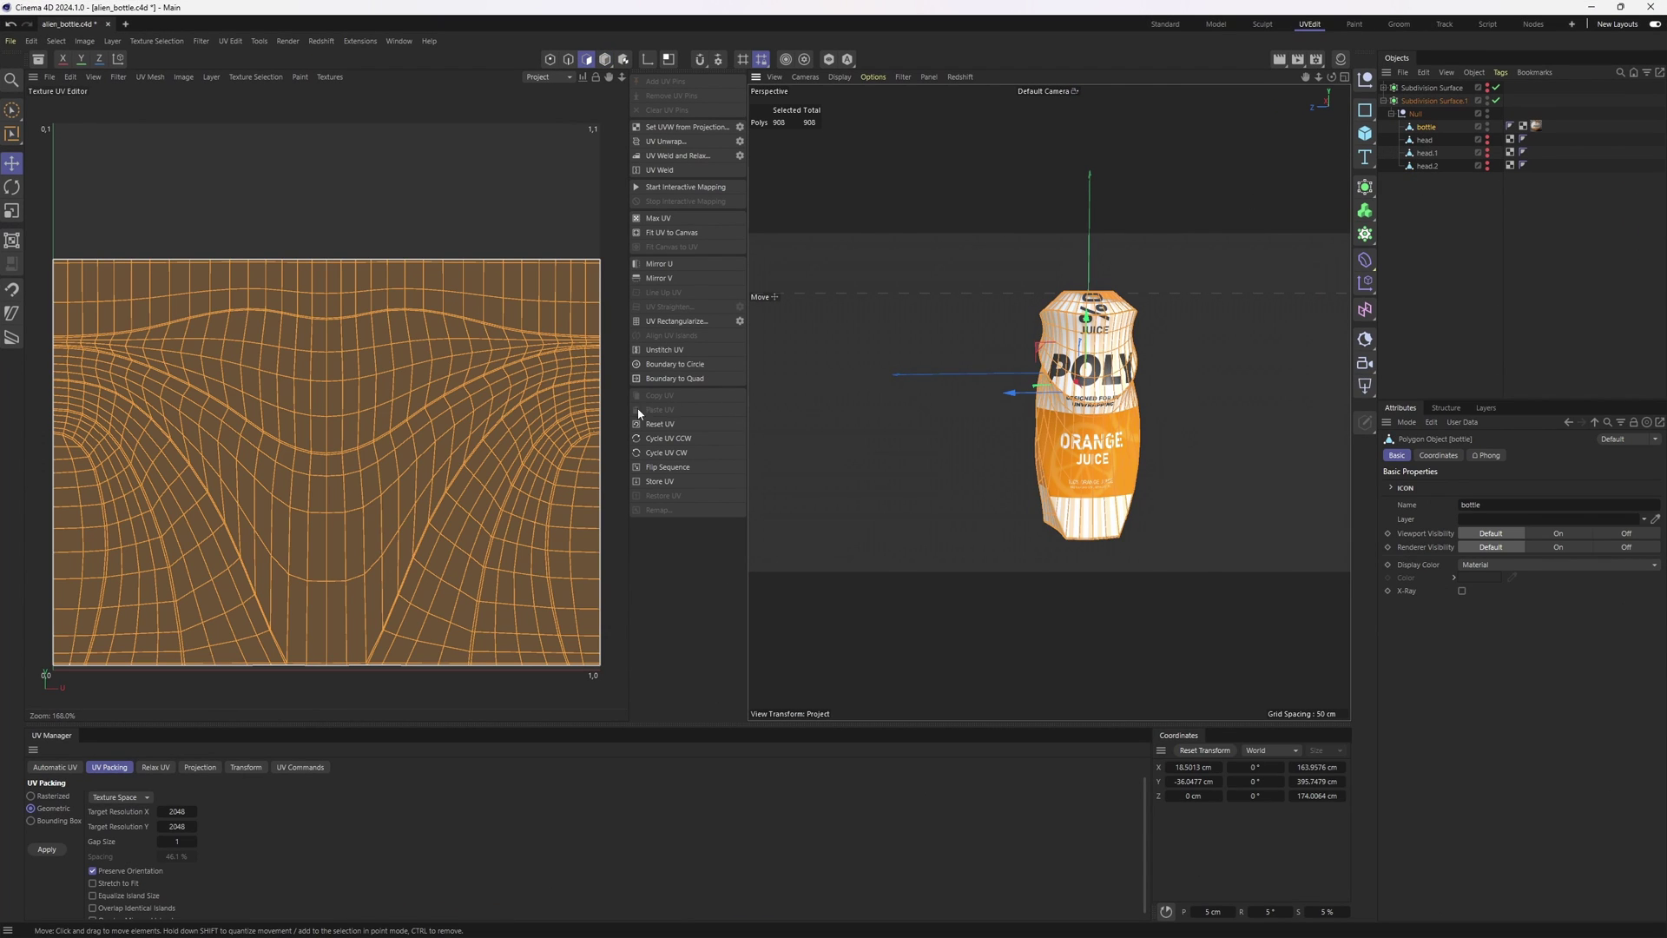
pyautogui.rightClick(343, 314)
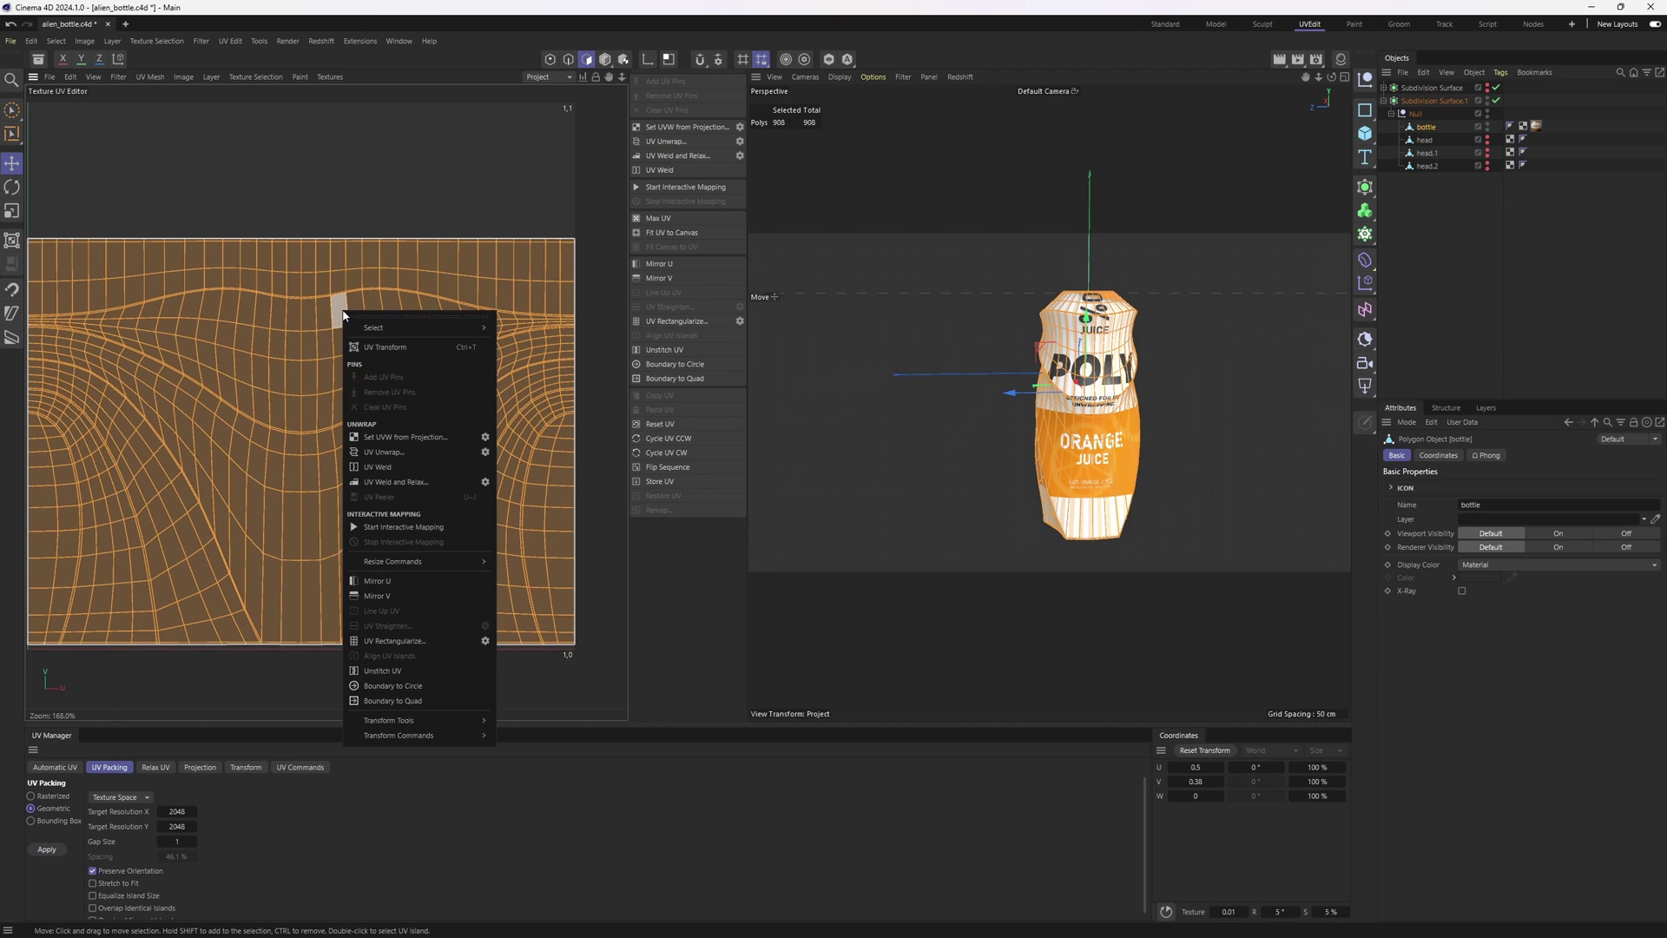
pyautogui.click(378, 347)
pyautogui.press('h')
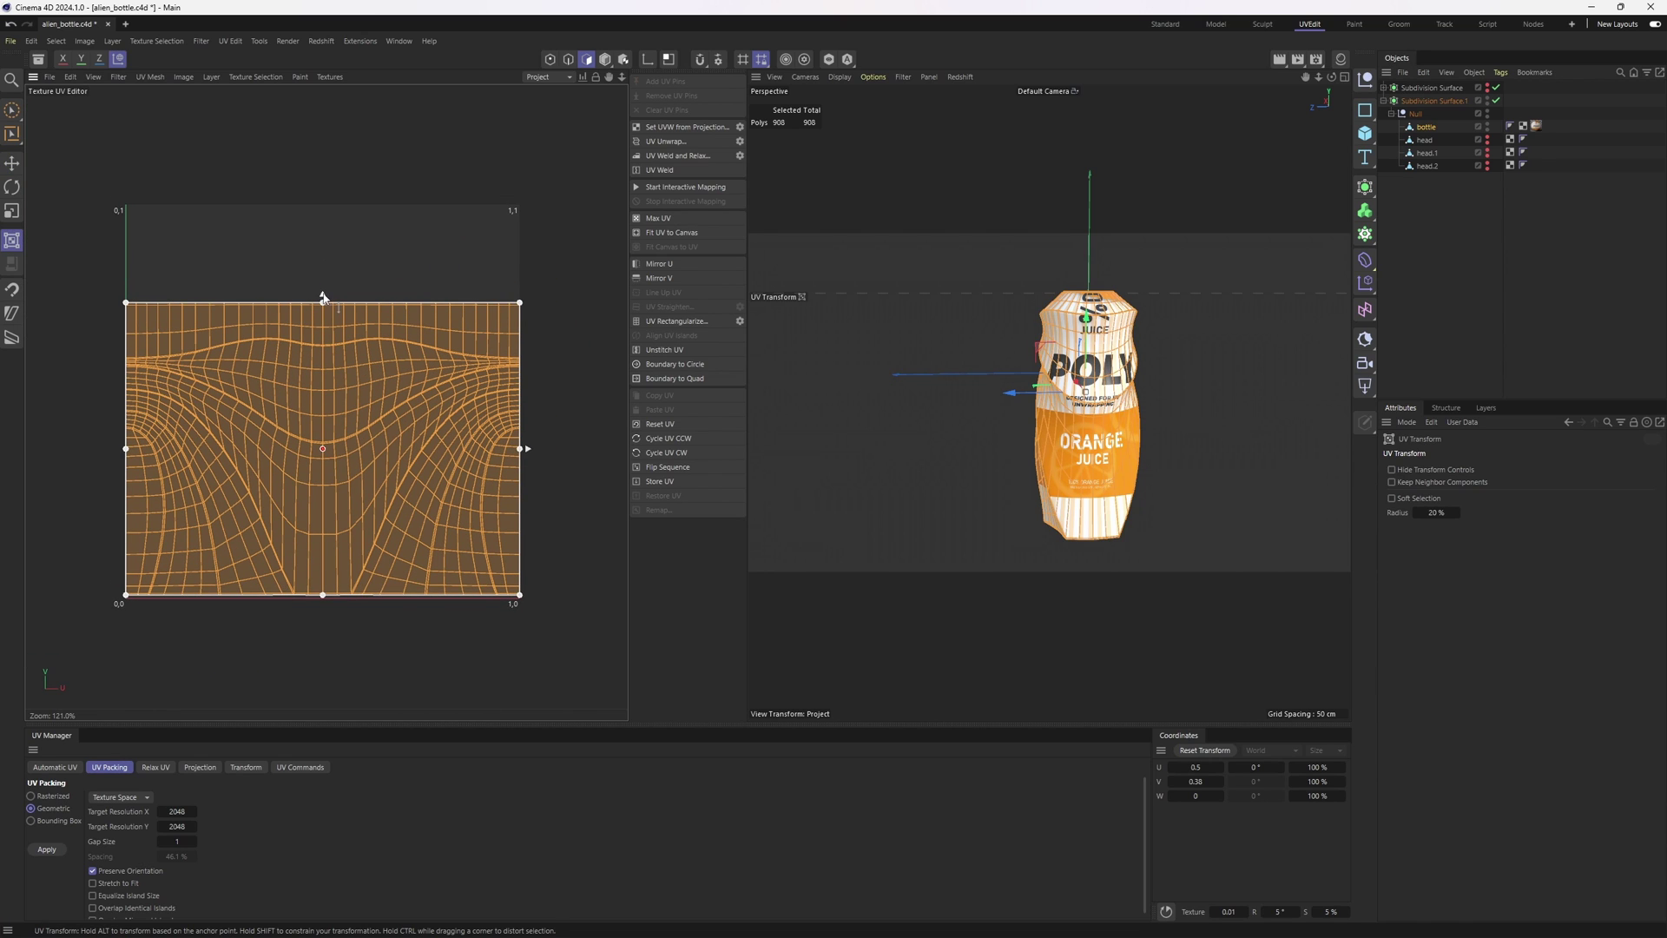
pyautogui.moveTo(323, 298); pyautogui.dragTo(394, 199)
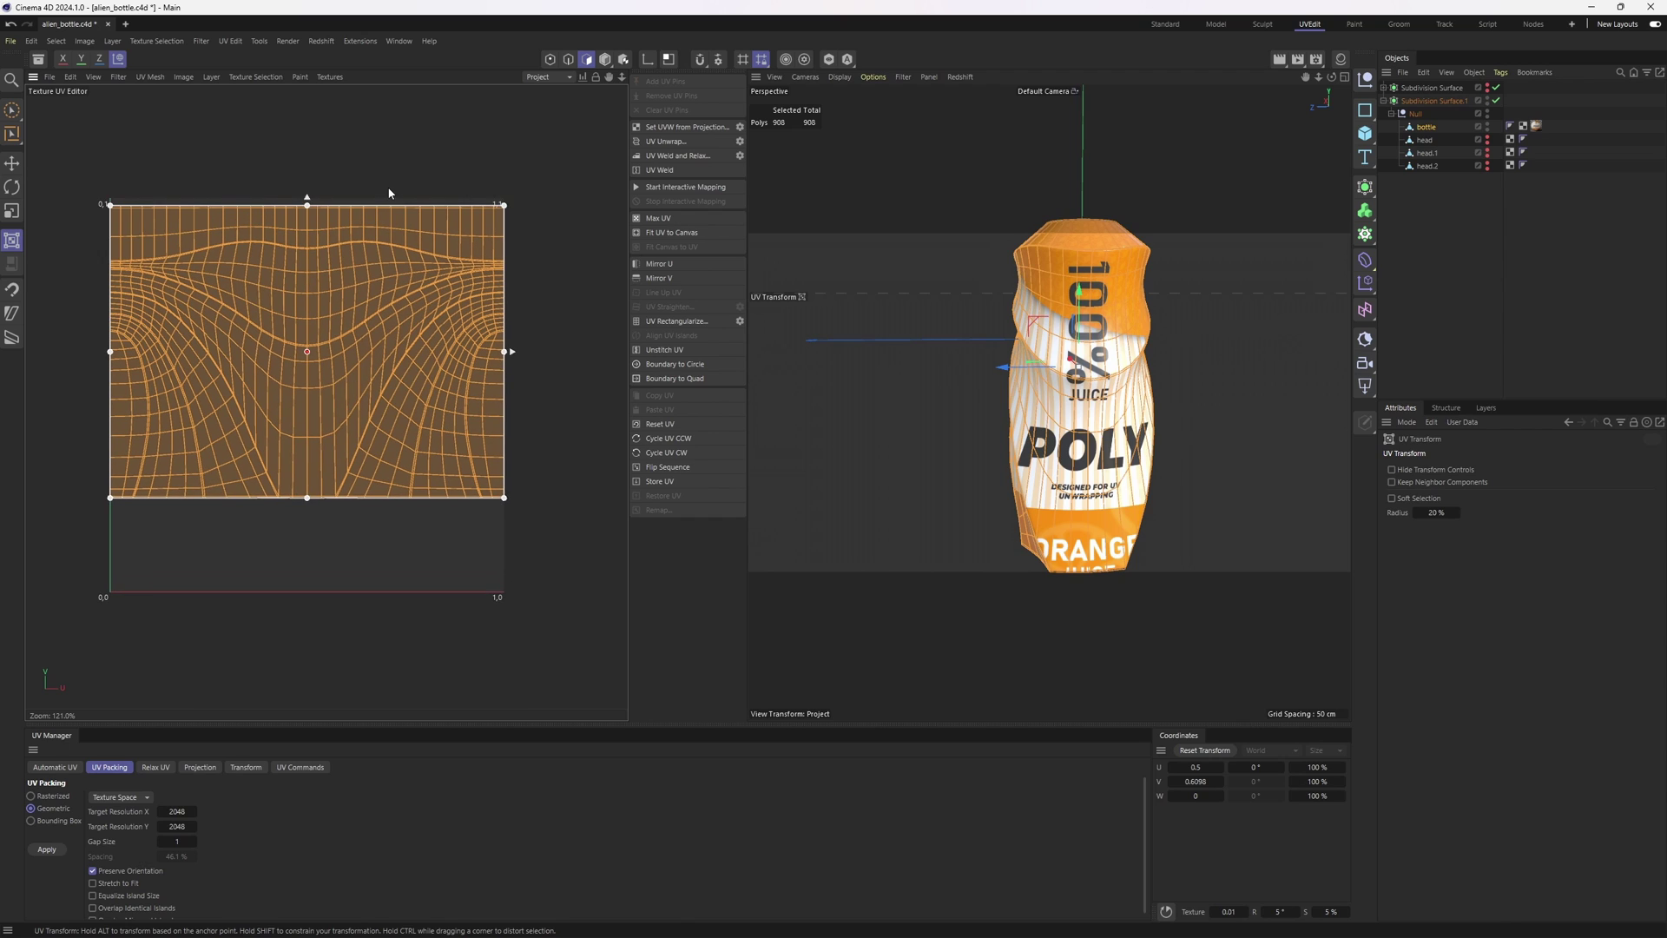
pyautogui.rightClick(305, 214)
pyautogui.press('Escape')
# Step: Stretch the UV island vertically with UV Transform to about 87% of the canvas height
pyautogui.moveTo(308, 205)
pyautogui.mouseDown()
pyautogui.moveTo(314, 171)
pyautogui.moveTo(309, 201)
pyautogui.mouseUp()
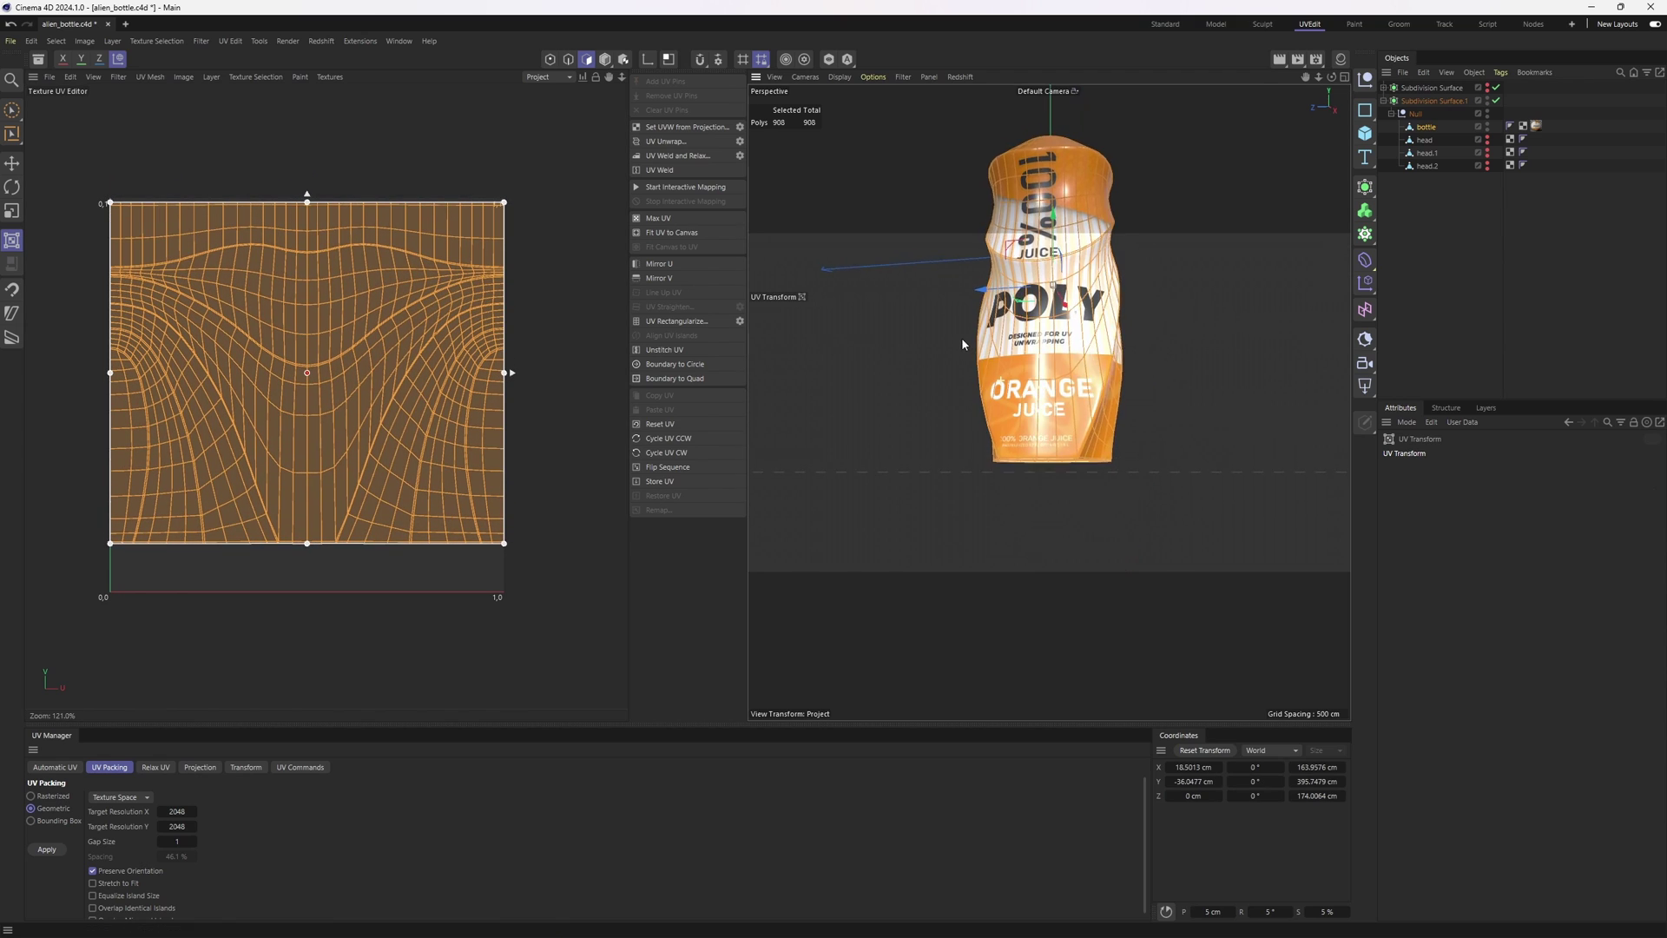
pyautogui.keyDown('alt'); pyautogui.moveTo(960, 342); pyautogui.dragTo(1069, 408, button='middle'); pyautogui.keyUp('alt')
pyautogui.keyDown('alt'); pyautogui.moveTo(1068, 408); pyautogui.dragTo(1216, 323); pyautogui.keyUp('alt')
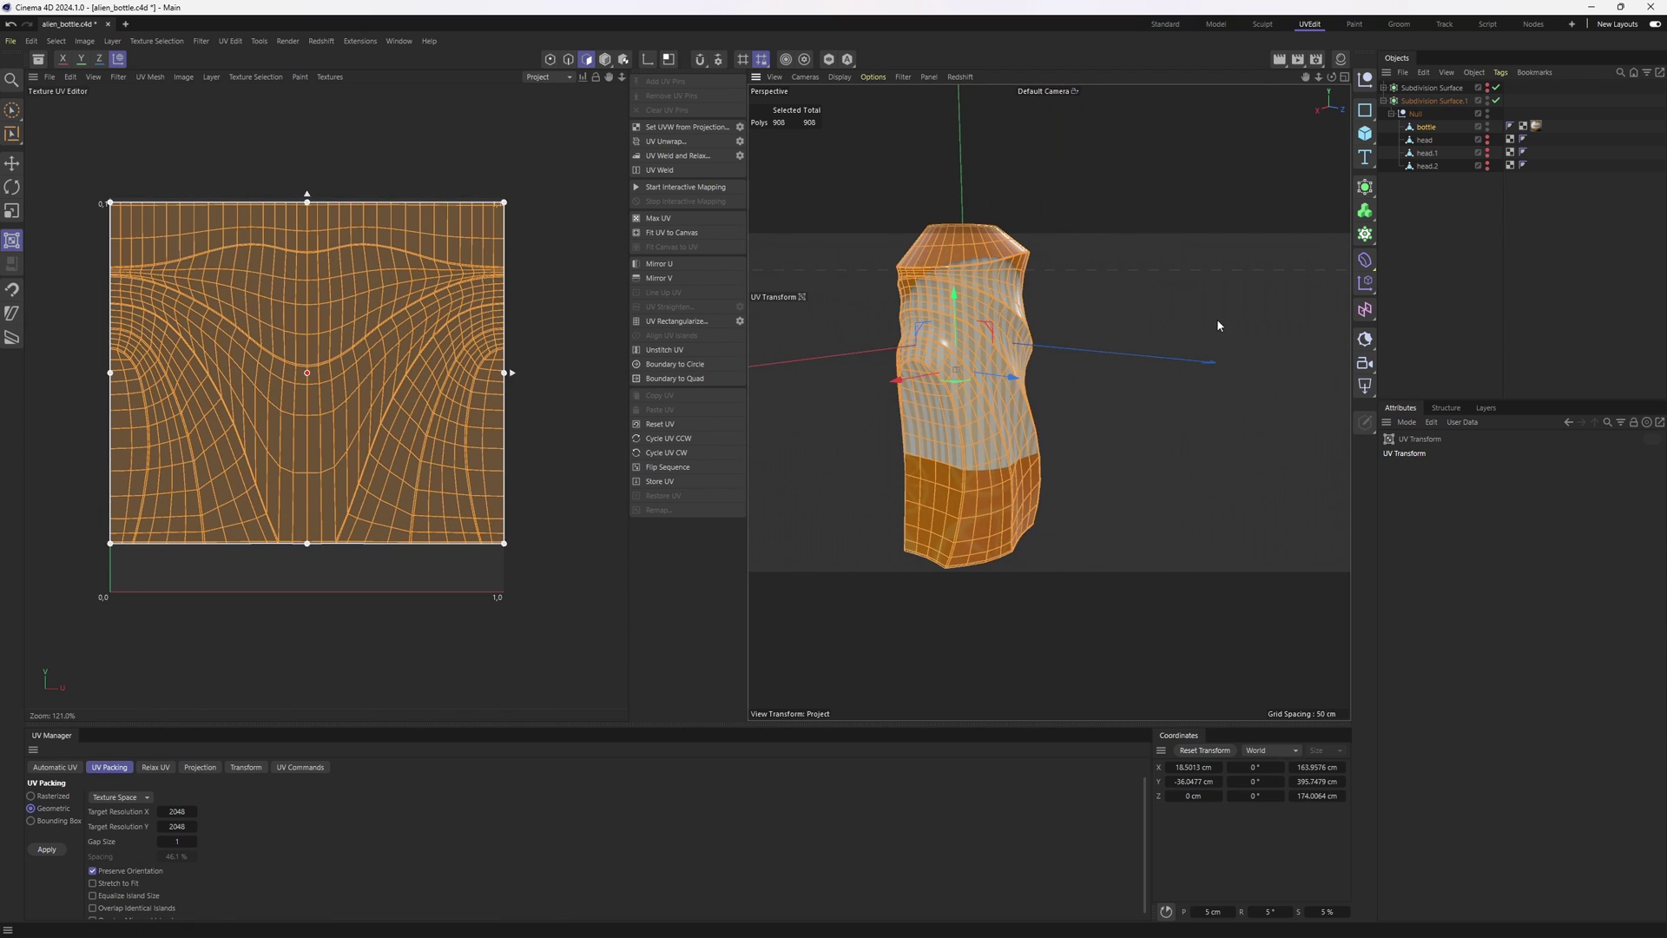
# Step: Deselect the bottle and examine the fit of the juice label on its shoulder, sides, front and base
pyautogui.click(1399, 298)
pyautogui.keyDown('alt'); pyautogui.moveTo(934, 310); pyautogui.dragTo(729, 323); pyautogui.keyUp('alt')
pyautogui.keyDown('alt'); pyautogui.moveTo(903, 317); pyautogui.dragTo(1016, 316, button='right'); pyautogui.keyUp('alt')
pyautogui.keyDown('alt'); pyautogui.moveTo(974, 310); pyautogui.dragTo(845, 303); pyautogui.keyUp('alt')
pyautogui.scroll(-3, 1159, 389)
pyautogui.keyDown('alt'); pyautogui.moveTo(1073, 392); pyautogui.dragTo(961, 392, button='middle'); pyautogui.keyUp('alt')
pyautogui.keyDown('alt'); pyautogui.moveTo(961, 392); pyautogui.dragTo(1180, 375); pyautogui.keyUp('alt')
pyautogui.scroll(-3, 1181, 380)
pyautogui.keyDown('alt'); pyautogui.moveTo(936, 401); pyautogui.dragTo(983, 370, button='middle'); pyautogui.keyUp('alt')
pyautogui.keyDown('alt'); pyautogui.moveTo(982, 370); pyautogui.dragTo(1024, 387); pyautogui.keyUp('alt')
pyautogui.keyDown('alt'); pyautogui.moveTo(1100, 390); pyautogui.dragTo(1016, 333, button='middle'); pyautogui.keyUp('alt')
pyautogui.keyDown('alt'); pyautogui.moveTo(1016, 333); pyautogui.dragTo(1025, 382); pyautogui.keyUp('alt')
pyautogui.keyDown('alt'); pyautogui.moveTo(912, 338); pyautogui.dragTo(1032, 359, button='right'); pyautogui.keyUp('alt')
pyautogui.keyDown('alt'); pyautogui.moveTo(1031, 359); pyautogui.dragTo(1031, 429, button='middle'); pyautogui.keyUp('alt')
pyautogui.keyDown('alt'); pyautogui.moveTo(1030, 424); pyautogui.dragTo(1024, 347, button='right'); pyautogui.keyUp('alt')
pyautogui.keyDown('alt'); pyautogui.moveTo(1024, 348); pyautogui.dragTo(1024, 436); pyautogui.keyUp('alt')
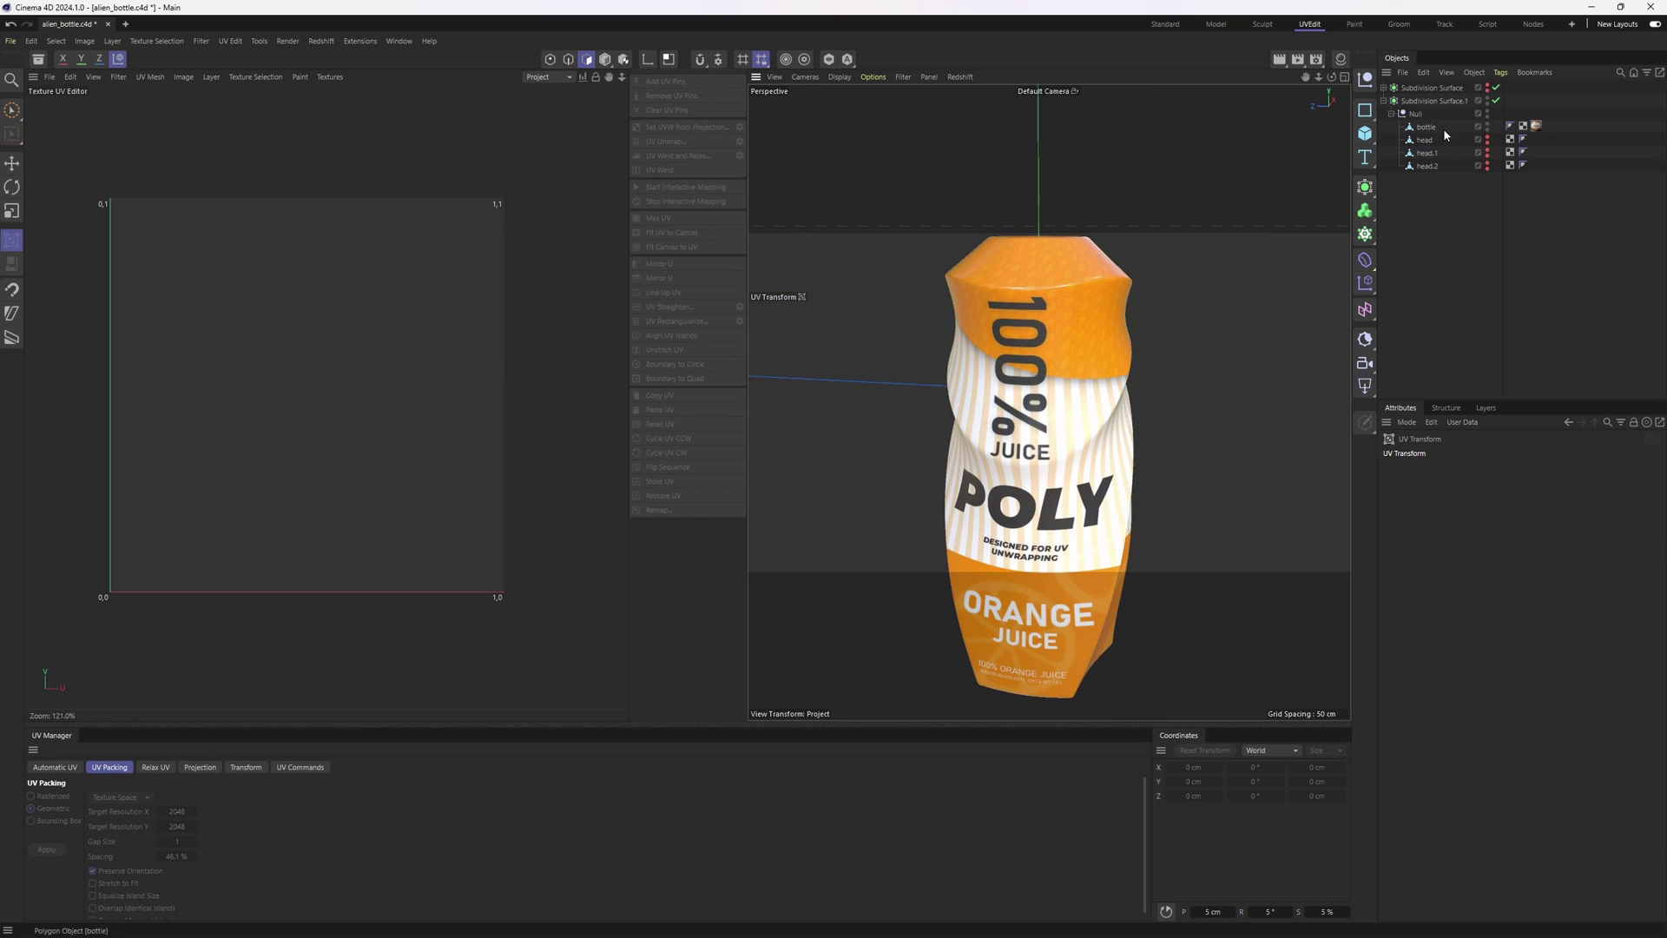
# Step: Select the bottle and unhide all of its polygons
pyautogui.click(1437, 128)
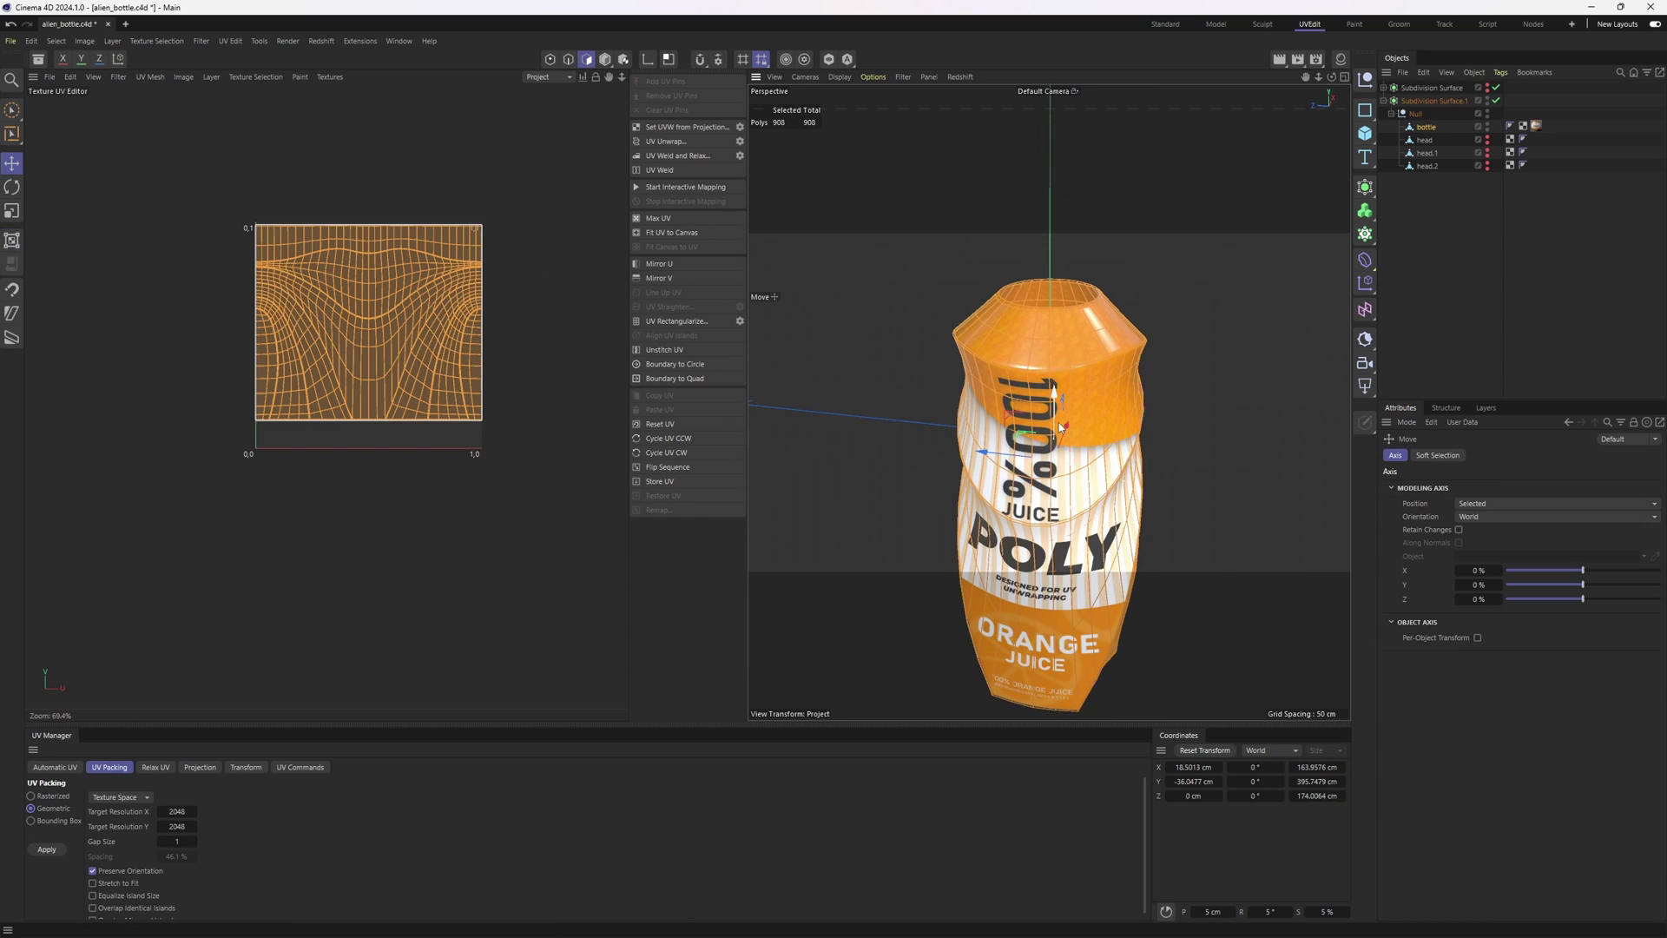
pyautogui.press('v')
pyautogui.moveTo(1088, 405)
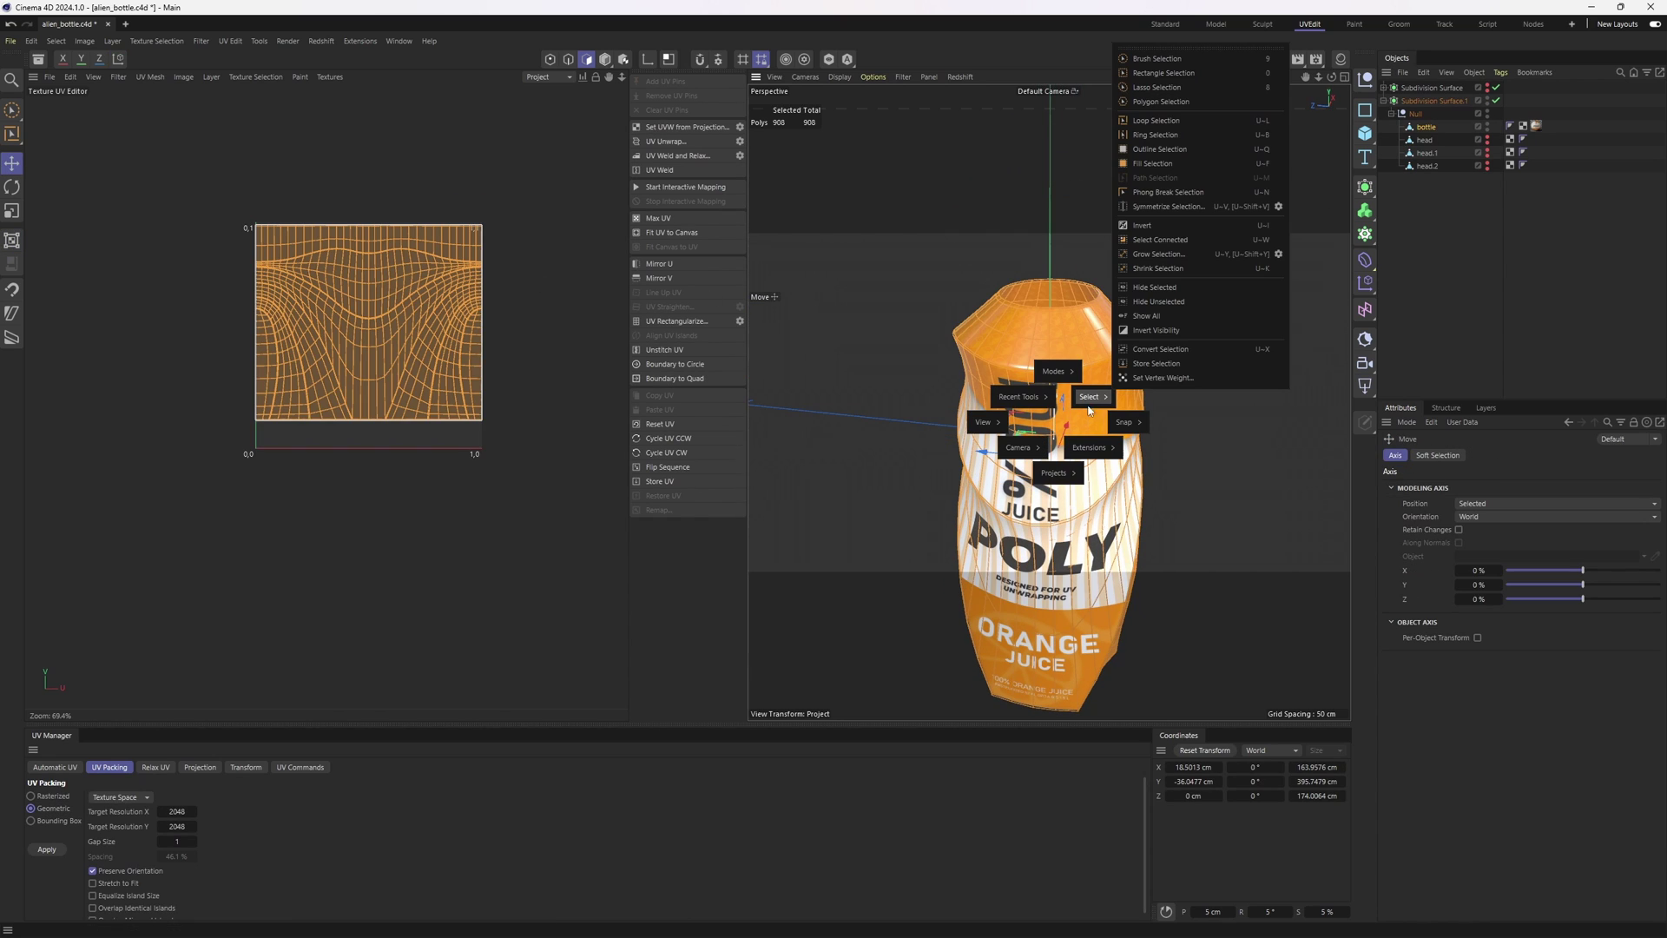
pyautogui.click(1167, 314)
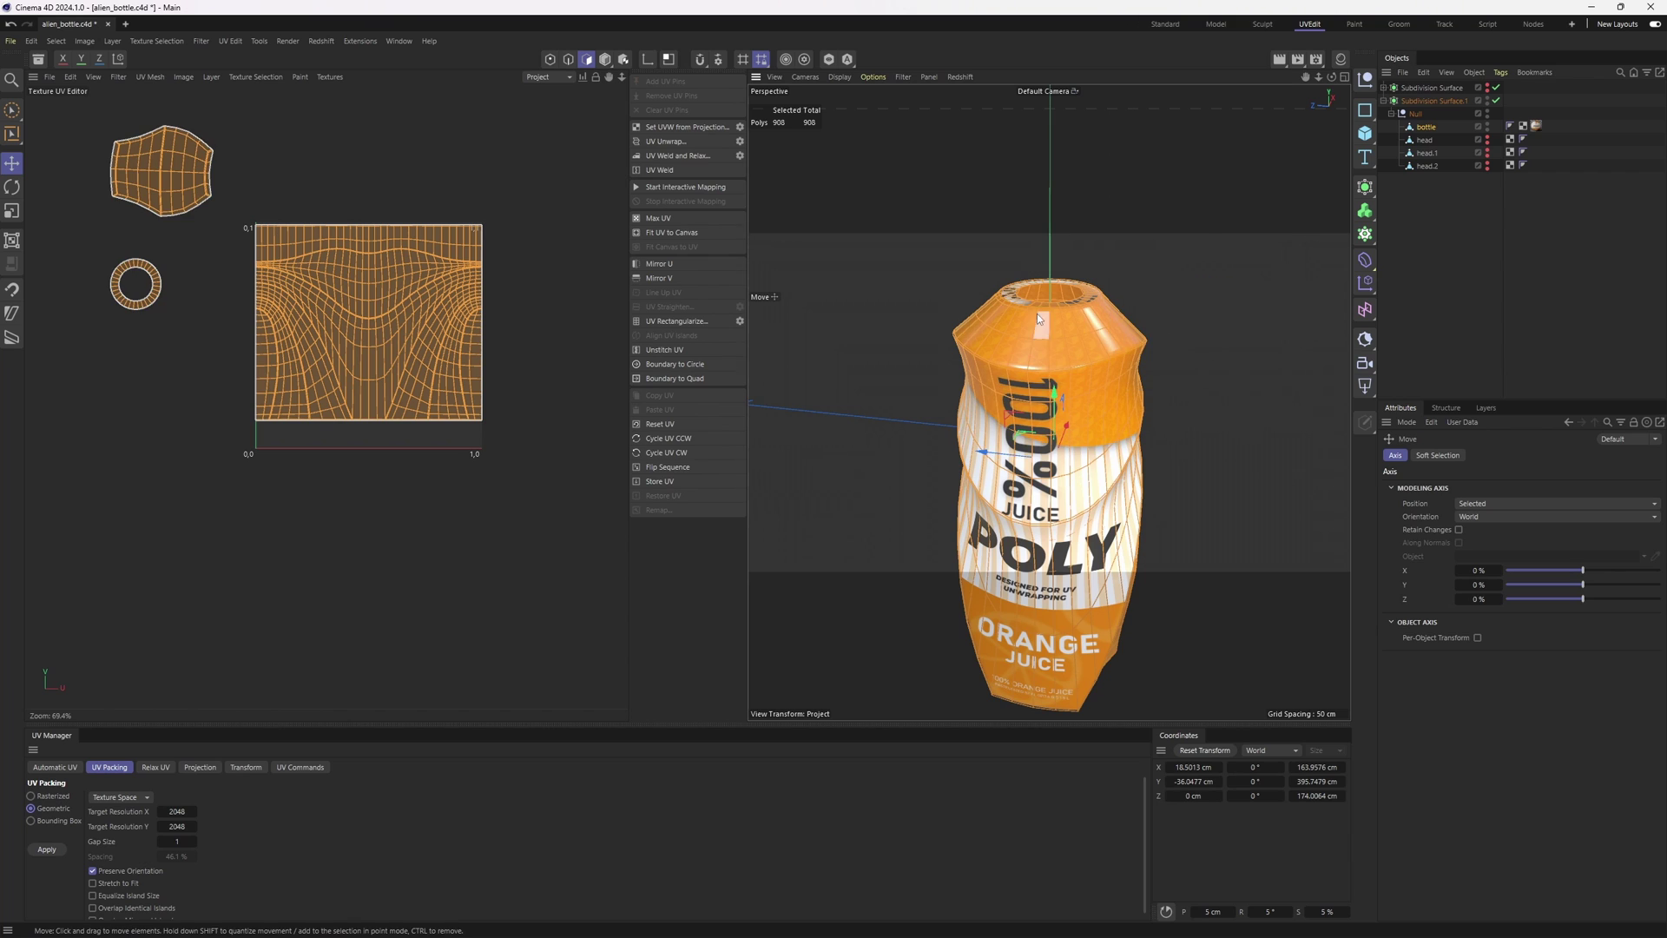
# Step: Move the ring-shaped neck UV island onto the UV canvas at about U 0.57, V 0.43
pyautogui.click(153, 275)
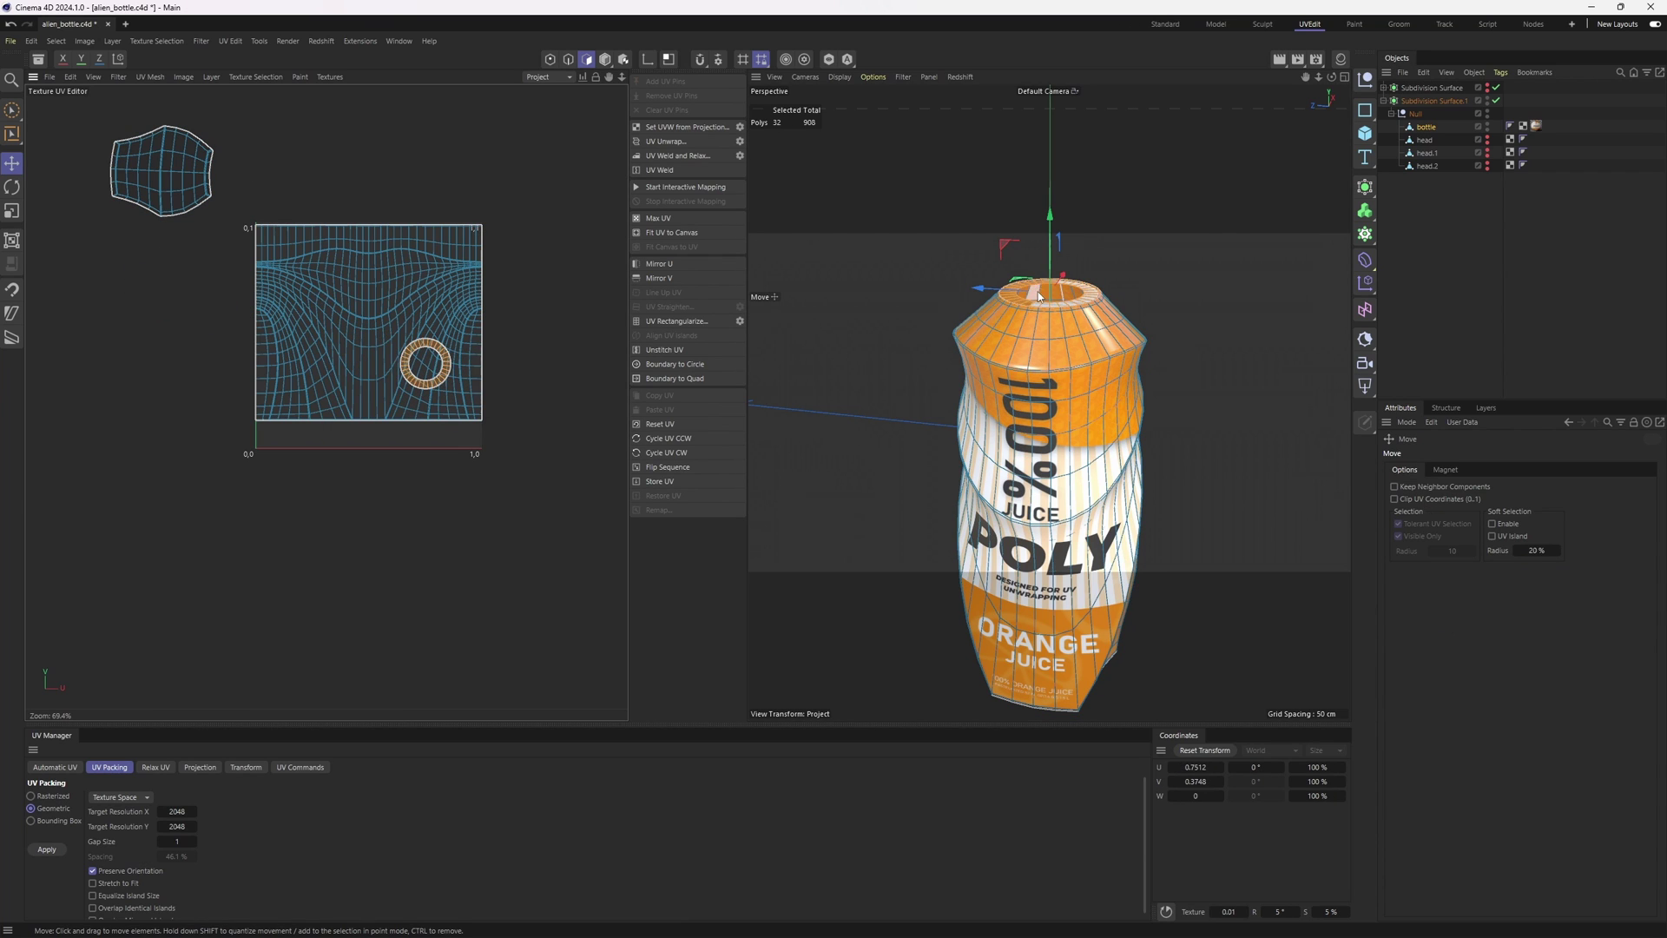
pyautogui.keyDown('alt'); pyautogui.moveTo(1071, 260); pyautogui.dragTo(1129, 261, button='right'); pyautogui.keyUp('alt')
pyautogui.keyDown('alt'); pyautogui.moveTo(1071, 260); pyautogui.dragTo(1072, 321); pyautogui.keyUp('alt')
pyautogui.keyDown('alt'); pyautogui.moveTo(451, 316); pyautogui.dragTo(486, 315, button='right'); pyautogui.keyUp('alt')
pyautogui.moveTo(442, 396); pyautogui.dragTo(384, 379)
pyautogui.keyDown('alt'); pyautogui.moveTo(1103, 560); pyautogui.dragTo(1076, 469); pyautogui.keyUp('alt')
pyautogui.keyDown('alt'); pyautogui.moveTo(1049, 695); pyautogui.dragTo(1049, 502, button='middle'); pyautogui.keyUp('alt')
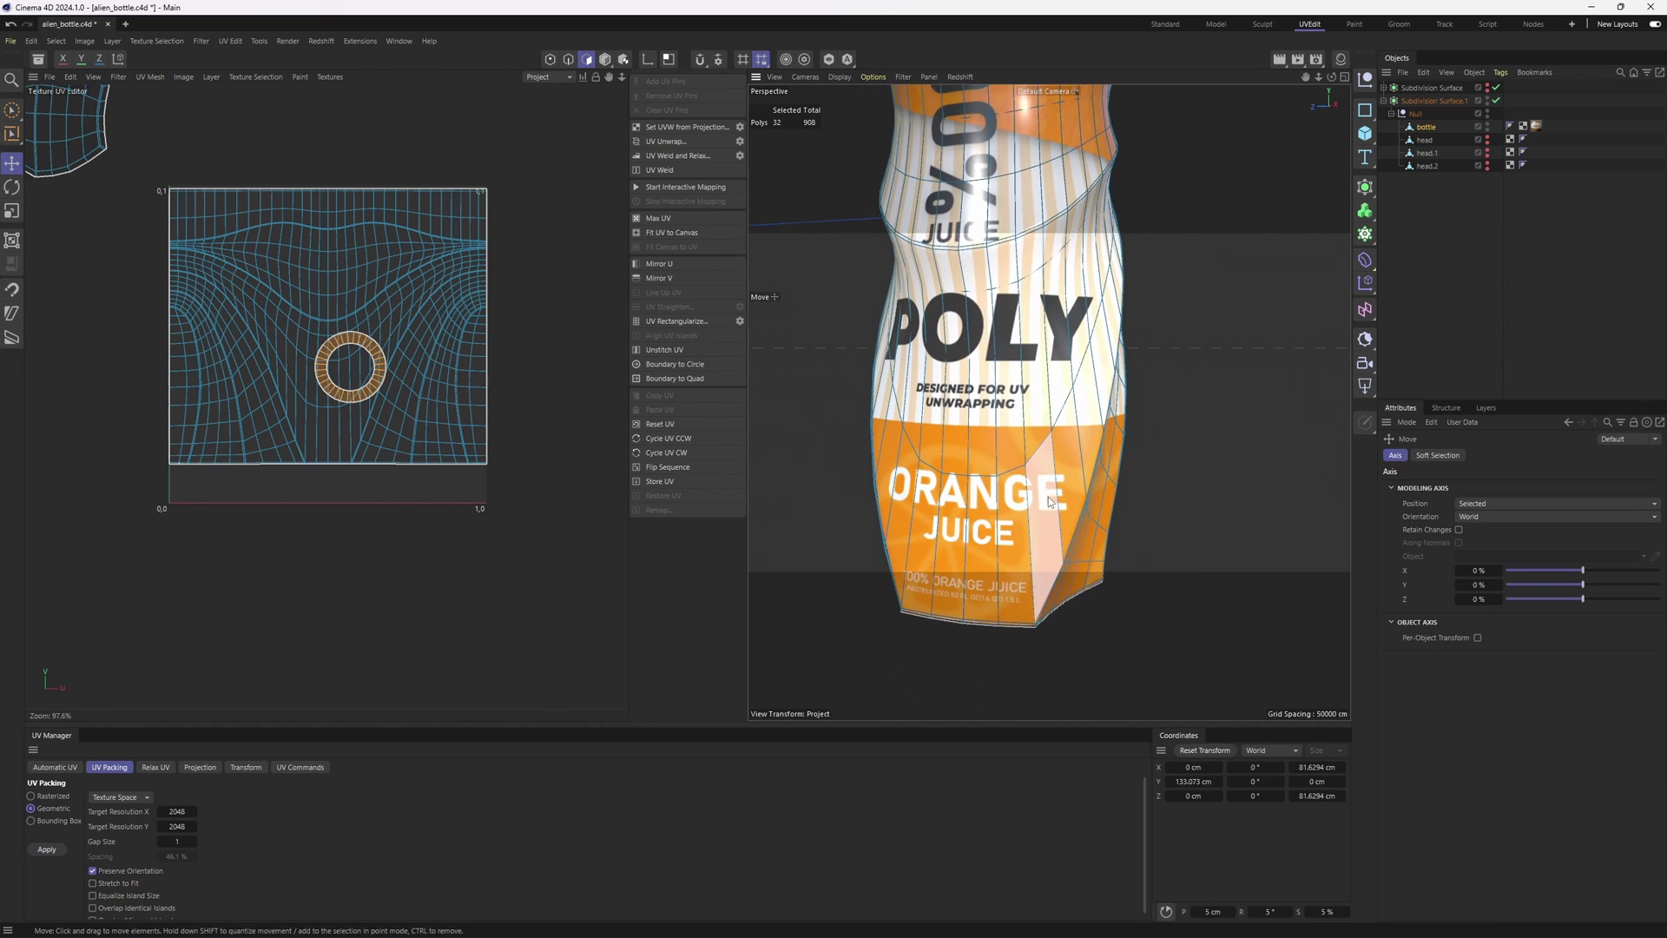
# Step: Scale down the neck ring's UV island and move it to about U 0.53, V 0.37
pyautogui.scroll(2, 1048, 499)
pyautogui.scroll(-3, 985, 443)
pyautogui.scroll(3, 401, 335)
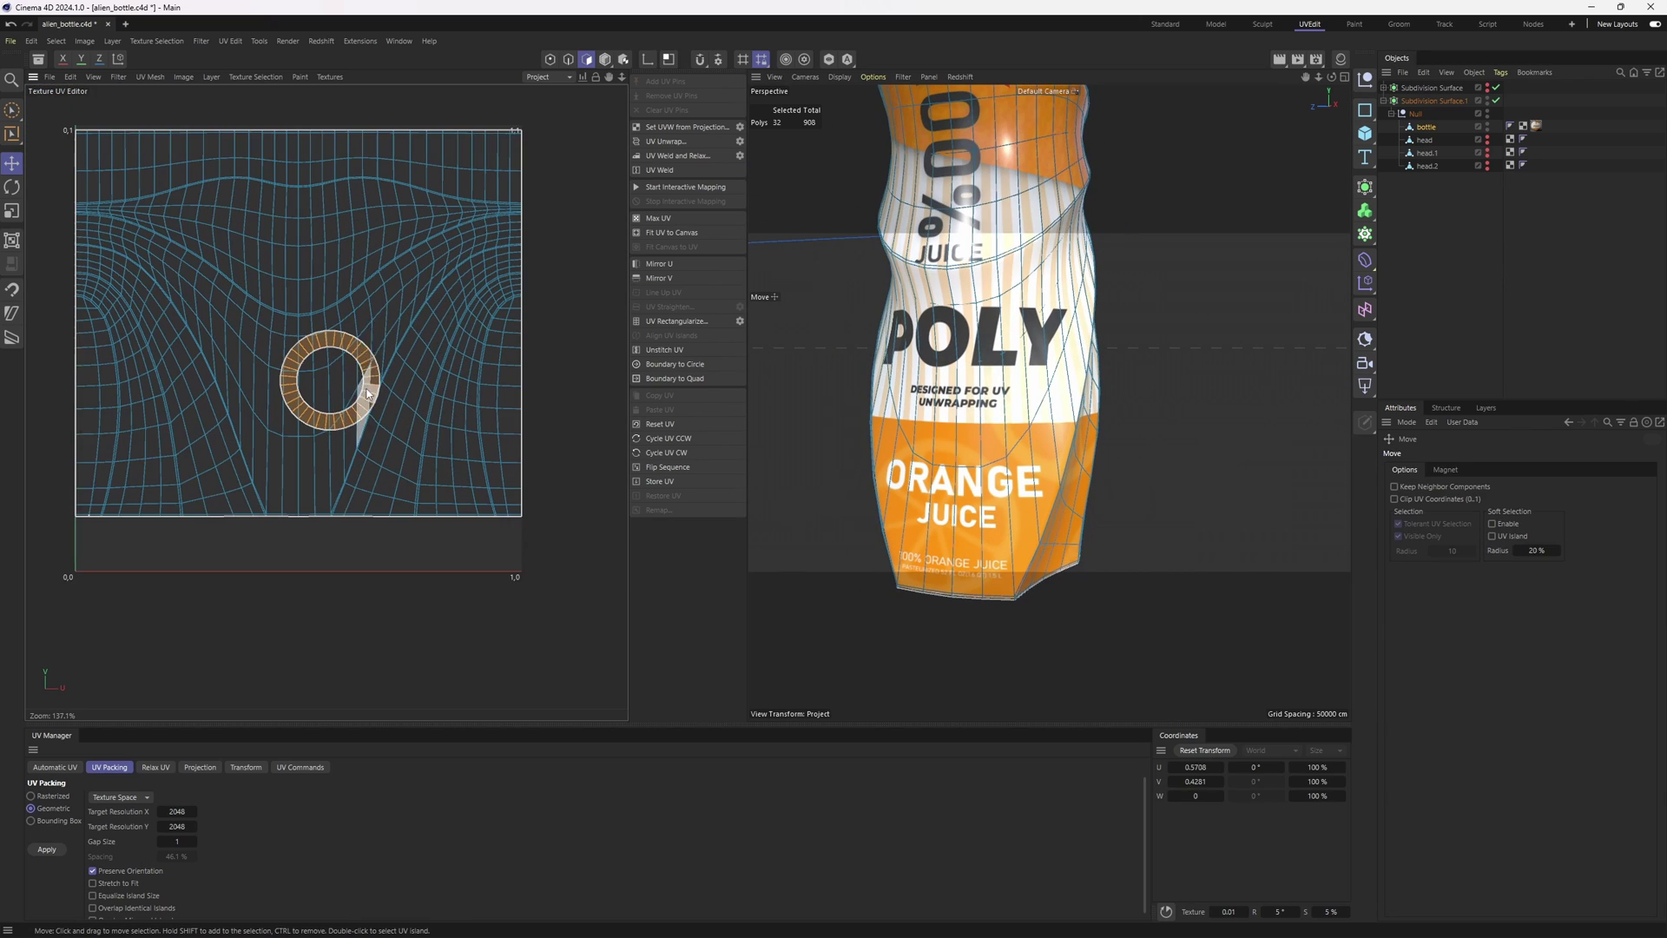
pyautogui.scroll(-1, 382, 389)
pyautogui.keyDown('alt'); pyautogui.moveTo(1055, 200); pyautogui.dragTo(1064, 498, button='middle'); pyautogui.keyUp('alt')
pyautogui.keyDown('alt'); pyautogui.moveTo(1065, 498); pyautogui.dragTo(1064, 564); pyautogui.keyUp('alt')
pyautogui.scroll(2, 409, 408)
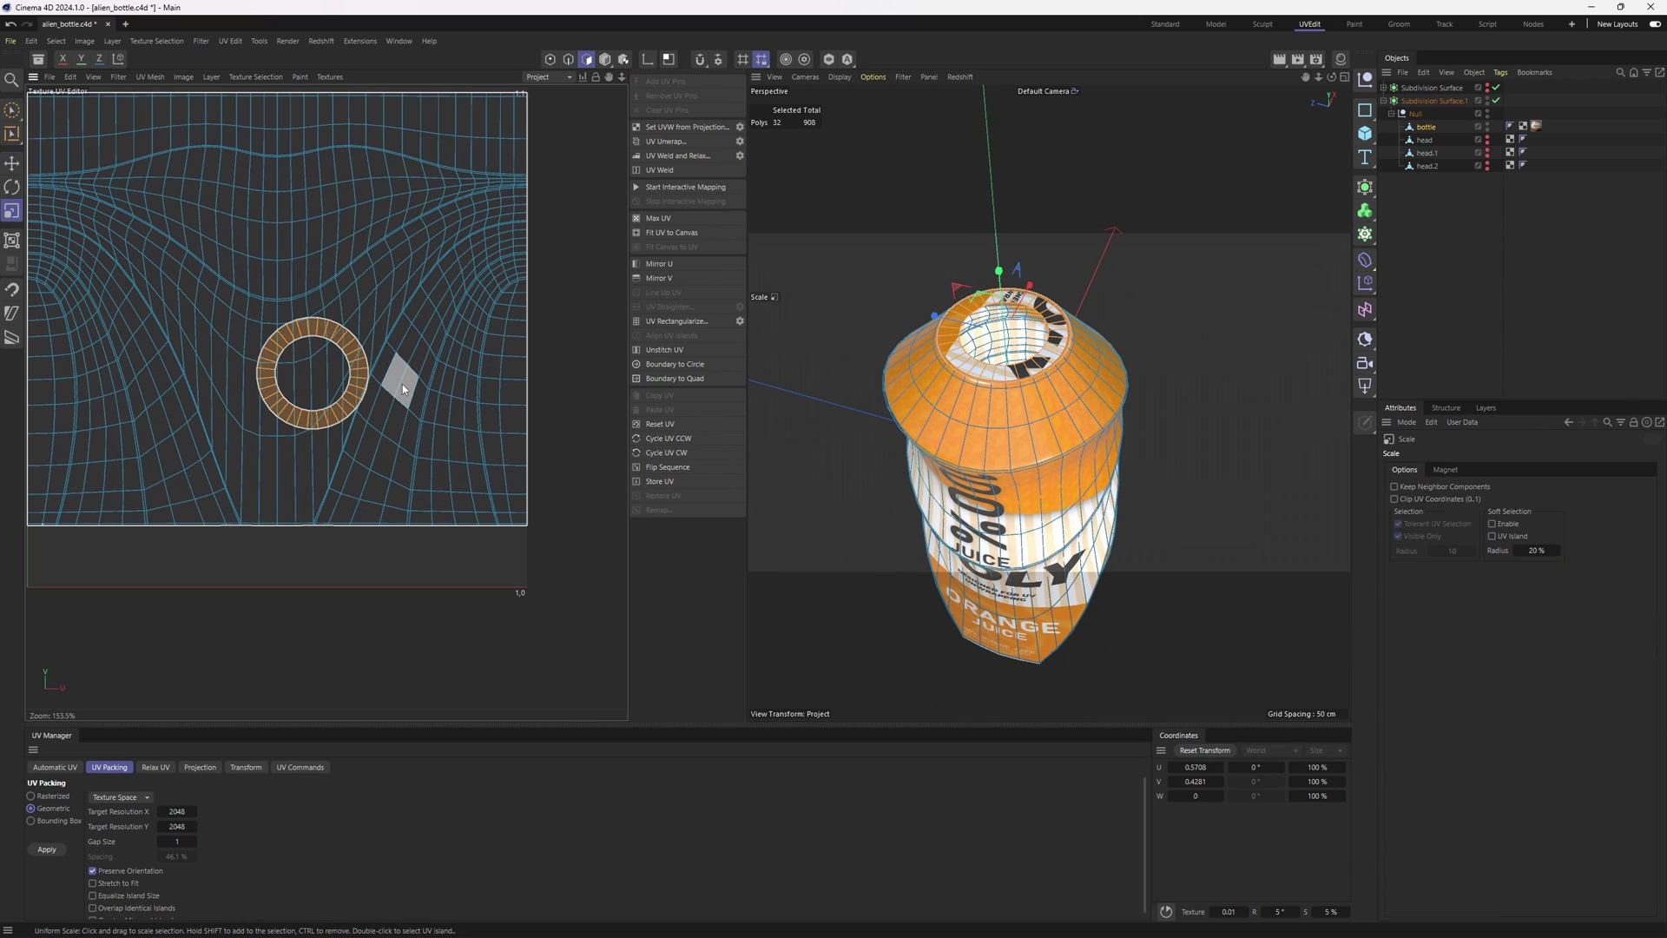
pyautogui.moveTo(402, 384); pyautogui.dragTo(92, 443)
pyautogui.press('e')
pyautogui.moveTo(358, 384); pyautogui.dragTo(308, 414)
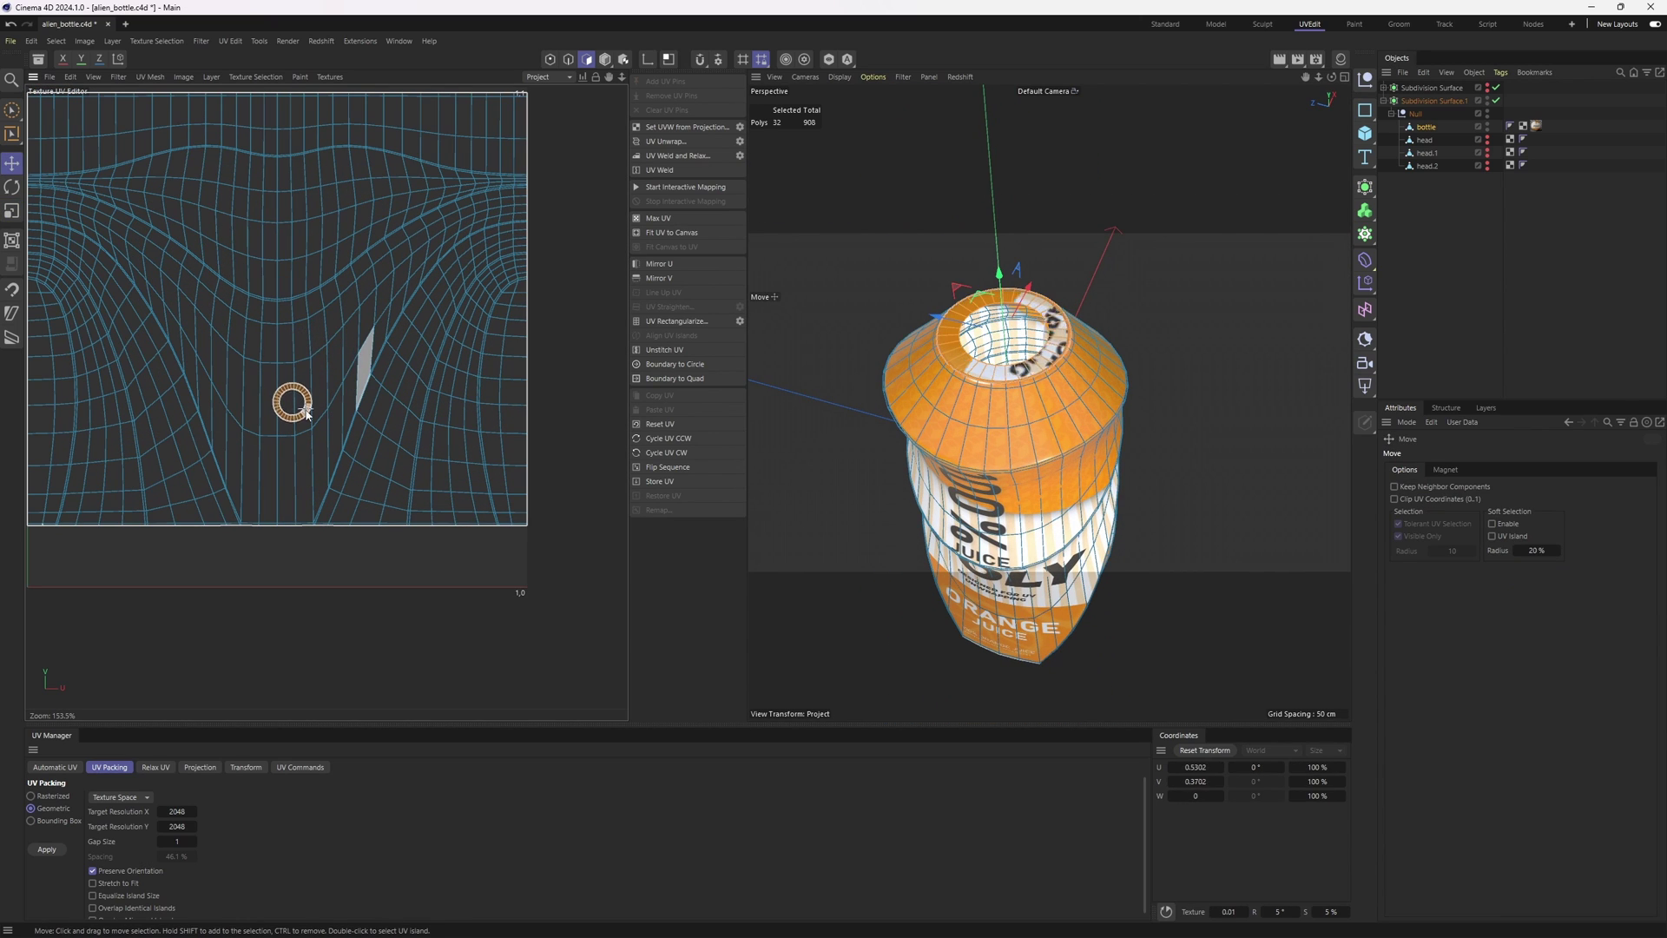
# Step: Move the ring island to about U 0.54, V 0.20 in the label's orange area and shrink it to about 41%
pyautogui.scroll(2, 299, 496)
pyautogui.press('t')
pyautogui.keyDown('shift'); pyautogui.click(314, 485); pyautogui.keyUp('shift')
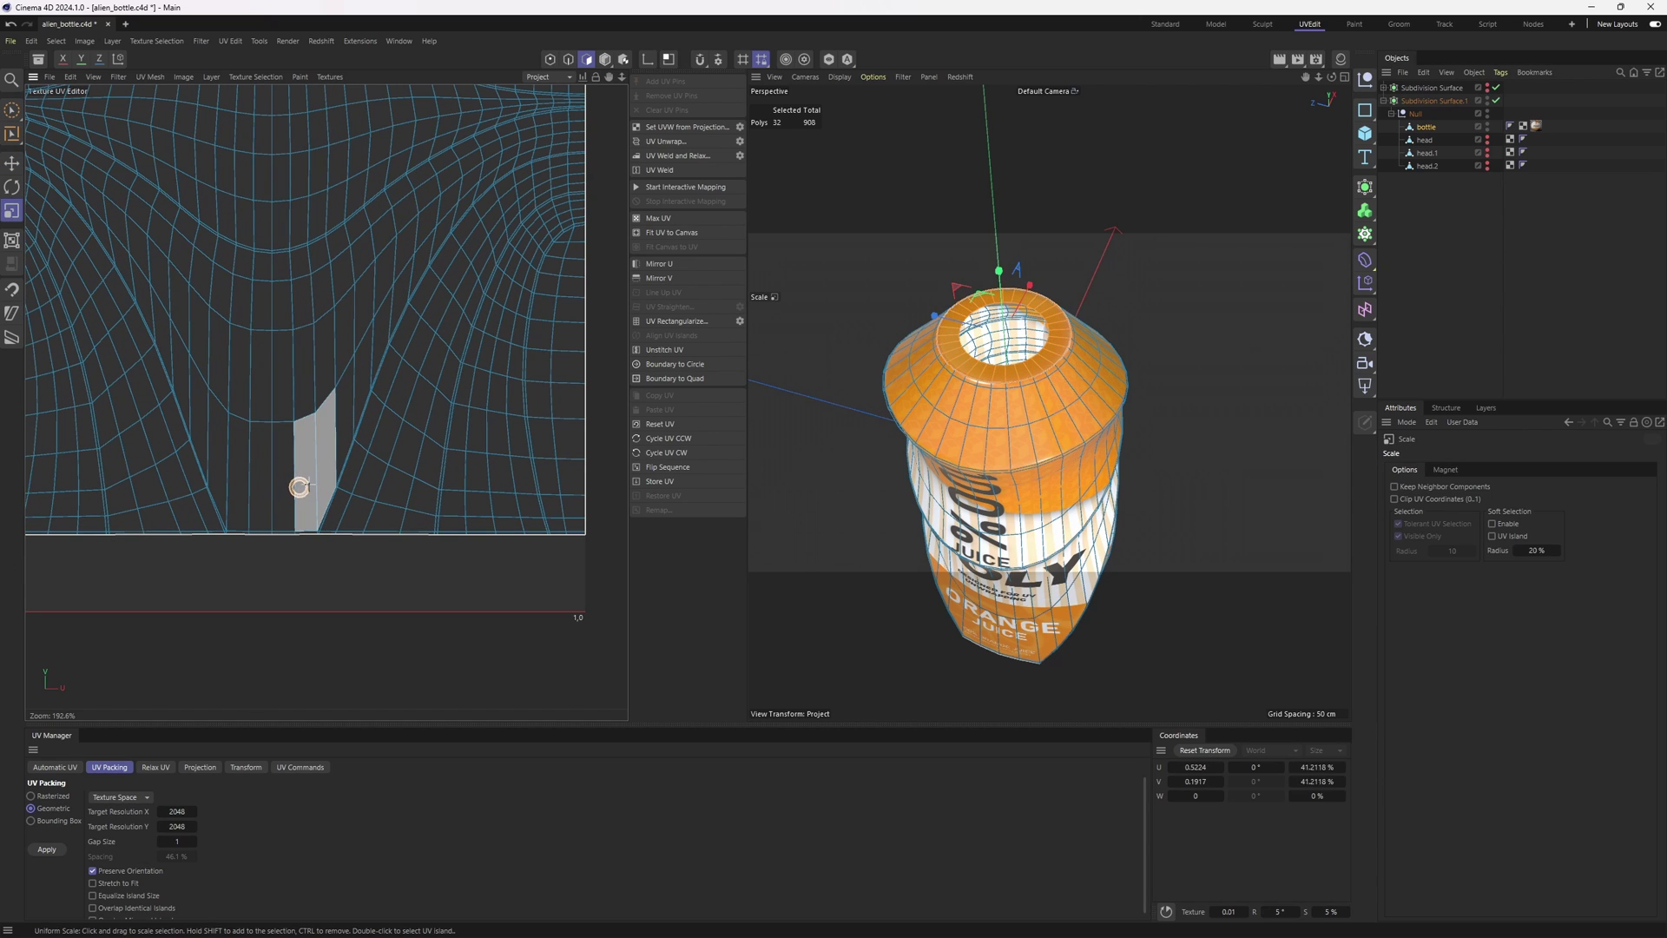
pyautogui.moveTo(309, 485); pyautogui.dragTo(307, 484)
pyautogui.keyDown('alt'); pyautogui.moveTo(1006, 367); pyautogui.dragTo(1007, 321); pyautogui.keyUp('alt')
pyautogui.scroll(-3, 1012, 334)
pyautogui.scroll(-3, 331, 405)
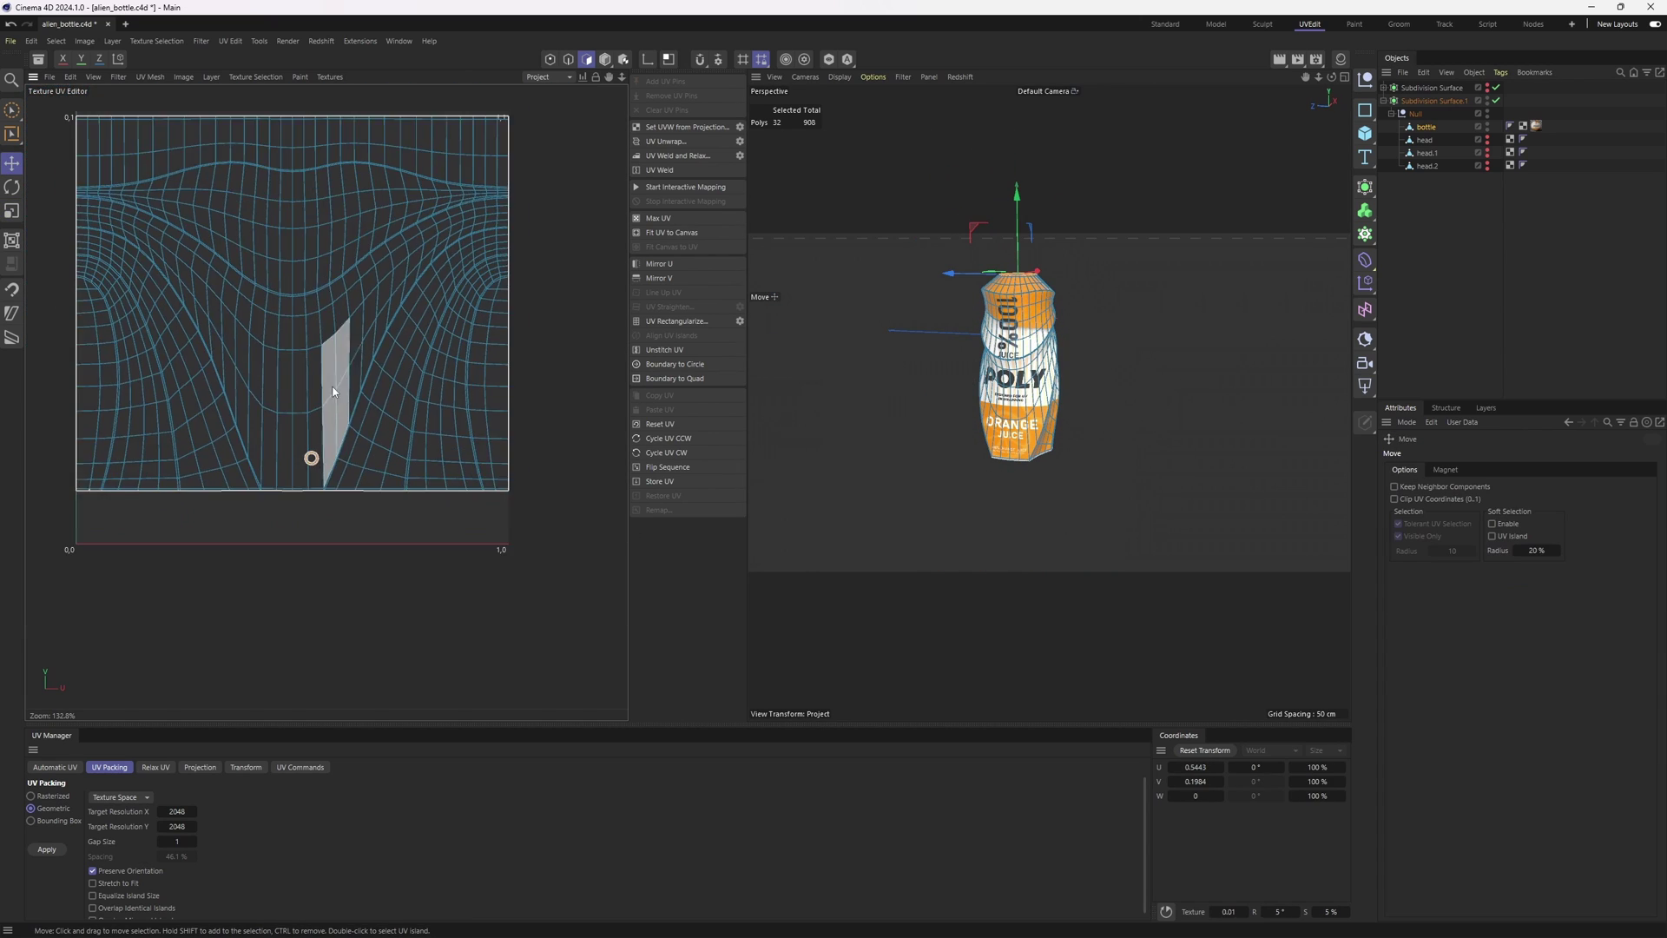
# Step: Select the bottle base's UV island and move it onto the canvas at about U 0.69, V 0.20
pyautogui.scroll(-2, 248, 291)
pyautogui.keyDown('alt'); pyautogui.moveTo(161, 228); pyautogui.dragTo(298, 345, button='middle'); pyautogui.keyUp('alt')
pyautogui.click(124, 207)
pyautogui.doubleClick(123, 209)
pyautogui.moveTo(123, 209); pyautogui.dragTo(420, 475)
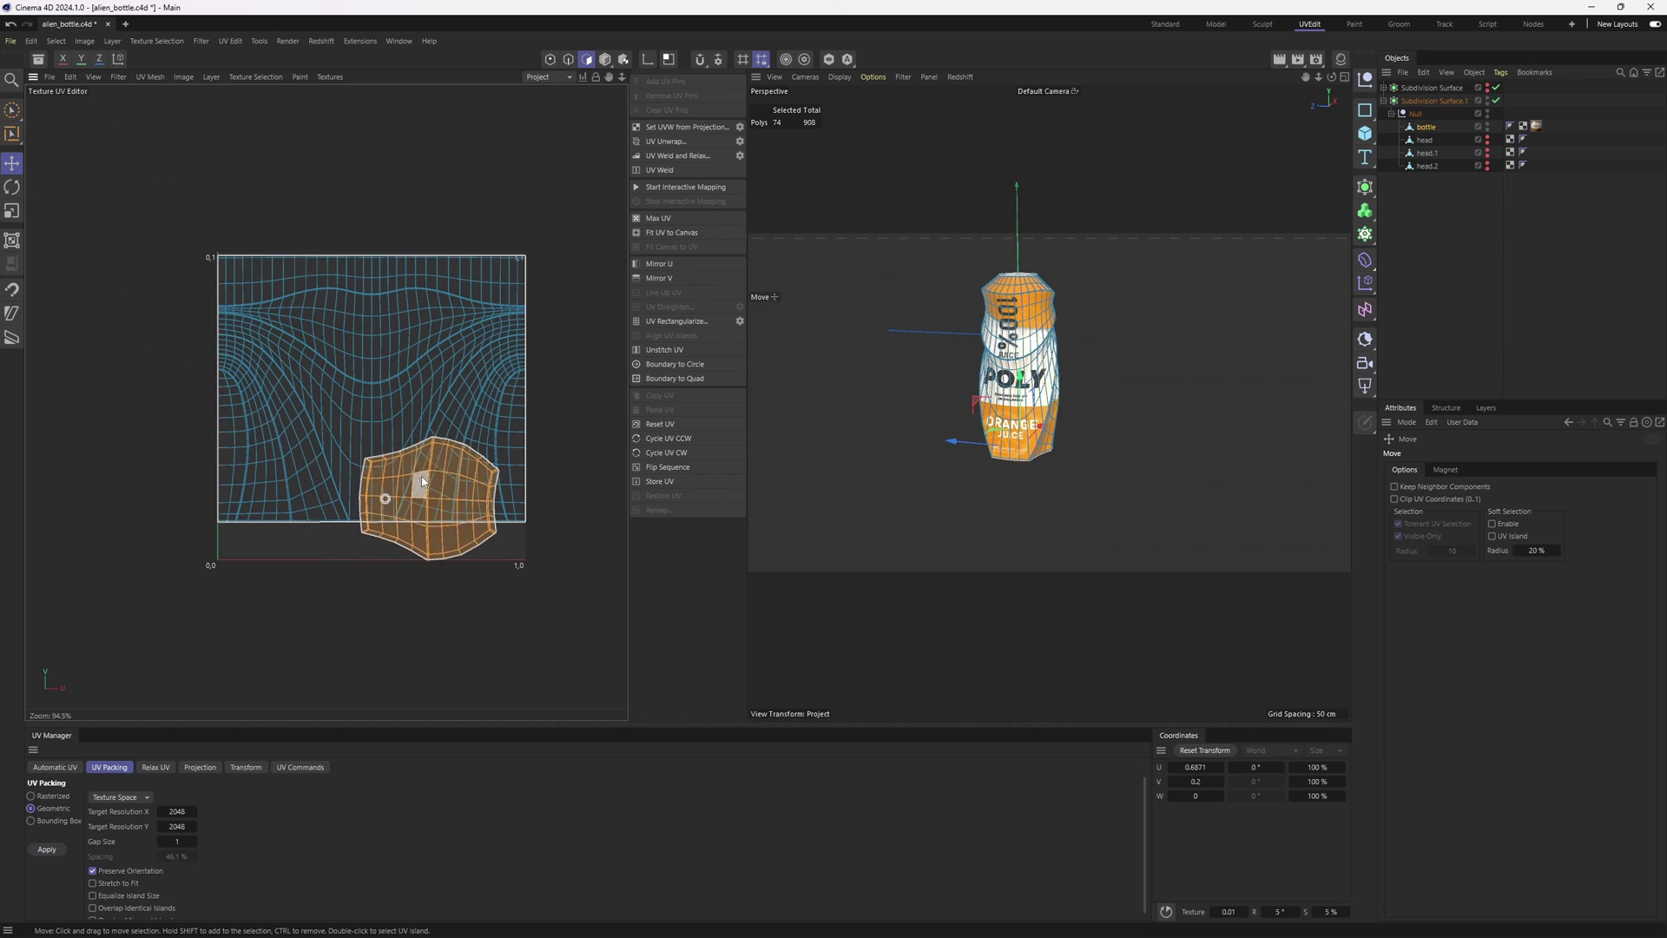
# Step: Scale the base's UV island down to about 15% of the canvas width
pyautogui.scroll(2, 420, 476)
pyautogui.press('t')
pyautogui.moveTo(494, 384); pyautogui.dragTo(208, 460)
pyautogui.scroll(3, 1079, 427)
pyautogui.keyDown('alt'); pyautogui.moveTo(1079, 428); pyautogui.dragTo(987, 339); pyautogui.keyUp('alt')
pyautogui.scroll(4, 981, 486)
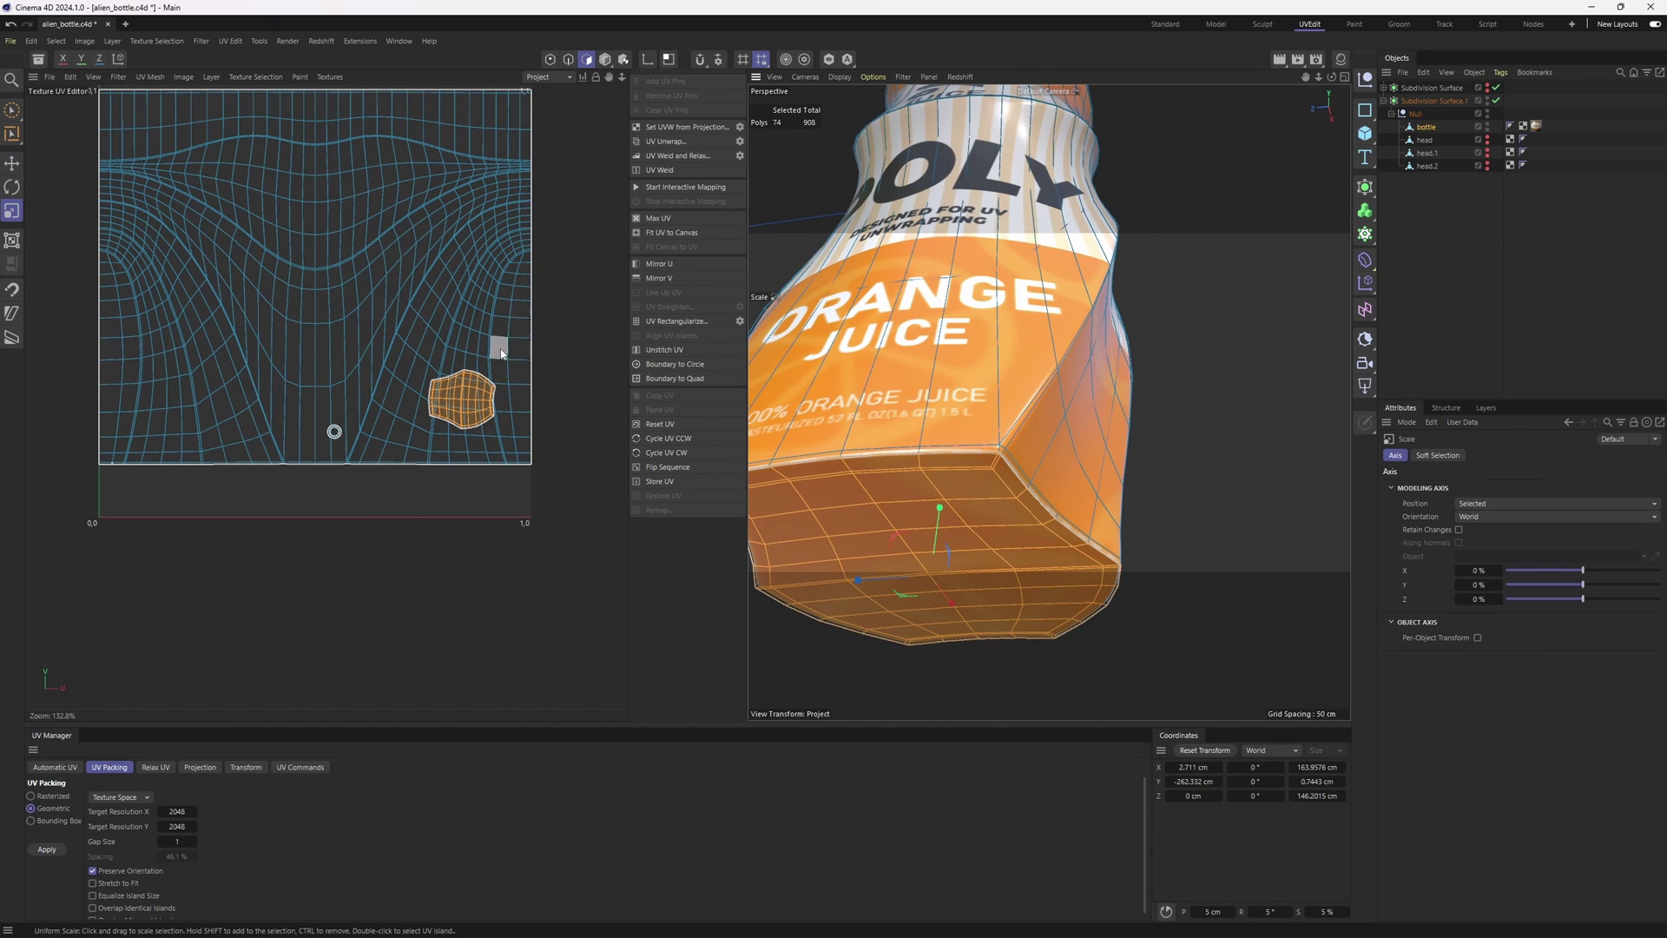
# Step: Move the base's UV island to about U 0.85, V 0.22, within the label's orange area
pyautogui.scroll(5, 481, 371)
pyautogui.scroll(2, 966, 499)
pyautogui.moveTo(512, 400); pyautogui.dragTo(449, 469)
pyautogui.press('e')
pyautogui.scroll(-8, 995, 383)
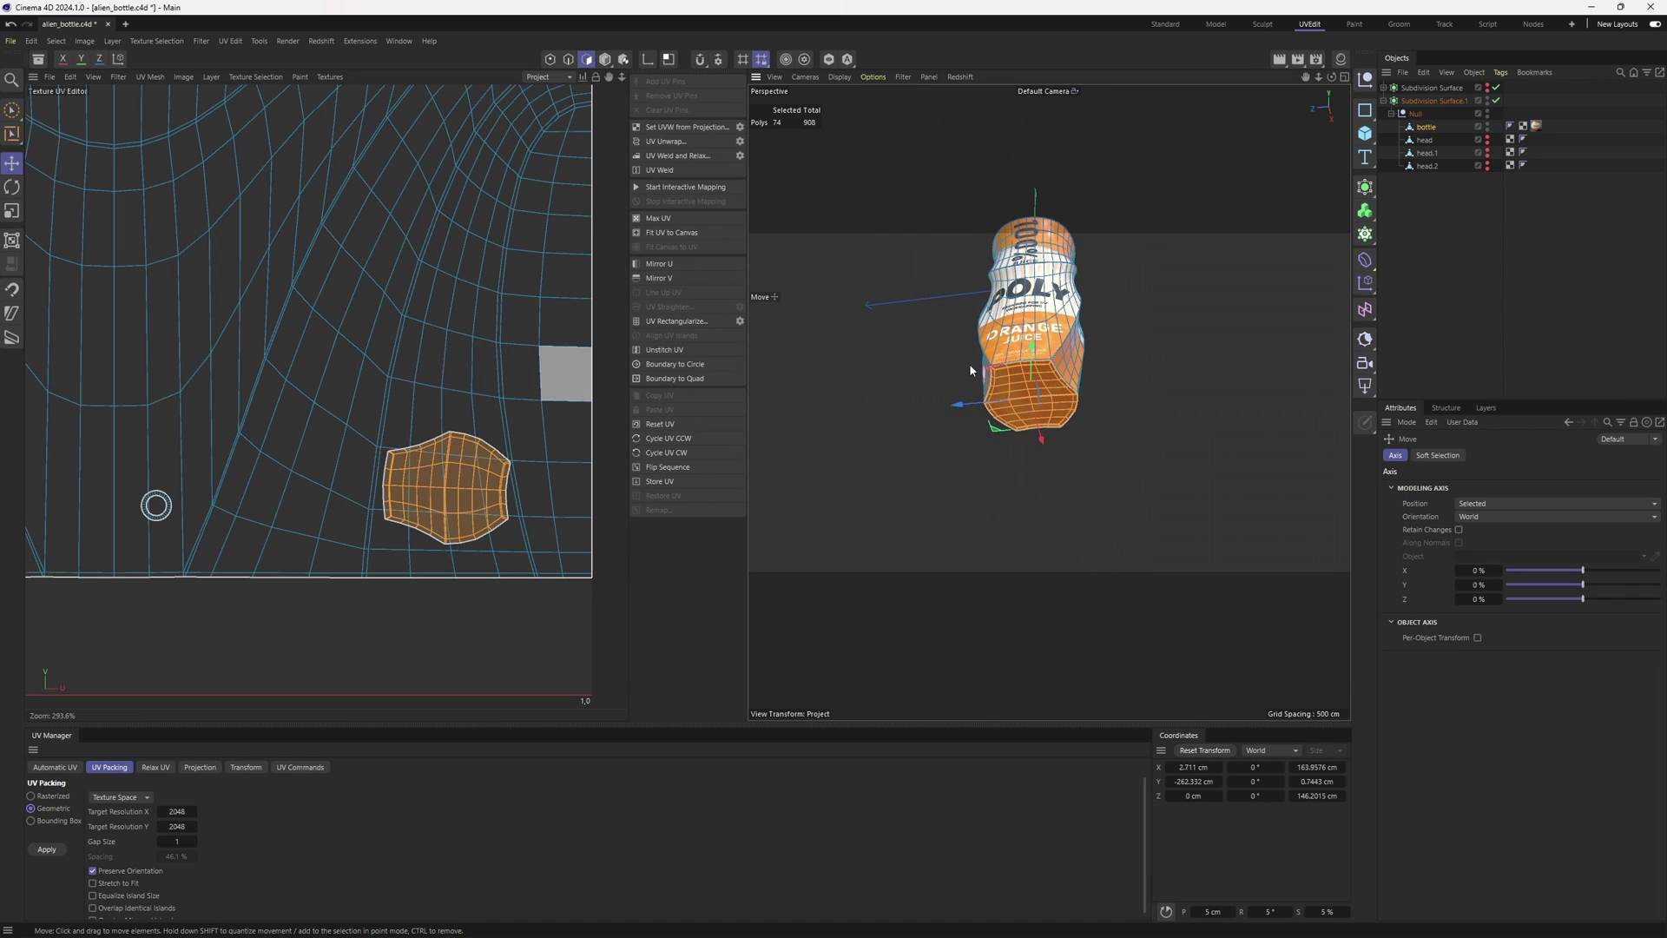
pyautogui.keyDown('alt'); pyautogui.moveTo(969, 365); pyautogui.dragTo(908, 397); pyautogui.keyUp('alt')
pyautogui.scroll(4, 1024, 395)
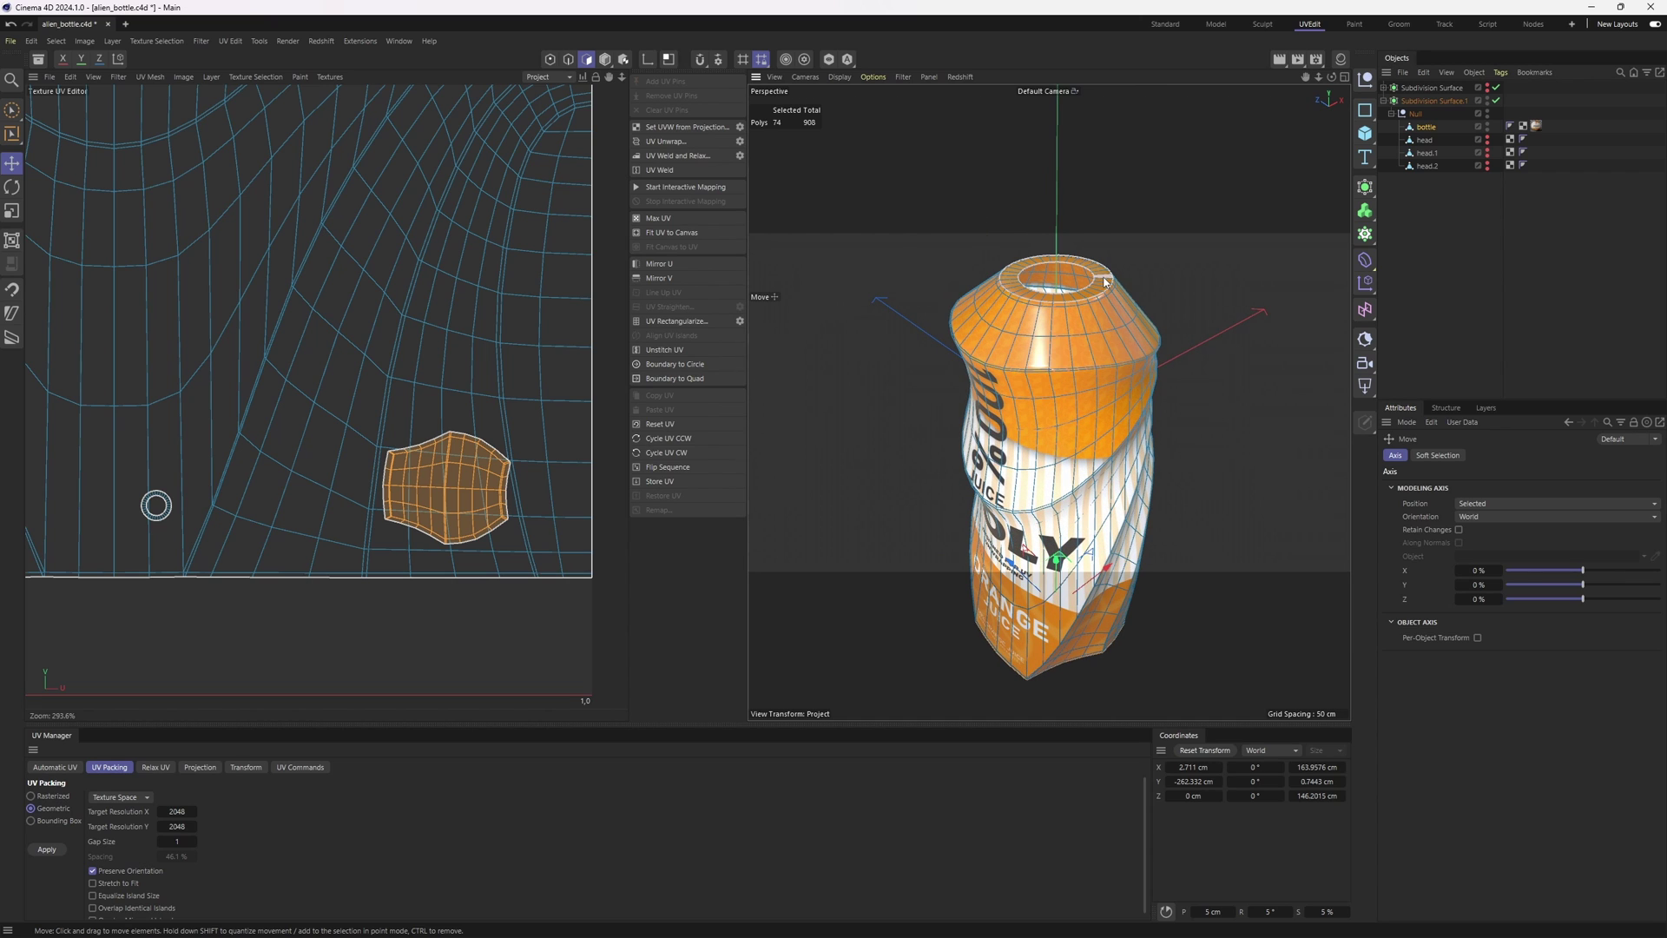
# Step: Deselect the bottle and make the head, head.1 and head.2 objects visible
pyautogui.click(1503, 214)
pyautogui.moveTo(1487, 139); pyautogui.dragTo(1487, 168)
pyautogui.keyDown('alt'); pyautogui.moveTo(1000, 331); pyautogui.dragTo(1068, 287); pyautogui.keyUp('alt')
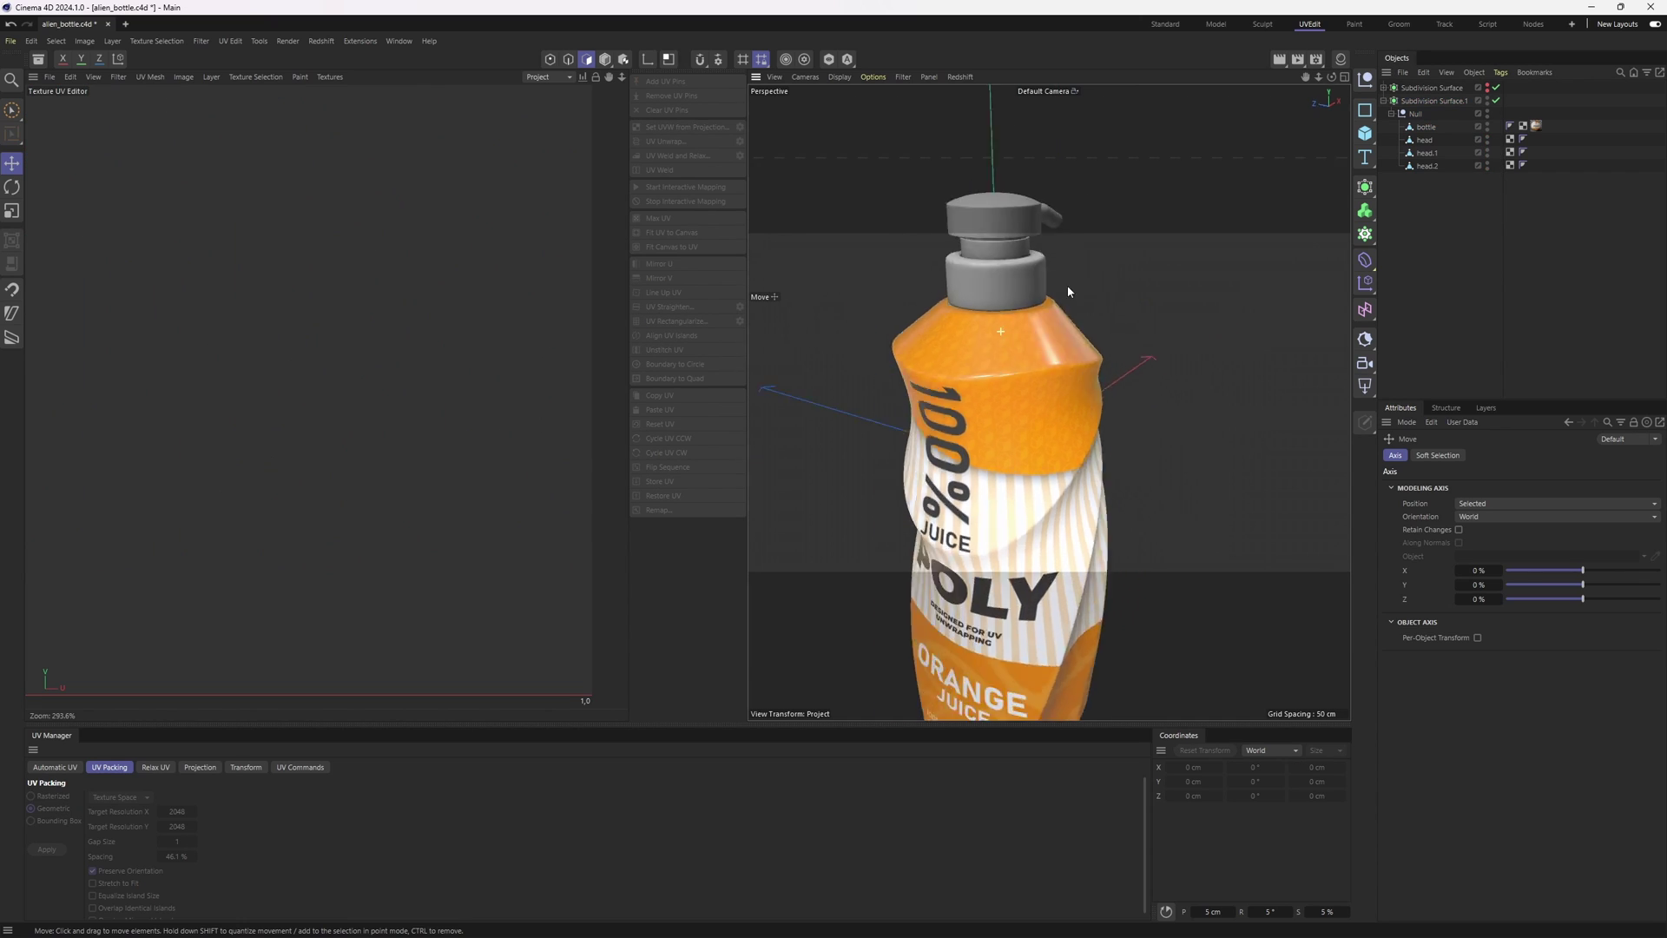
# Step: Examine the labelled bottle together with its pump head from several sides and distances
pyautogui.scroll(-4, 1041, 343)
pyautogui.keyDown('alt'); pyautogui.moveTo(1029, 352); pyautogui.dragTo(1132, 380); pyautogui.keyUp('alt')
pyautogui.scroll(4, 986, 348)
pyautogui.scroll(-6, 1073, 325)
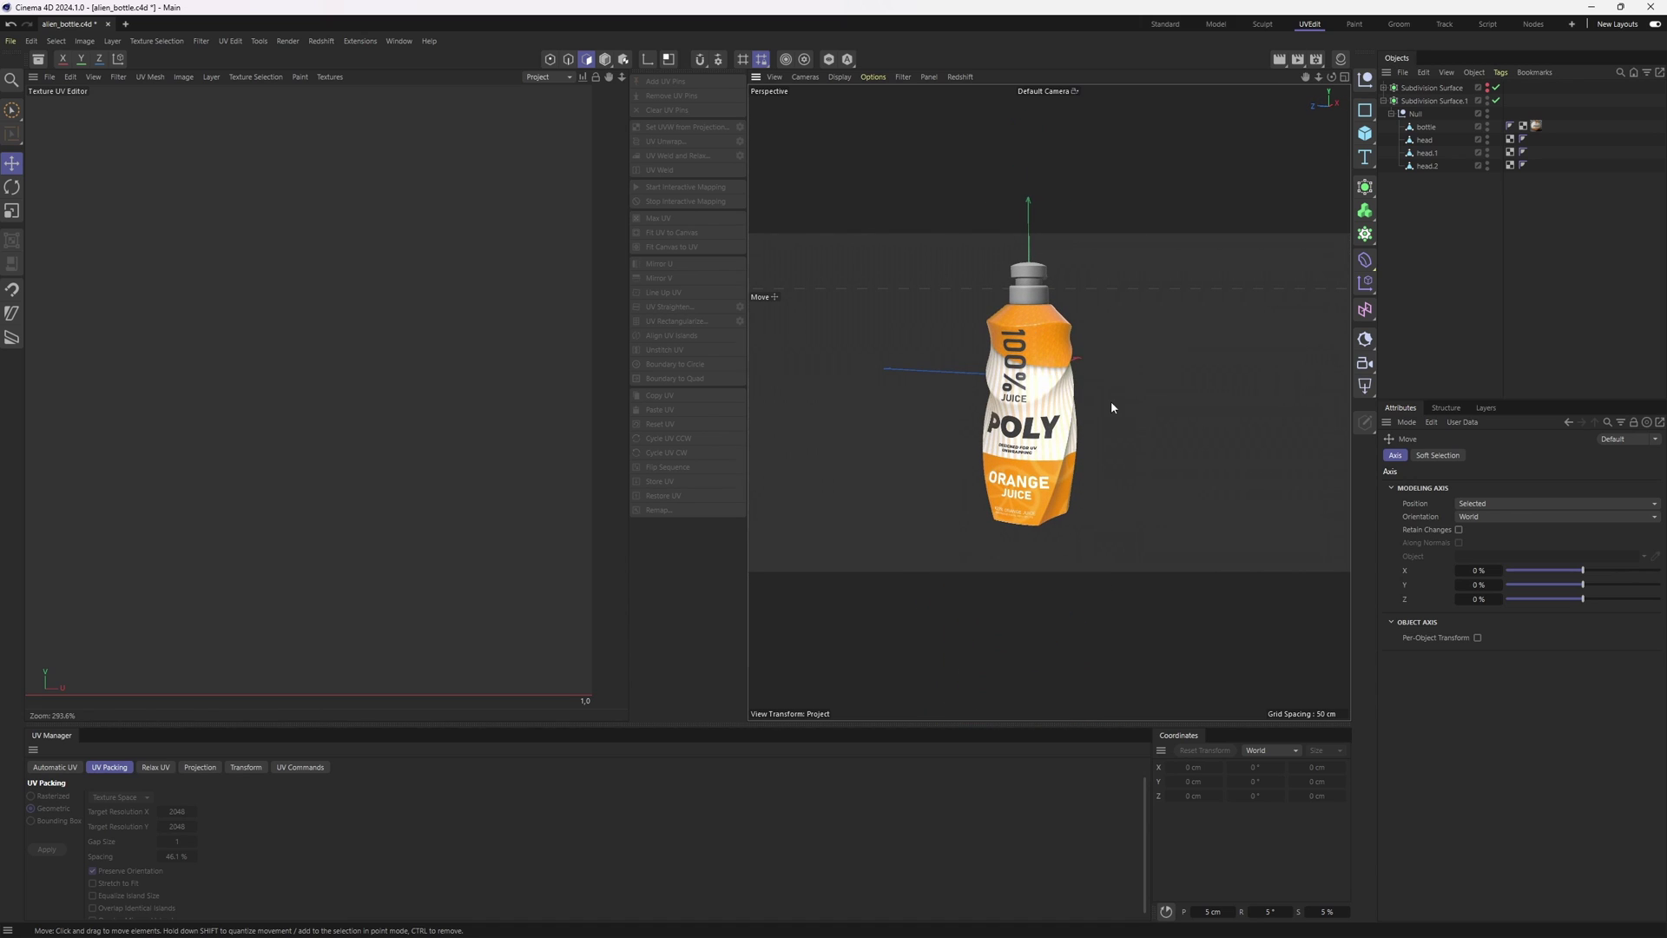
pyautogui.keyDown('alt'); pyautogui.moveTo(1042, 292); pyautogui.dragTo(1063, 340, button='middle'); pyautogui.keyUp('alt')
pyautogui.keyDown('alt'); pyautogui.moveTo(1062, 340); pyautogui.dragTo(1061, 306); pyautogui.keyUp('alt')
pyautogui.scroll(4, 1129, 395)
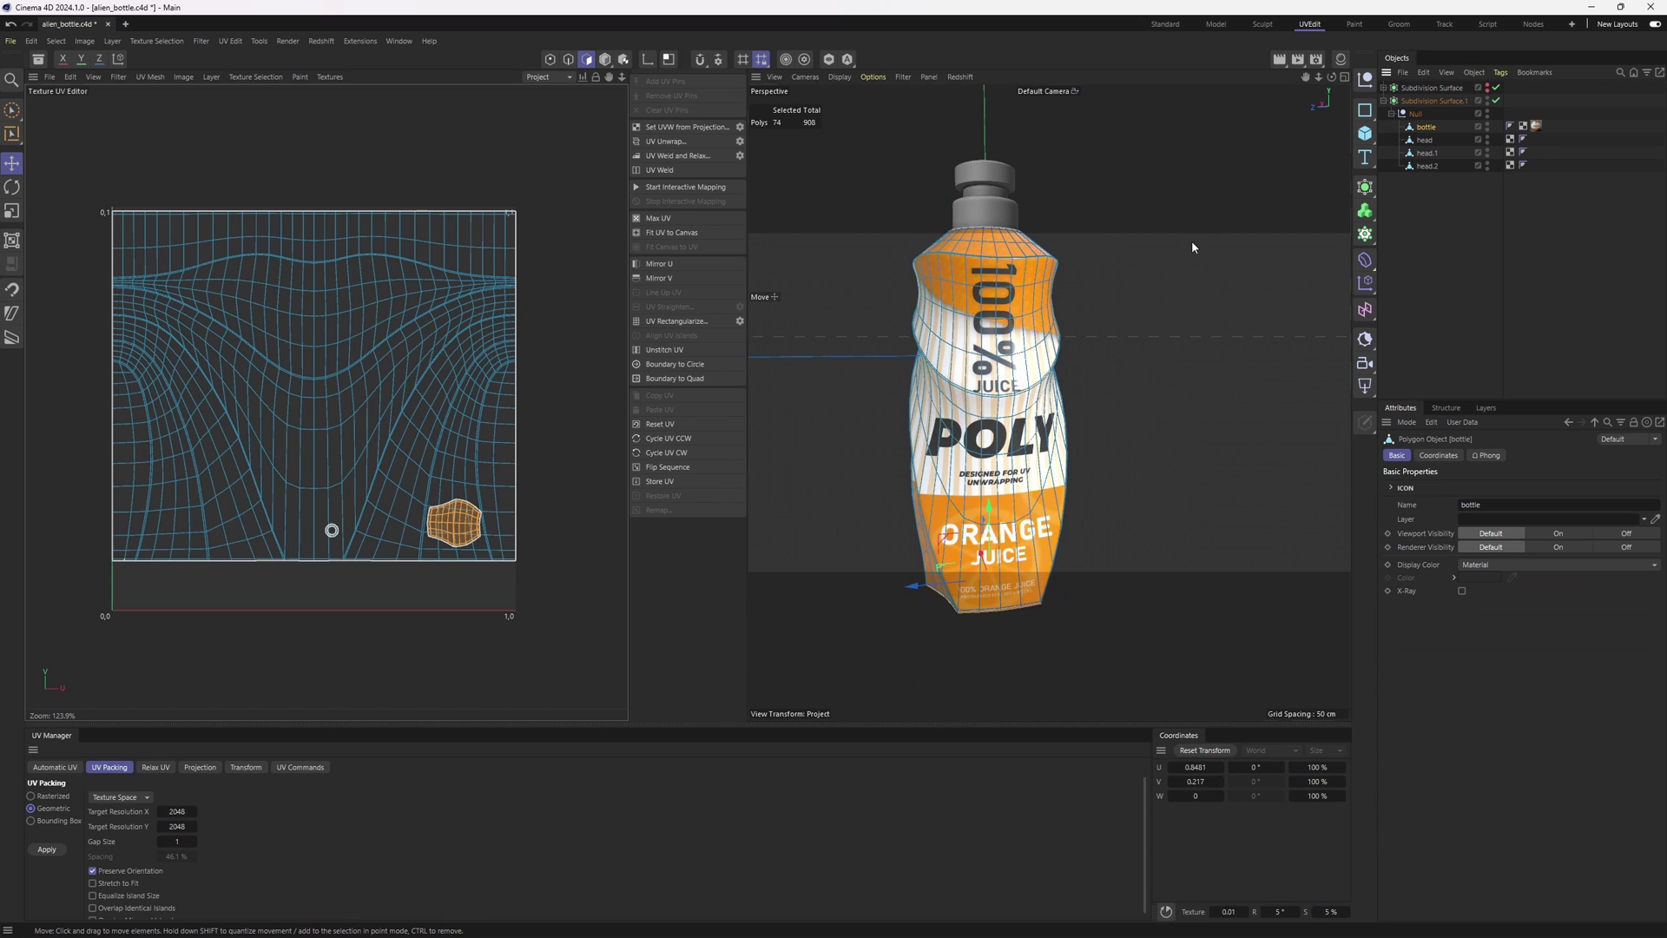
# Step: Switch the bottle from Polygon to Model mode and compare its complete UV layout with the applied label
pyautogui.press('Return')
pyautogui.keyDown('alt'); pyautogui.moveTo(1076, 324); pyautogui.dragTo(1012, 354); pyautogui.keyUp('alt')
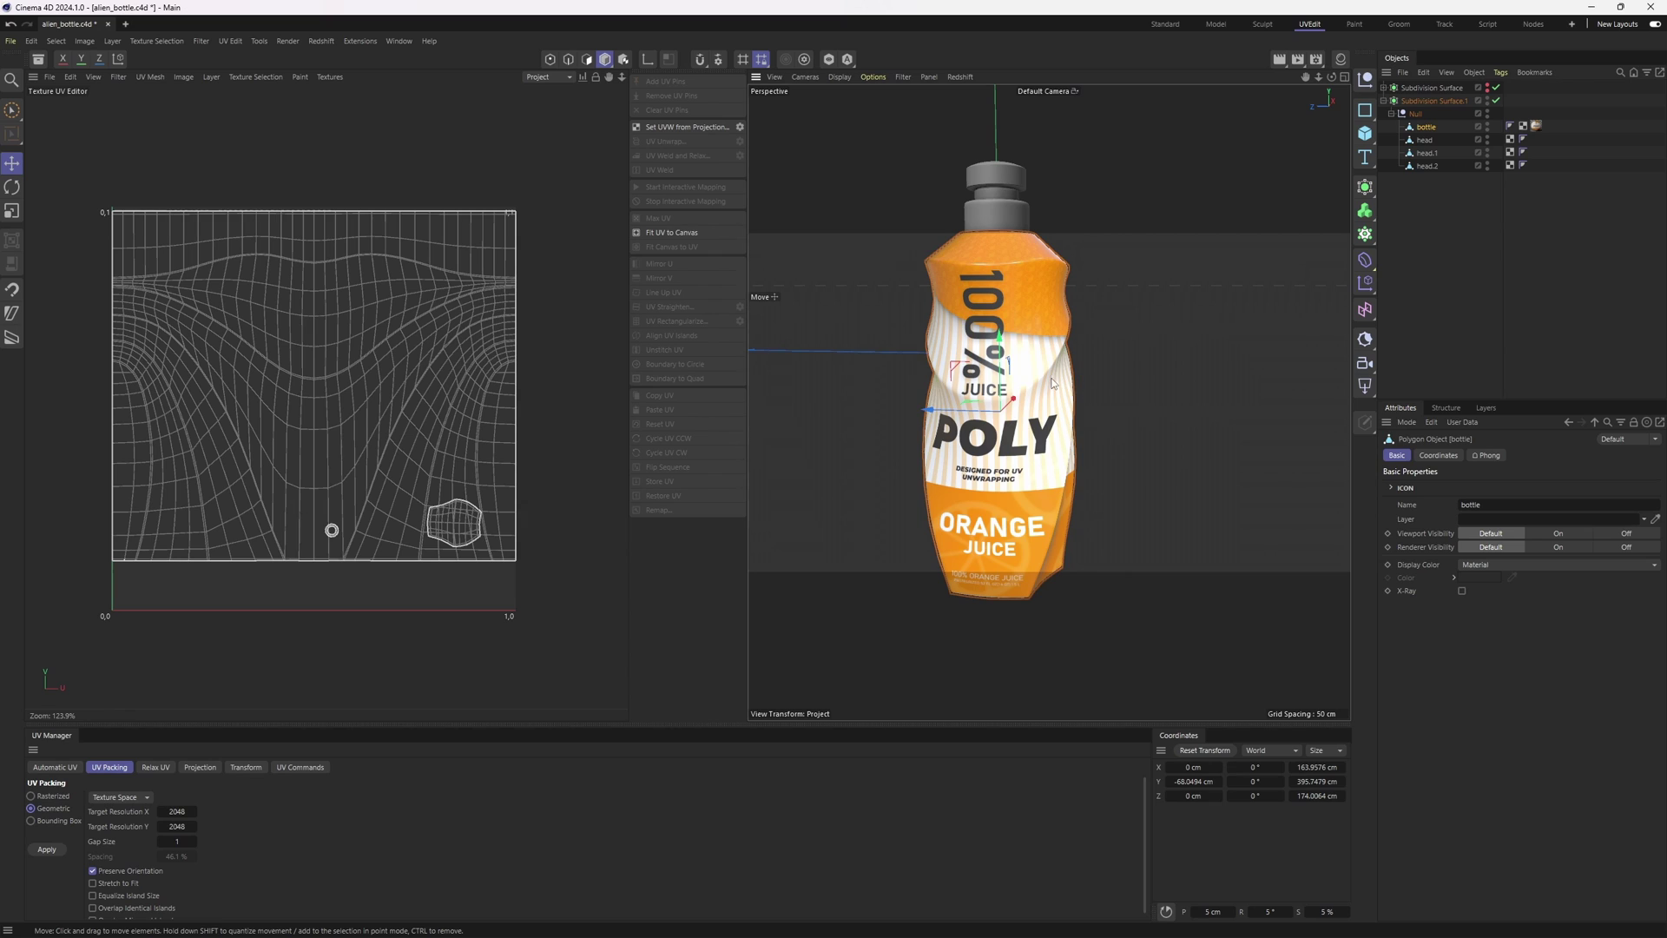
pyautogui.keyDown('alt'); pyautogui.moveTo(1053, 383); pyautogui.dragTo(992, 369); pyautogui.keyUp('alt')
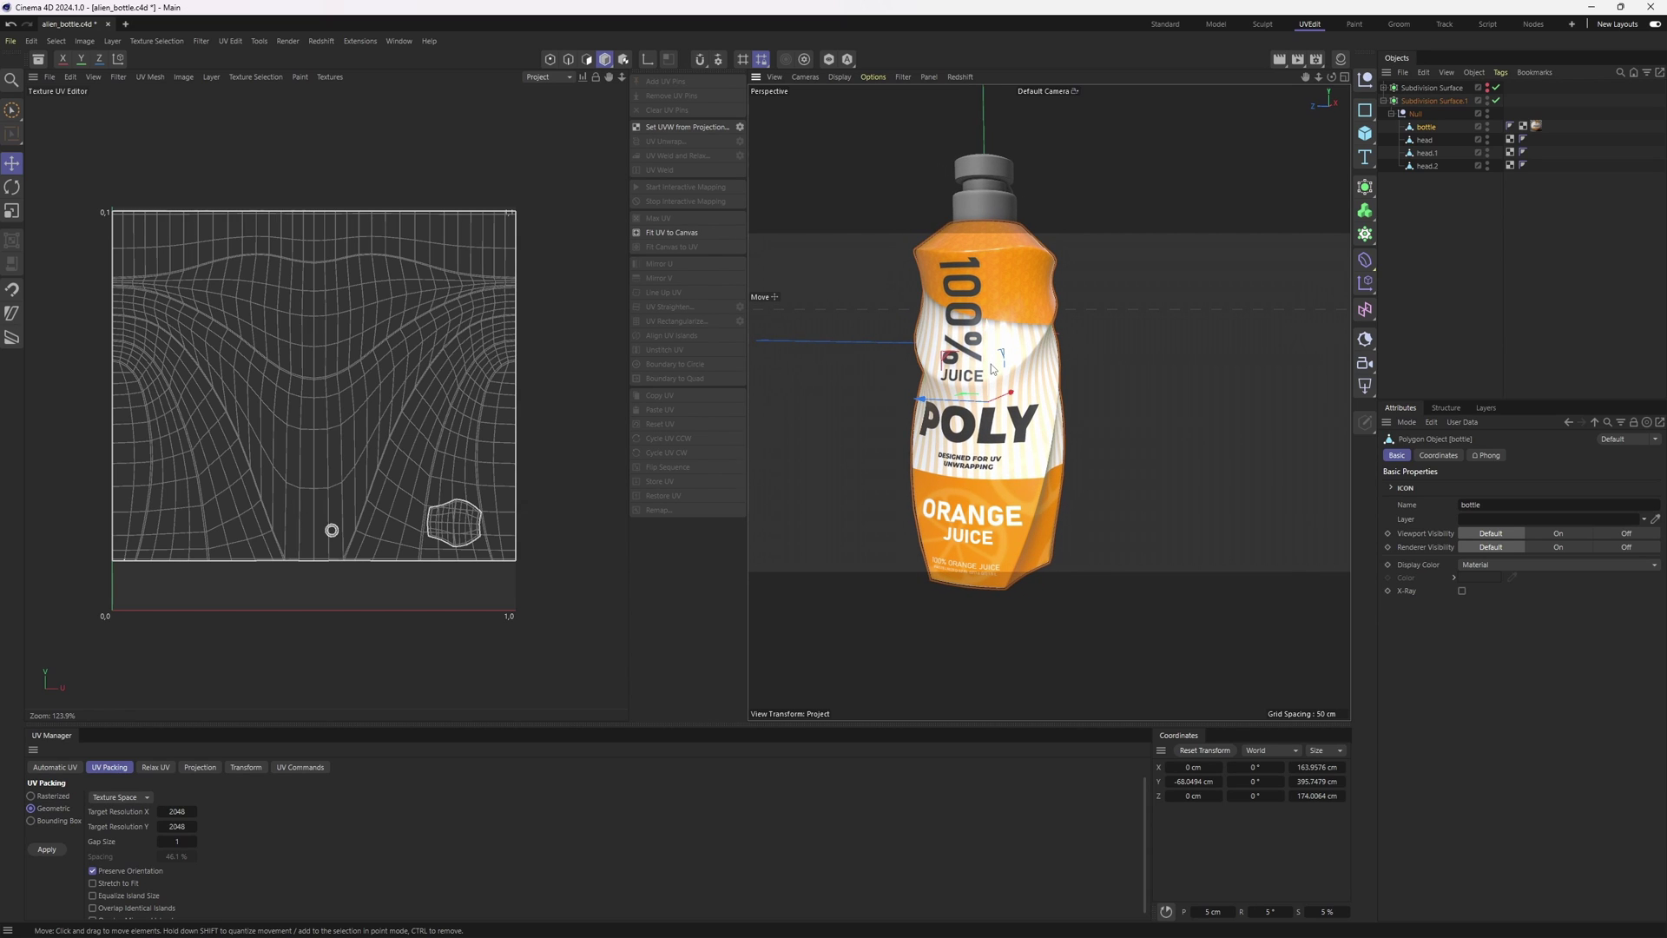
pyautogui.keyDown('alt'); pyautogui.moveTo(991, 366); pyautogui.dragTo(1020, 369); pyautogui.keyUp('alt')
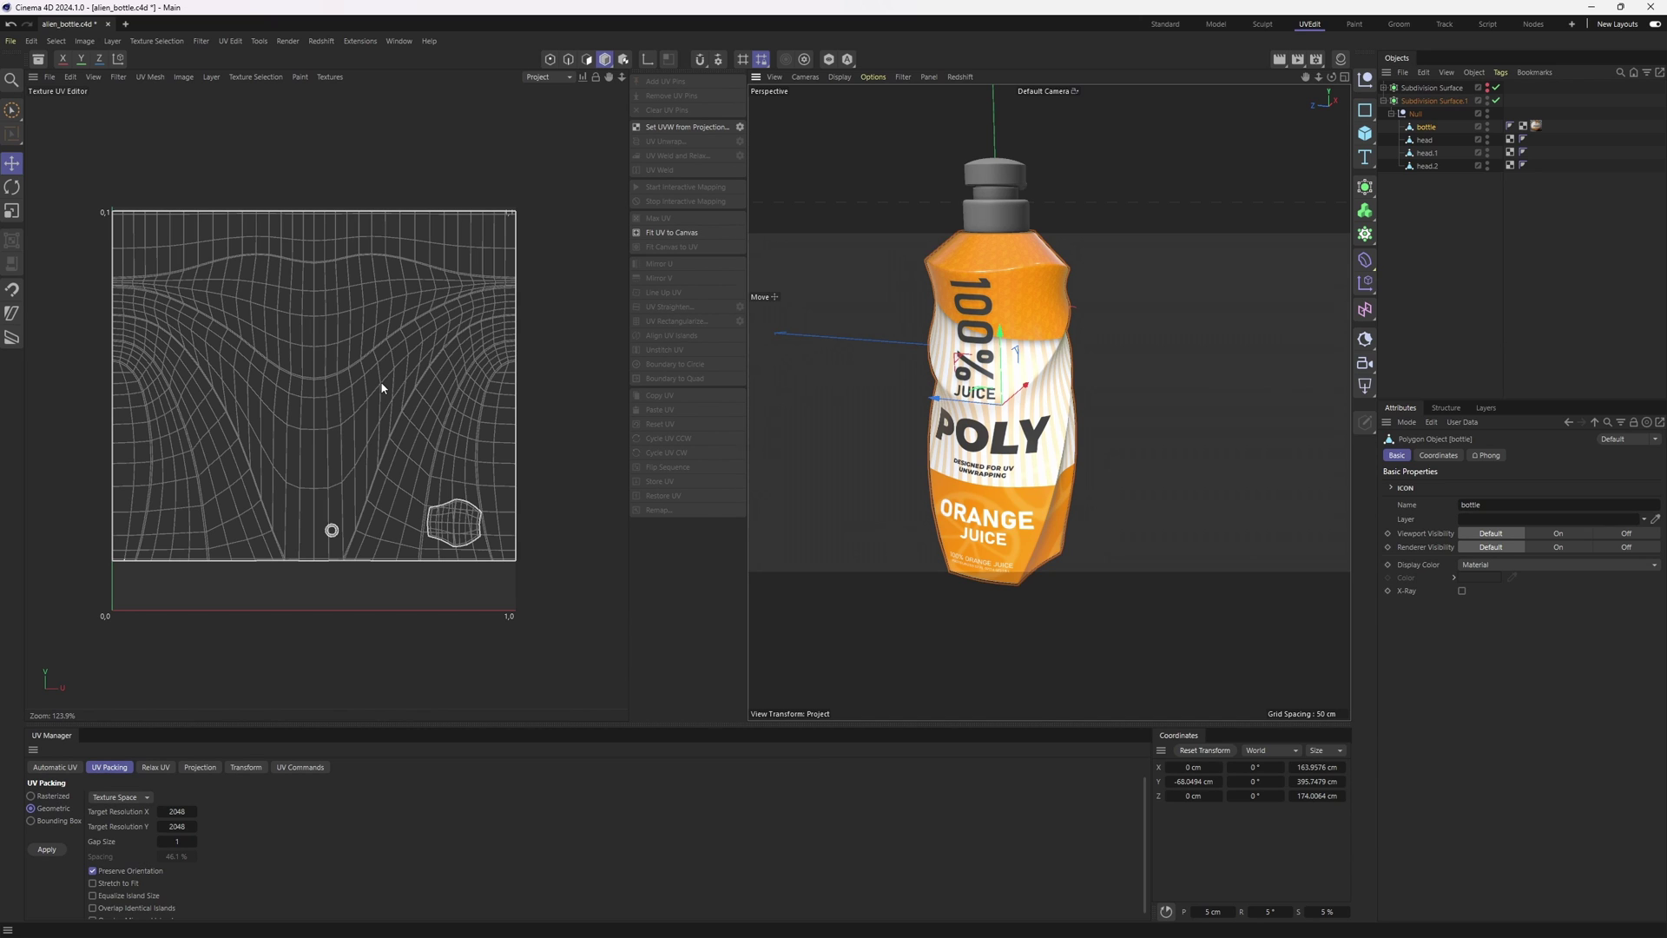
# Step: Deselect the bottle and examine how the finished label wraps around its side and front
pyautogui.click(1095, 368)
pyautogui.scroll(-1, 1068, 365)
pyautogui.keyDown('alt'); pyautogui.moveTo(1067, 365); pyautogui.dragTo(847, 372); pyautogui.keyUp('alt')
pyautogui.keyDown('alt'); pyautogui.moveTo(1124, 400); pyautogui.dragTo(1033, 380, button='middle'); pyautogui.keyUp('alt')
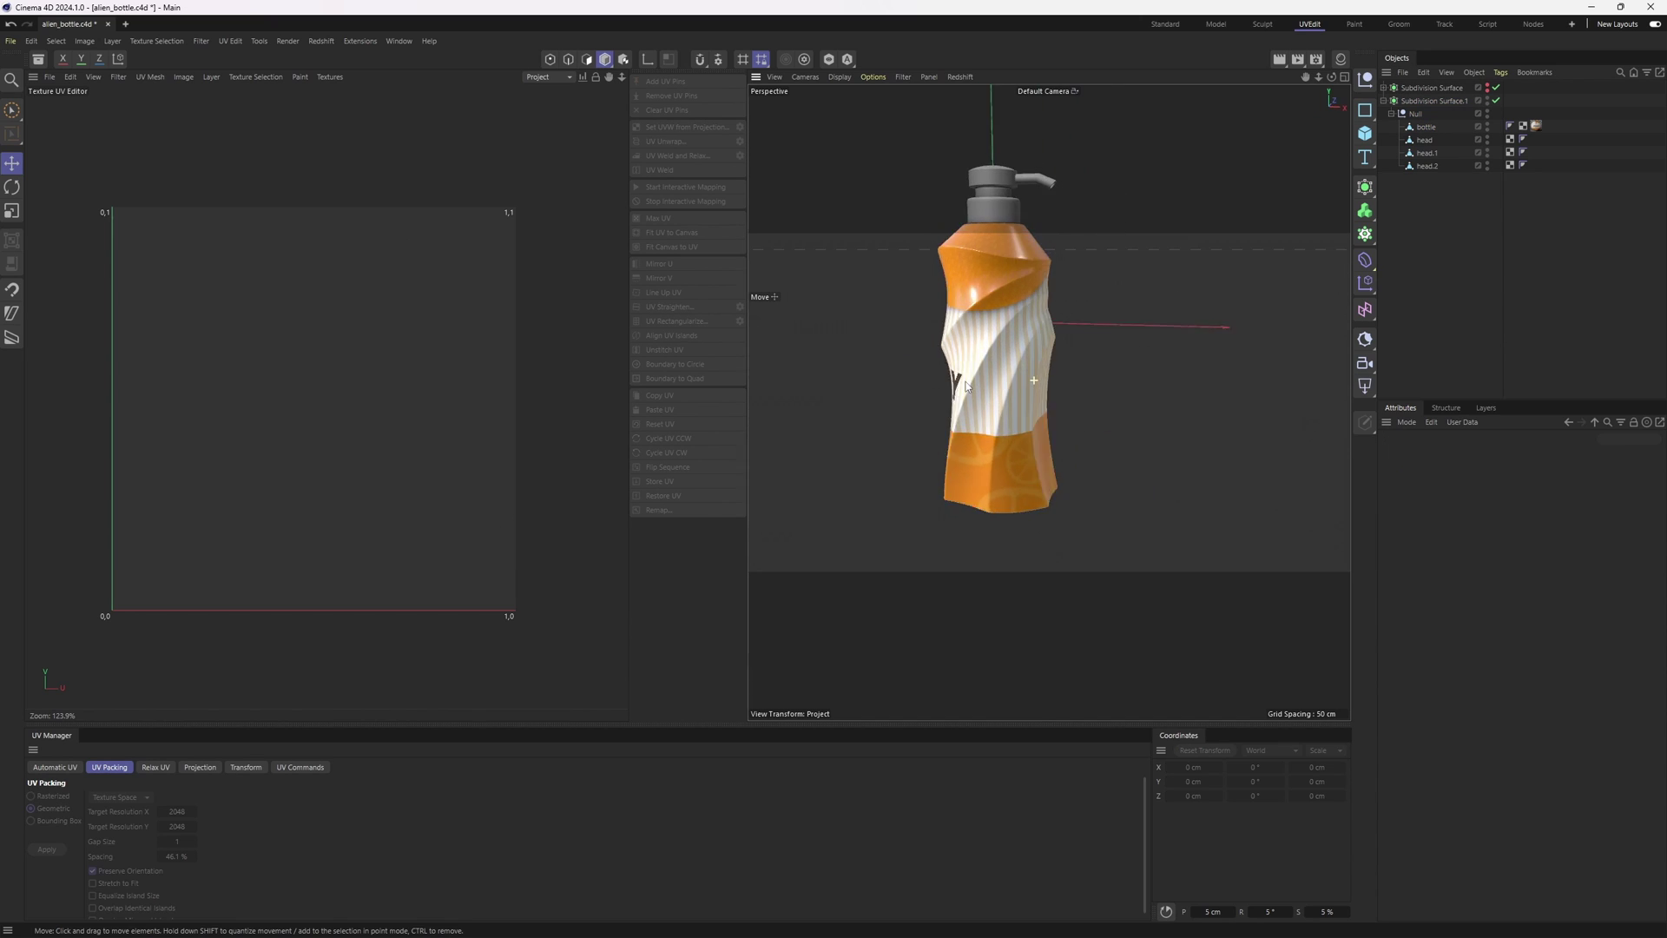
pyautogui.keyDown('alt'); pyautogui.moveTo(1034, 381); pyautogui.dragTo(1125, 350); pyautogui.keyUp('alt')
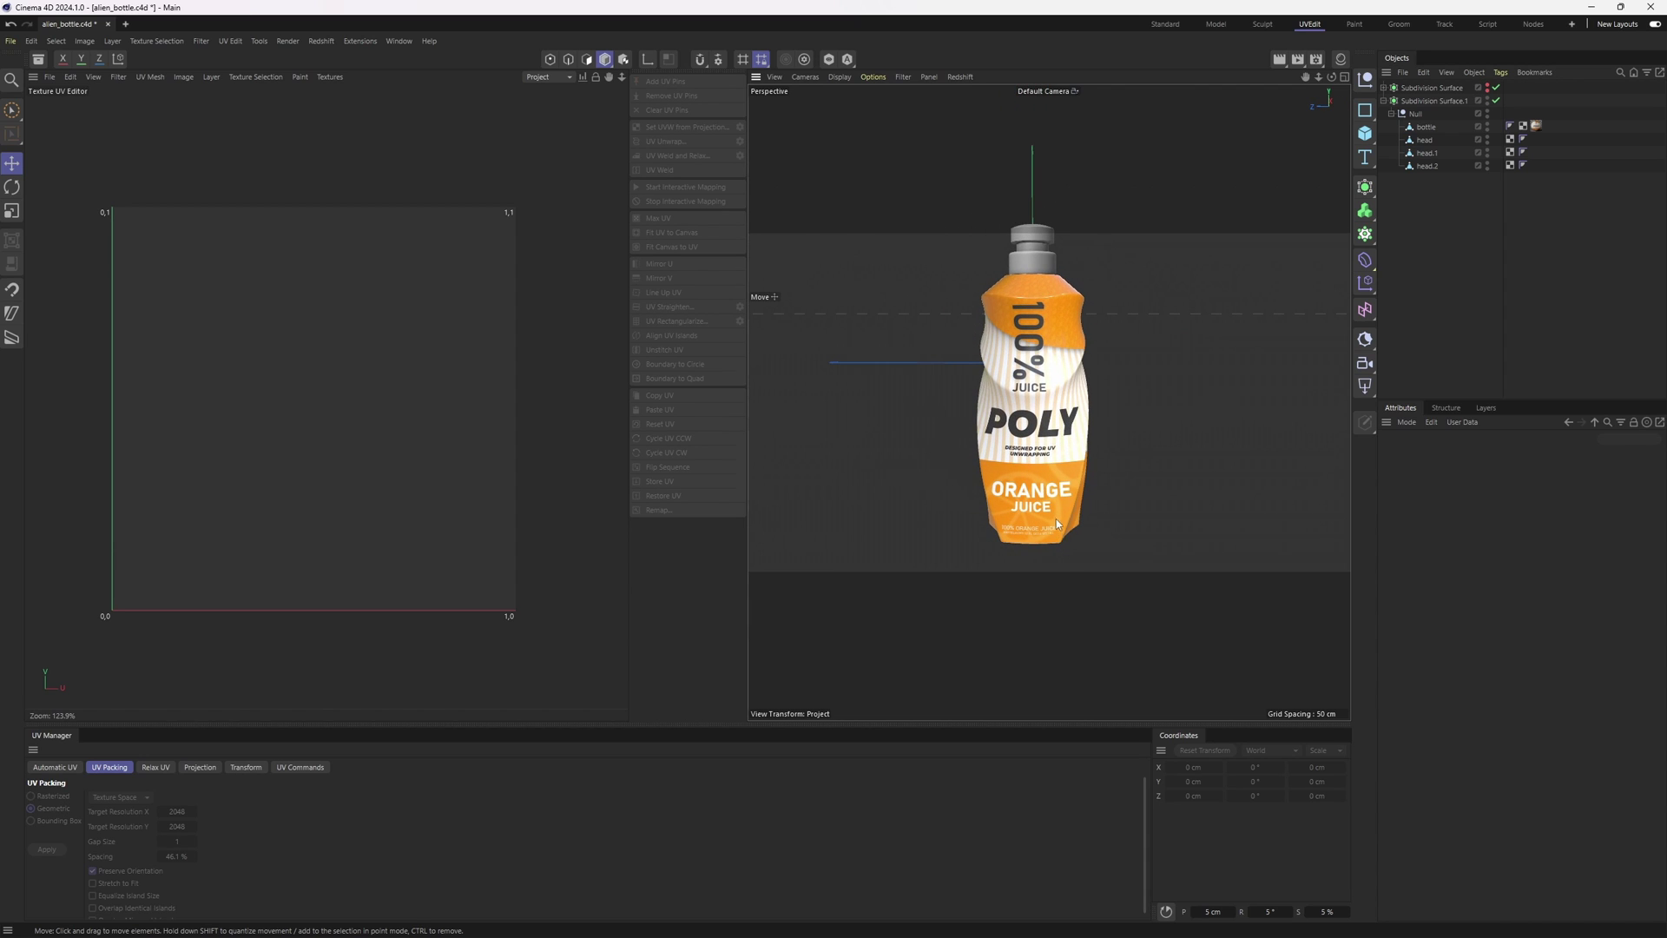